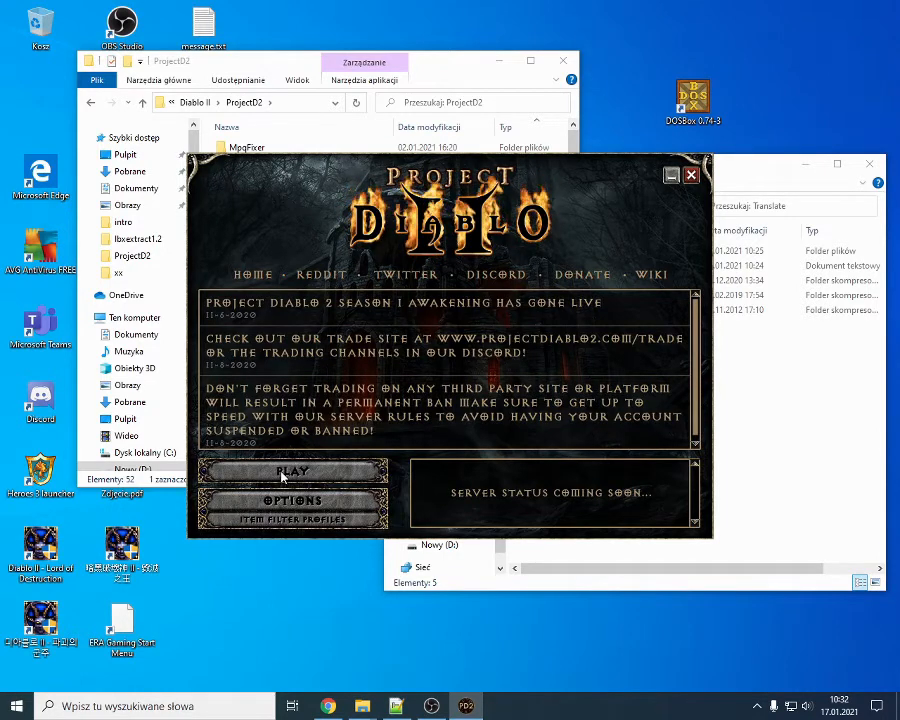
Step: Start Project Diablo 2 from its launcher and load the level 1 sorceress character in single player
left_click(283, 474)
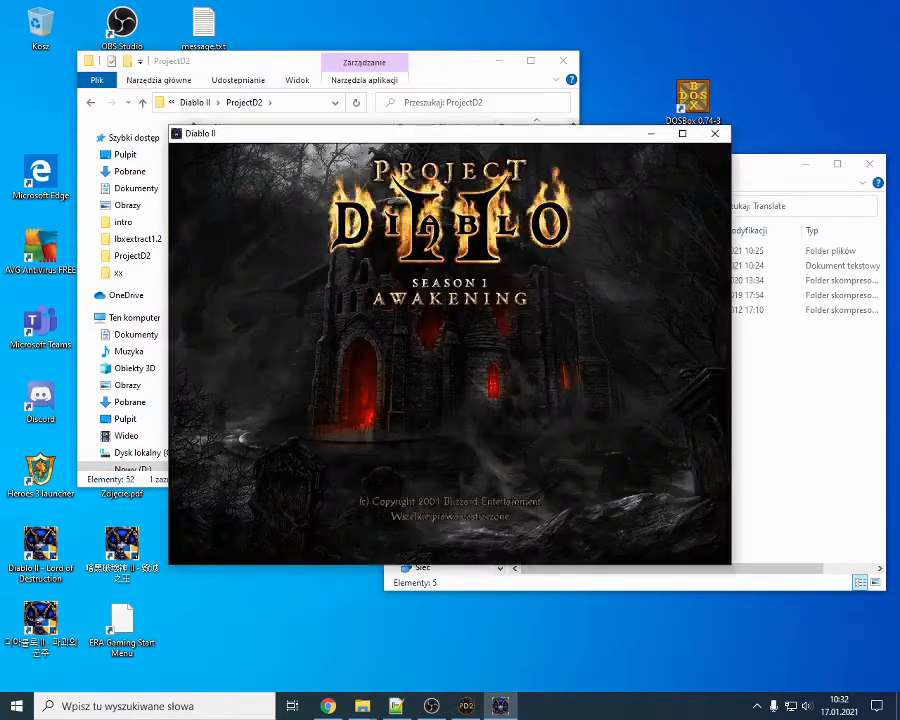
left_click(447, 368)
left_click(445, 356)
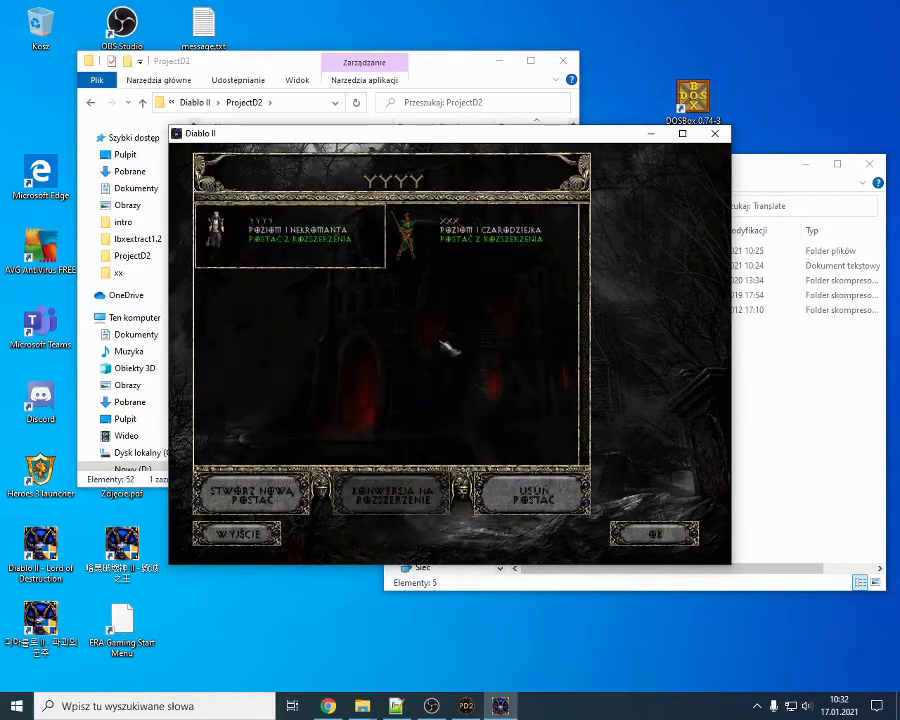
double_click(470, 235)
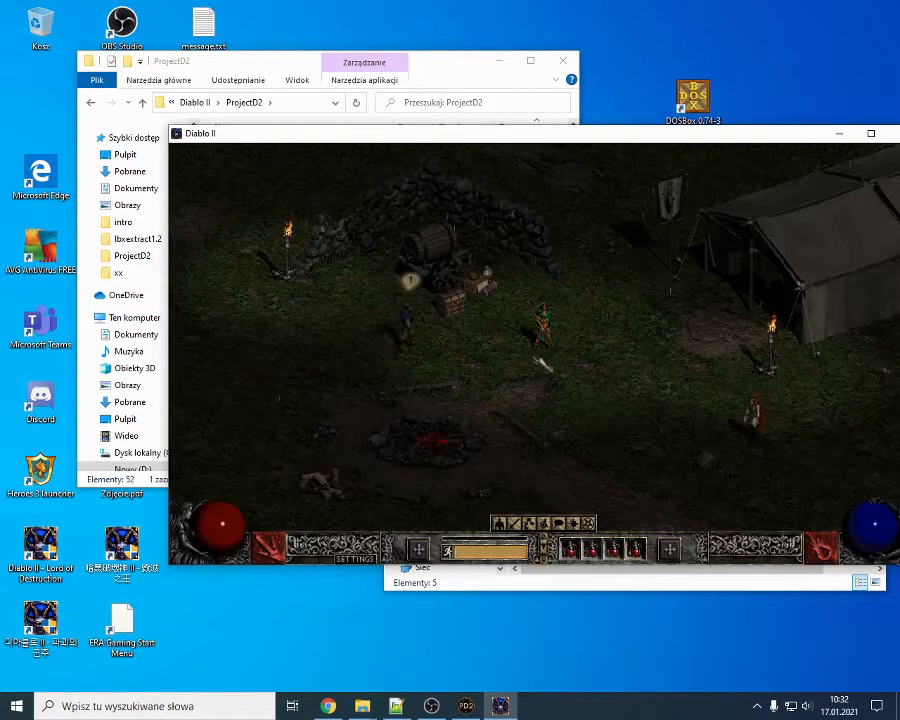
Step: Examine the sorceress's skill tree, reading the descriptions of the fire skills, and close the tree
left_click(536, 360)
left_click(535, 359)
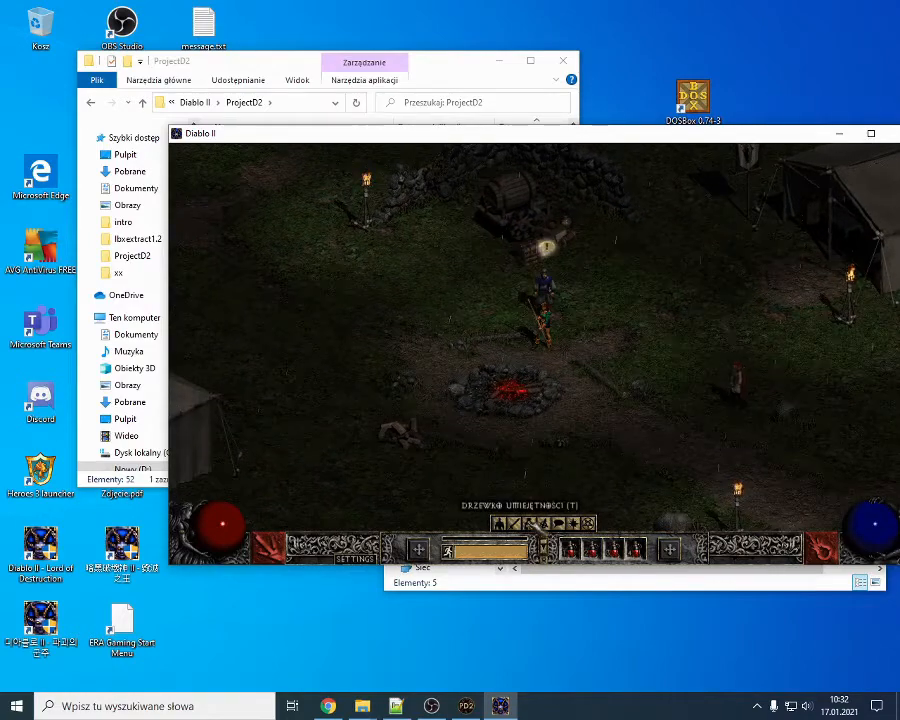
left_click(537, 523)
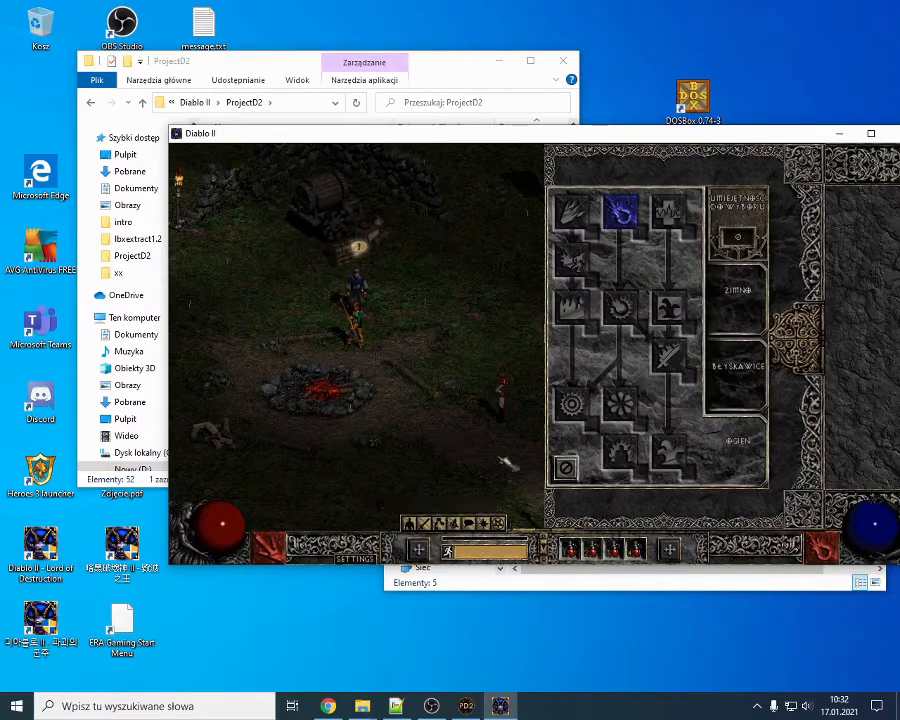
mouse_move(676, 312)
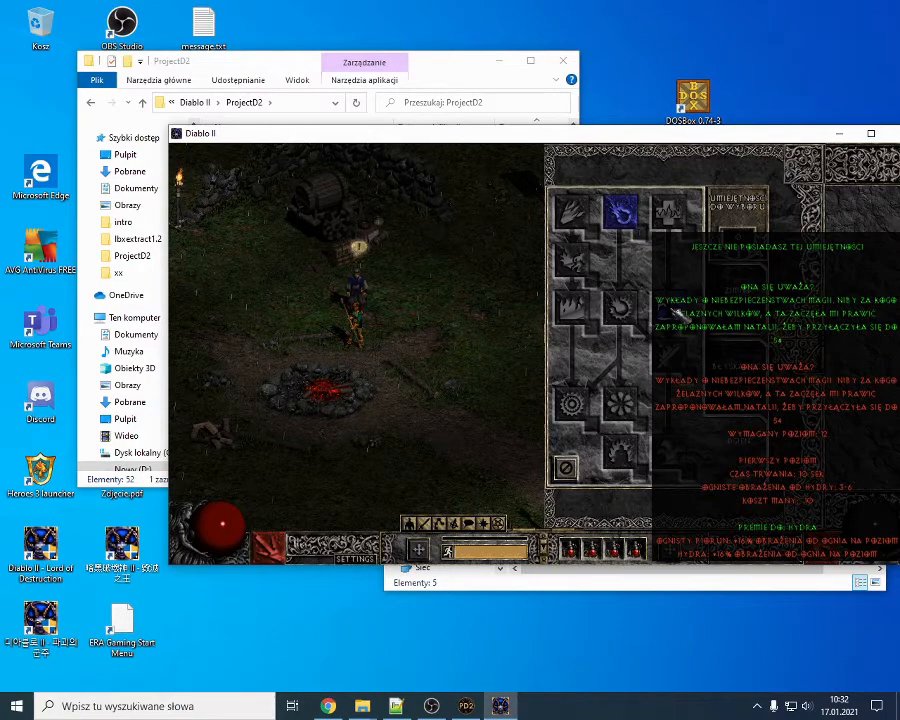
mouse_move(628, 308)
key("t")
Step: Switch from the sorceress to the level 1 necromancer character and show the necromancer's skill tree
key("Escape")
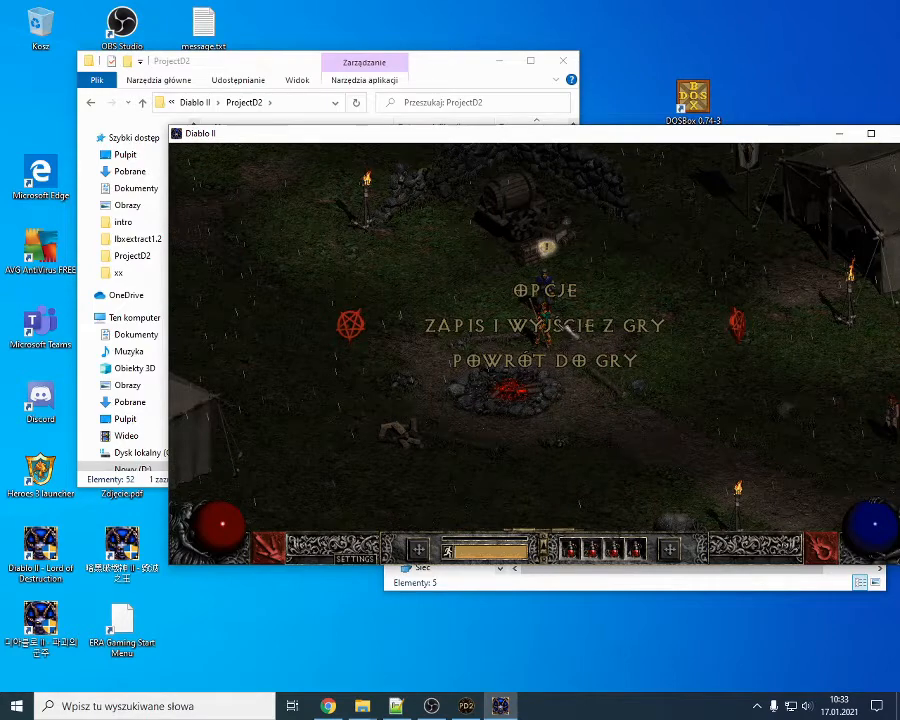
left_click(565, 326)
left_click(450, 359)
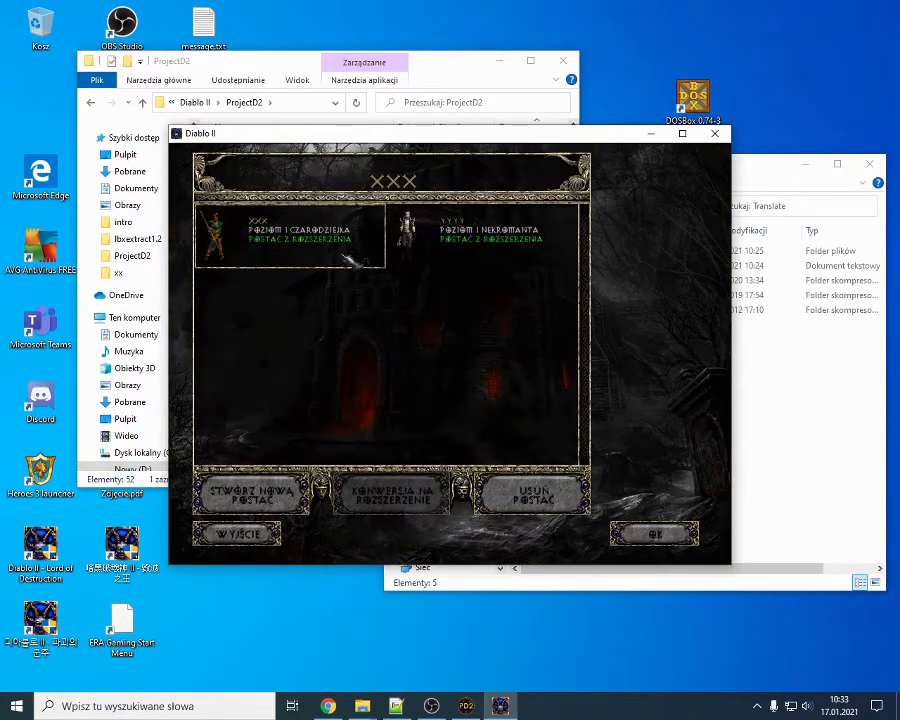
double_click(453, 243)
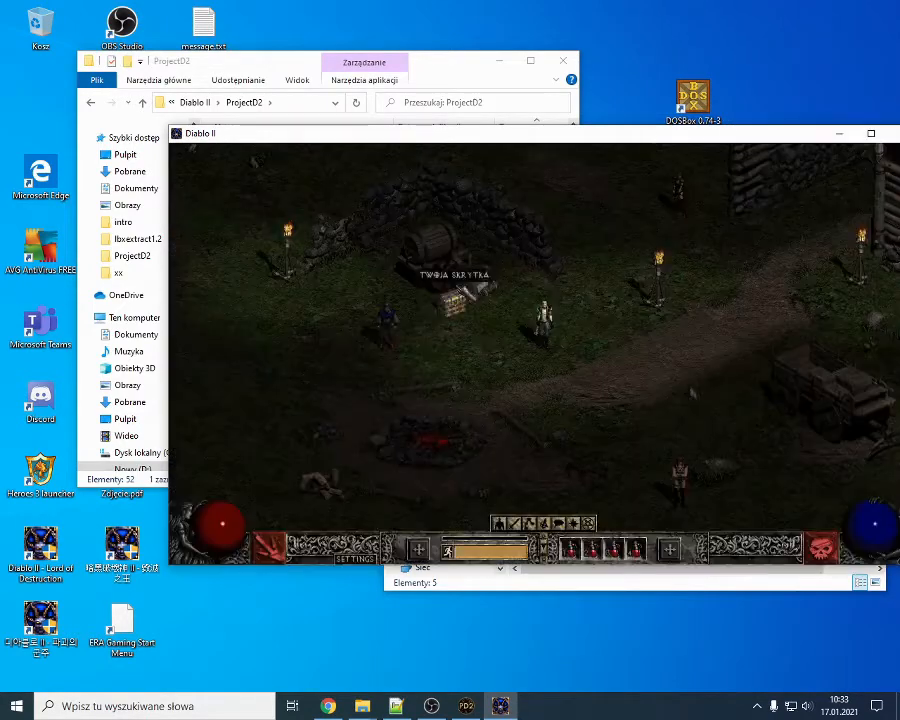
left_click(529, 523)
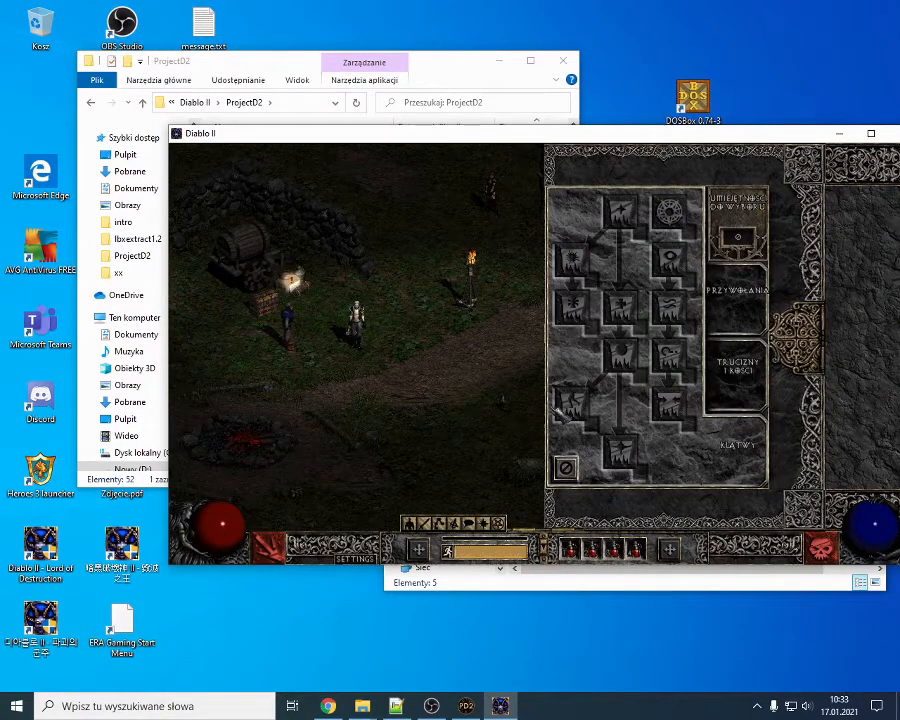
Step: Close the game and its launcher, and bring the Translate folder window to the front
key("alt+F4")
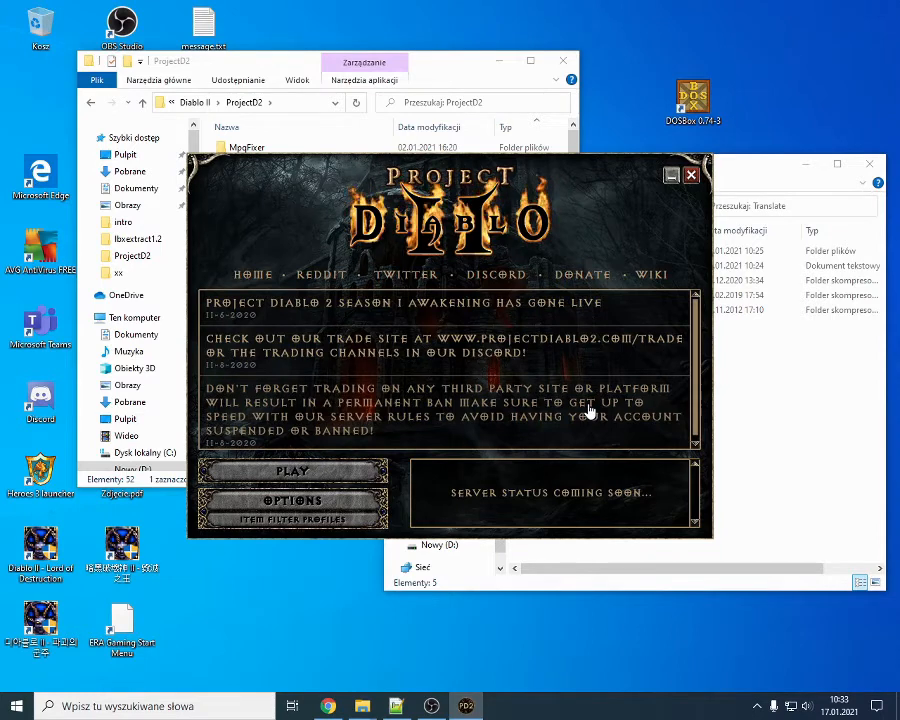
left_click(691, 175)
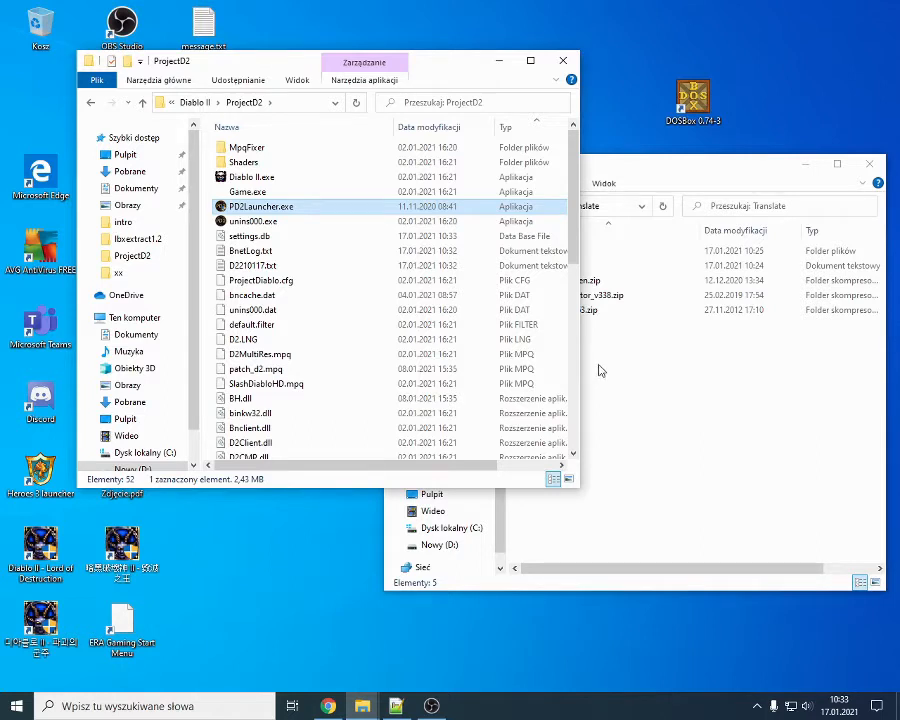
left_click(641, 410)
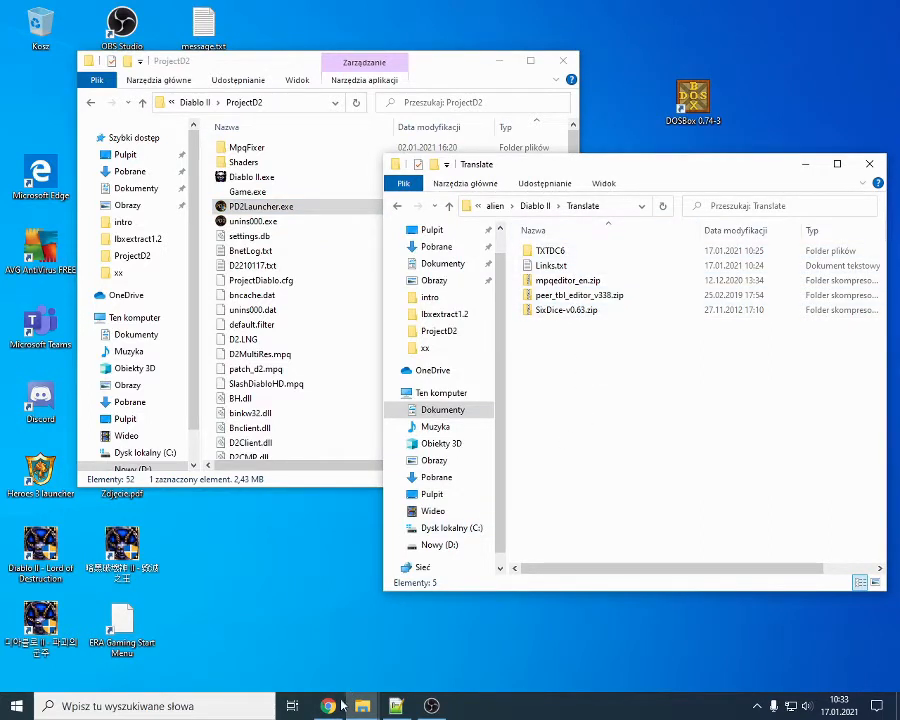
Step: Switch to Chrome and search the web for "ladik zezula mpq"
left_click(330, 706)
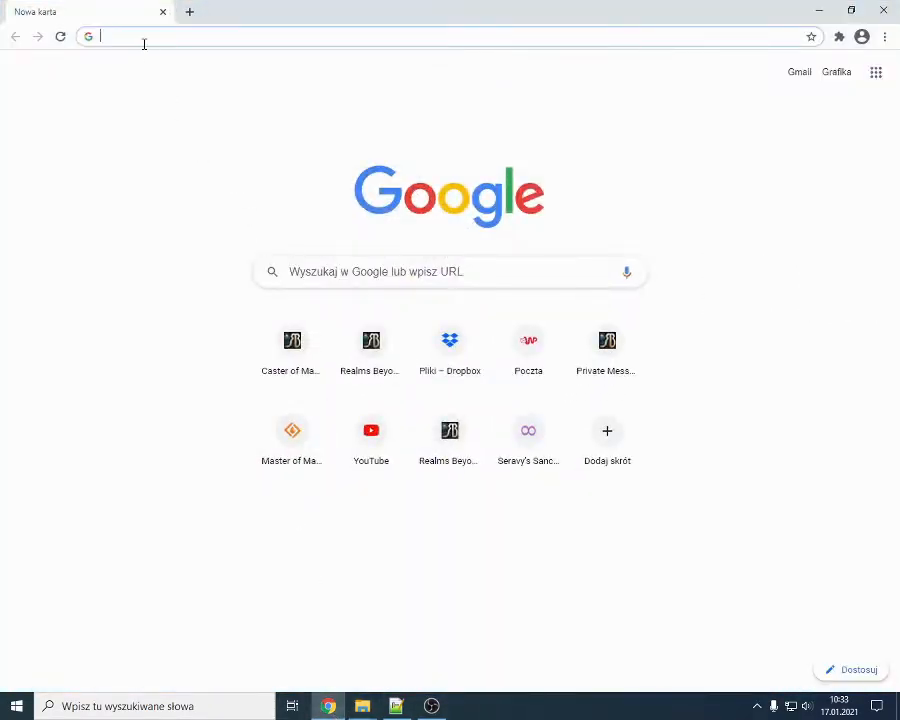
left_click(144, 40)
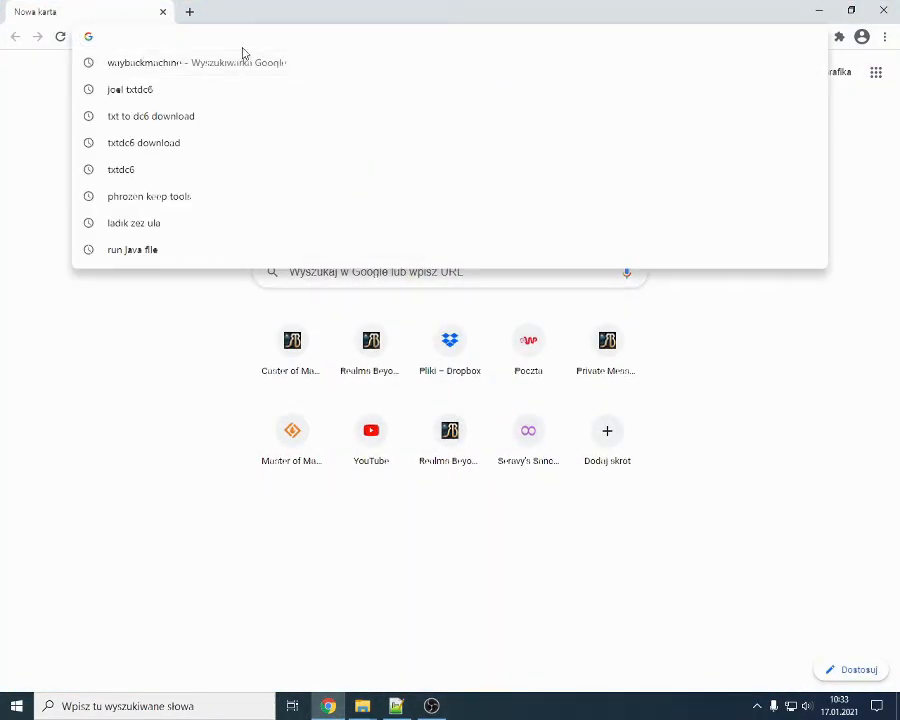
type("ladik")
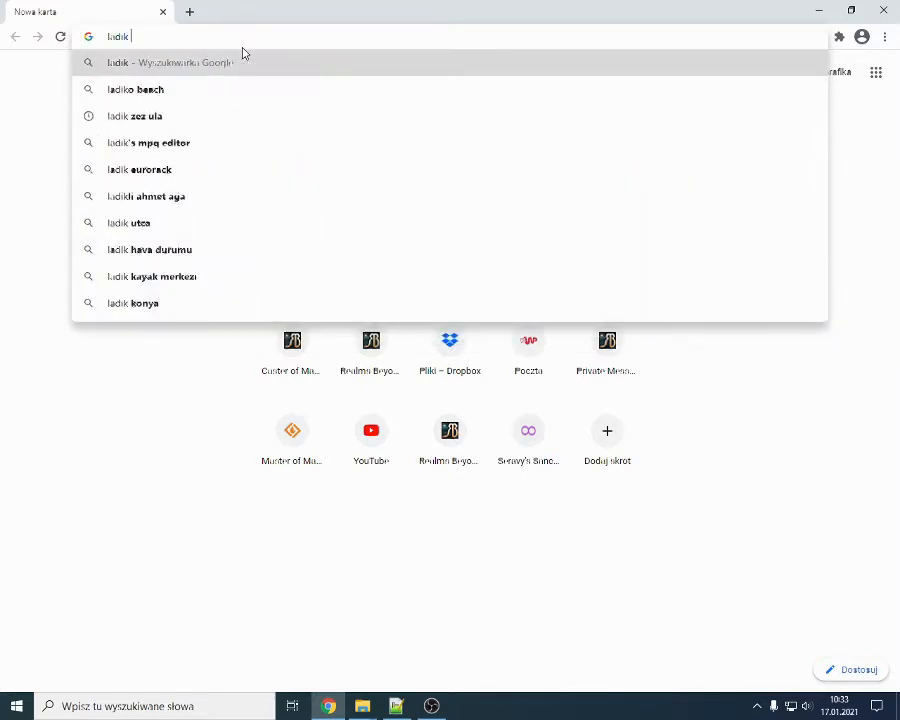
type(" zezula")
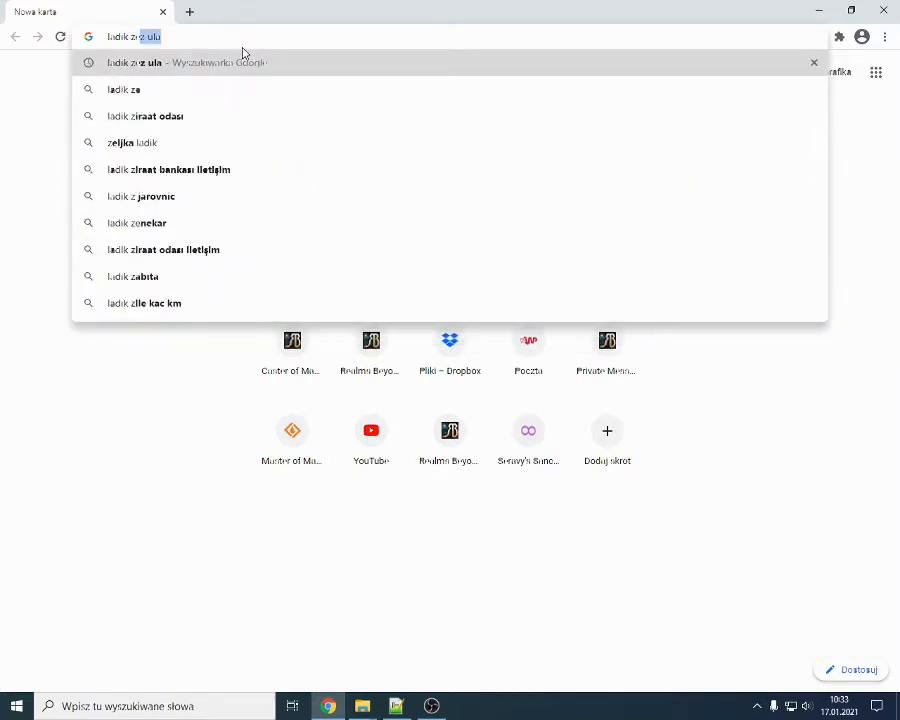
type(" mpq")
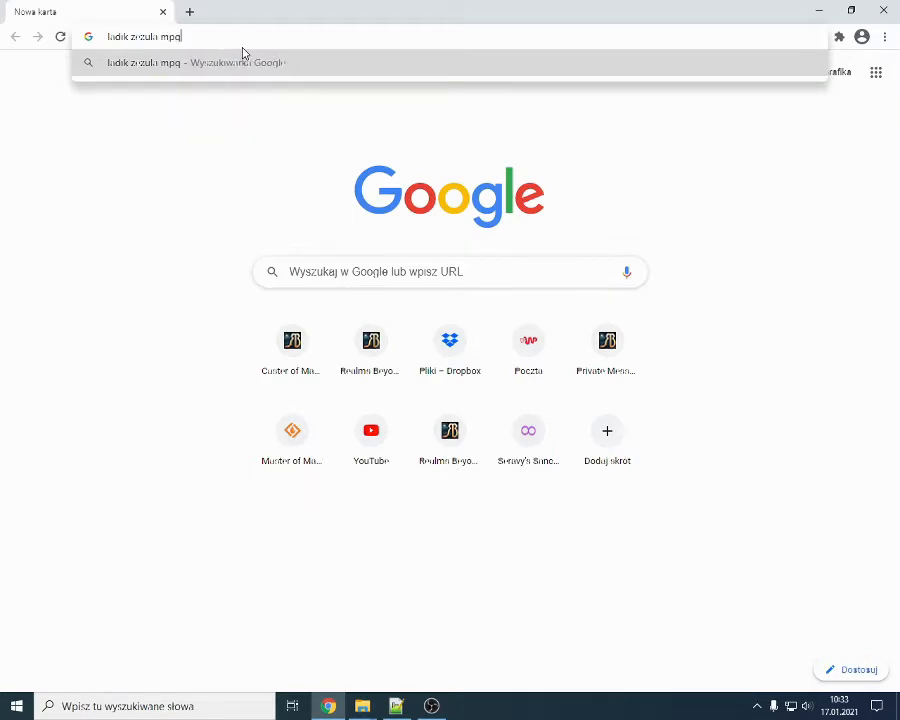
key("Return")
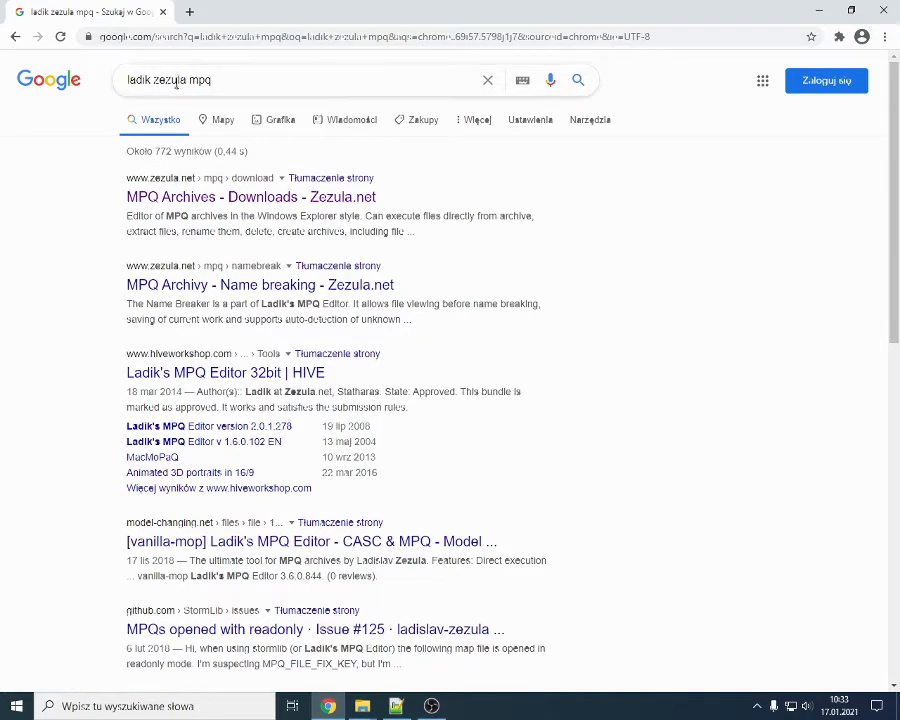
Step: Search the web for "winmpq" in a new browser tab
left_click(190, 11)
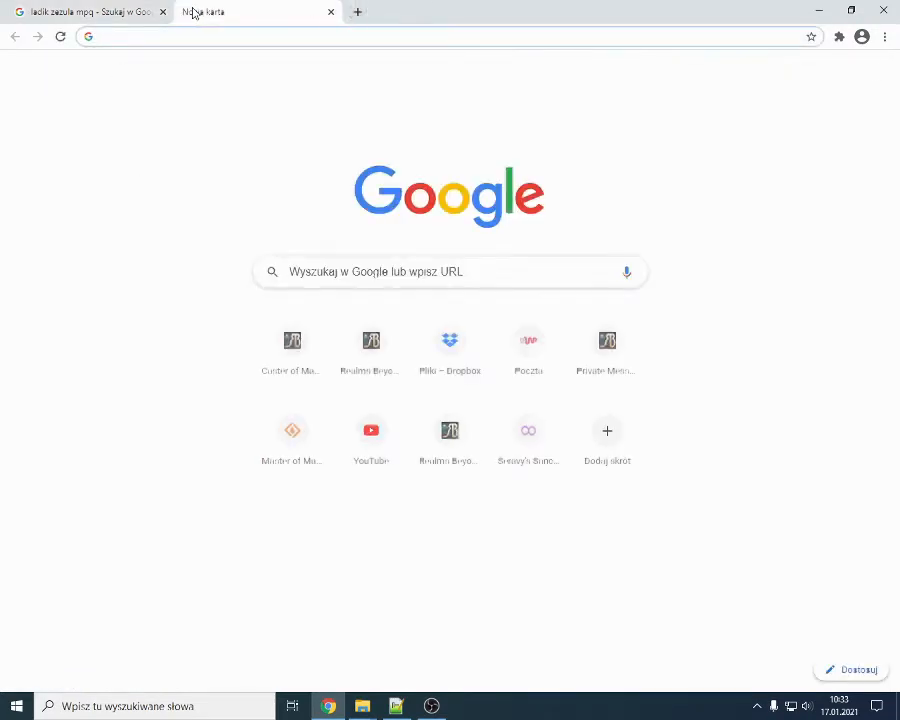
type("winmpq")
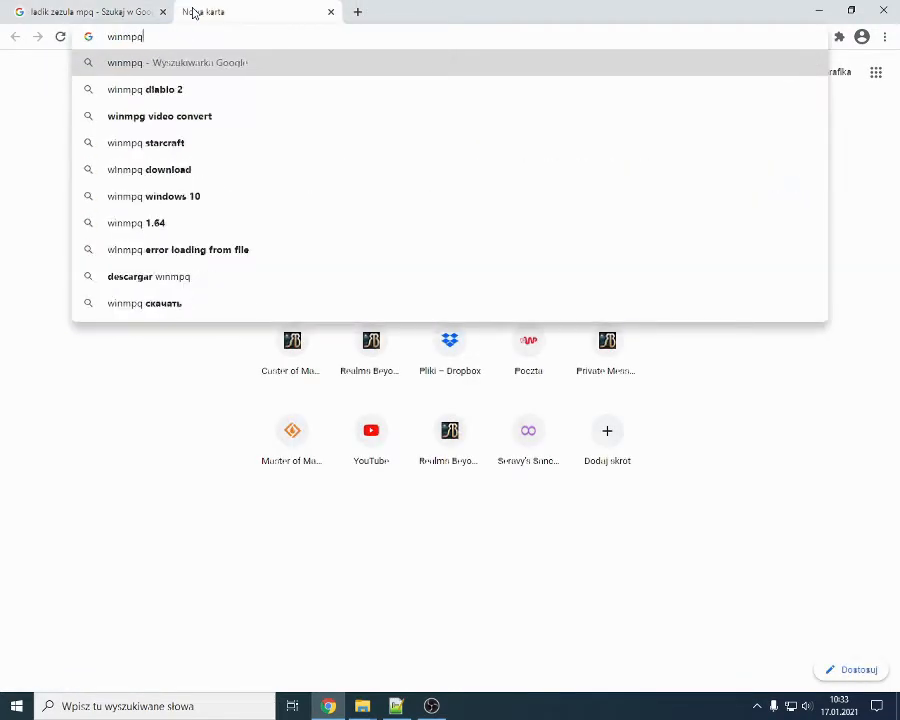
key("Return")
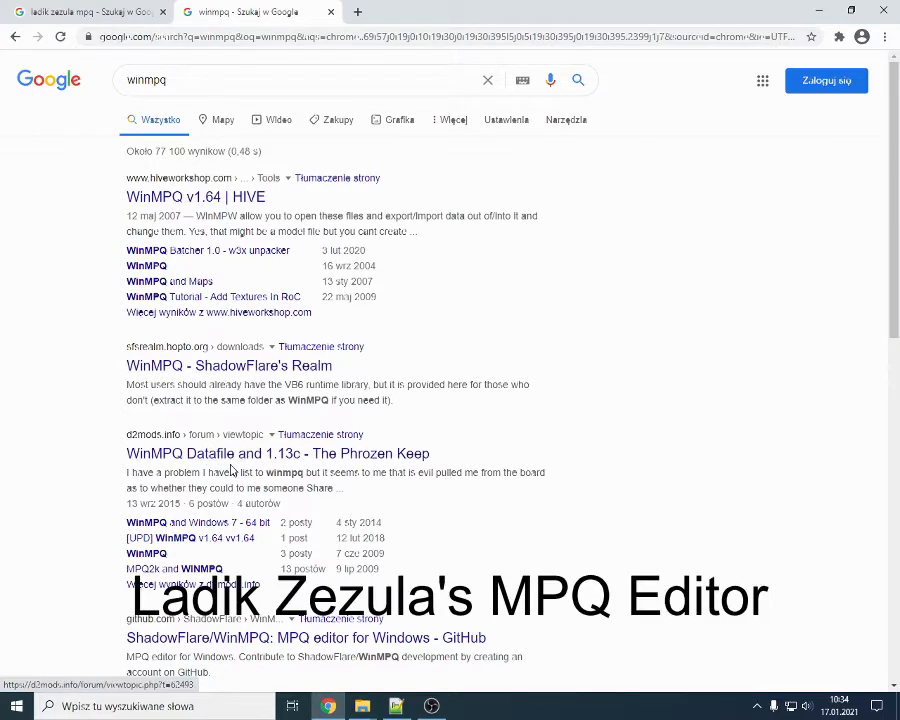
Step: Return to the first search's results and open the MPQ Archives download page on zezula.net
left_click(95, 14)
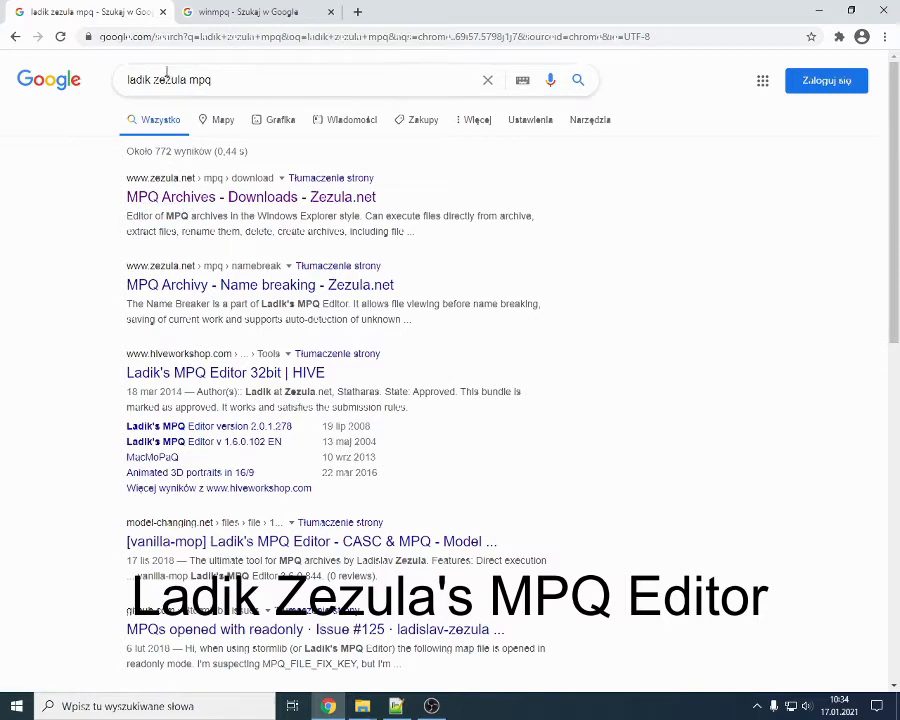
left_click(170, 197)
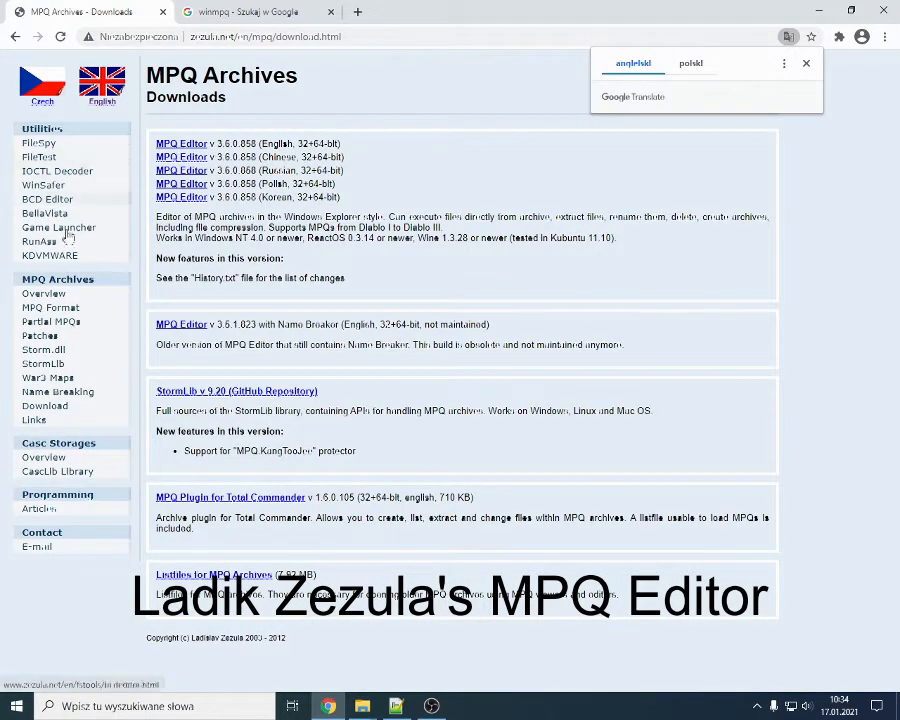
left_click(64, 406)
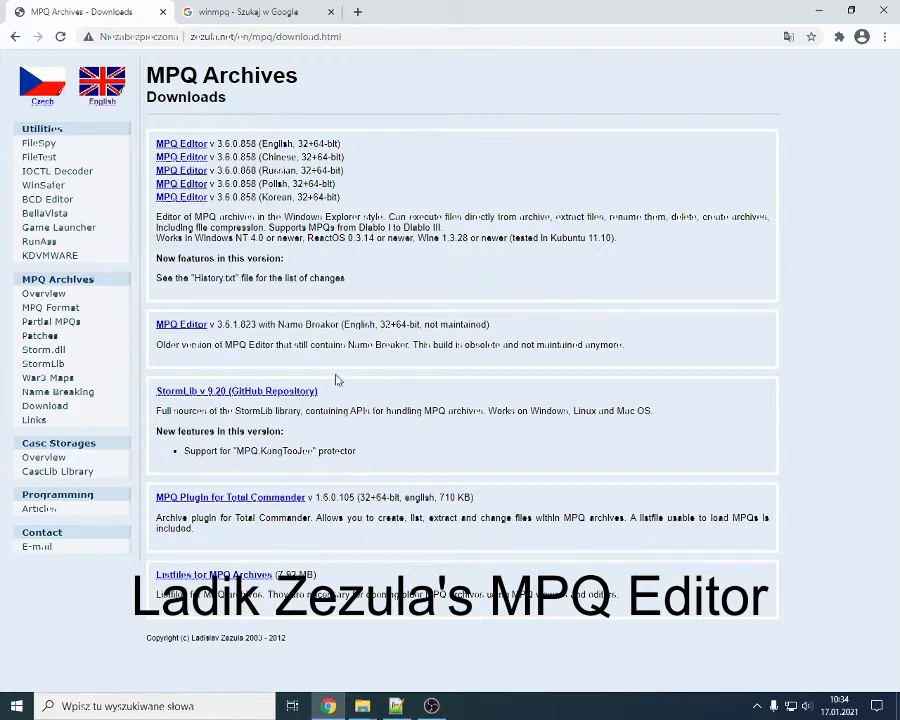
Step: Switch to the Translate folder in File Explorer and extract mpqeditor_en.zip into that same folder with 7-Zip
left_click(362, 706)
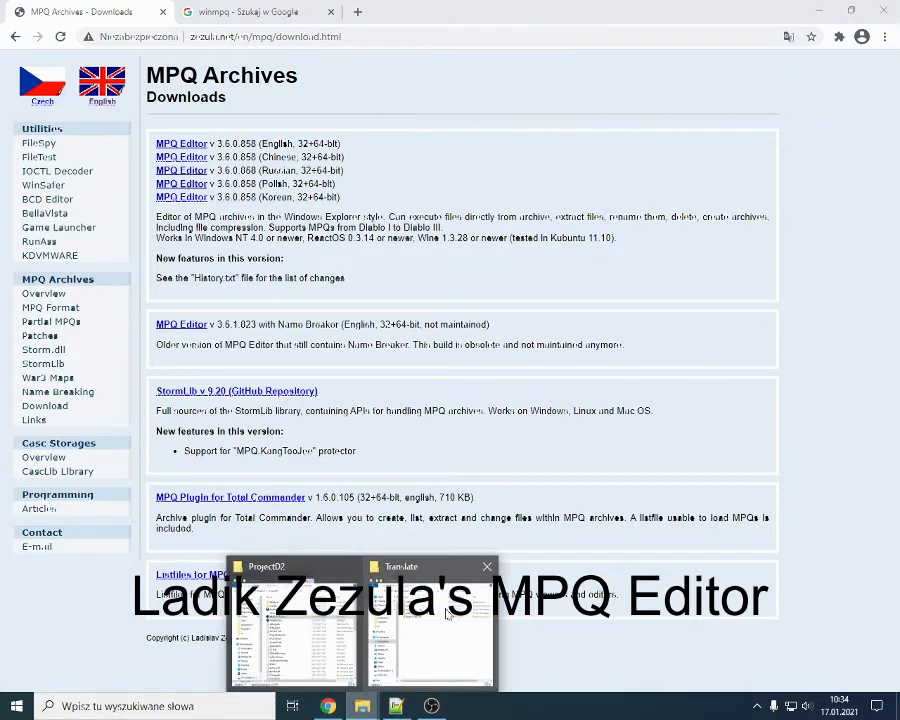
left_click(430, 624)
left_click(559, 284)
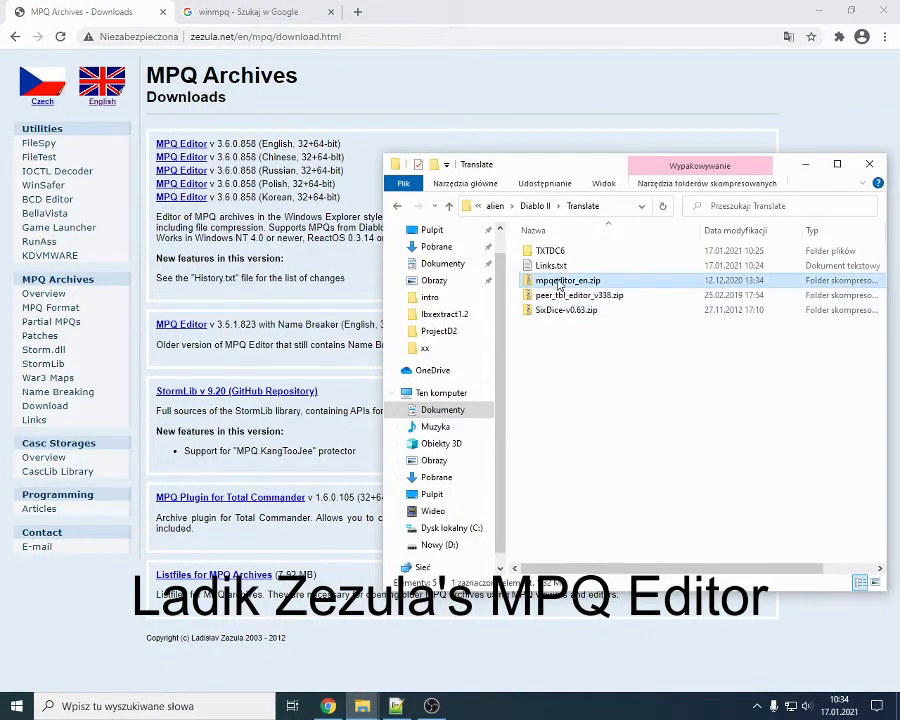
right_click(549, 283)
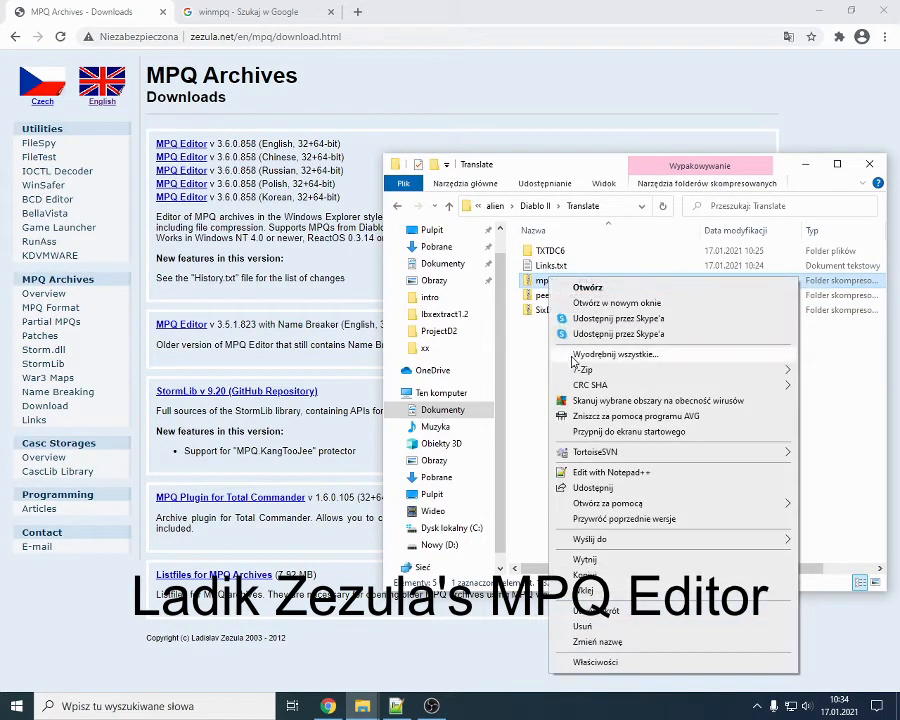
mouse_move(576, 371)
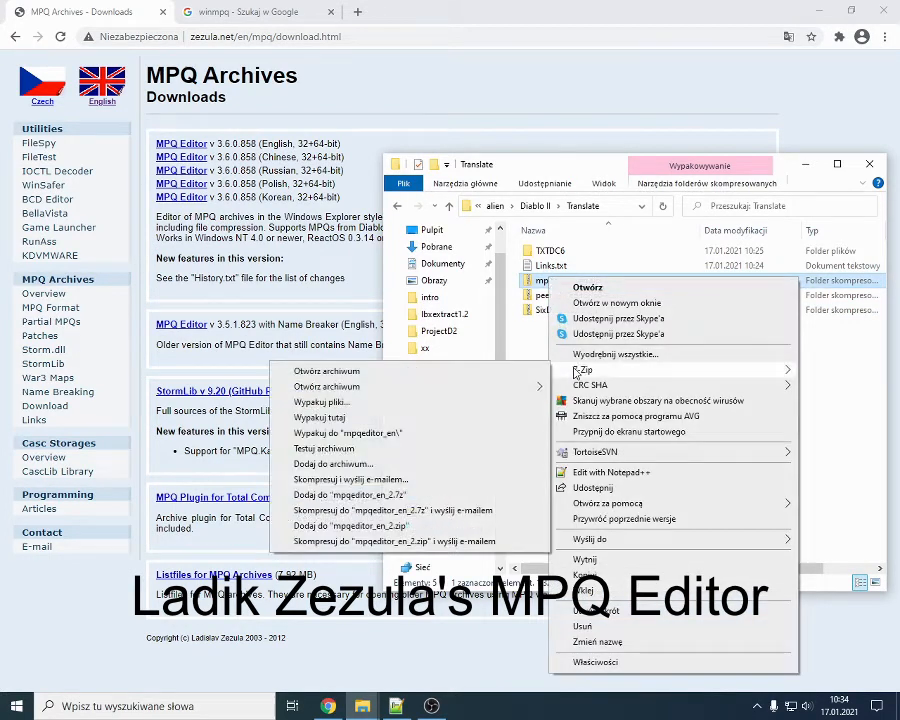
left_click(320, 417)
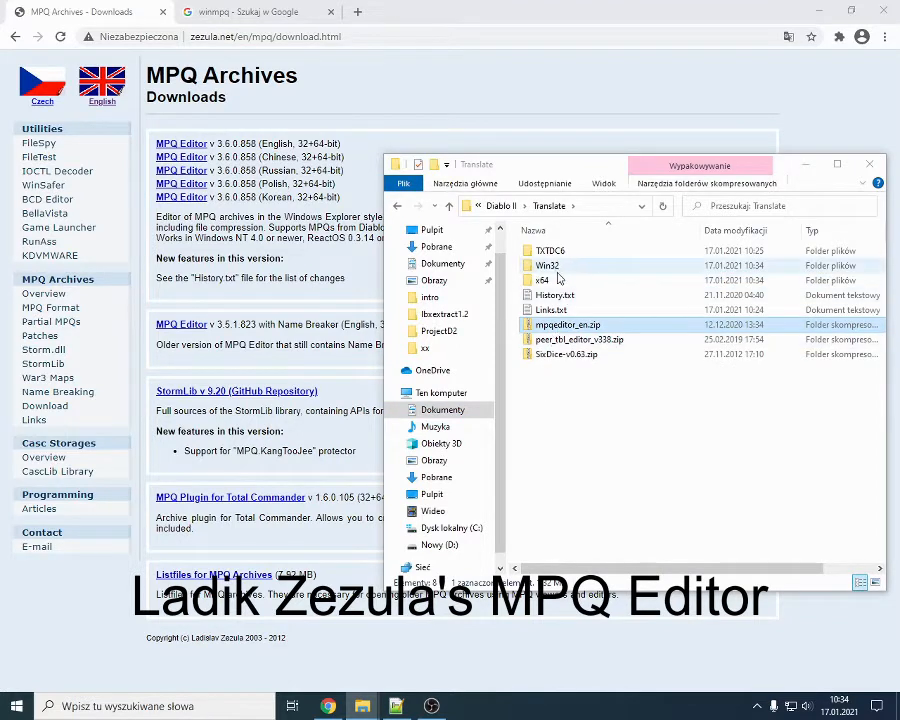
Step: Permanently delete the extracted Win32 folder, and check the contents of the x64 folder before returning to Translate
left_click(542, 268)
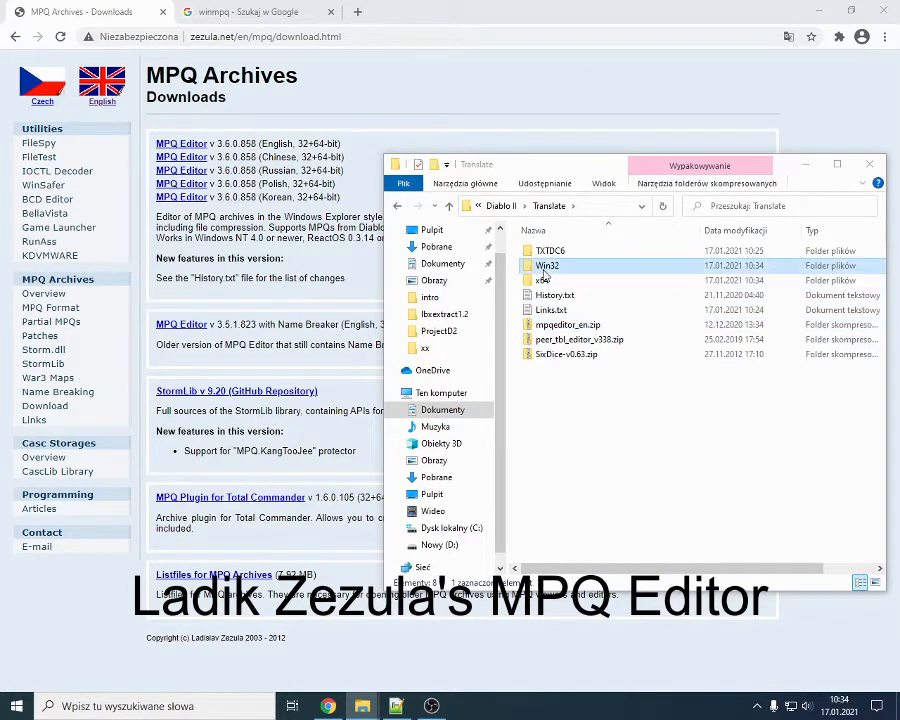
key("shift+Delete")
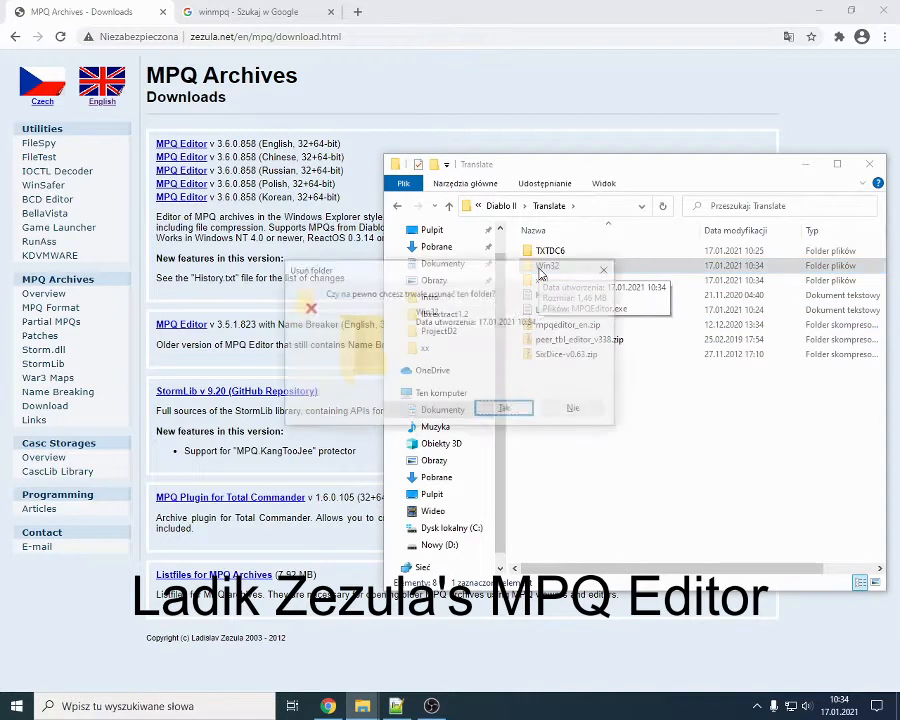
key("Return")
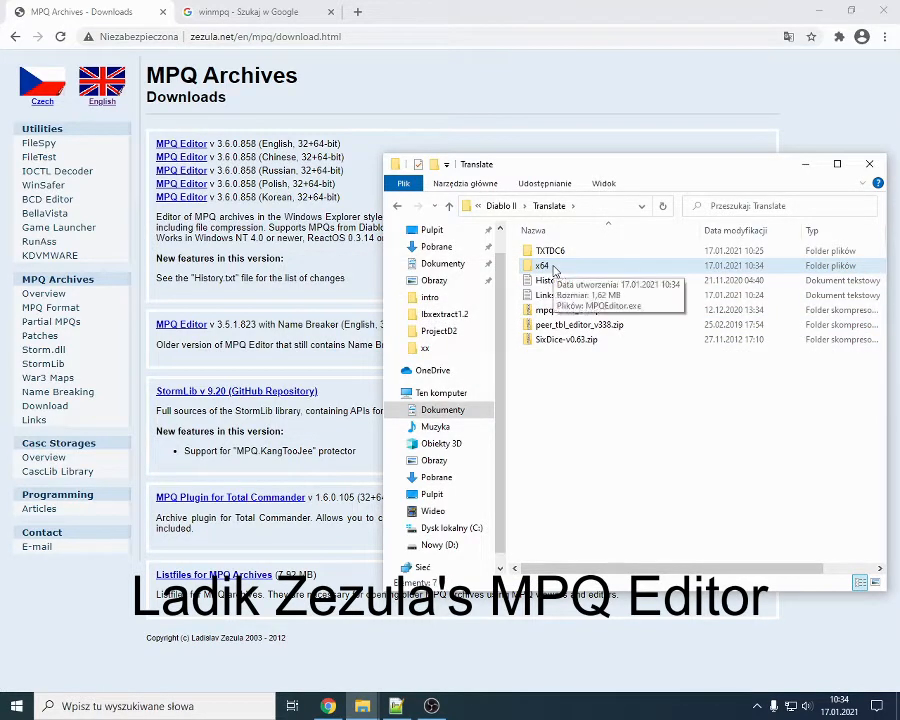
double_click(554, 268)
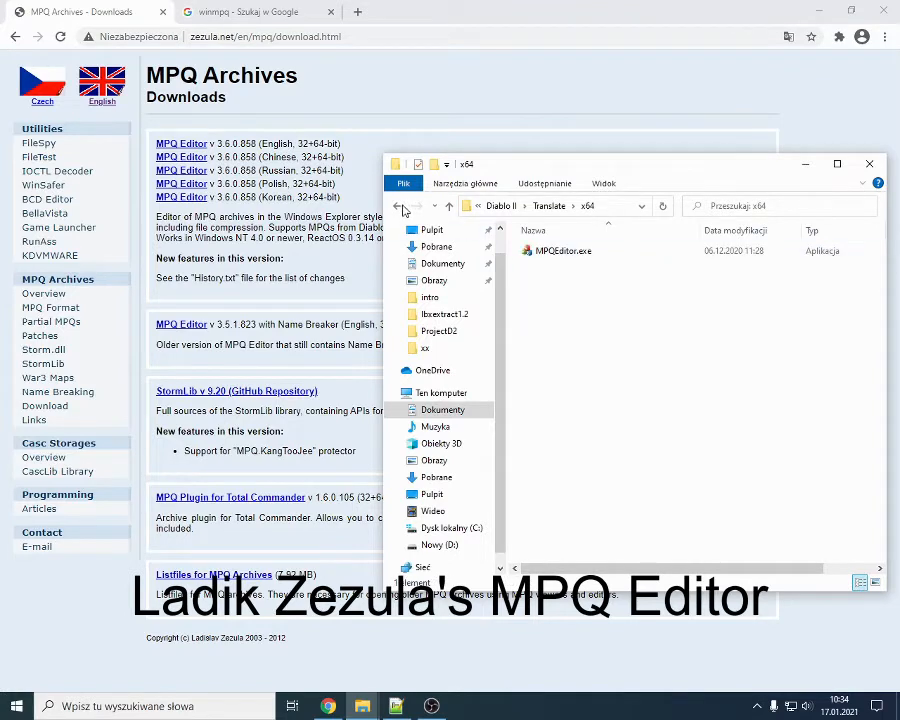
left_click(397, 207)
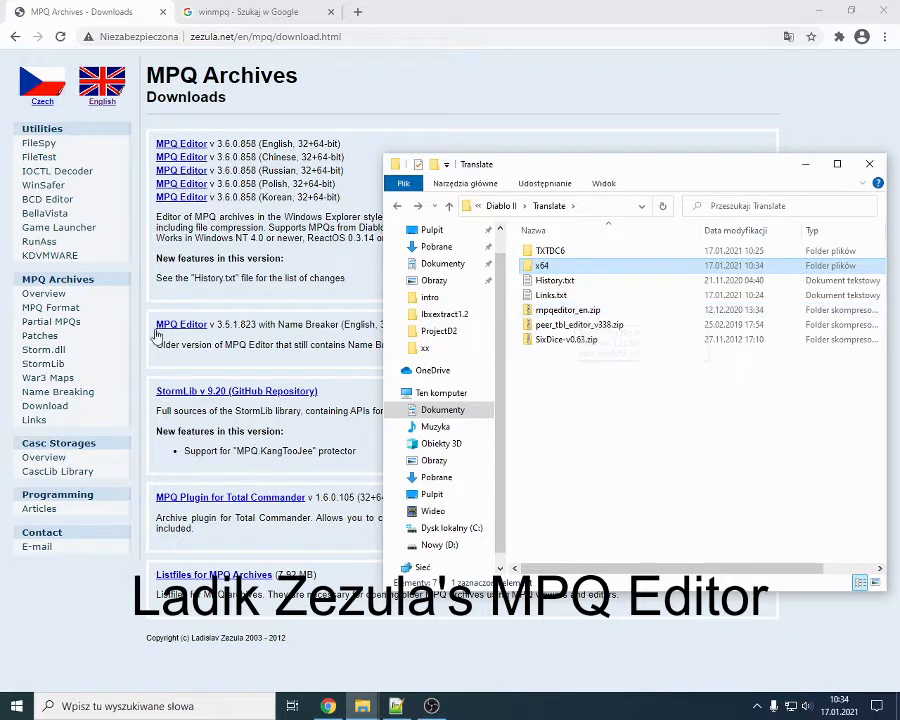
Step: Back on the MPQ Archives page in the browser, download the MPQ listfiles as listfiles.zip into Documents\alien\Diablo II\Translate\x64
left_click(150, 400)
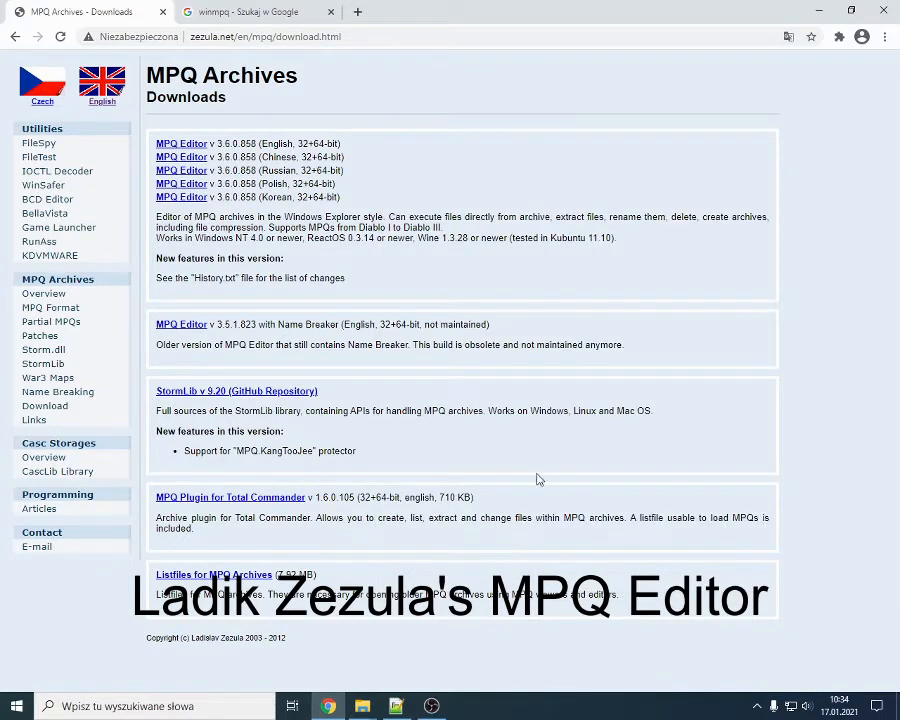
left_click(214, 575)
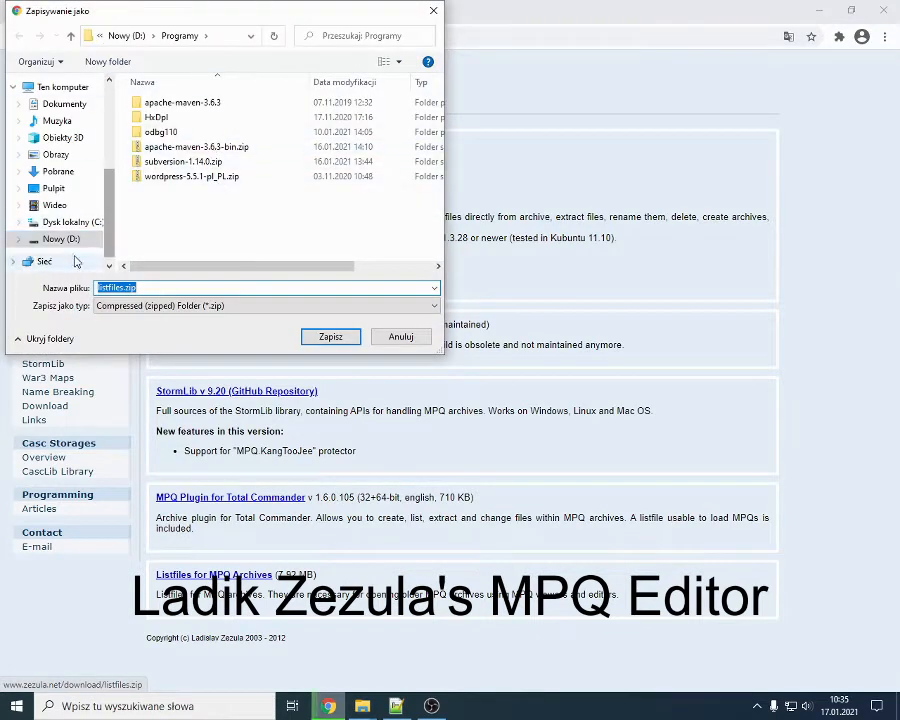
left_click(65, 104)
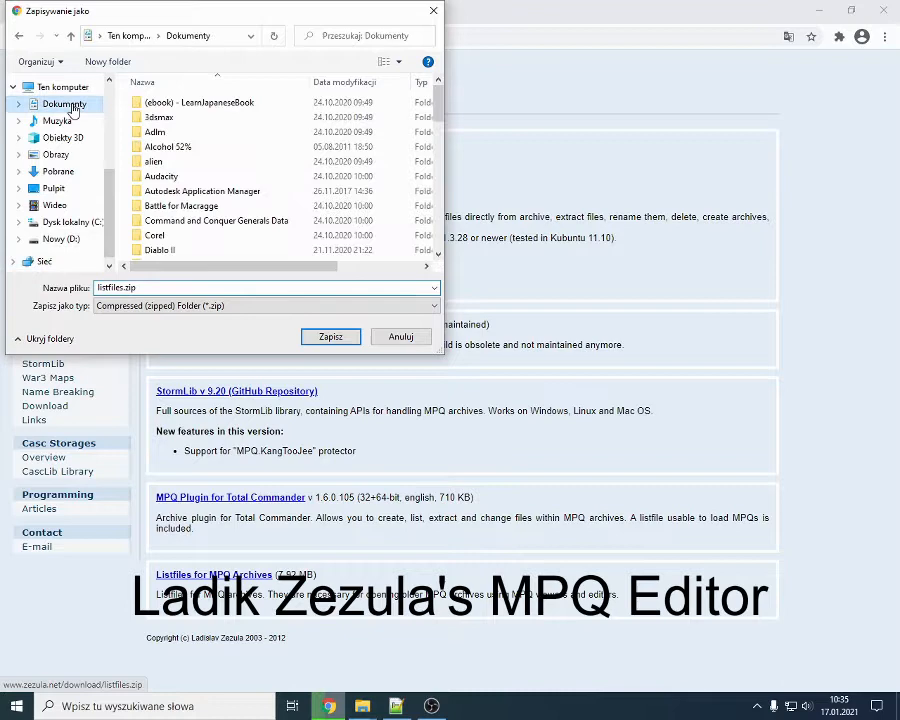
double_click(152, 163)
scroll(196, 226, "down", 7)
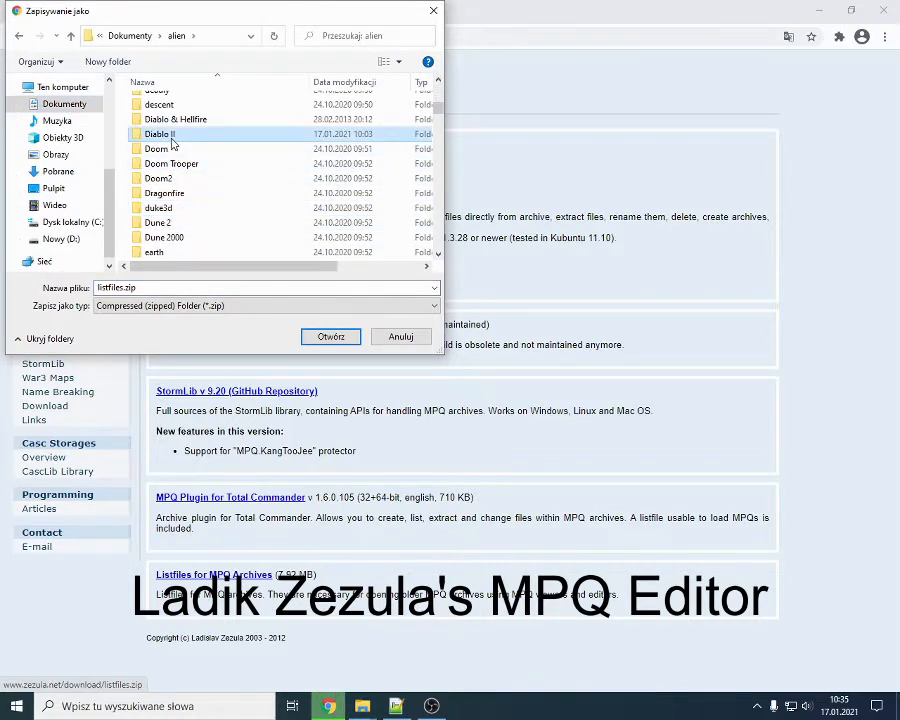
double_click(165, 134)
scroll(200, 200, "down", 5)
scroll(205, 214, "down", 5)
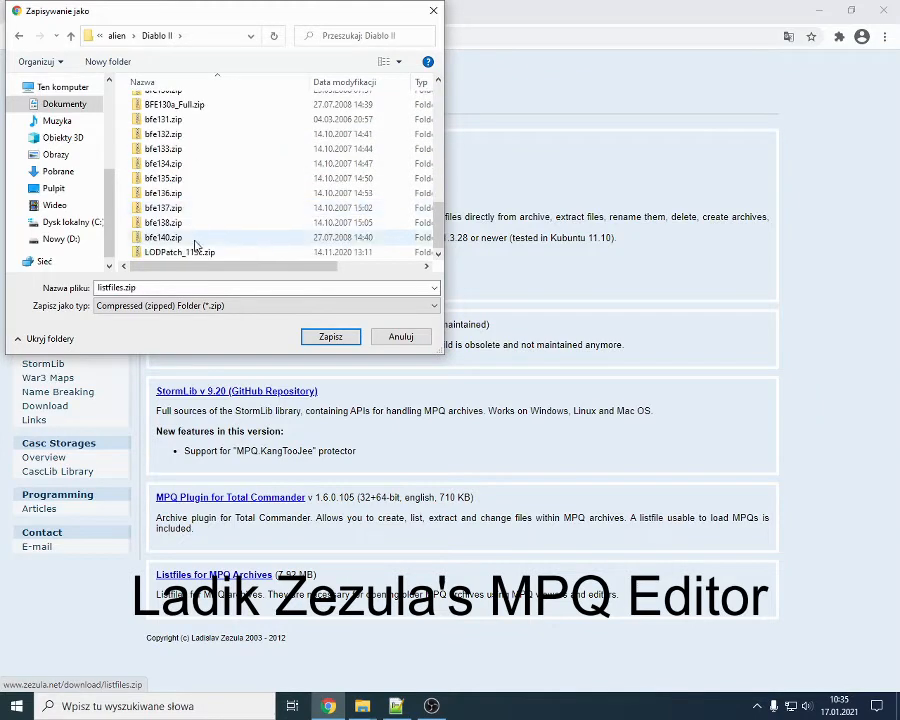
scroll(194, 240, "up", 4)
scroll(185, 245, "down", 1)
double_click(160, 208)
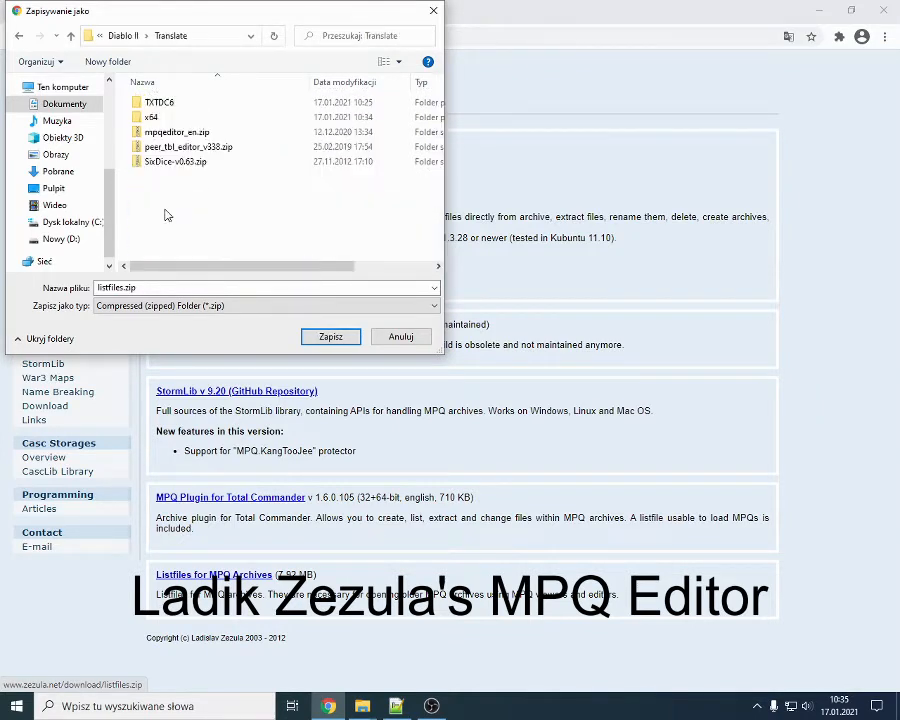
double_click(184, 118)
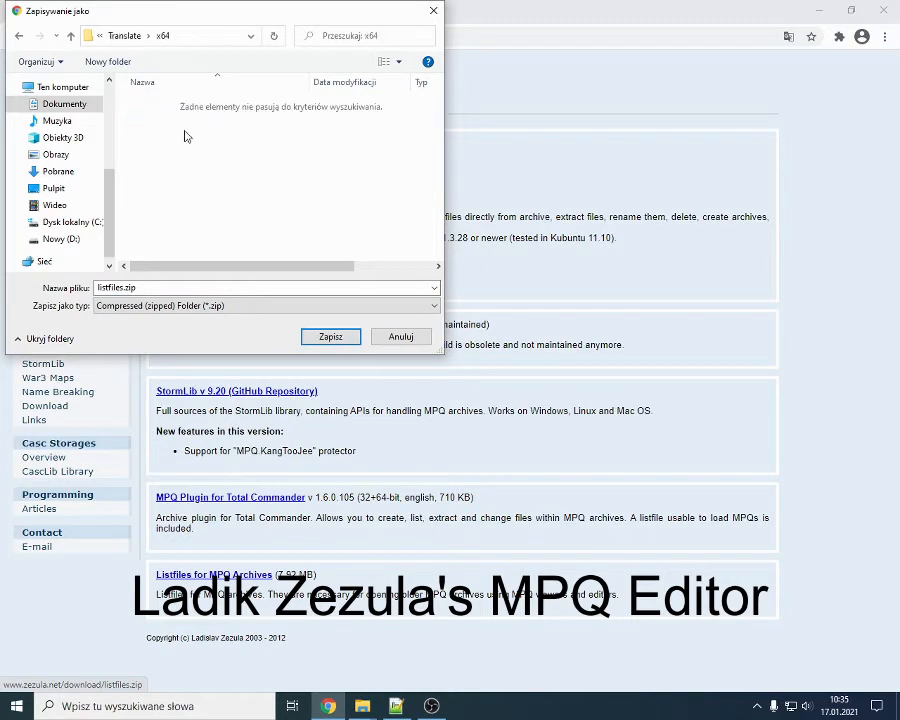
left_click(330, 336)
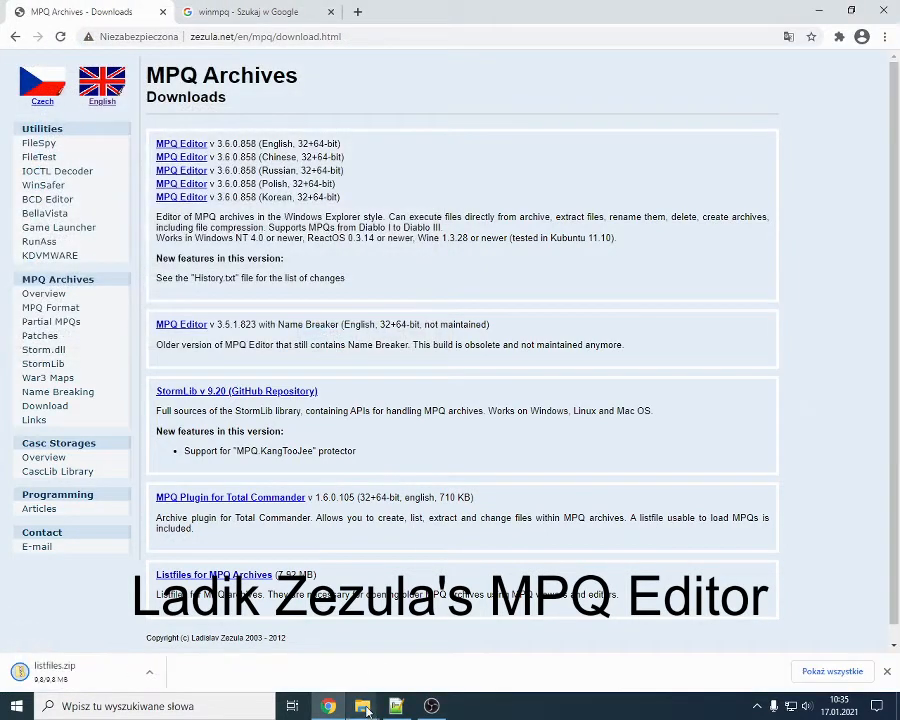
Step: Show the downloaded listfiles.zip in its folder, extract it to a listfiles subfolder with 7-Zip, and check the extracted files before returning to x64
right_click(70, 672)
left_click(110, 634)
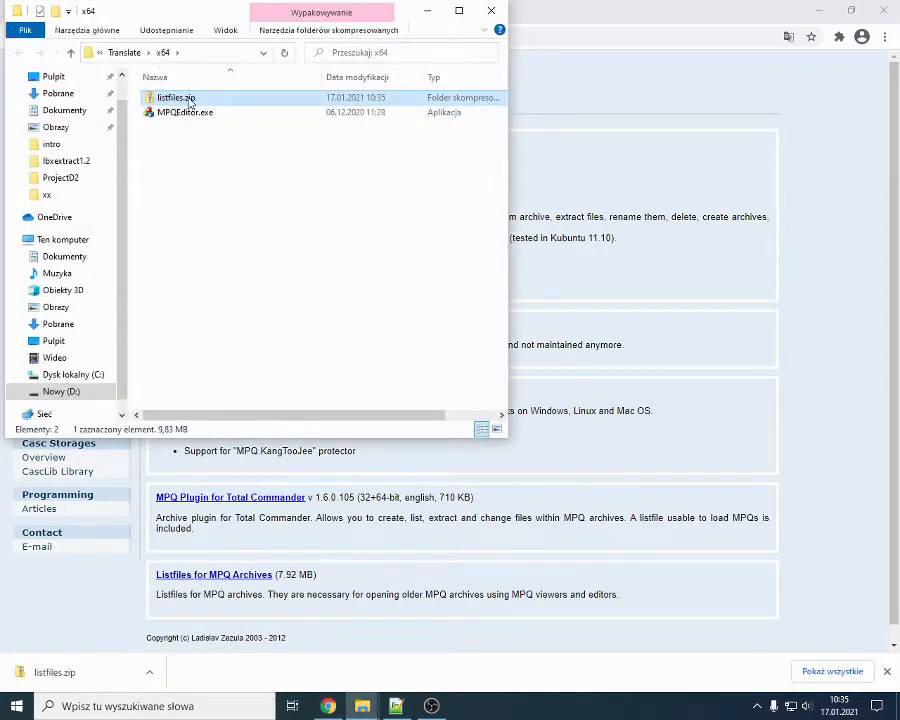
right_click(190, 100)
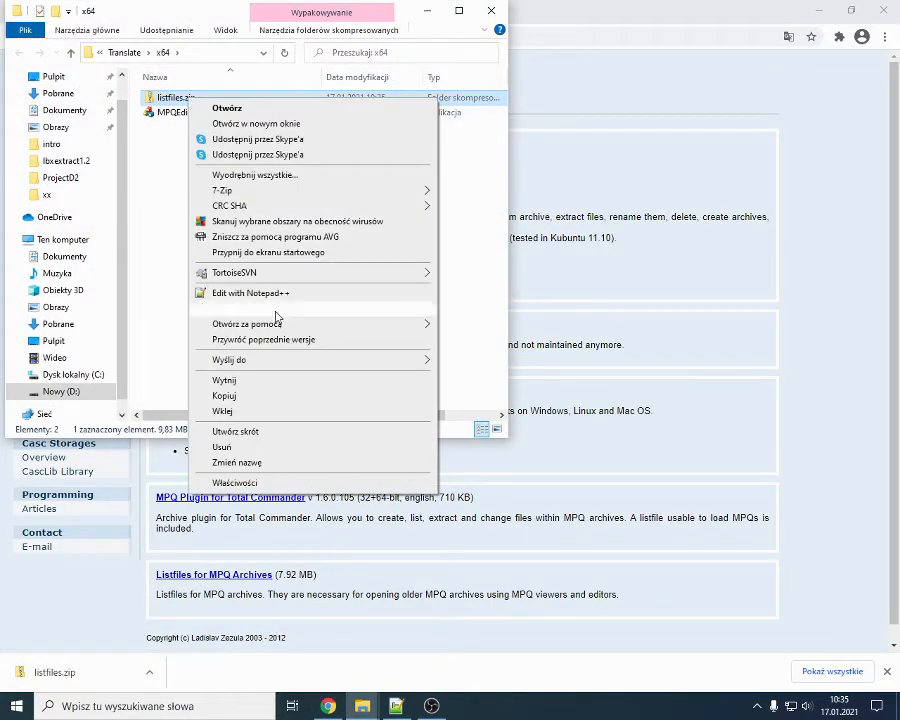
mouse_move(245, 195)
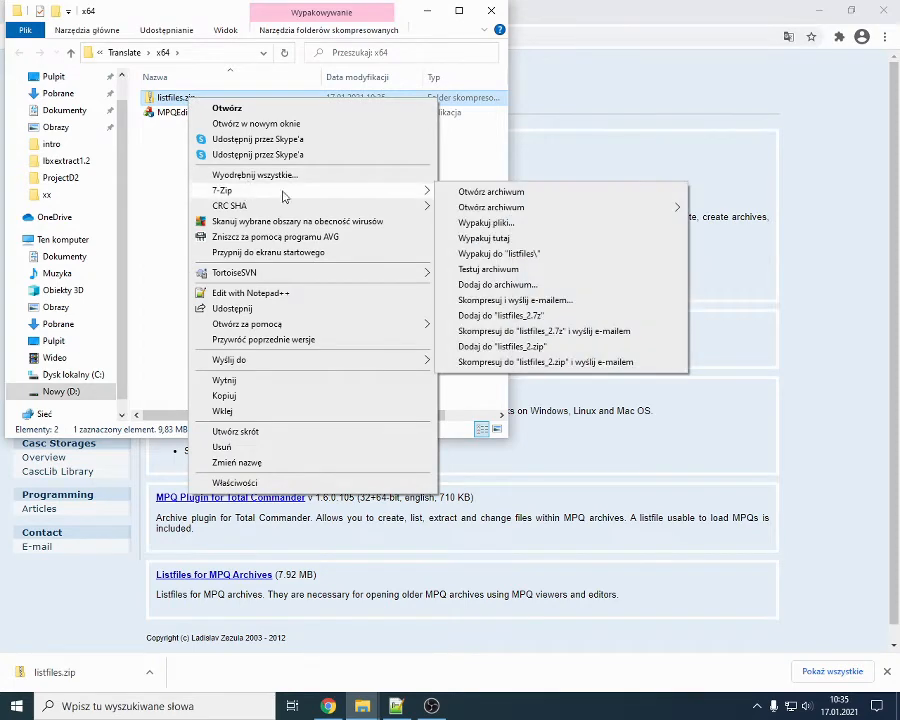
left_click(500, 254)
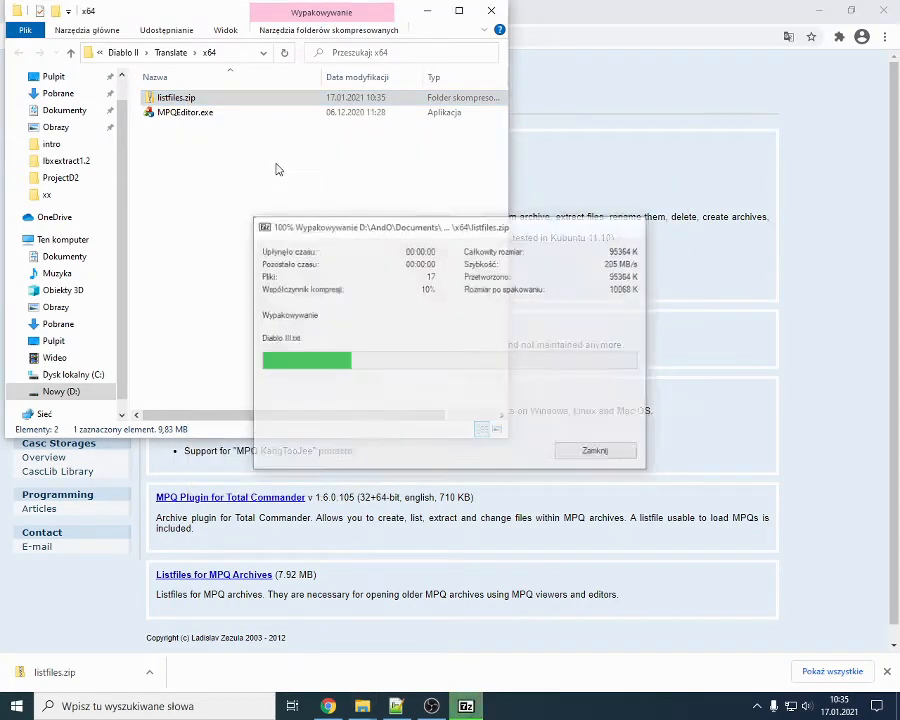
double_click(185, 99)
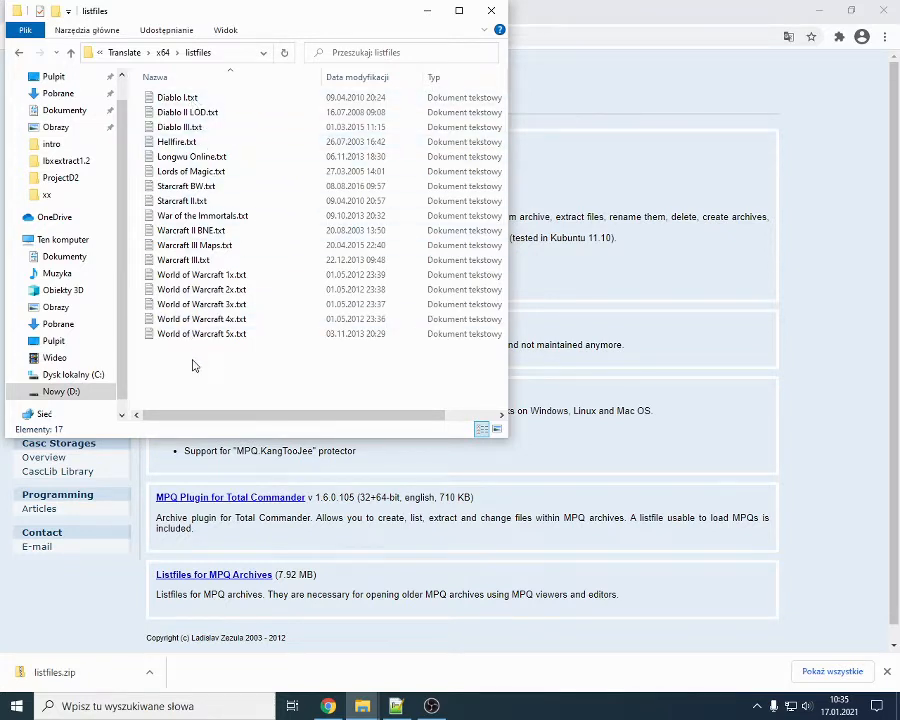
left_click(165, 53)
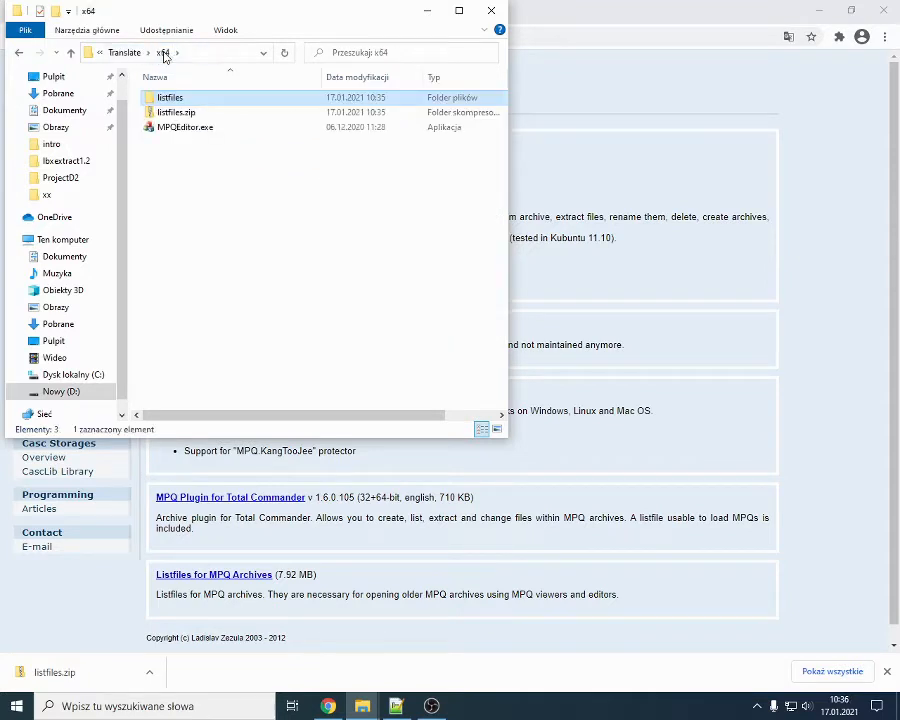
Step: Launch MPQEditor.exe from the x64 folder, move its window clear of the file list, and open the editor's options
double_click(186, 128)
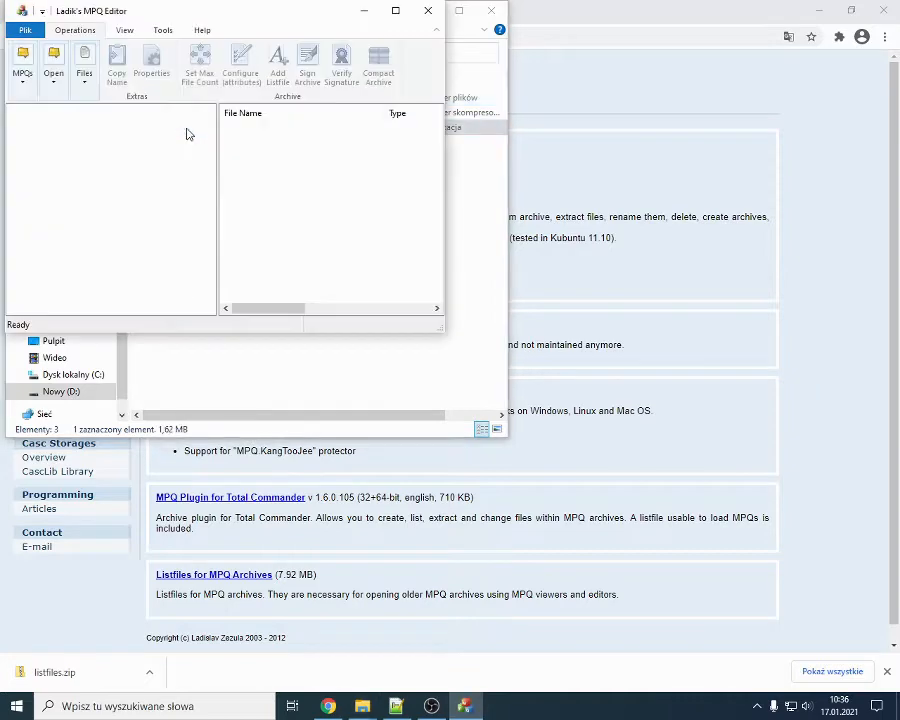
left_click_drag(157, 17, 360, 131)
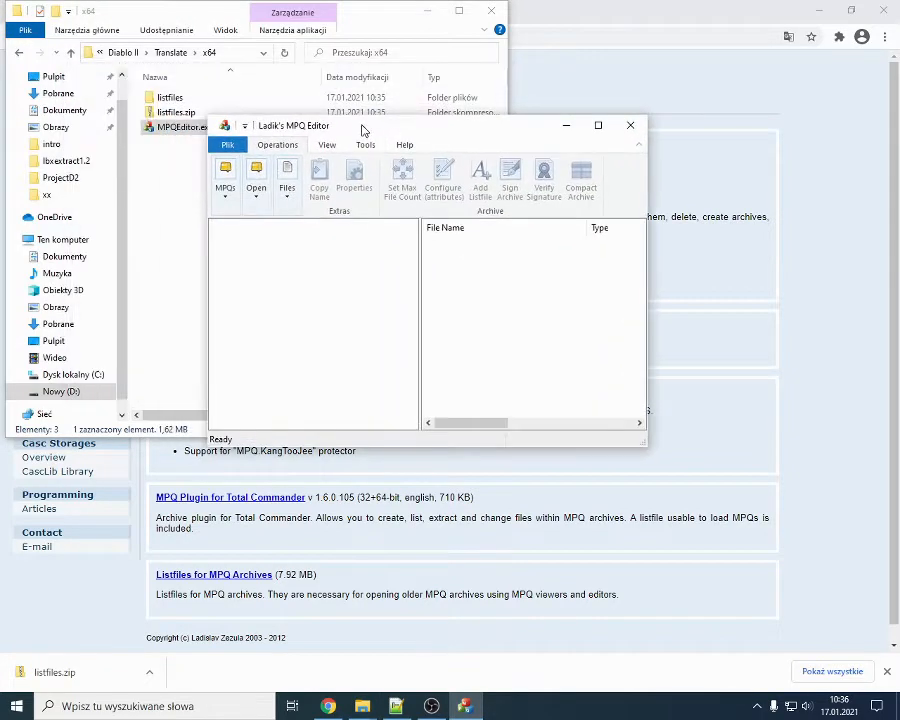
left_click(366, 146)
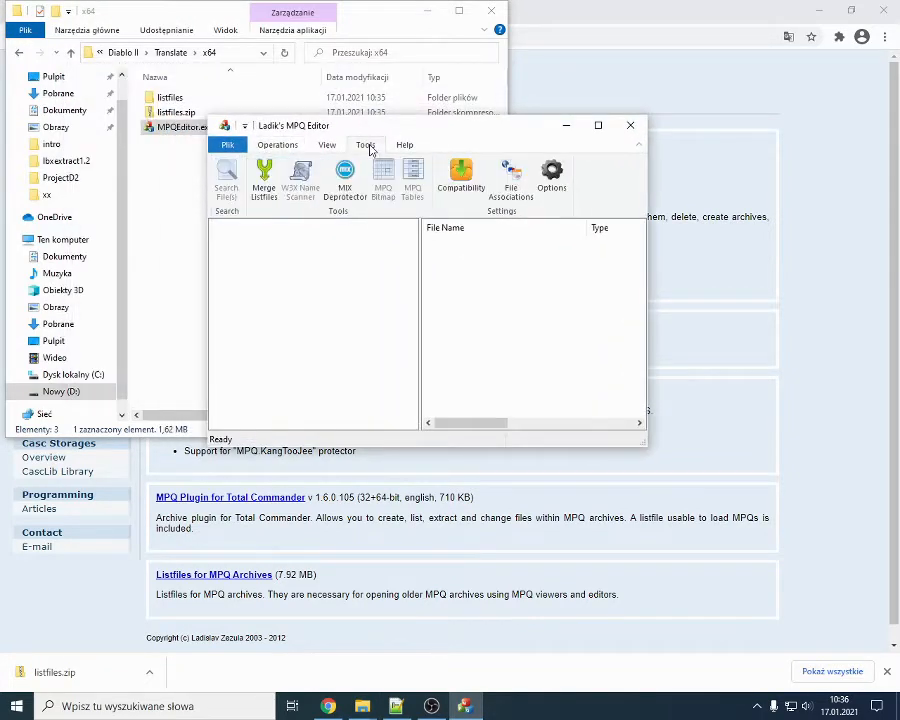
left_click(551, 178)
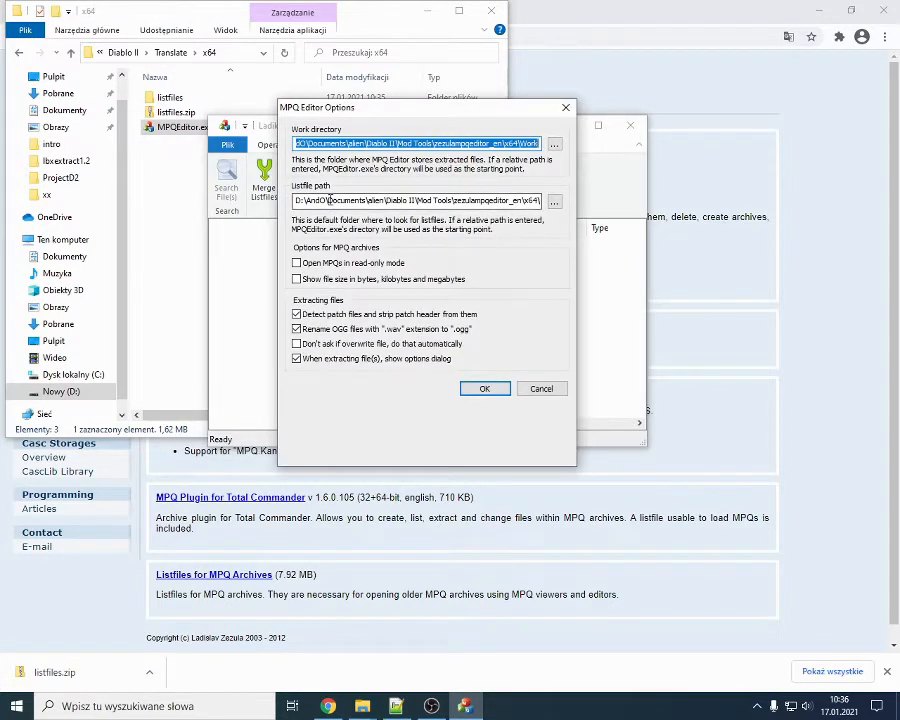
Step: Set the MPQ Editor listfile path to the Diablo II\Translate\x64\listfiles folder and save the options
left_click_drag(516, 200, 545, 205)
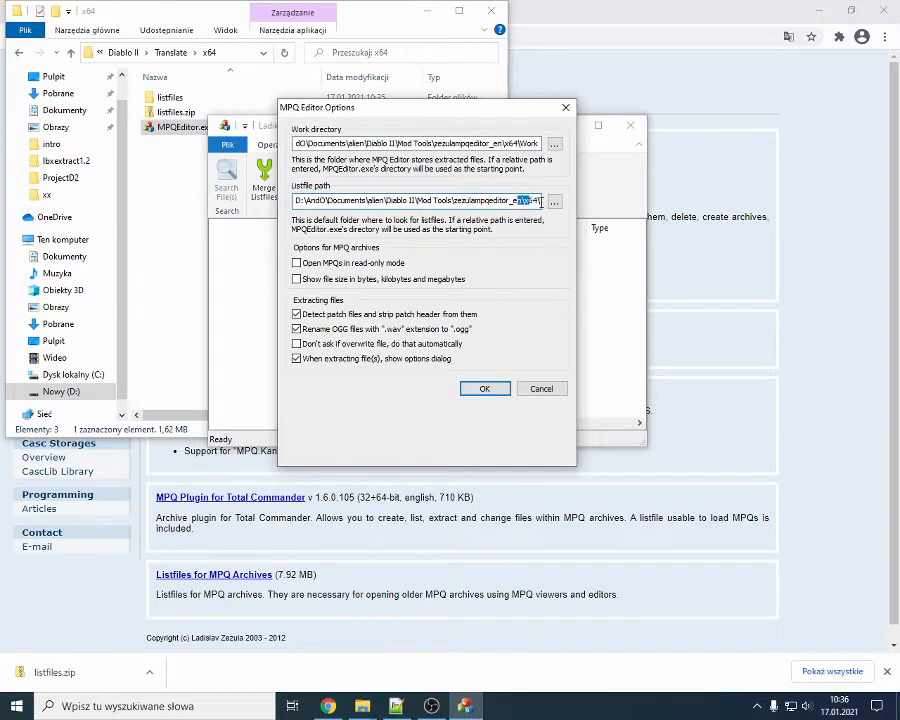
left_click(554, 201)
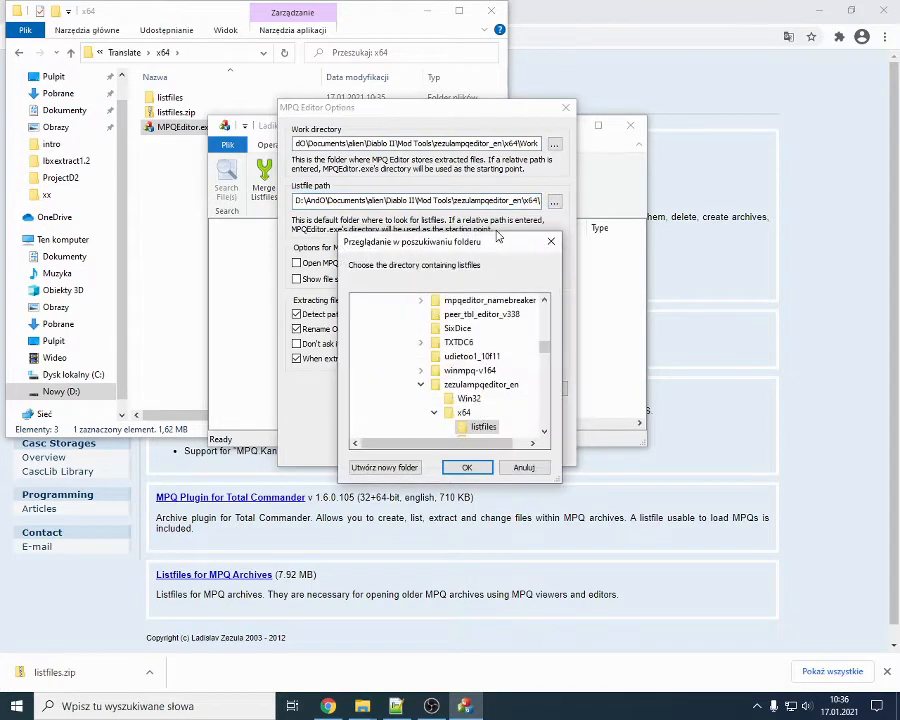
scroll(522, 398, "down", 1)
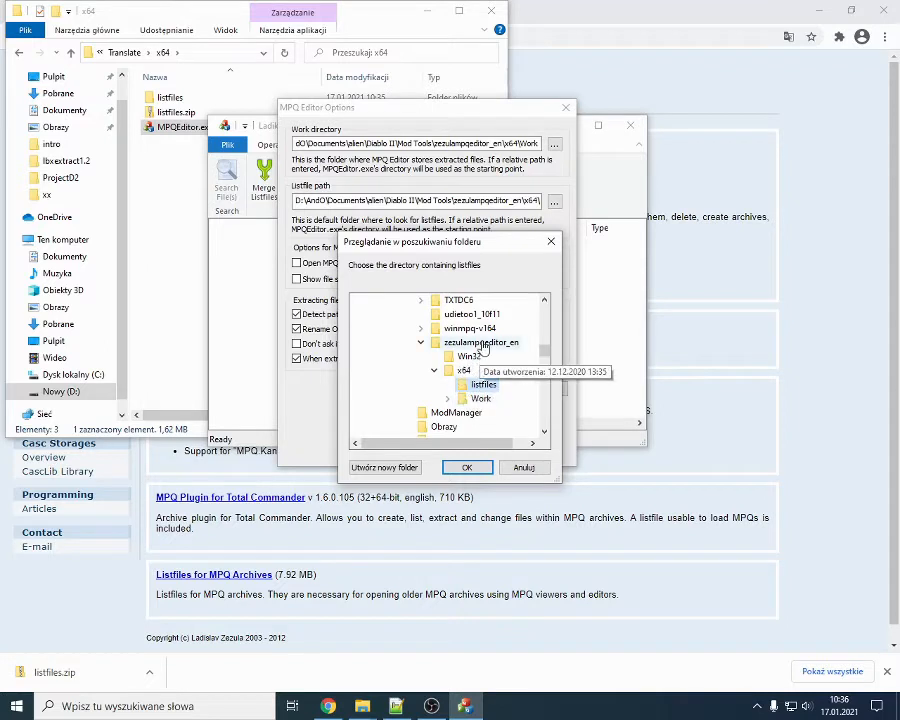
scroll(470, 380, "up", 2)
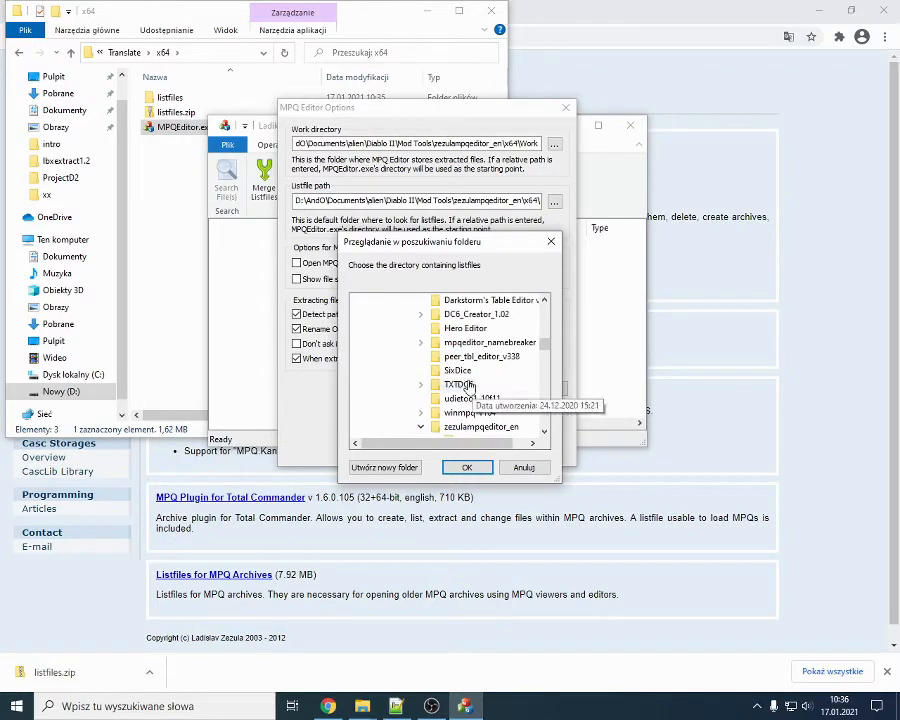
scroll(469, 386, "up", 1)
scroll(480, 382, "down", 2)
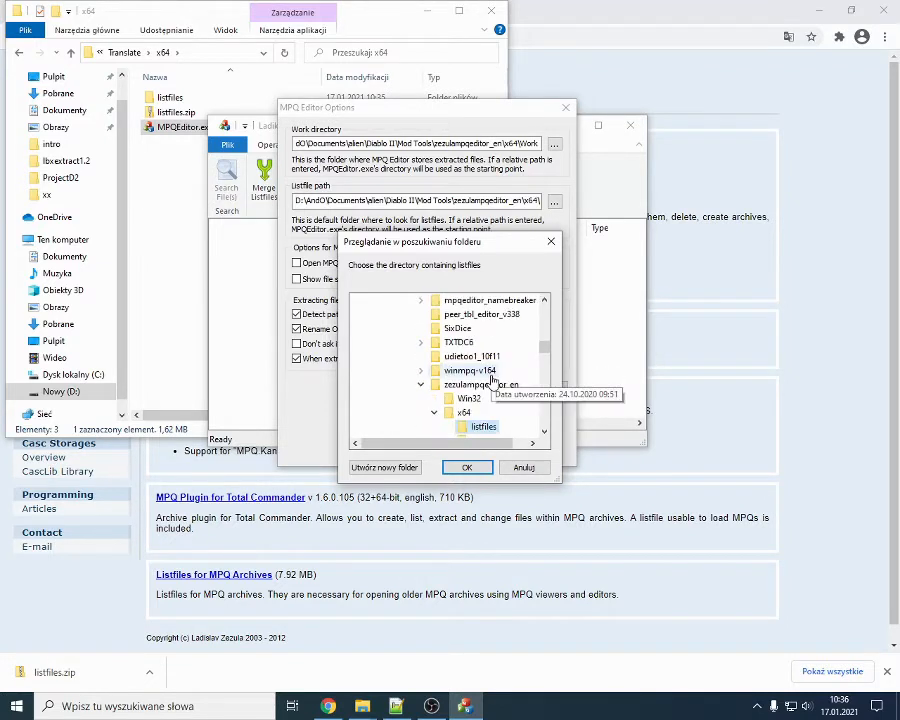
scroll(492, 382, "down", 4)
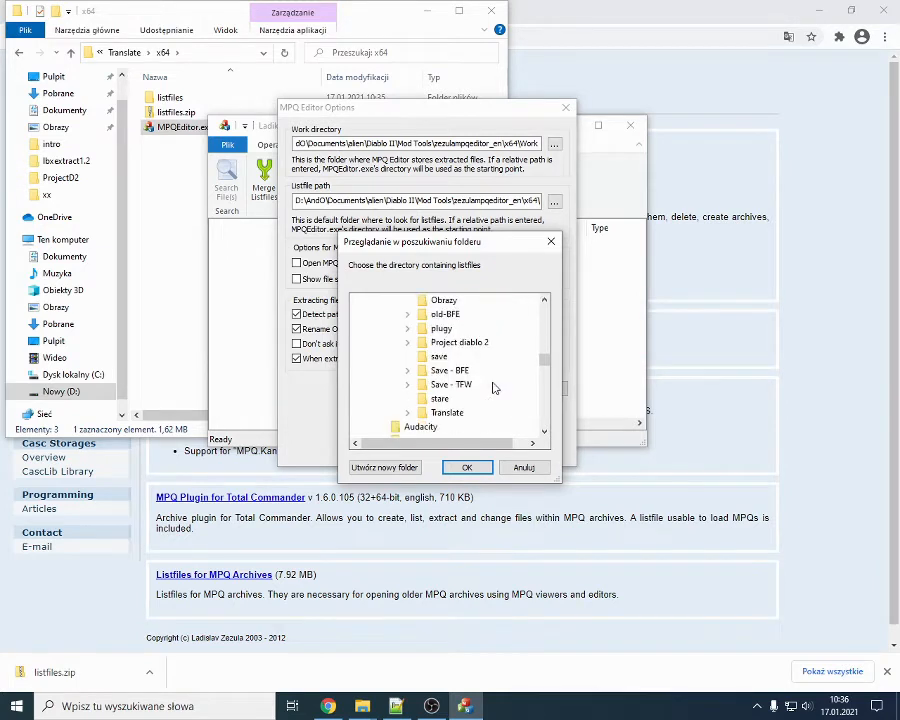
scroll(492, 386, "down", 1)
double_click(447, 370)
double_click(450, 398)
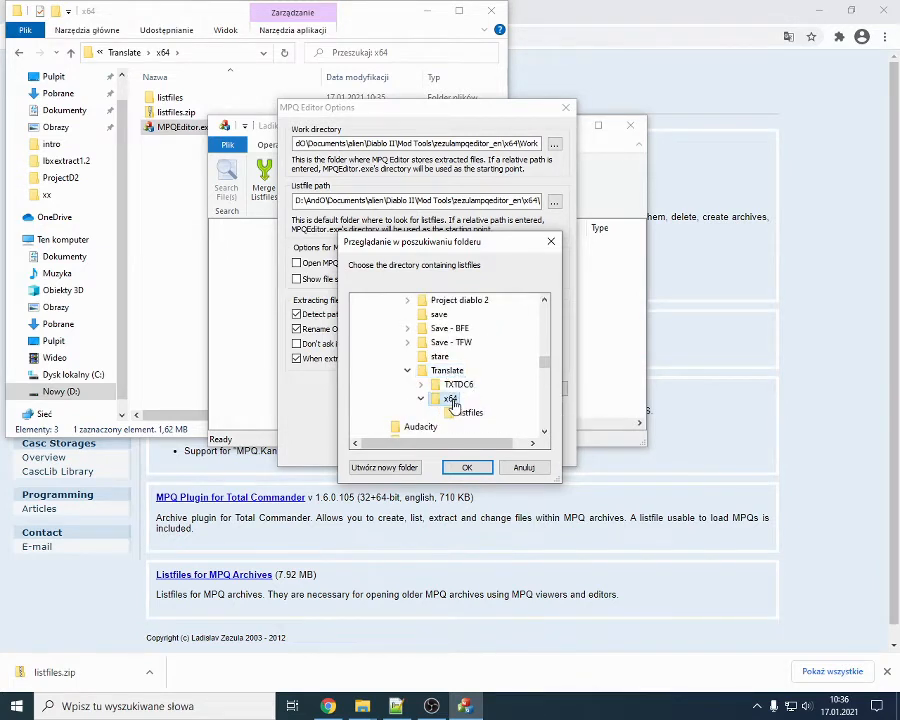
left_click(468, 412)
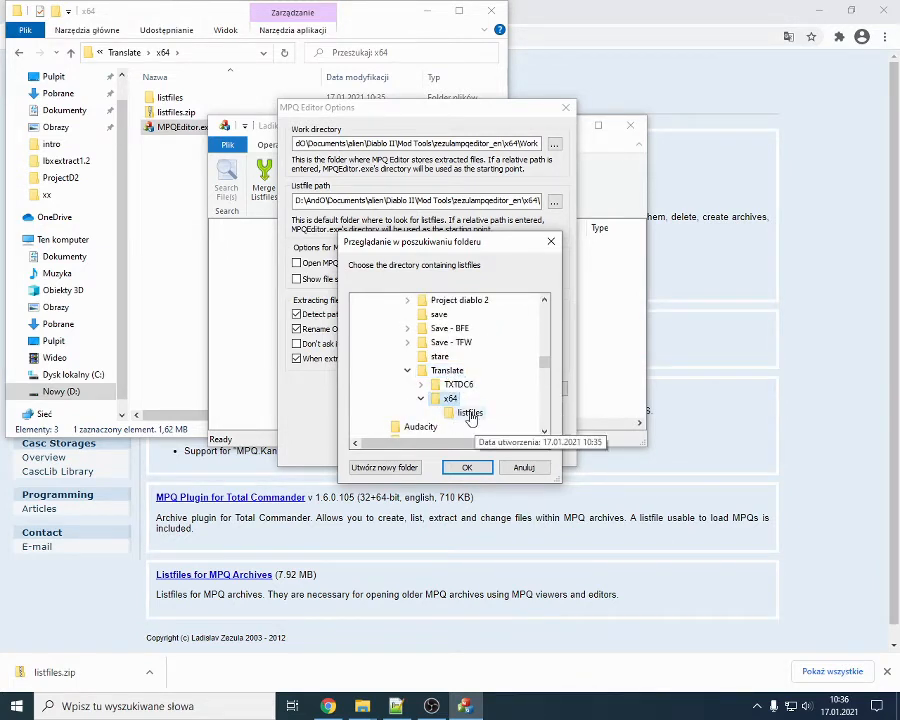
left_click(462, 468)
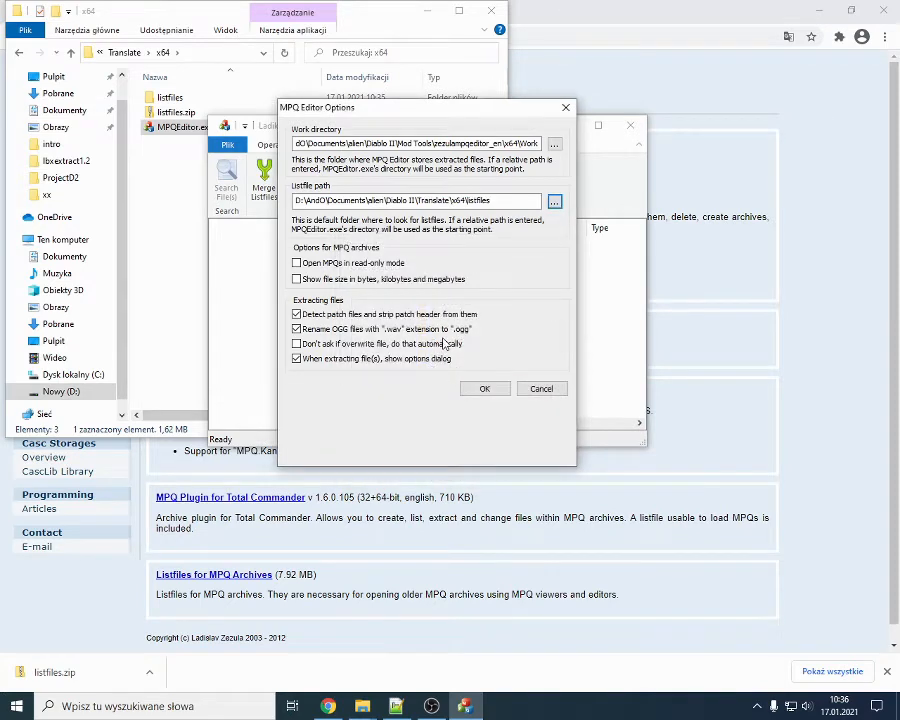
left_click(482, 390)
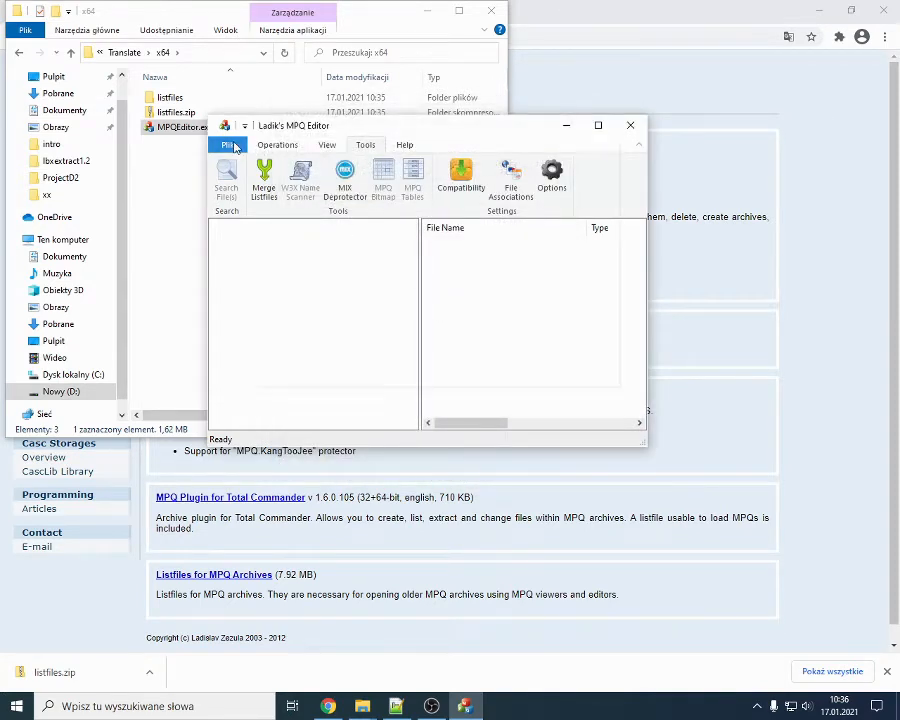
Step: Choose patch_d2.mpq from D:\games\Diablo II\ProjectD2 as the archive to open
left_click(228, 145)
left_click(249, 202)
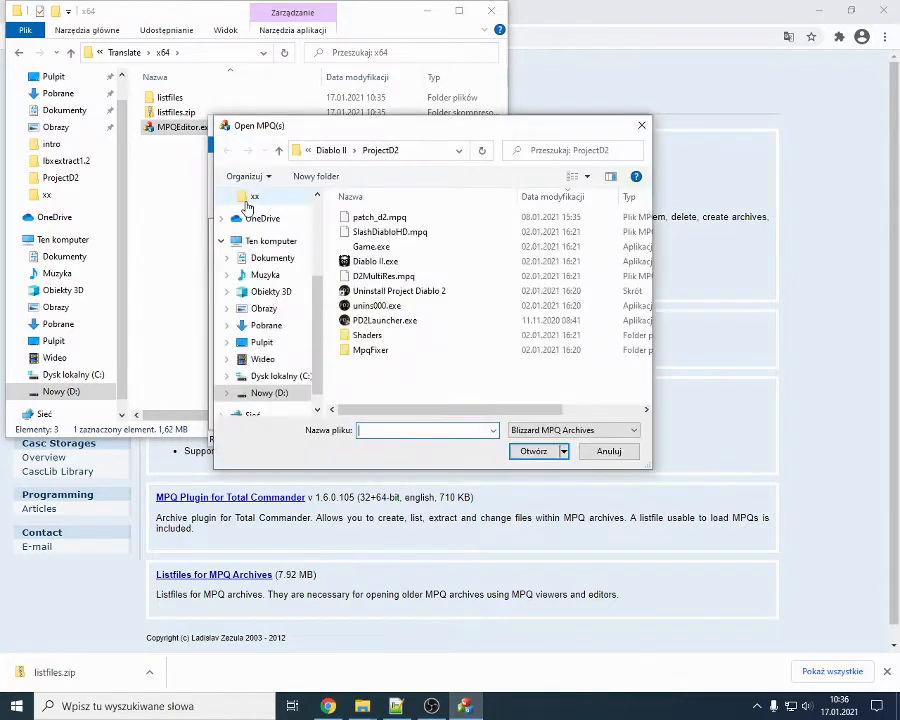
left_click(285, 395)
double_click(392, 261)
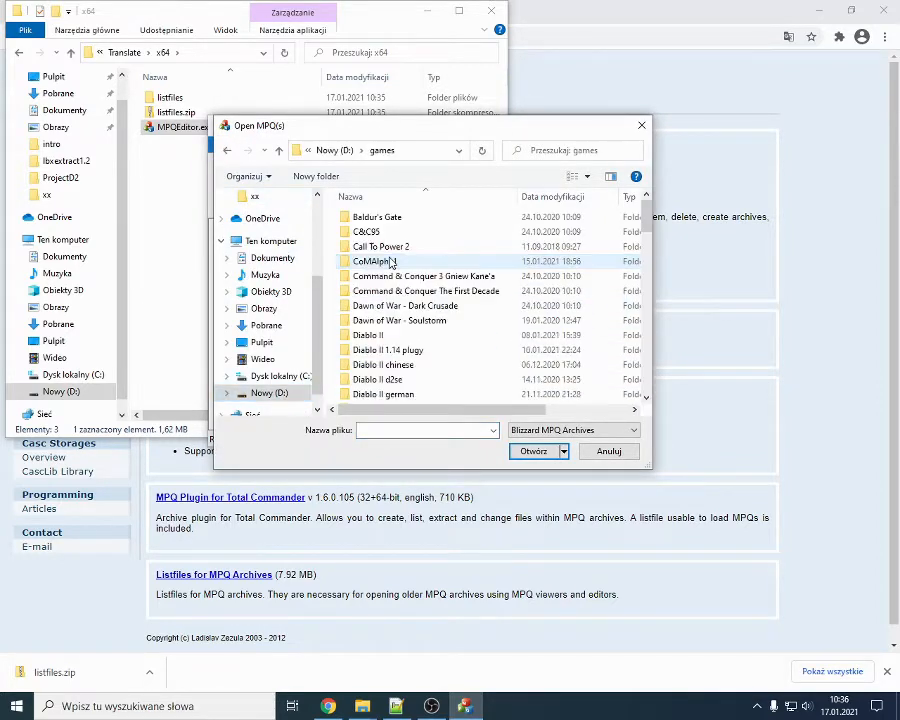
double_click(380, 336)
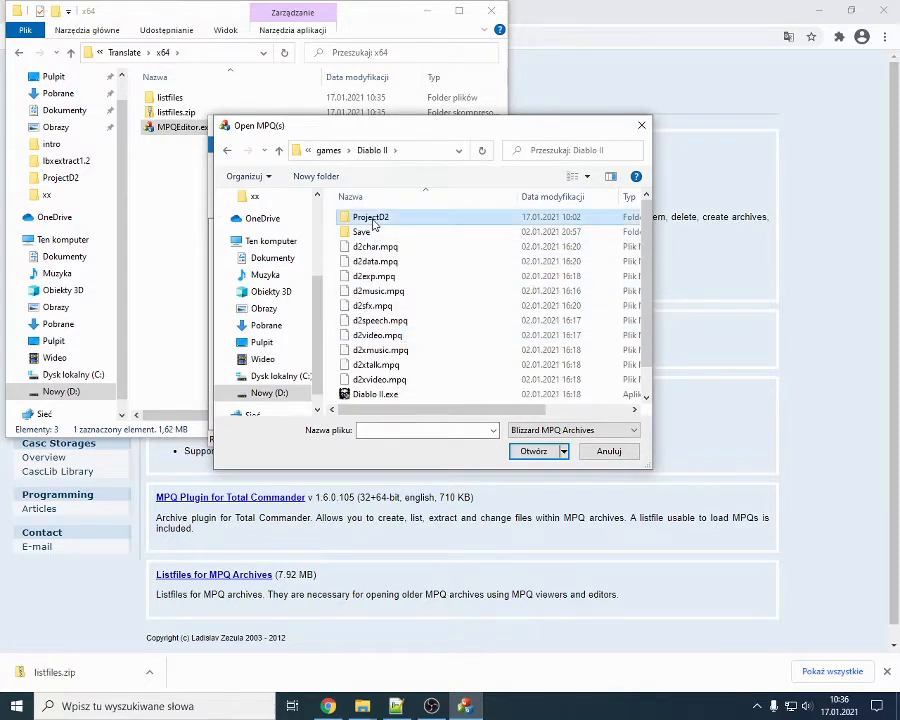
double_click(374, 217)
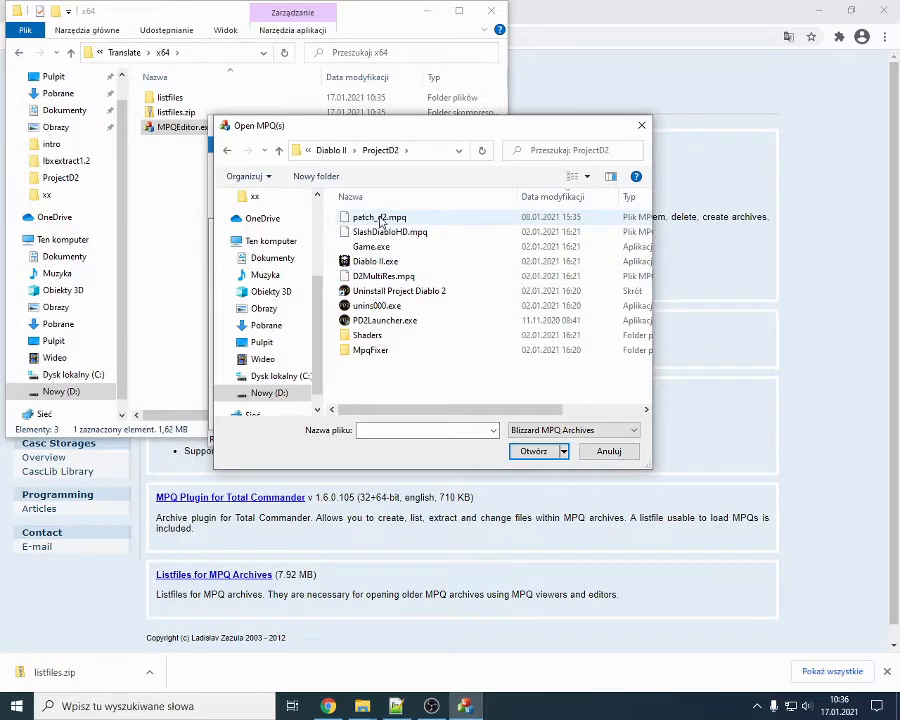
double_click(379, 218)
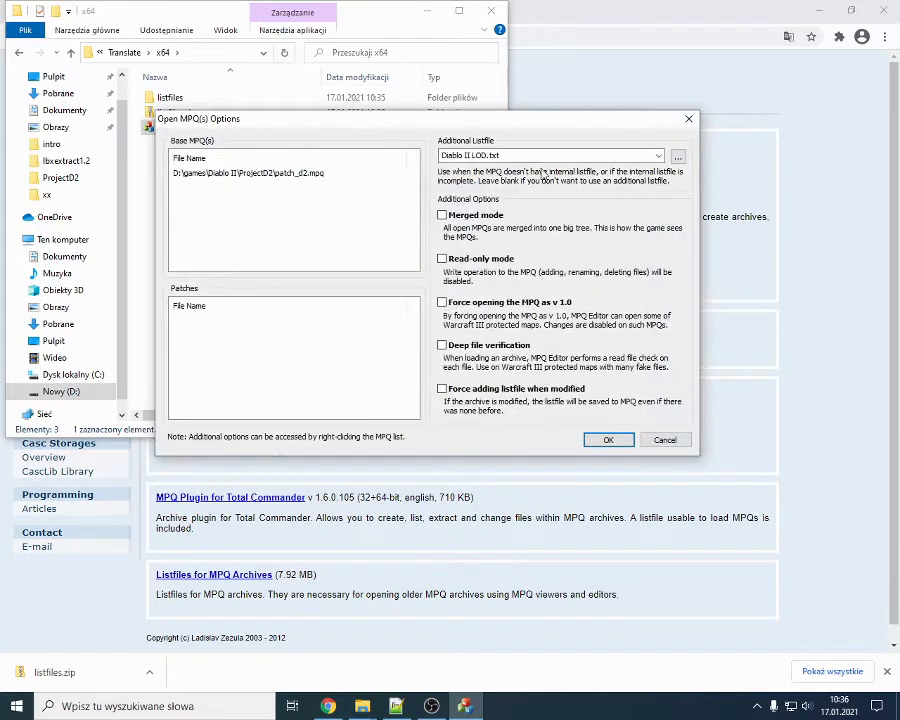
Step: Select Diablo II LOD.txt as the additional listfile and open the archive with it
left_click(661, 158)
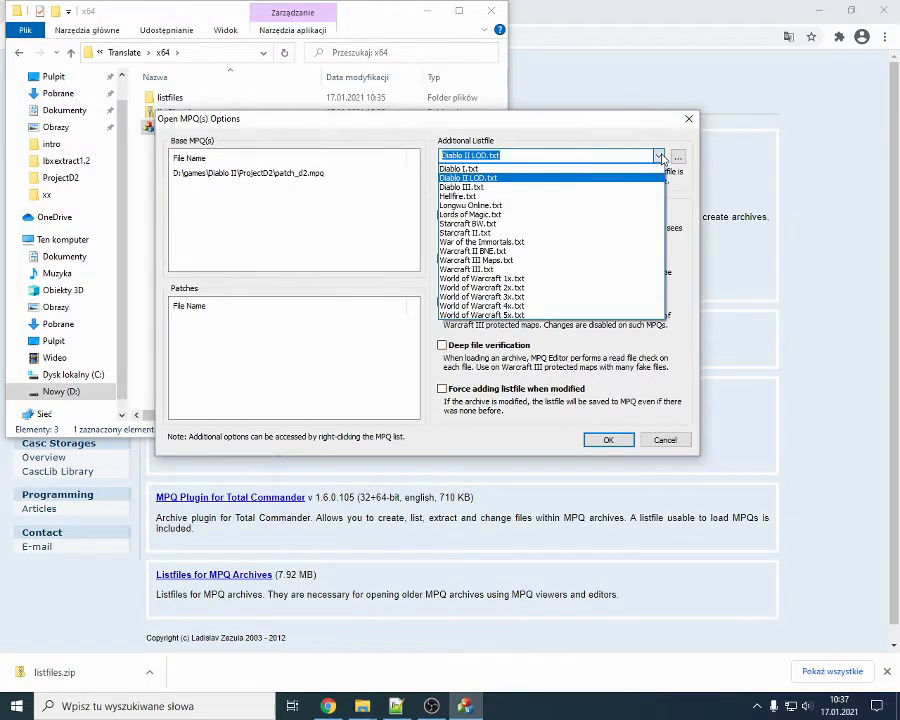
left_click(594, 178)
left_click(606, 444)
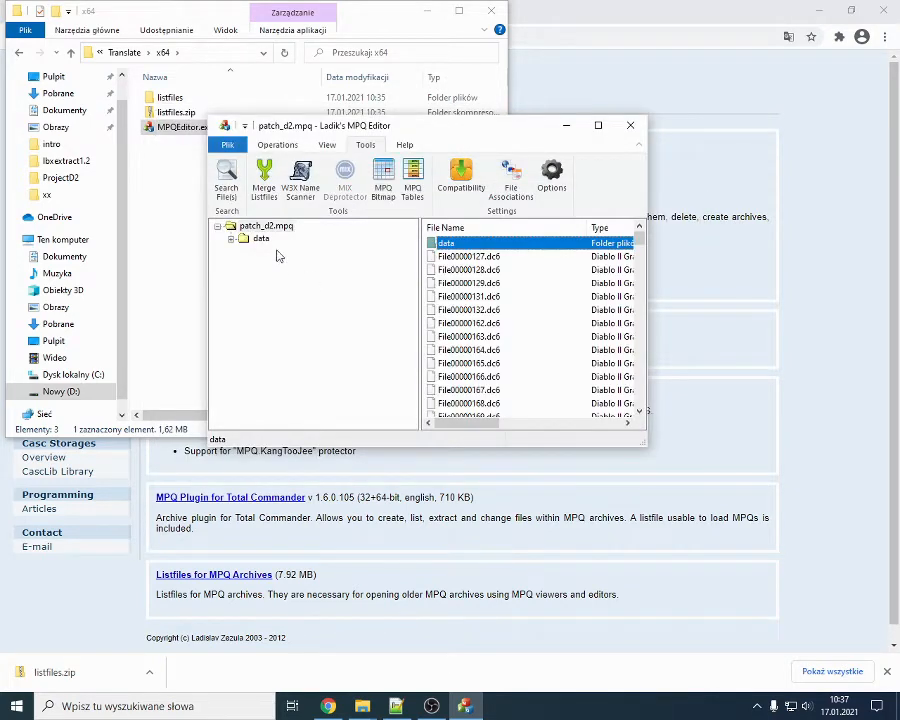
Step: Look through the unnamed files listed at the root of patch_d2.mpq
left_click(263, 226)
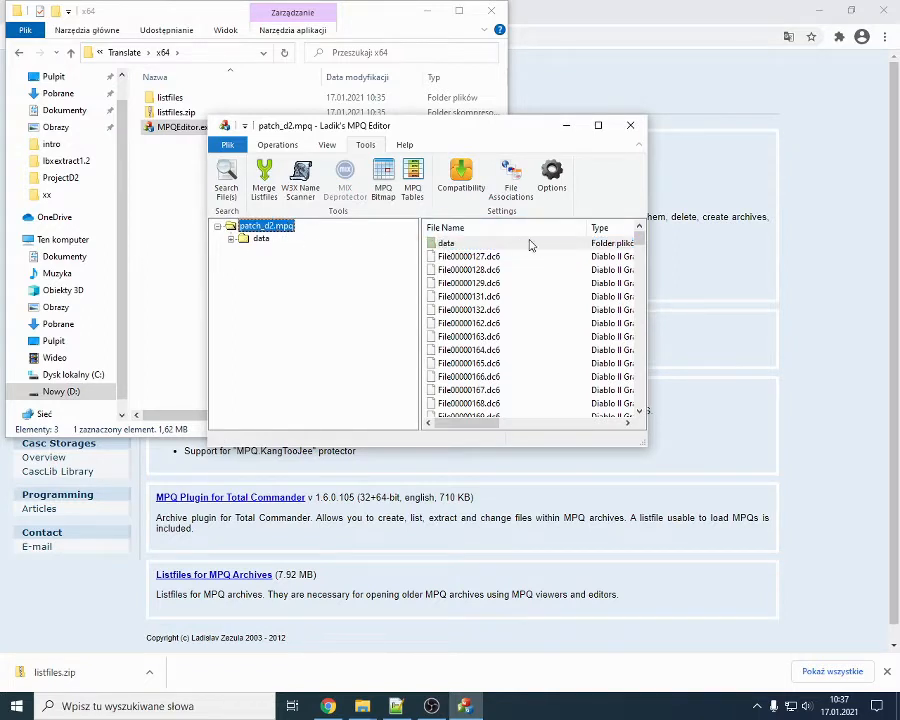
scroll(500, 284, "down", 1)
scroll(500, 284, "up", 1)
left_click(476, 259)
scroll(488, 347, "down", 15)
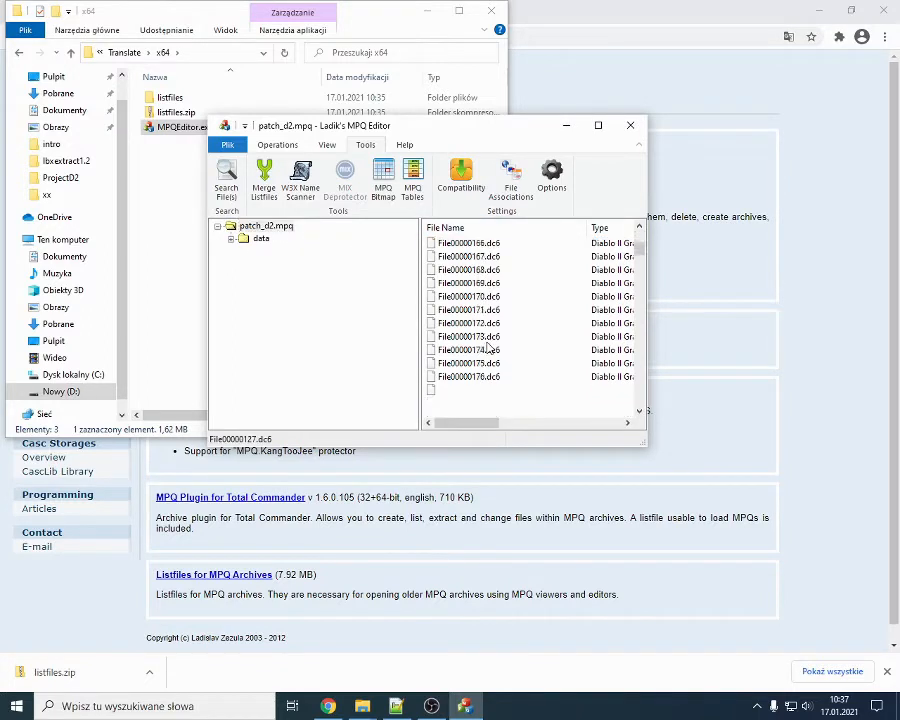
scroll(488, 347, "down", 20)
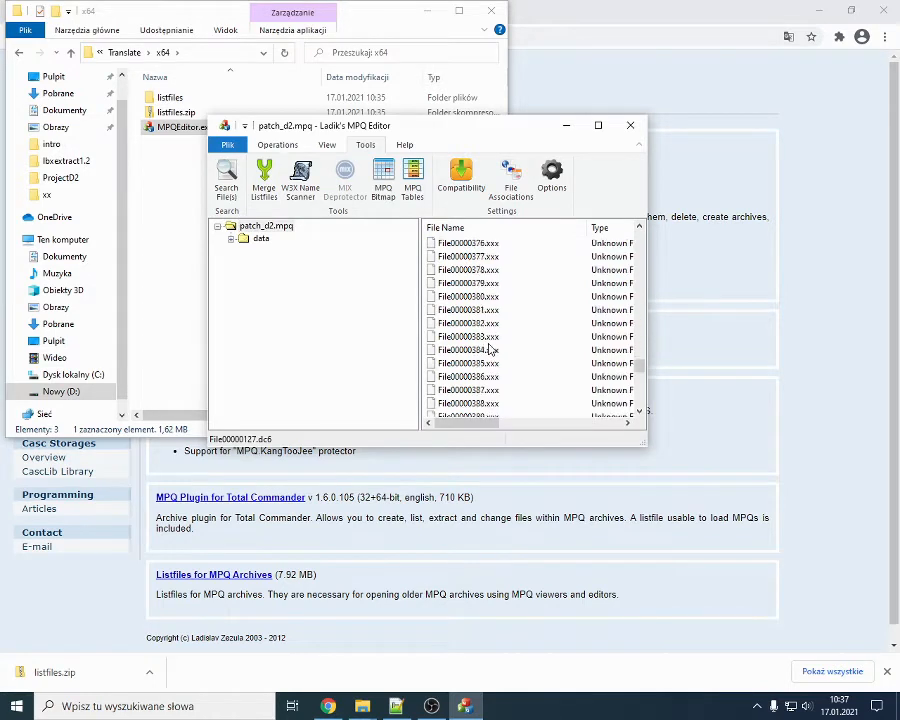
scroll(488, 347, "up", 20)
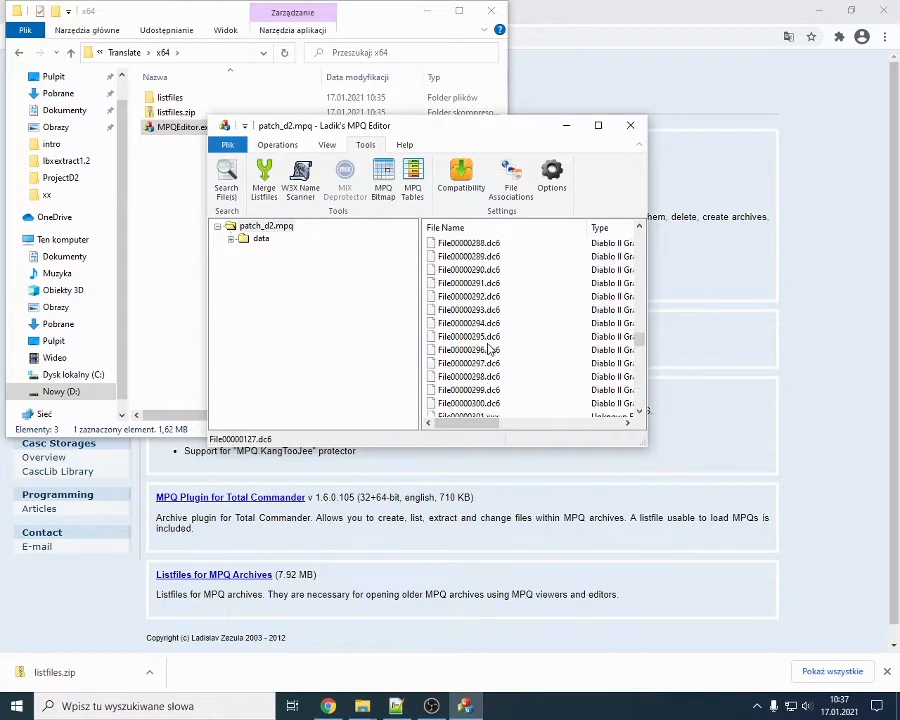
scroll(488, 349, "up", 6)
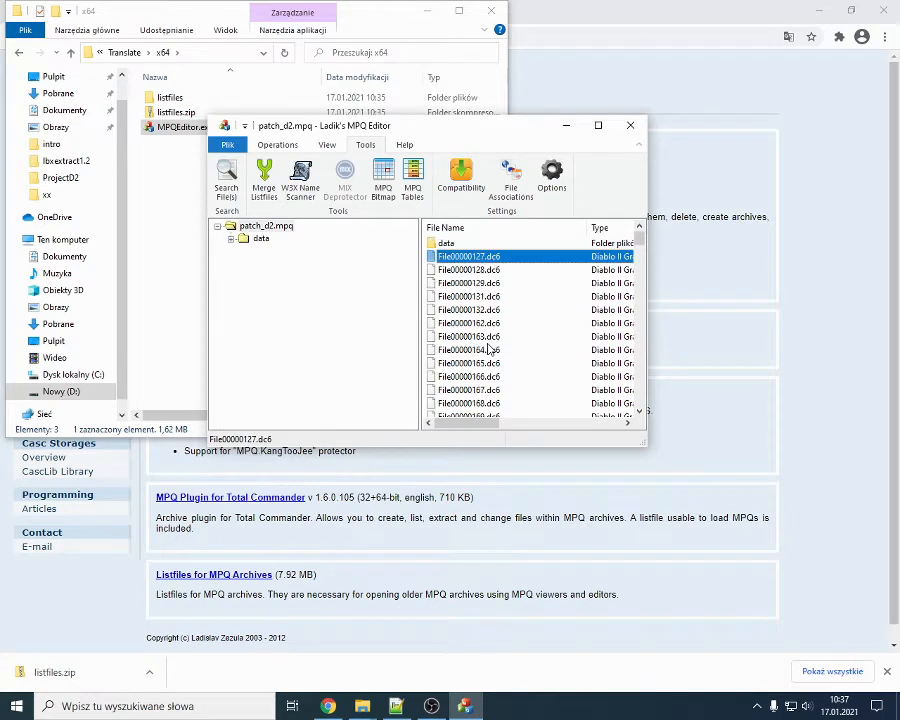
left_click(469, 274)
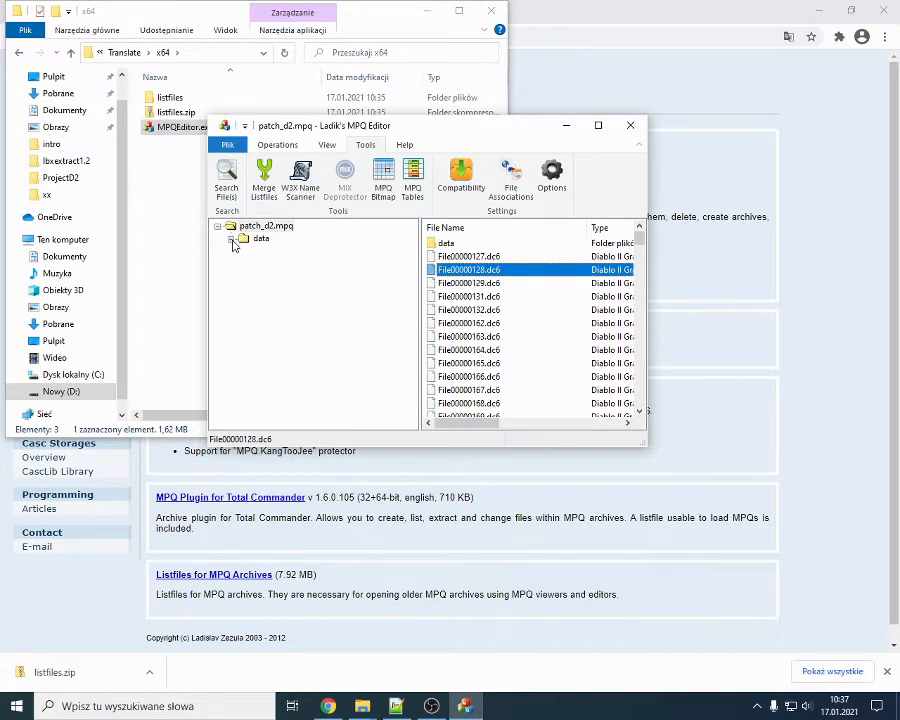
Step: Expand the archive's data\local\LNG folder and open its POL subfolder
double_click(245, 239)
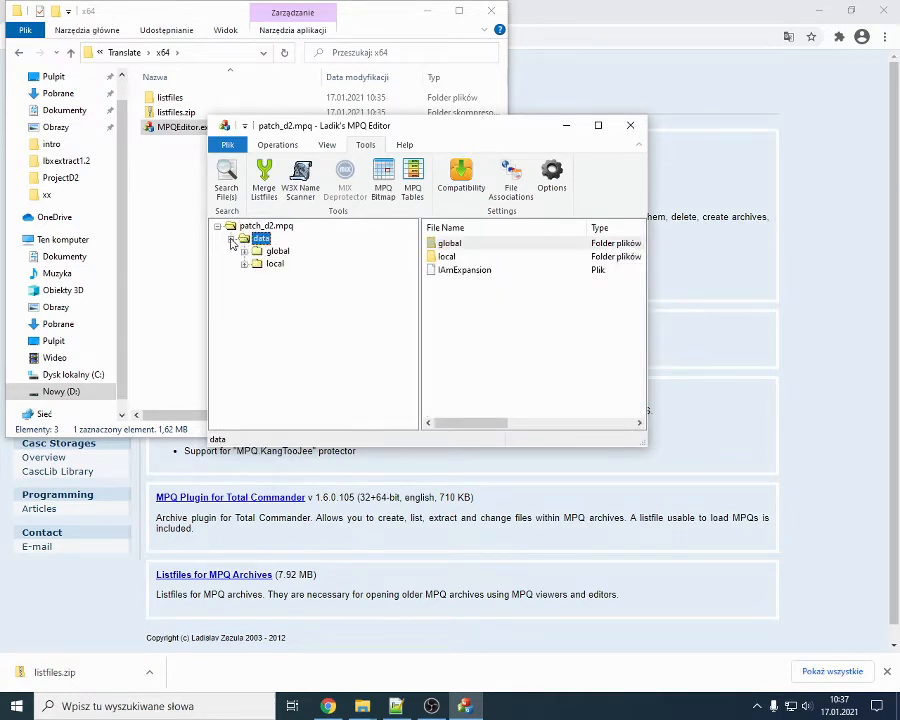
left_click(245, 264)
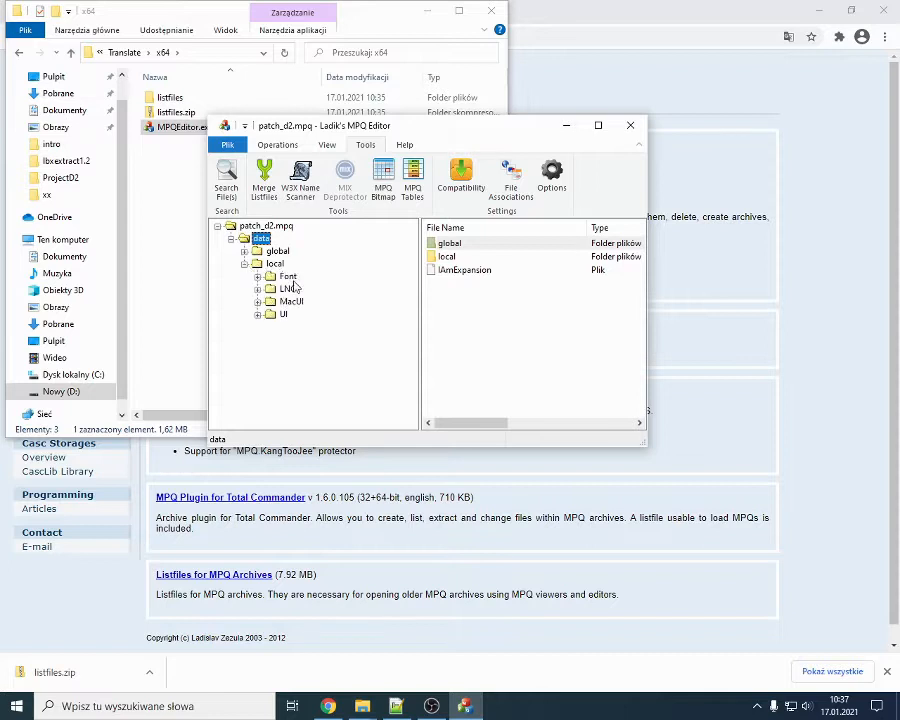
left_click(266, 264)
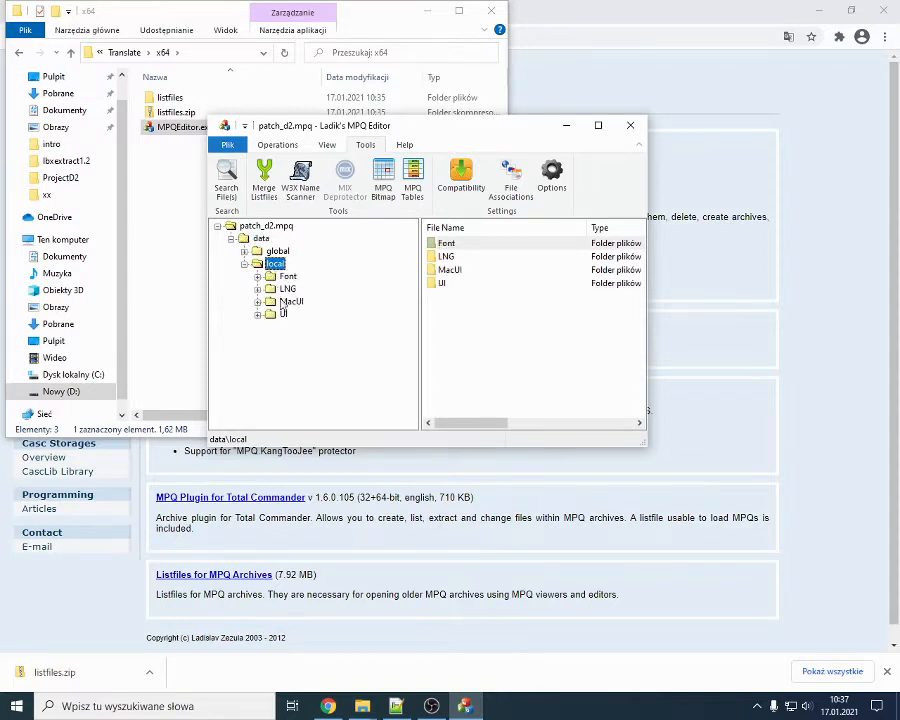
left_click(258, 289)
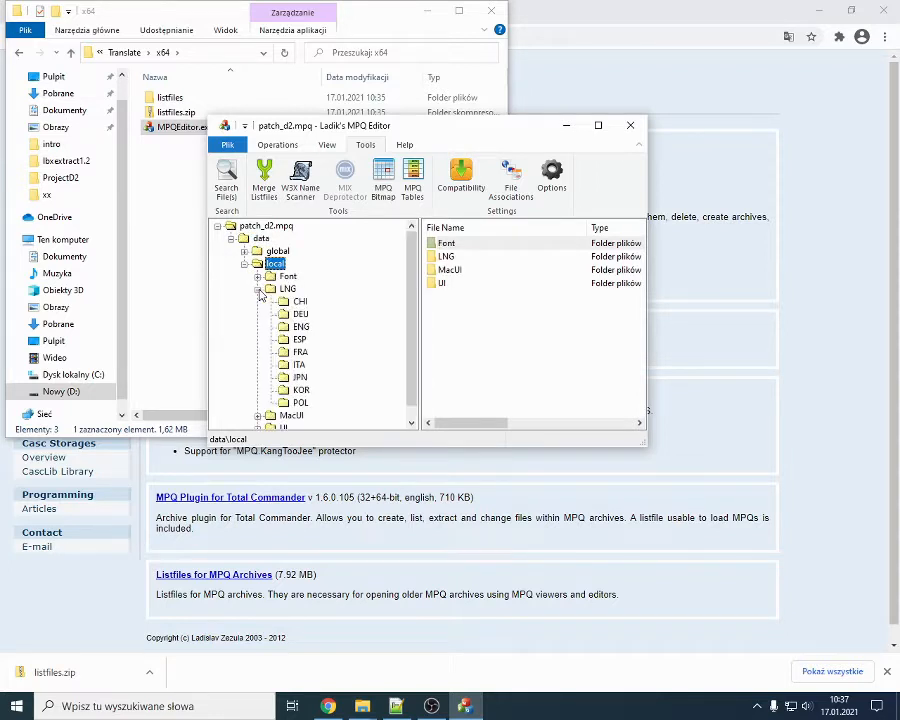
left_click(300, 404)
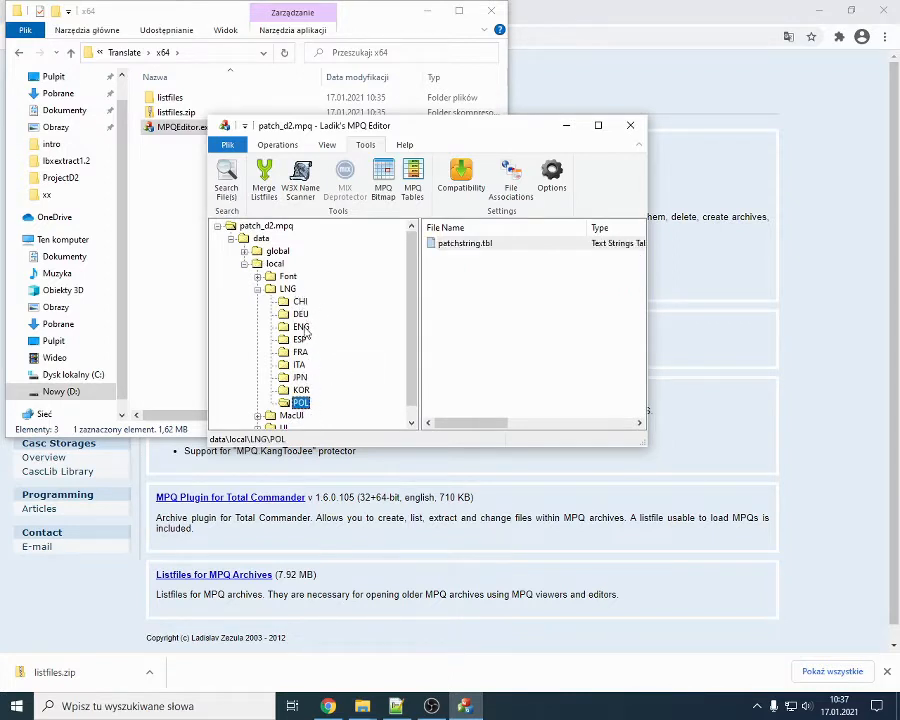
Step: Compare the string table files in the POL language folder with those in the ENG folder
left_click(475, 246)
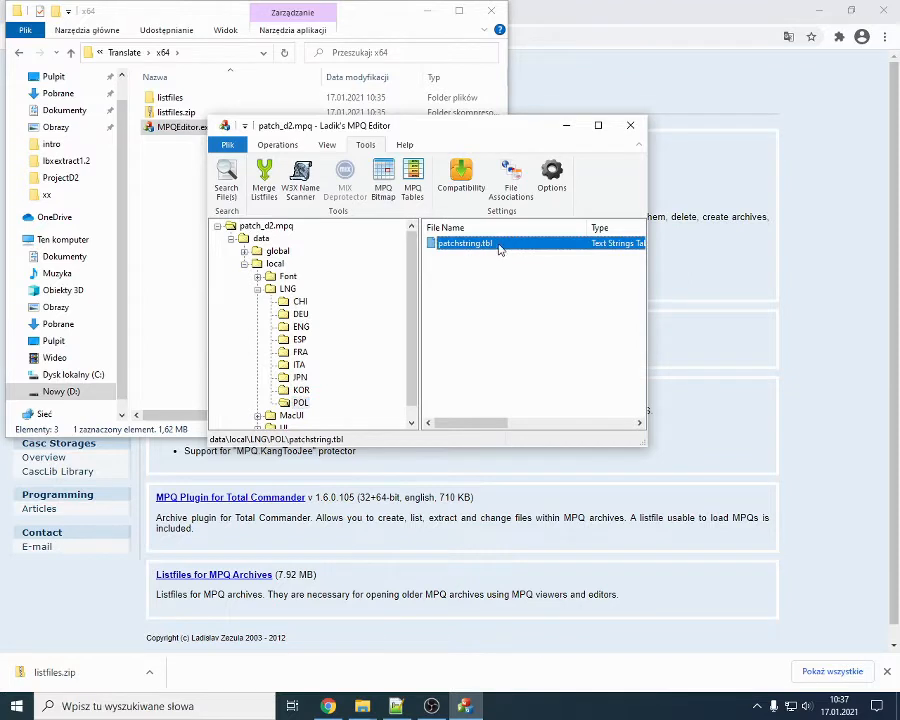
left_click(299, 404)
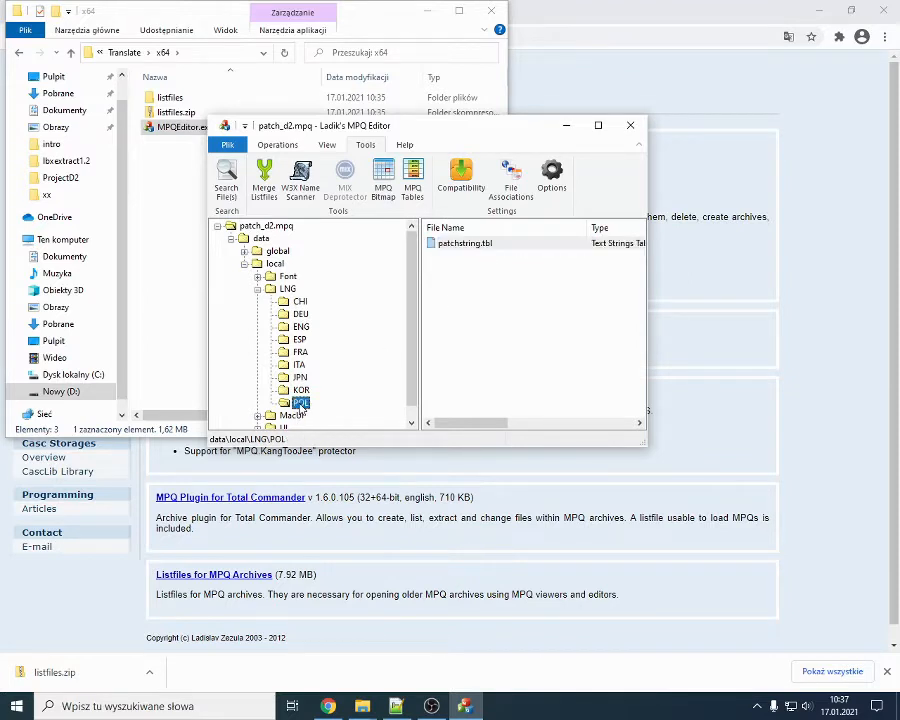
left_click(462, 244)
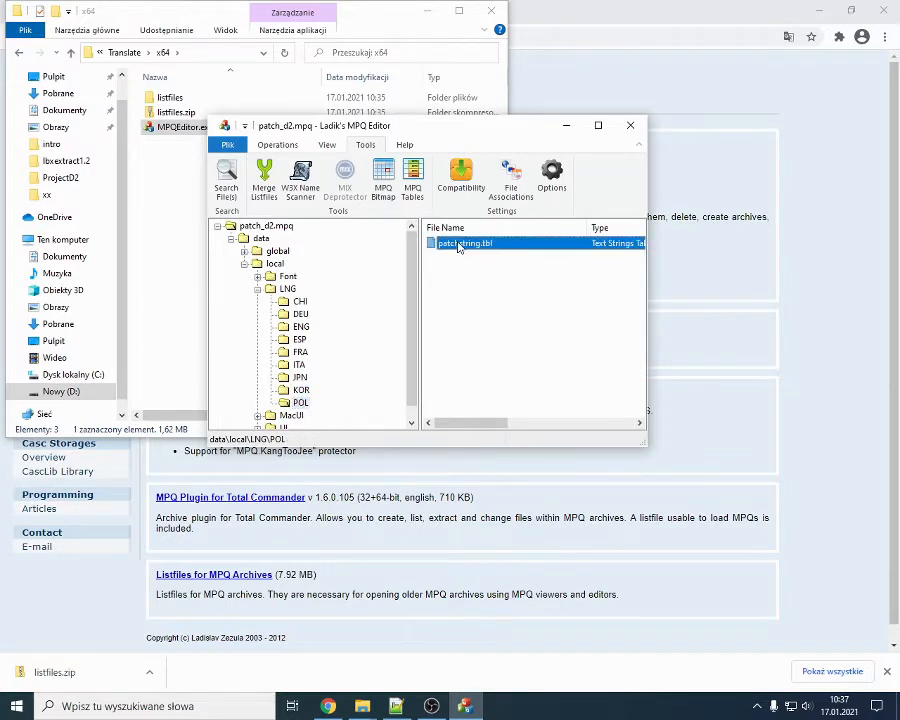
left_click(304, 402)
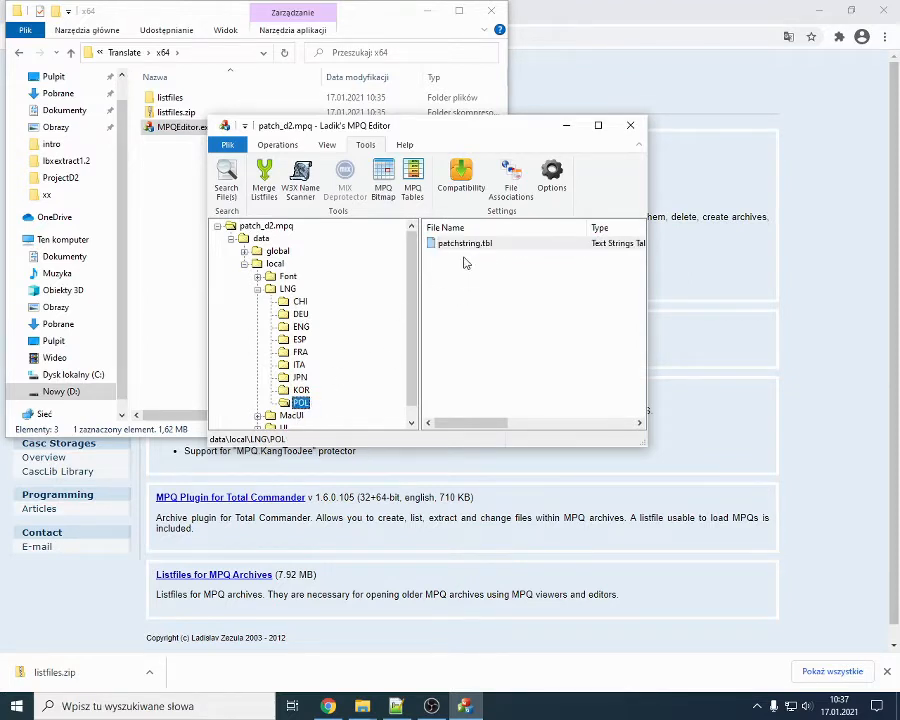
left_click(300, 327)
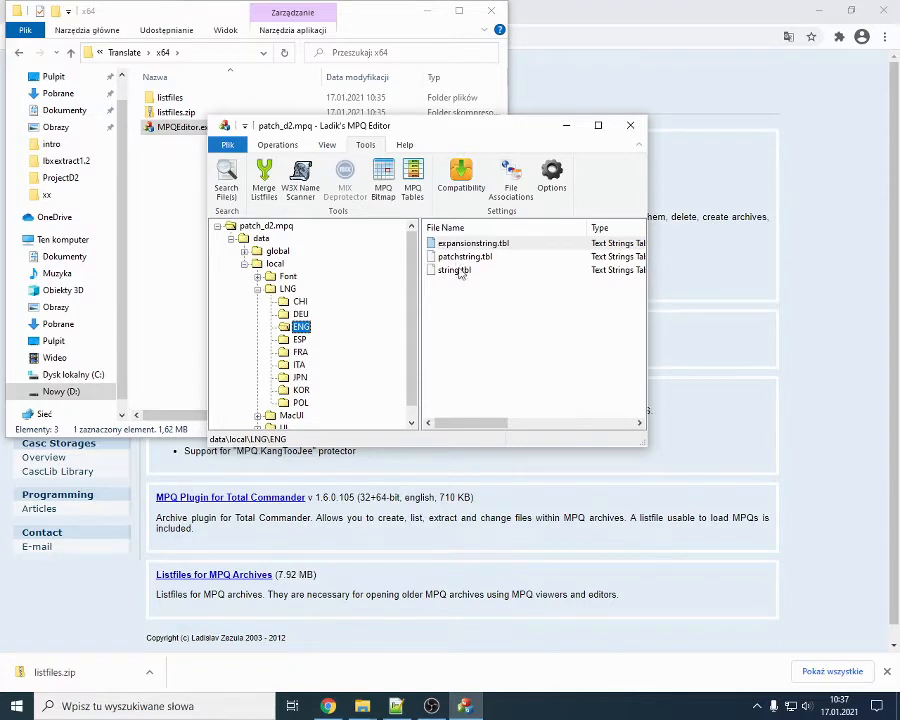
left_click(438, 242)
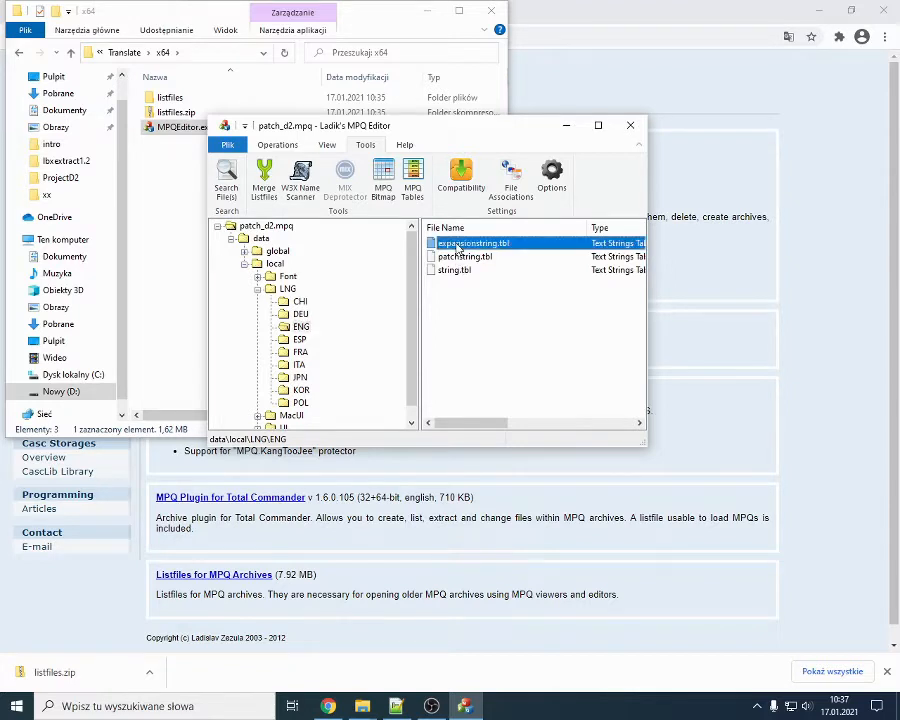
left_click(300, 402)
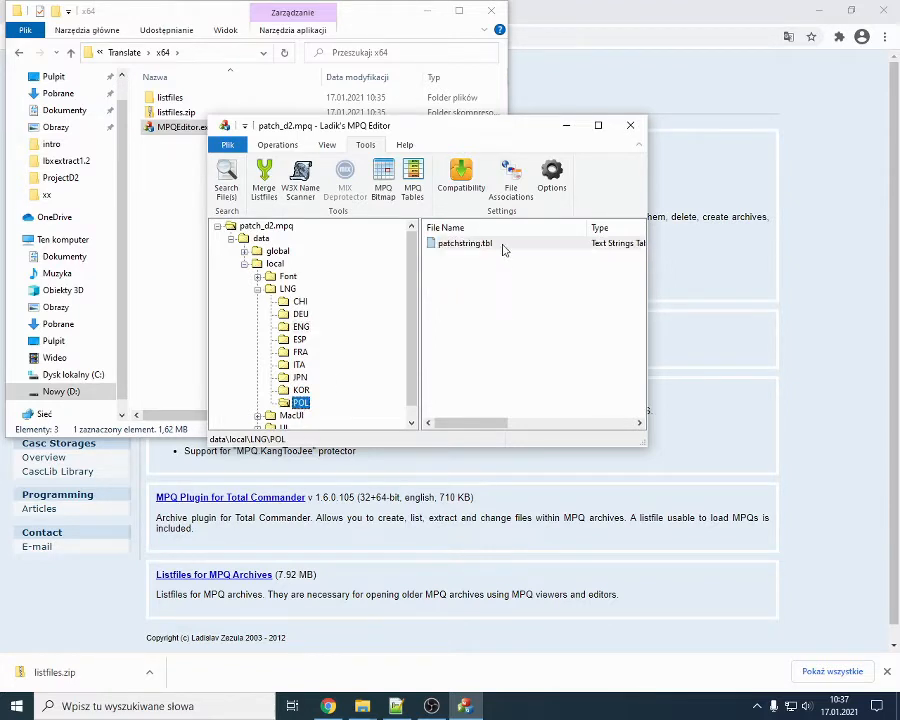
Step: Extract expansionstring.tbl, patchstring.tbl and string.tbl from the ENG language folder
left_click(300, 327)
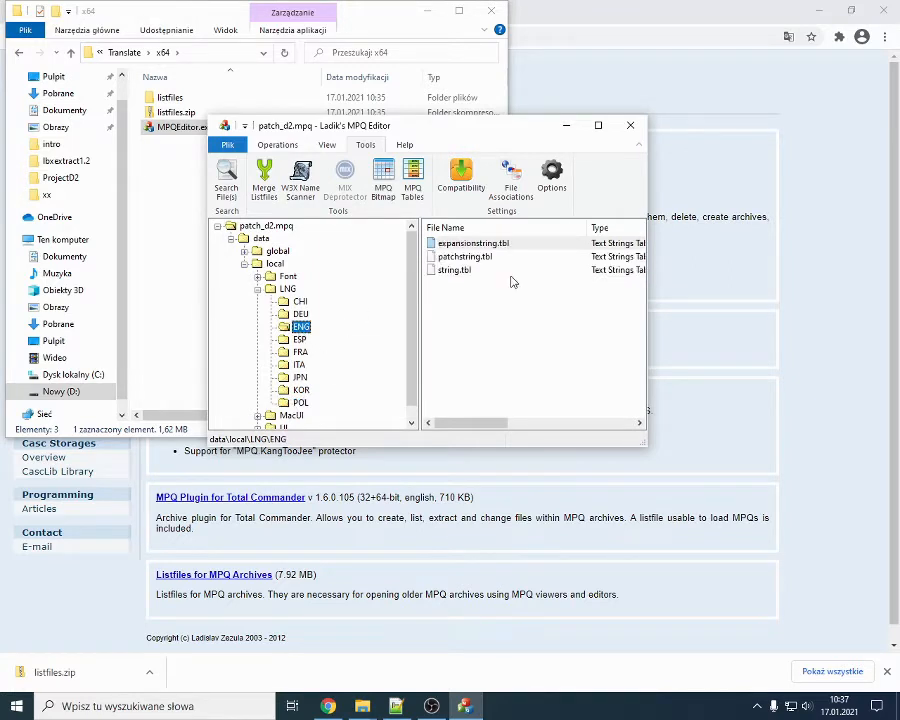
left_click(455, 248)
left_click(452, 270, "shift")
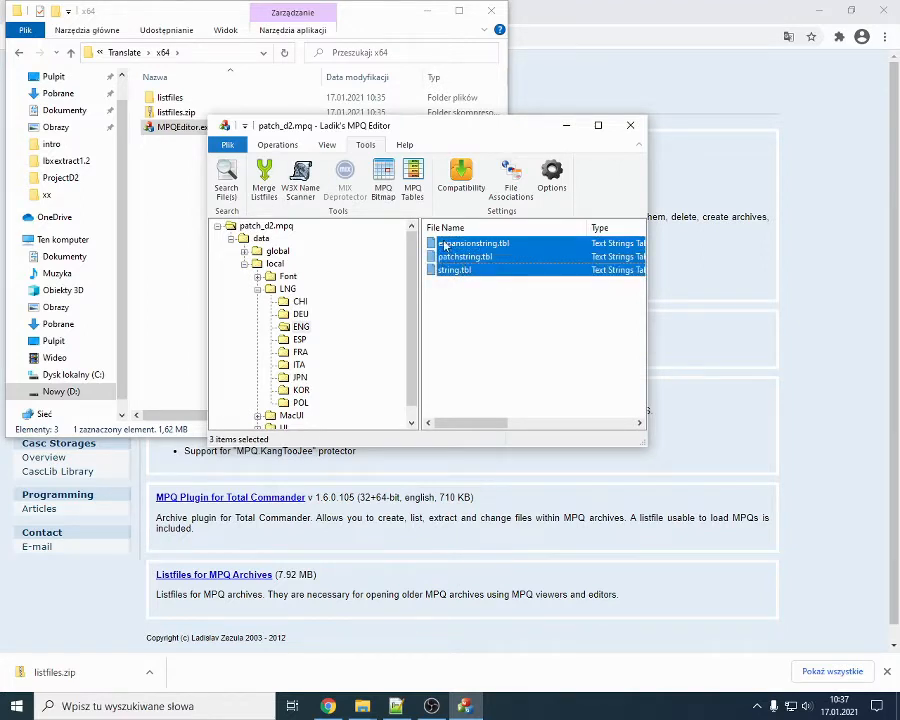
left_click(294, 147)
right_click(479, 264)
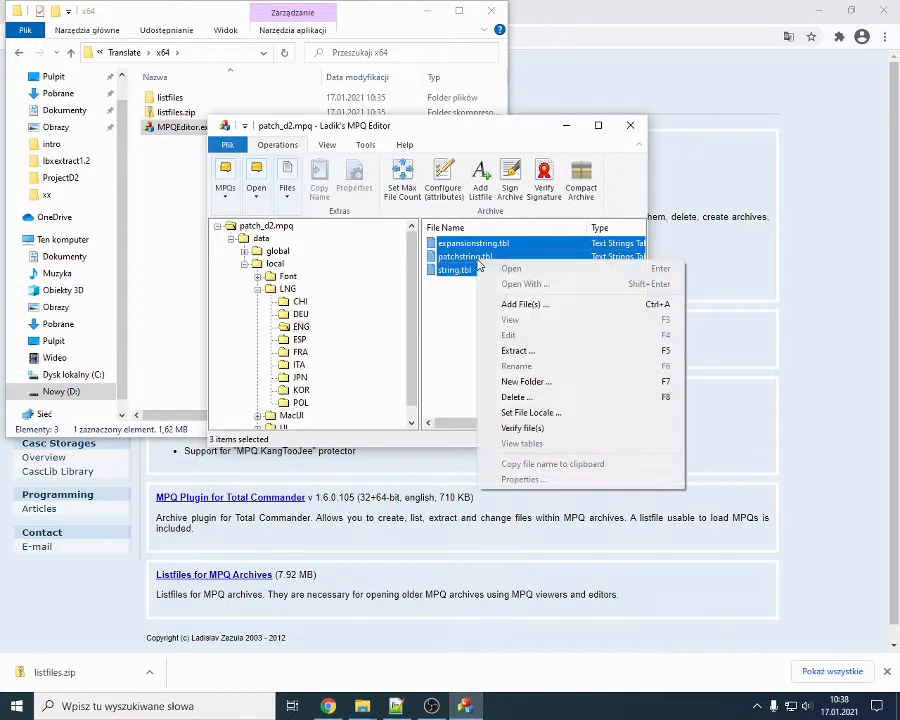
left_click(515, 351)
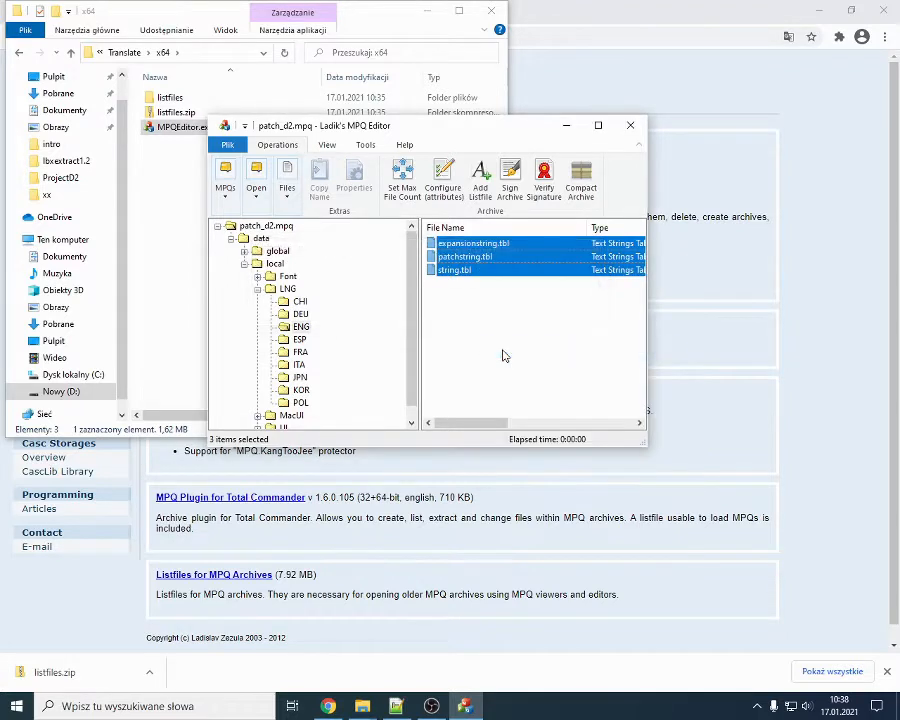
Step: Switch to File Explorer and check the x64 and Translate folders for the extracted files
mouse_move(362, 704)
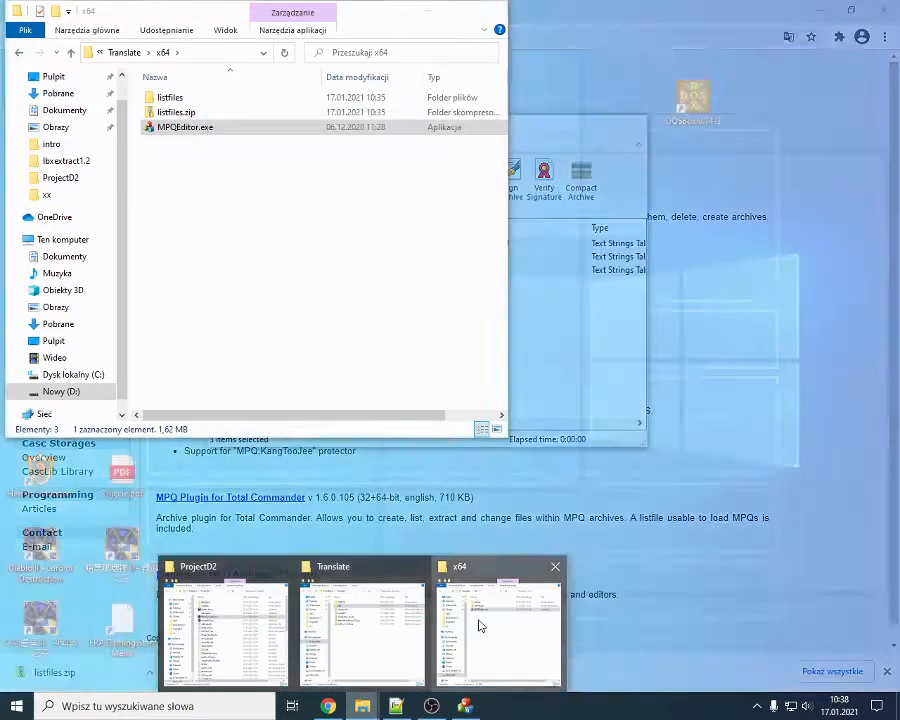
left_click(476, 624)
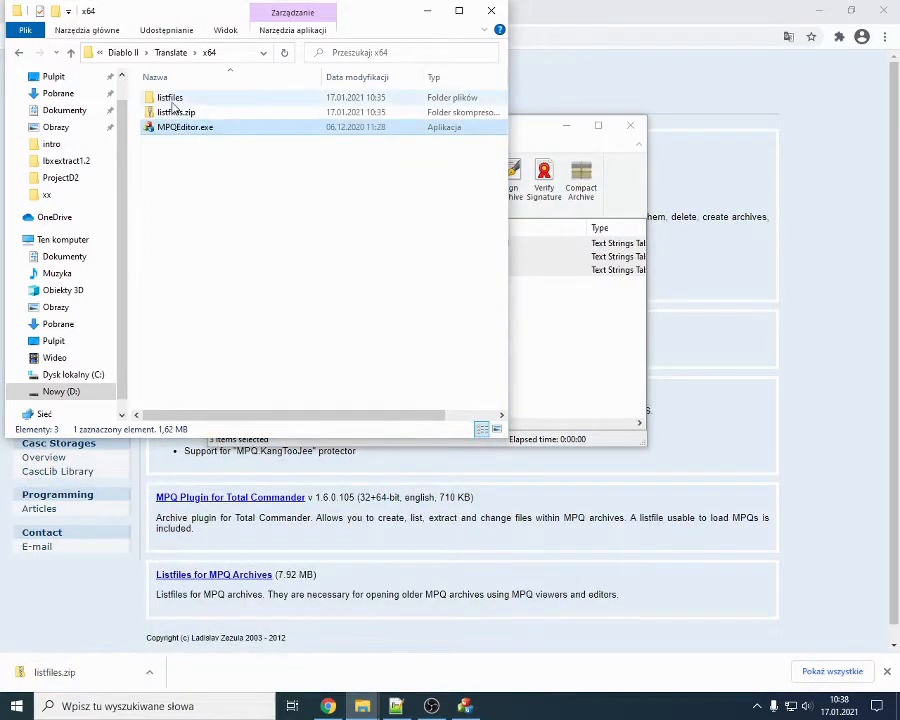
left_click(174, 54)
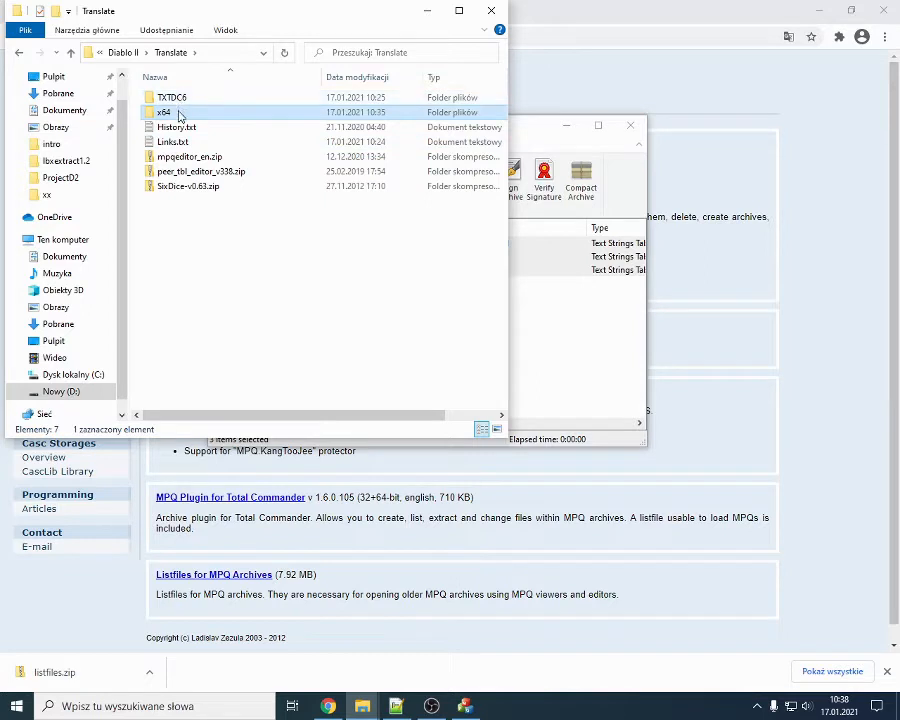
Step: Return to MPQ Editor and, in its options, browse for the work directory to the Diablo II\Translate\x64 folder
left_click(535, 315)
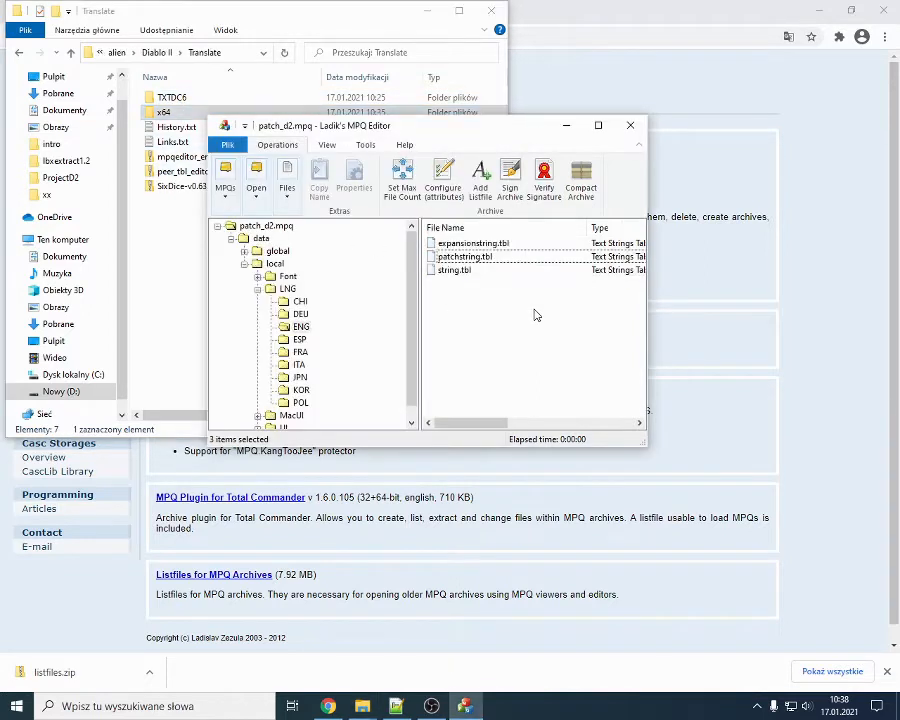
left_click(403, 146)
left_click(372, 145)
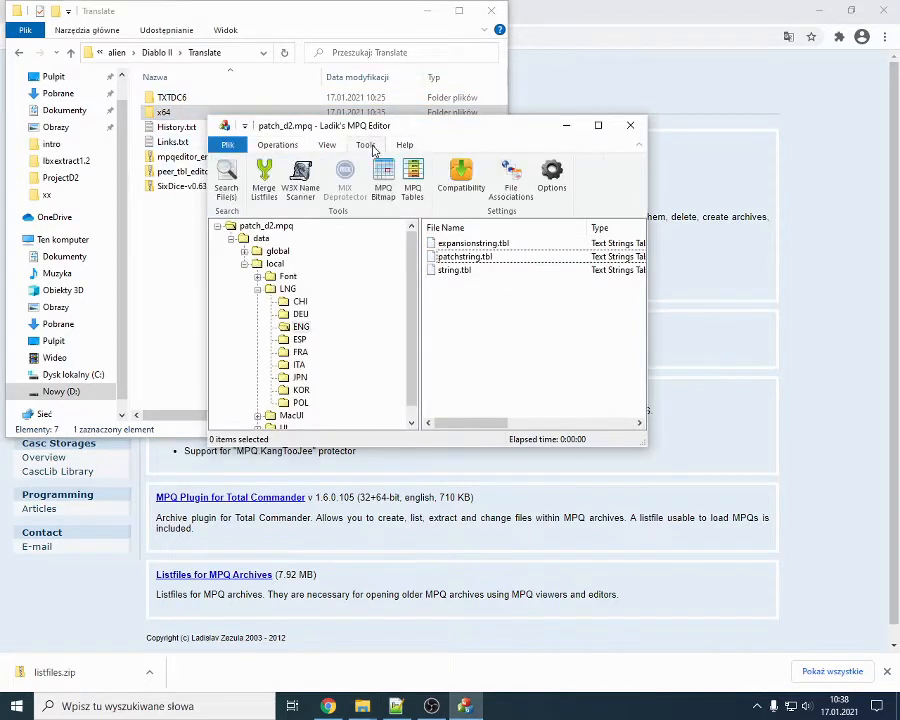
left_click(552, 178)
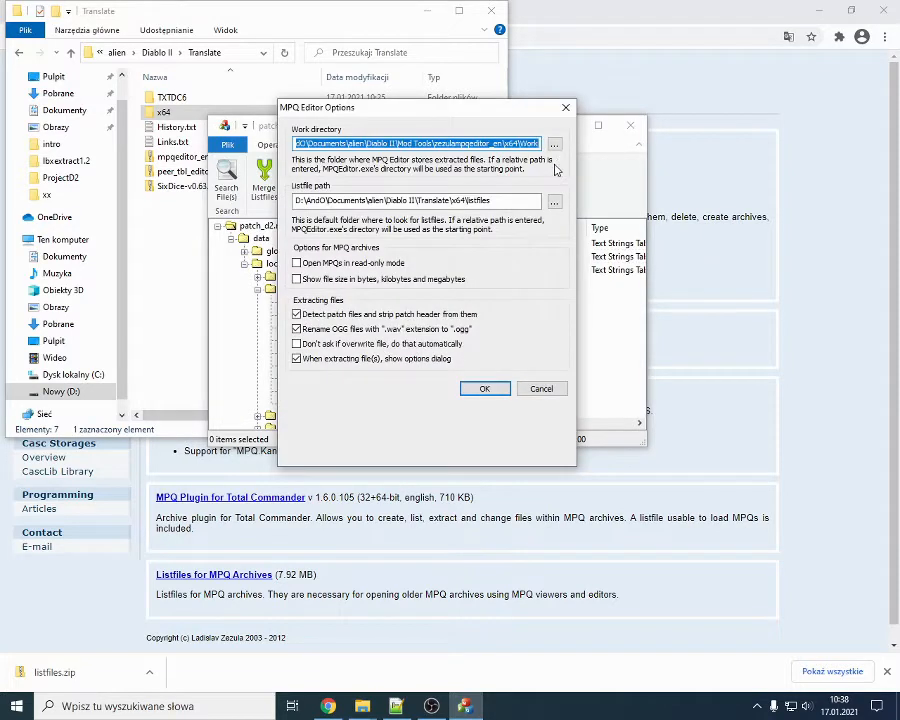
left_click(520, 145)
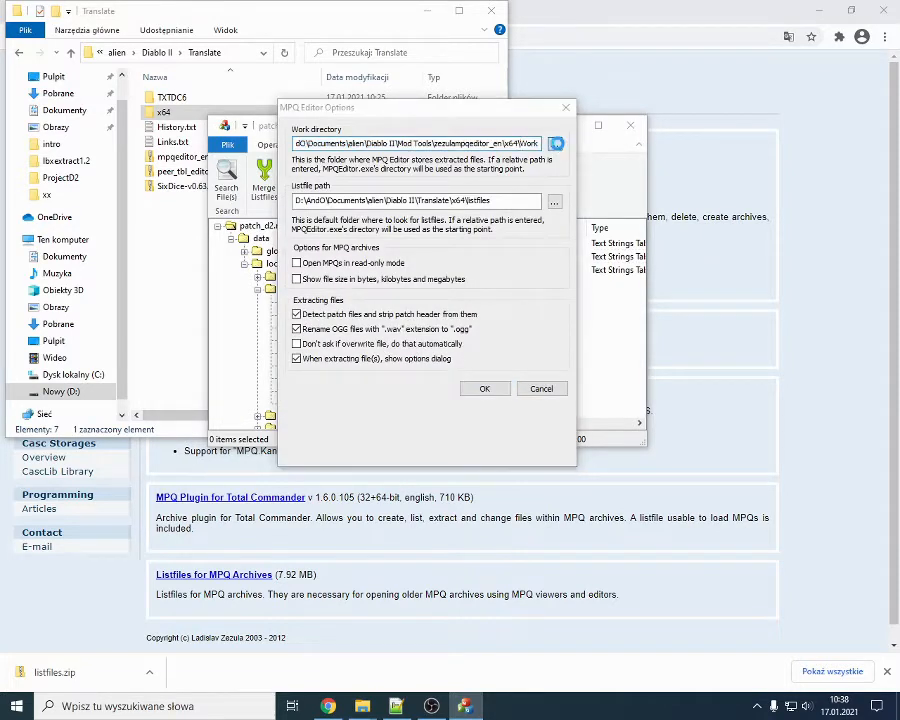
left_click(556, 145)
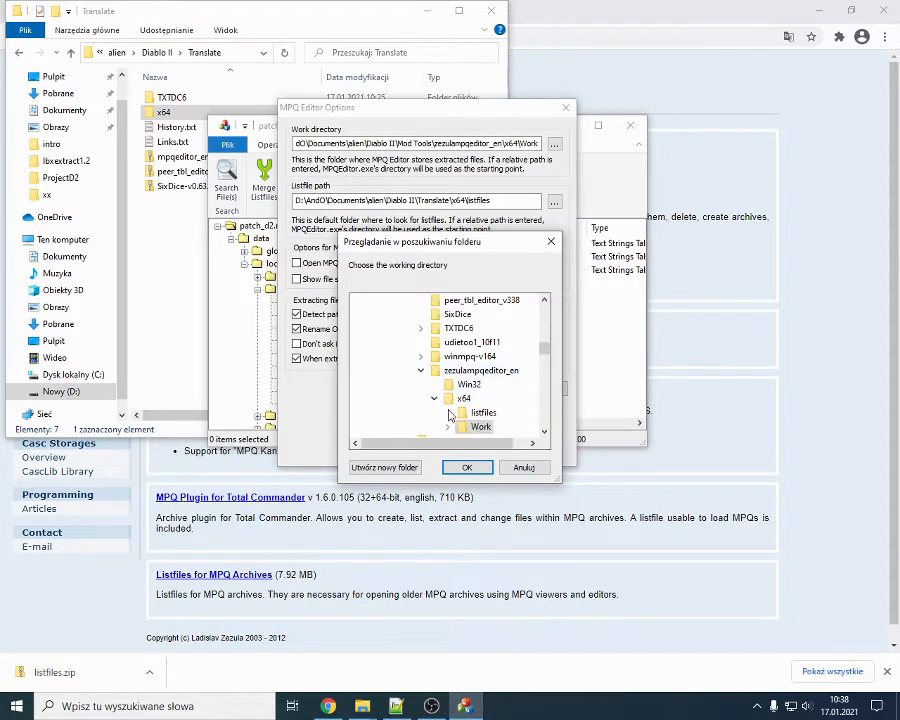
left_click(421, 372)
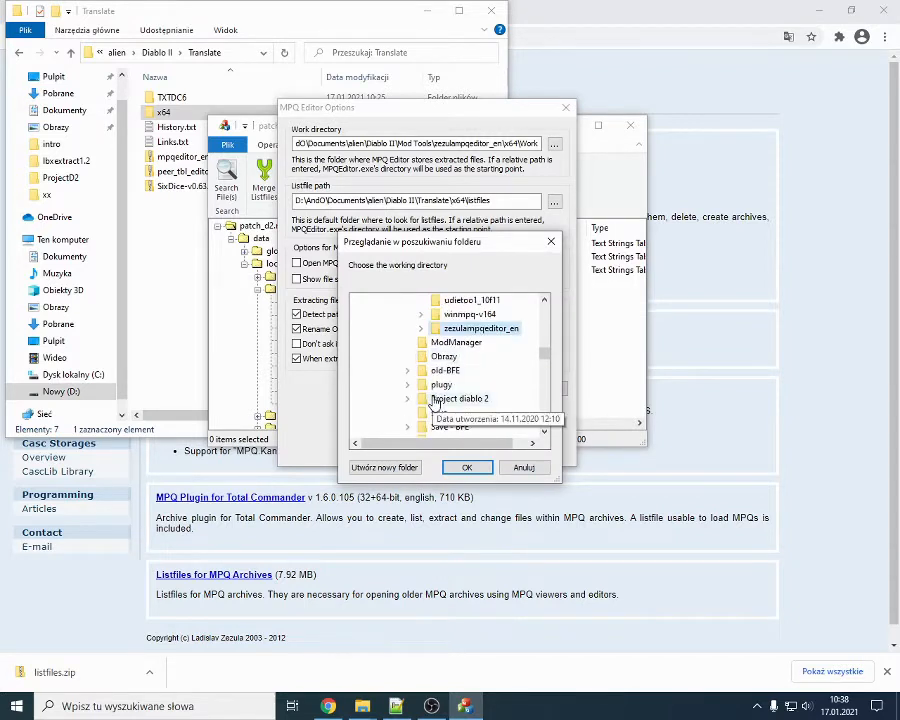
scroll(425, 400, "down", 3)
left_click(409, 342)
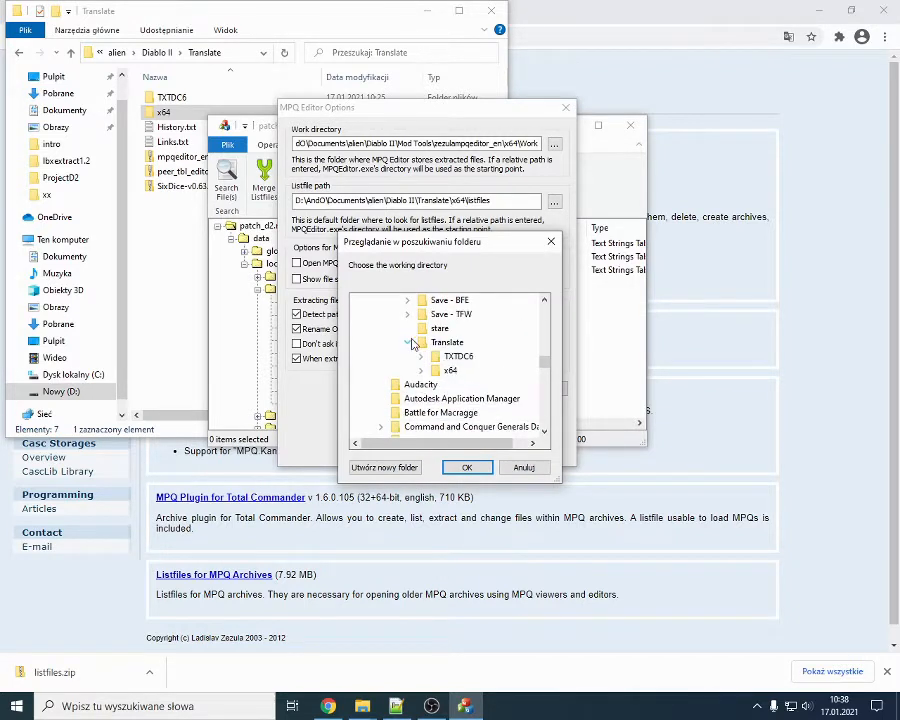
left_click(426, 371)
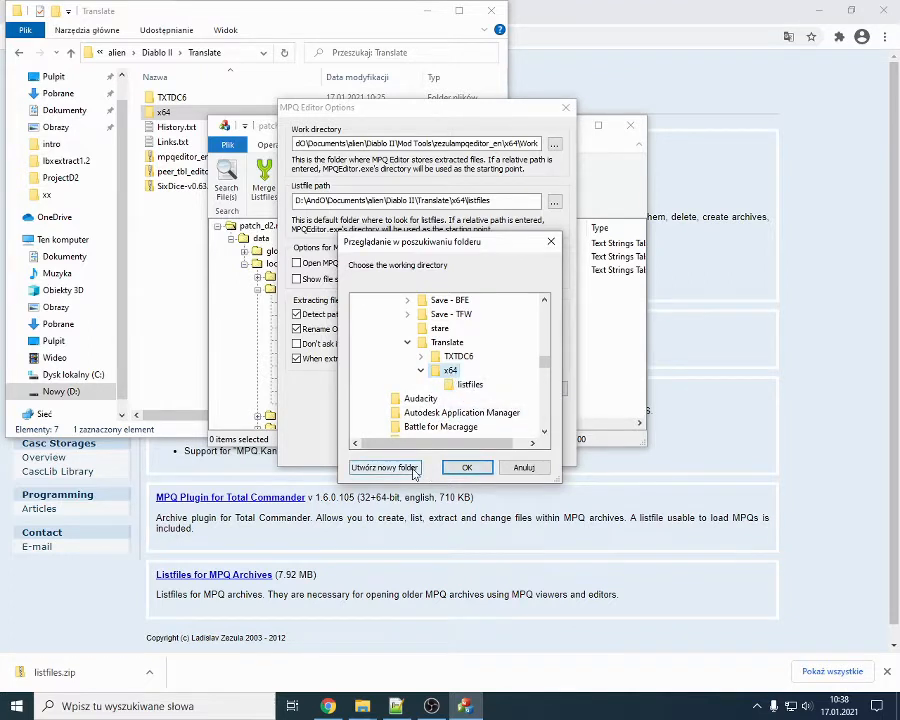
Step: Create a new folder named work inside Translate\x64 while choosing the working directory
left_click(424, 469)
type("w")
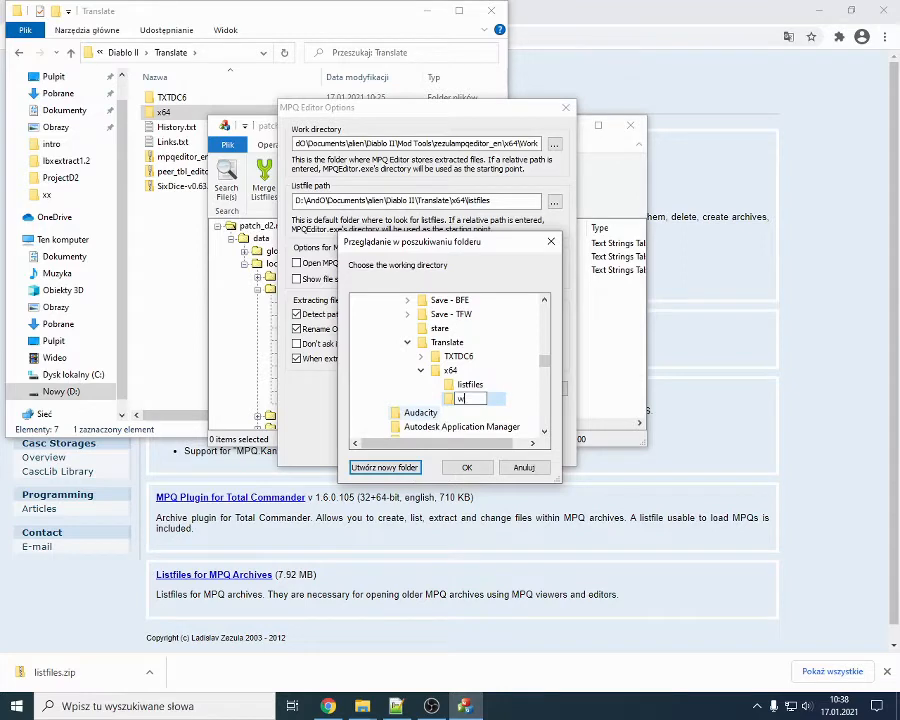
type("ork")
key("Return")
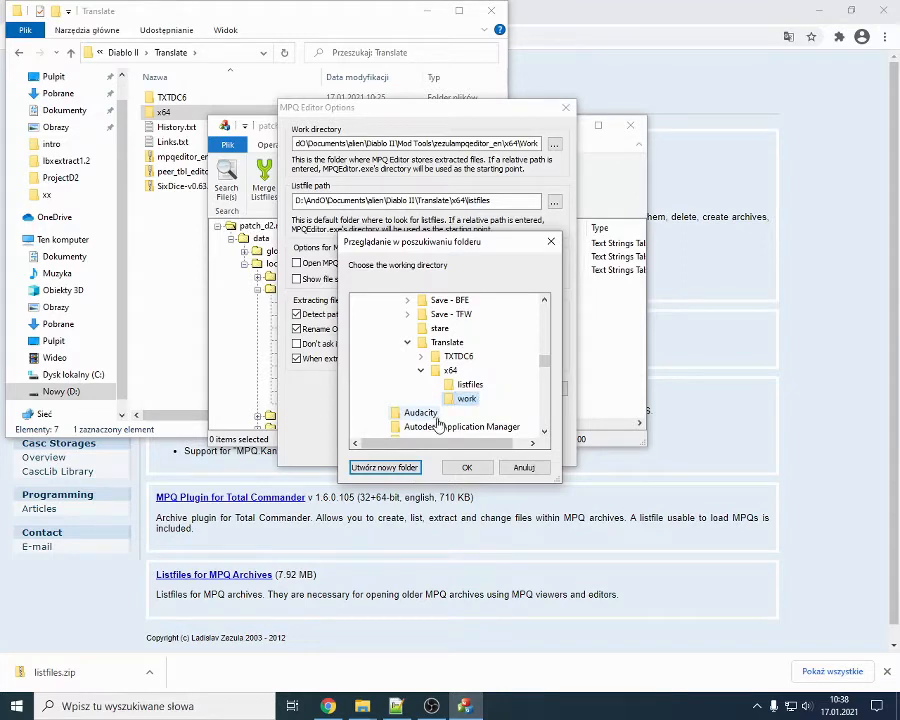
Step: Confirm Translate\x64\work as the work directory and extract expansionstring.tbl, patchstring.tbl and string.tbl from the ENG folder again
left_click(468, 475)
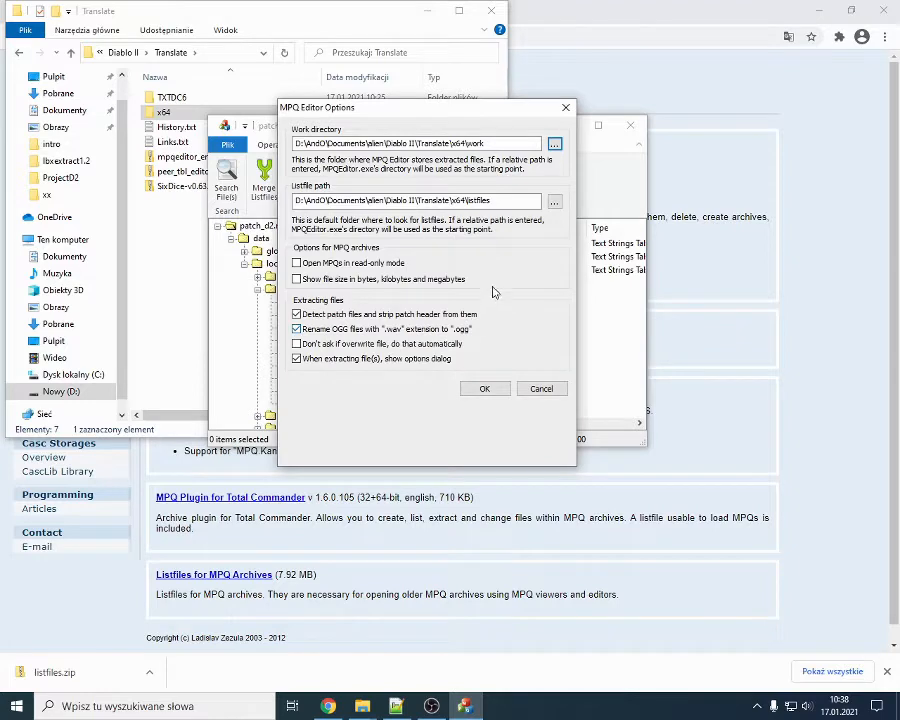
left_click(486, 389)
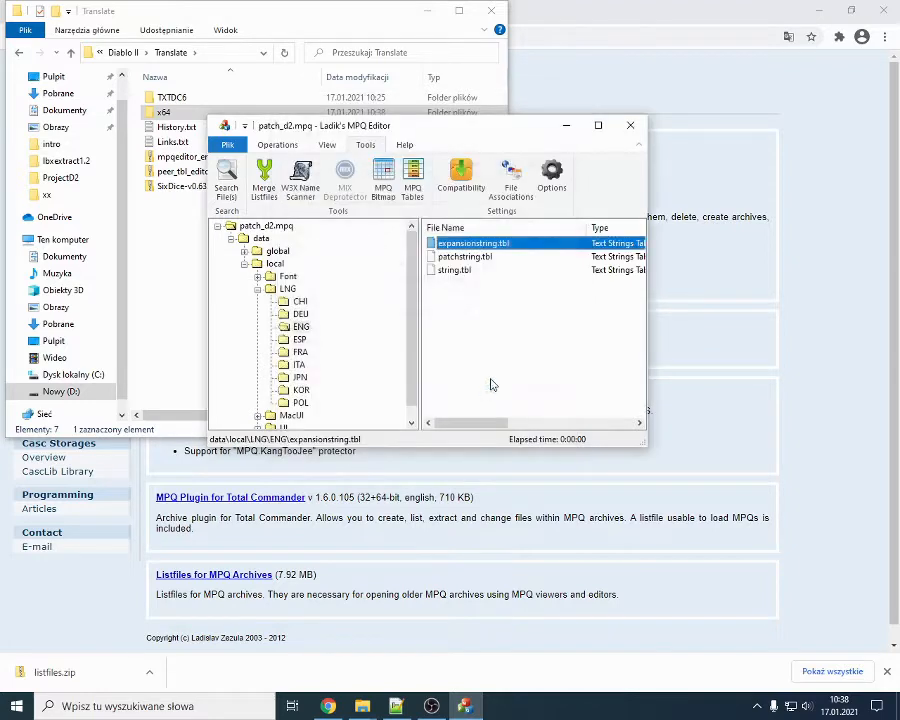
left_click(462, 273, "shift")
right_click(466, 262)
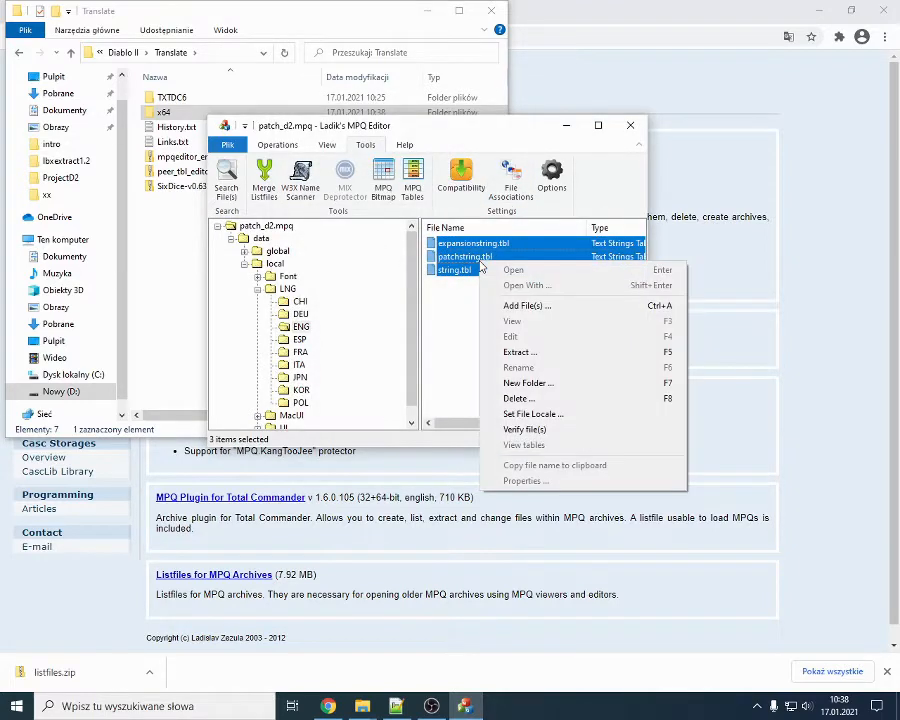
left_click(478, 349)
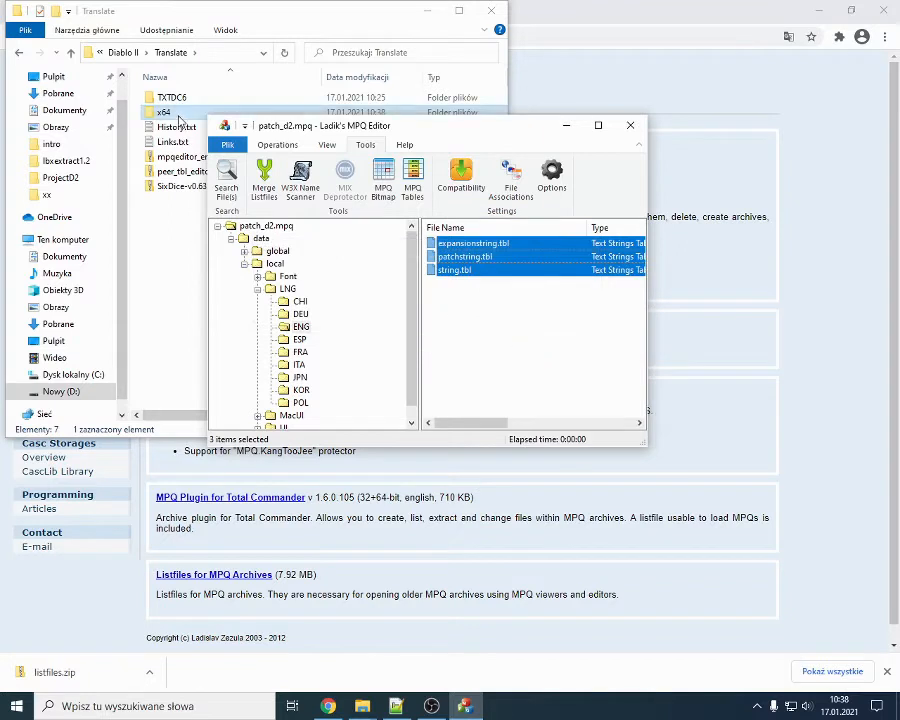
Step: Switch to File Explorer and check the extracted files in x64\work\data\local\LNG\ENG
double_click(172, 113)
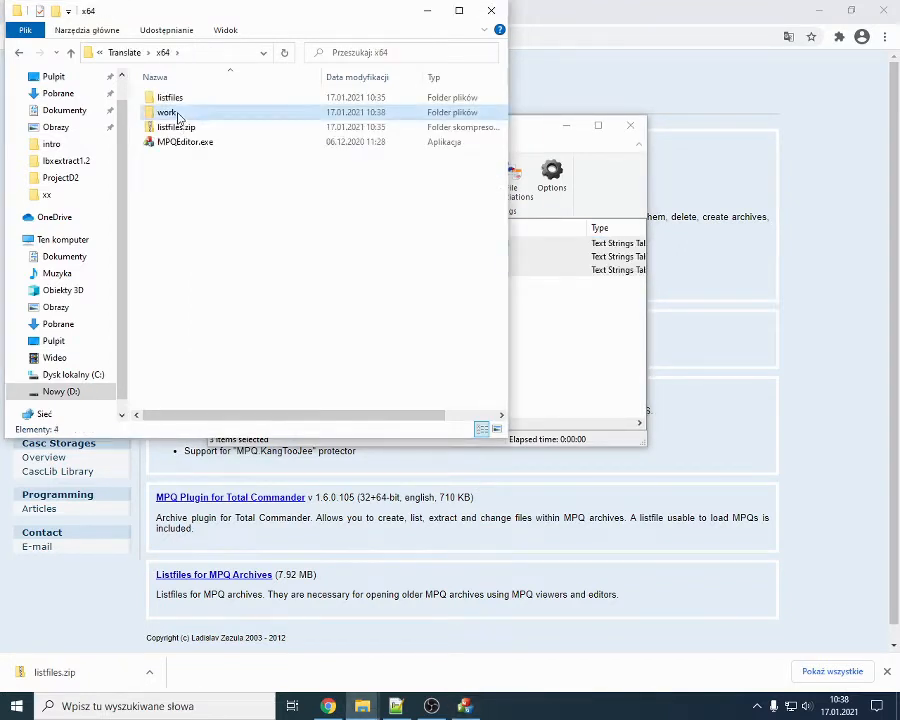
double_click(177, 114)
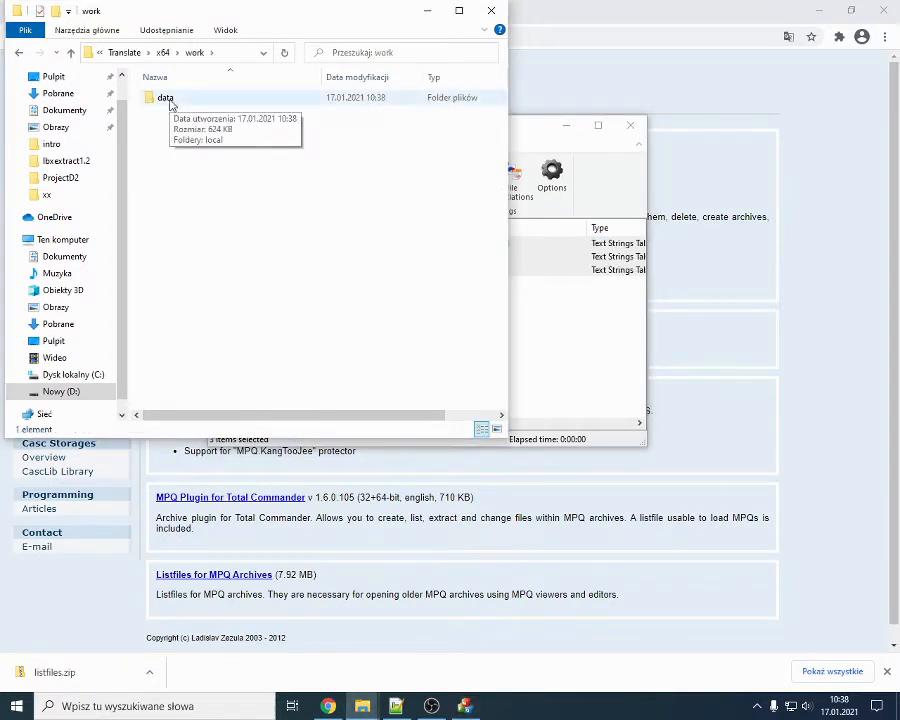
double_click(165, 98)
double_click(167, 98)
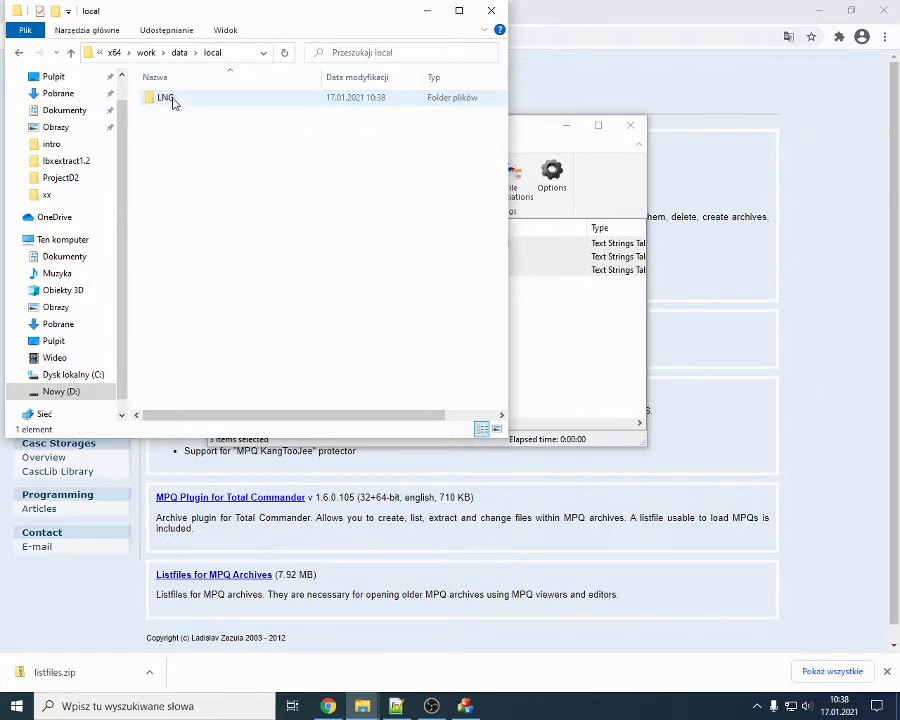
double_click(172, 99)
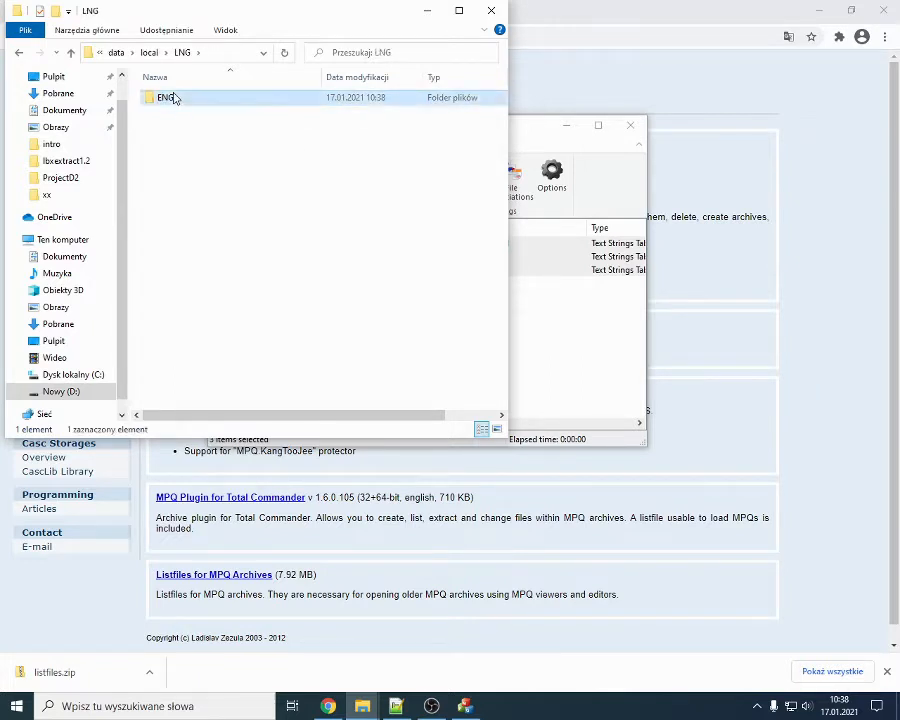
double_click(176, 97)
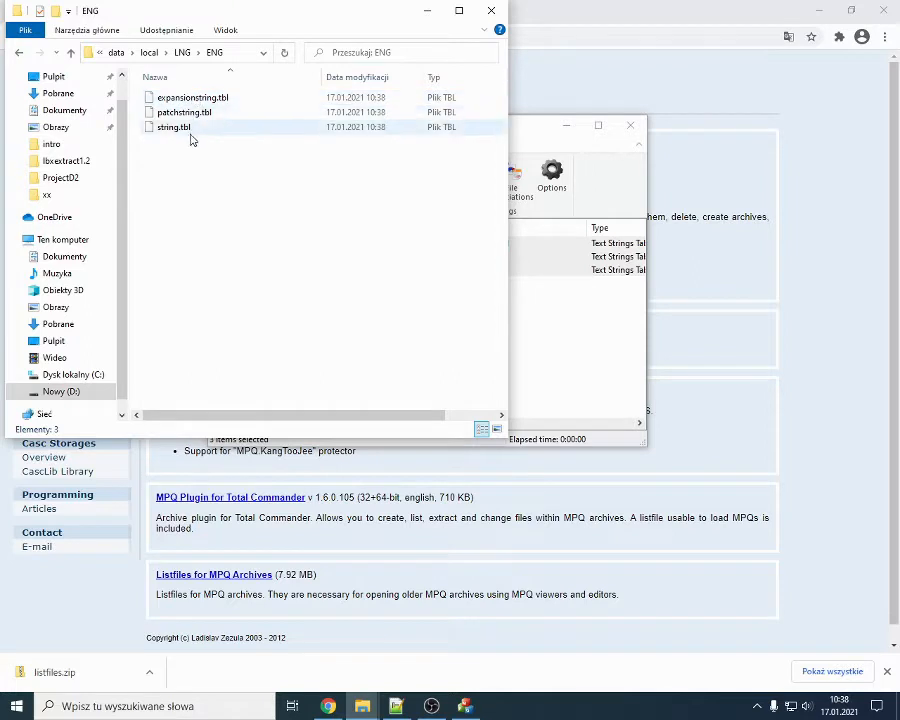
Step: Create a new folder named POL beside the ENG folder in the extracted LNG directory
left_click(182, 52)
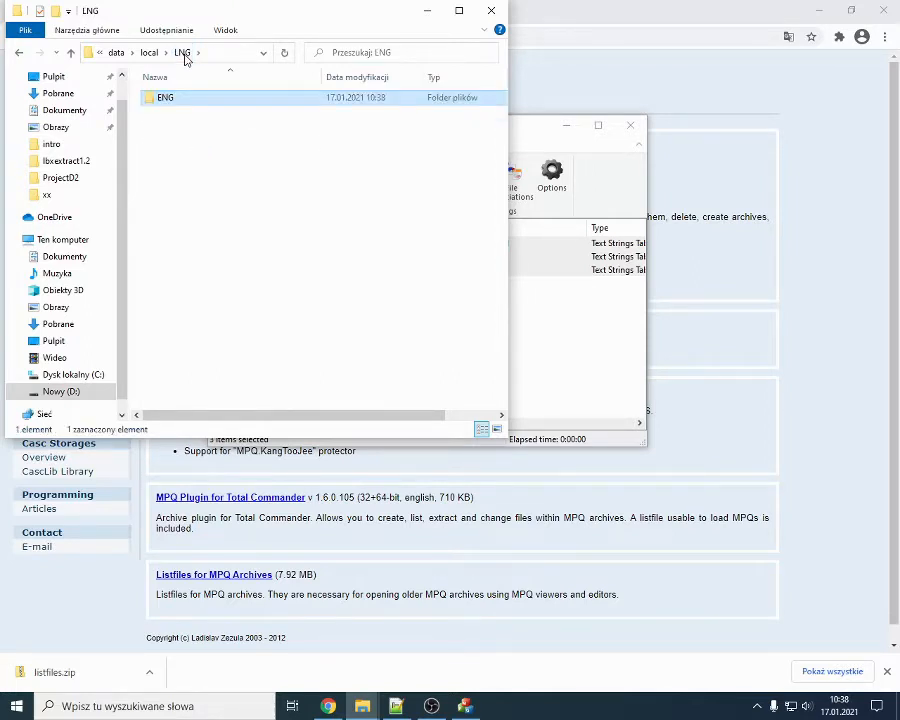
right_click(187, 136)
mouse_move(262, 369)
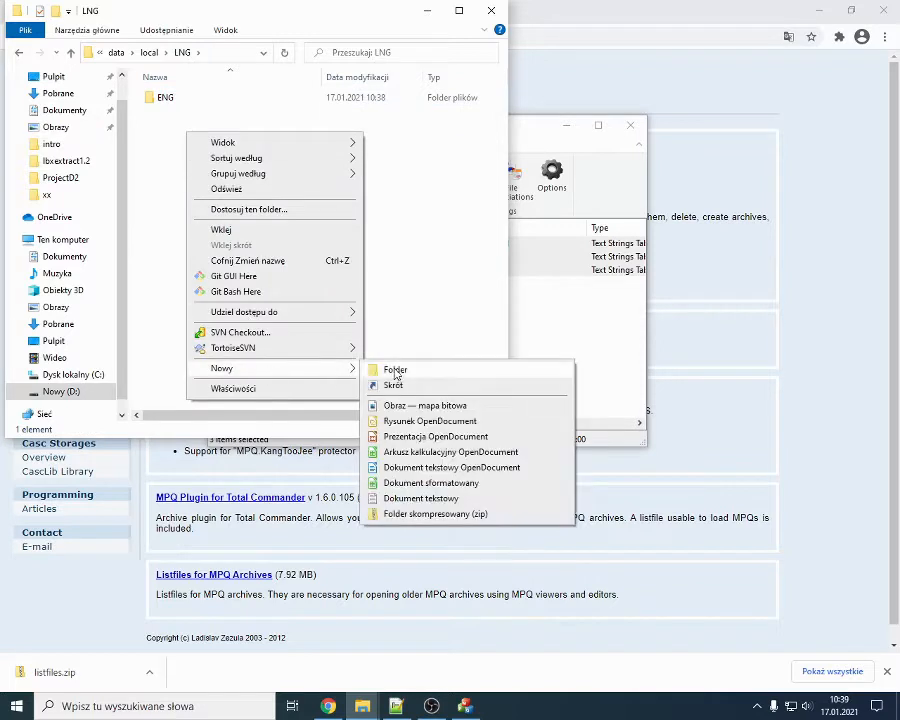
left_click(395, 370)
type("POL")
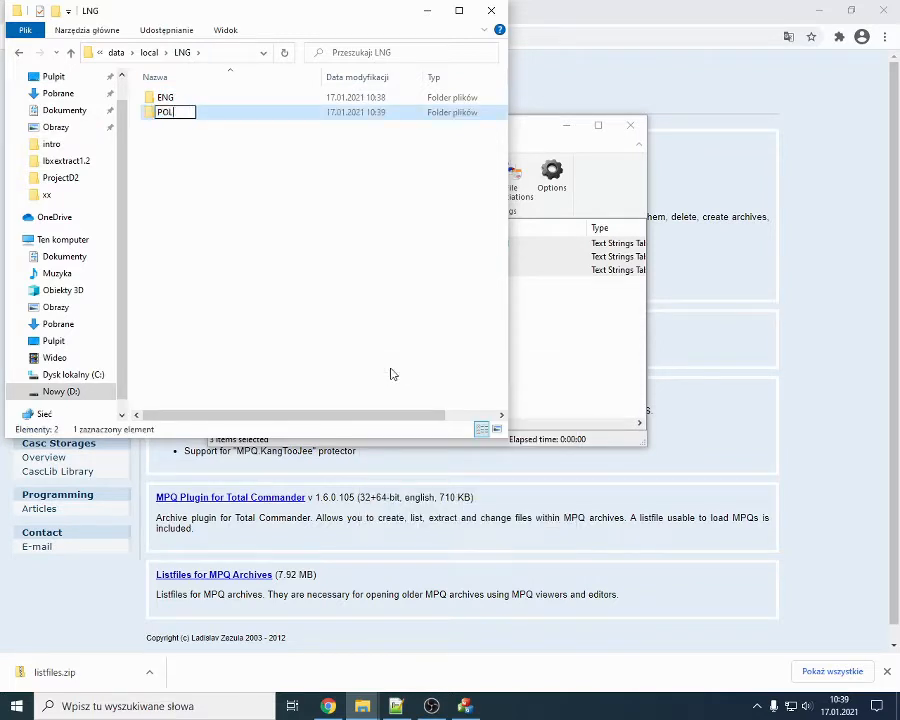
key("Return")
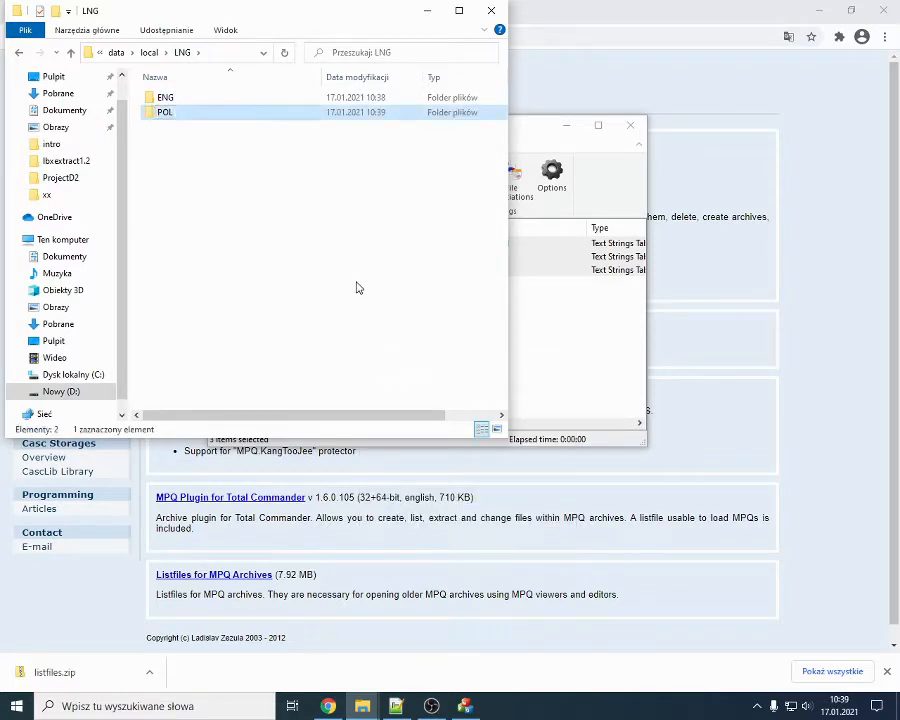
Step: Return to MPQ Editor, check which string tables the POL folder of patch_d2.mpq holds, and collapse the archive's folder tree
left_click(558, 359)
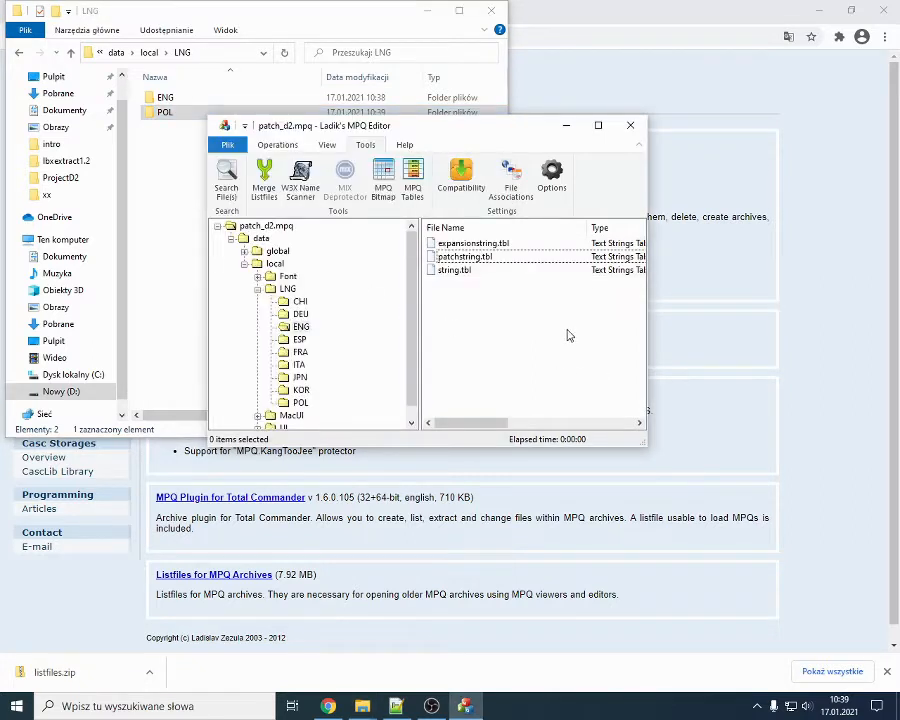
left_click(299, 402)
left_click(474, 248)
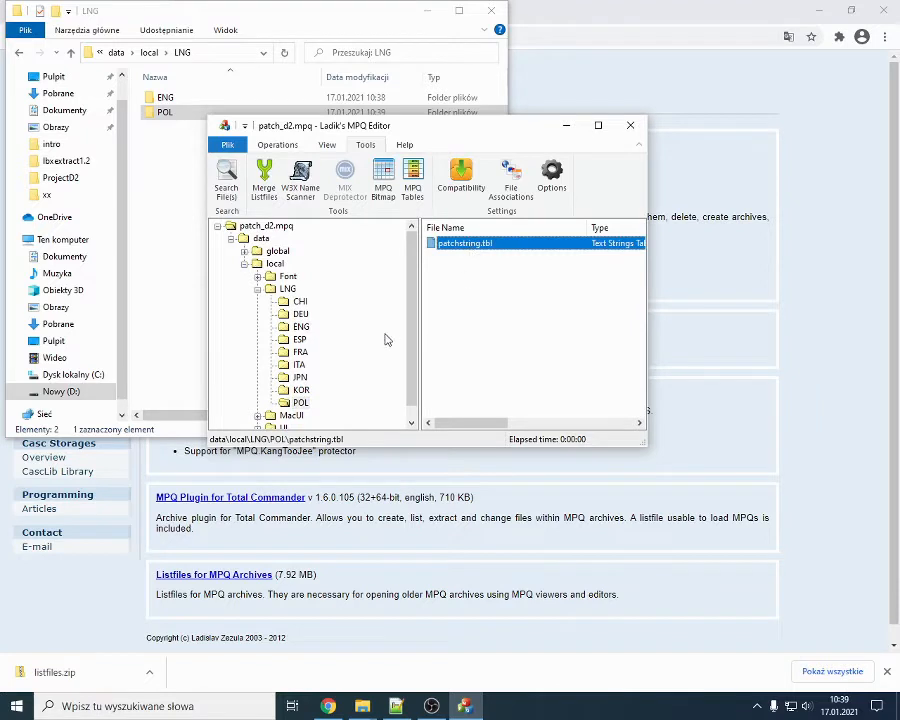
scroll(326, 370, "down", 1)
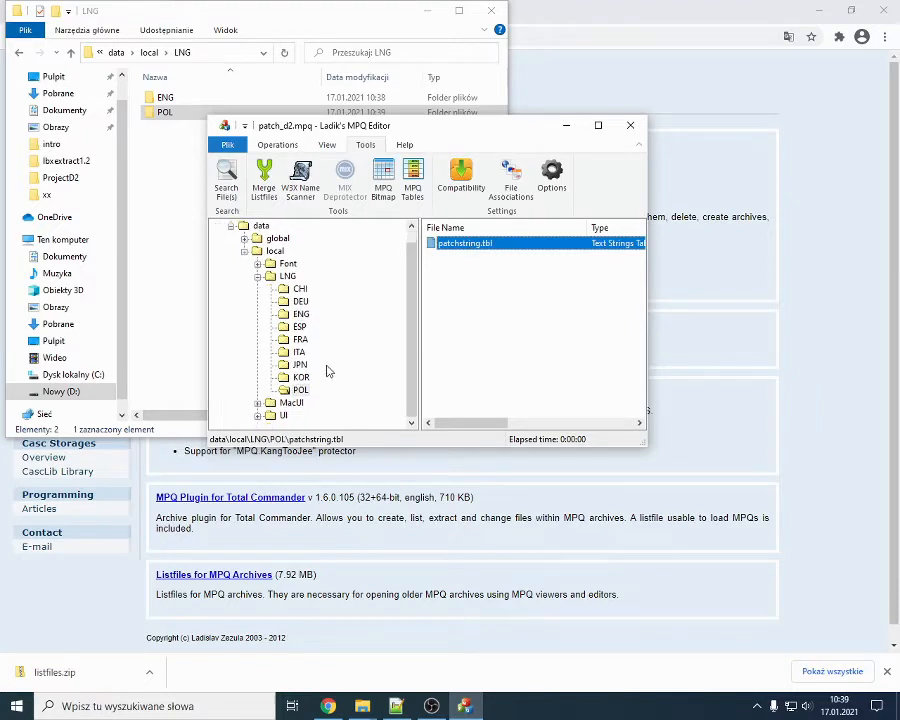
scroll(326, 370, "up", 1)
left_click(258, 290)
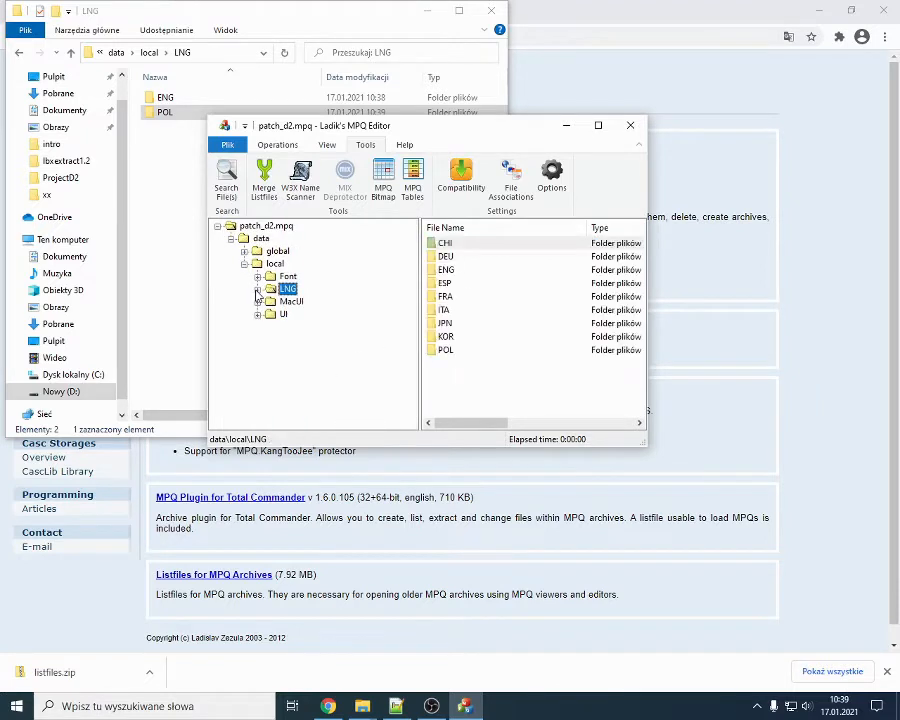
left_click(231, 238)
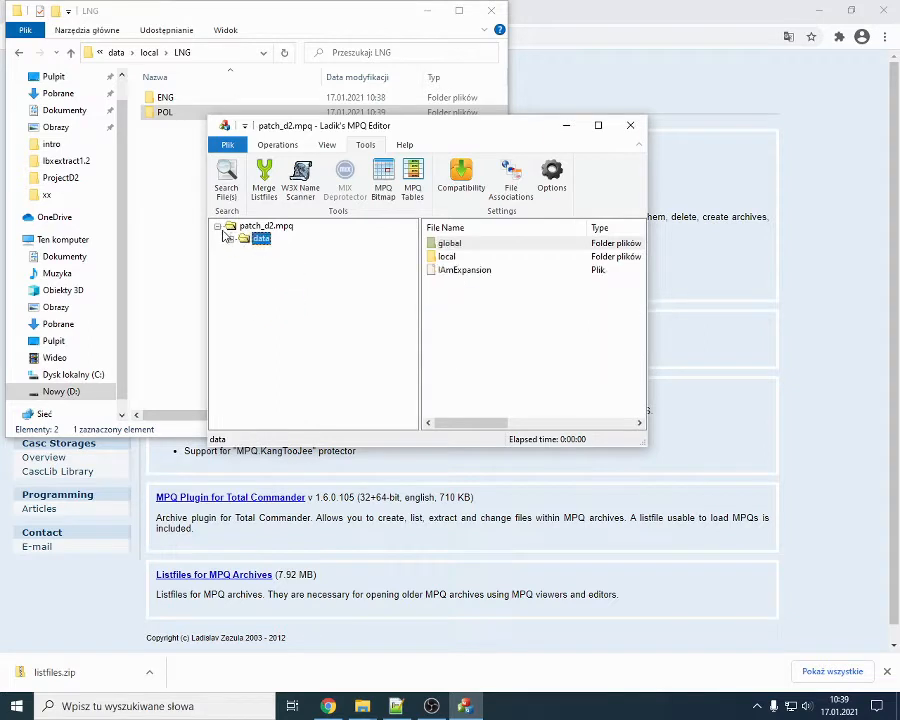
left_click(217, 226)
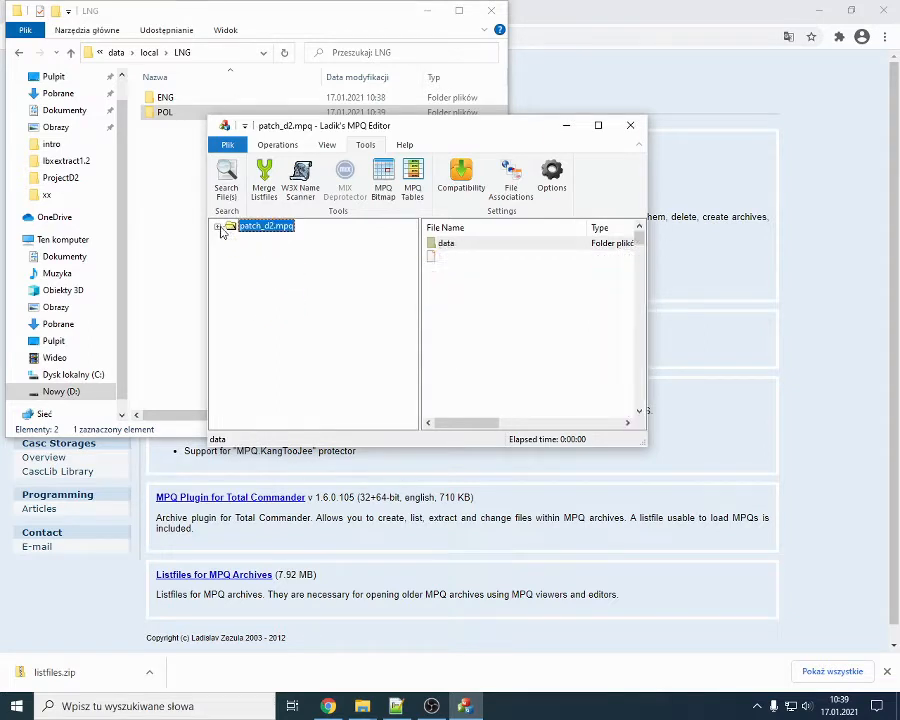
Step: Open the d2data.mpq archive from the main Diablo II game folder
left_click(275, 146)
left_click(227, 172)
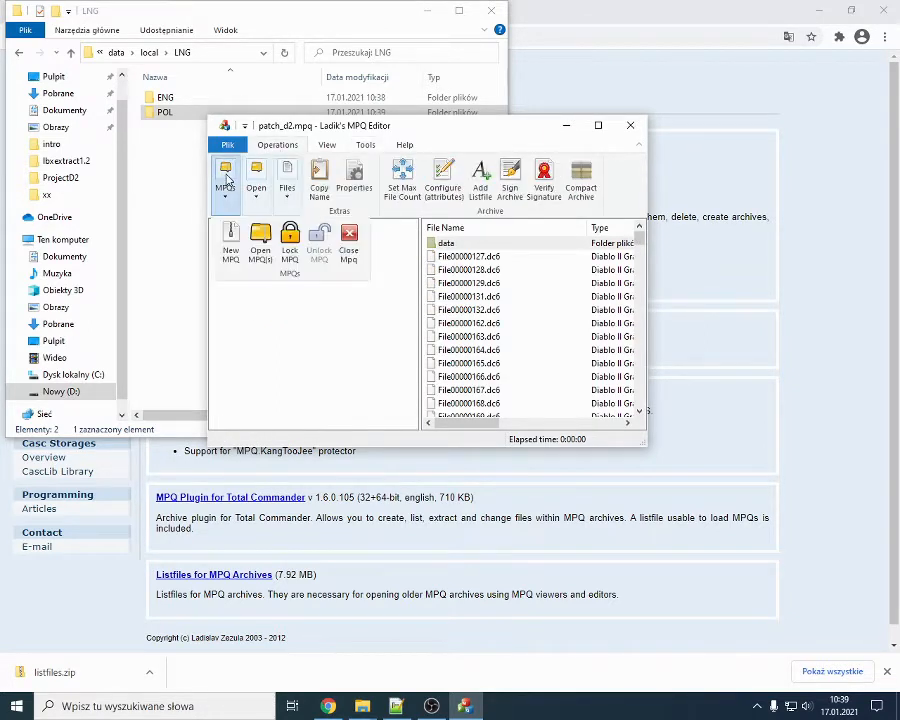
left_click(261, 236)
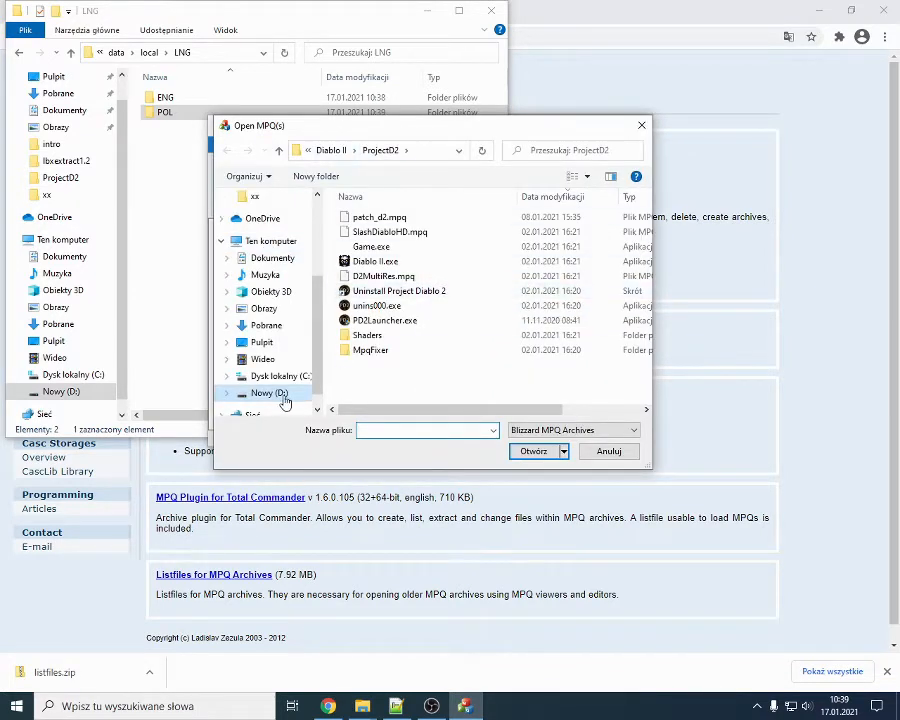
left_click(332, 152)
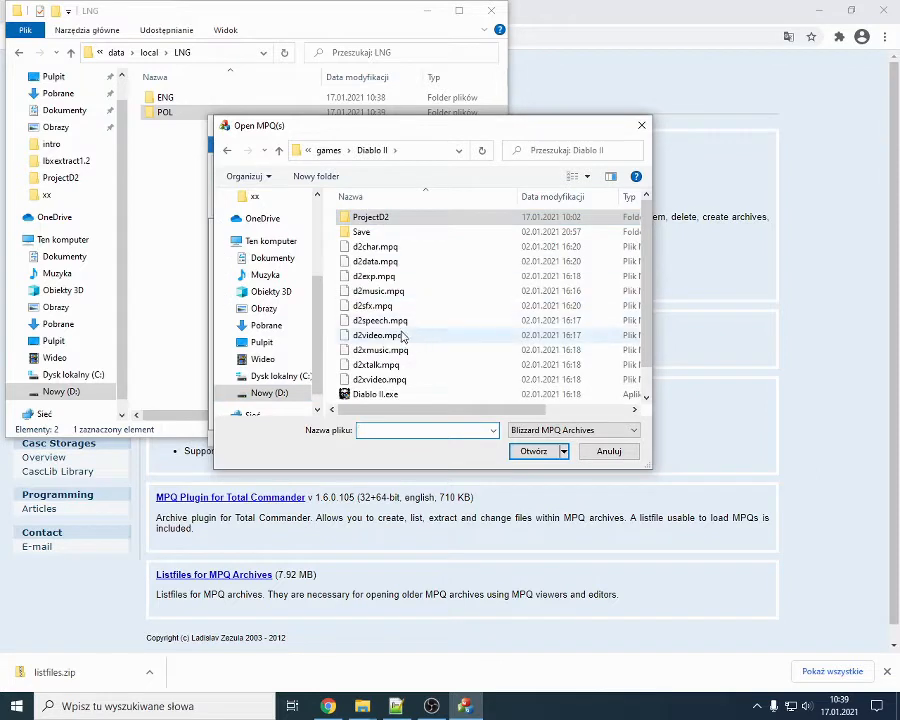
scroll(398, 330, "down", 1)
scroll(390, 300, "up", 1)
left_click(379, 262)
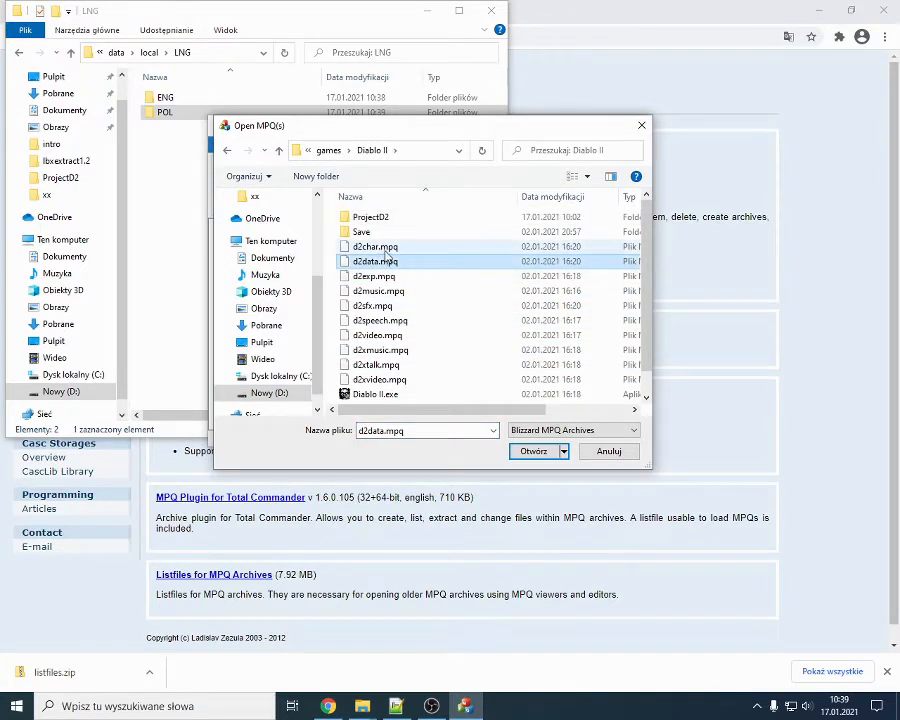
double_click(386, 267)
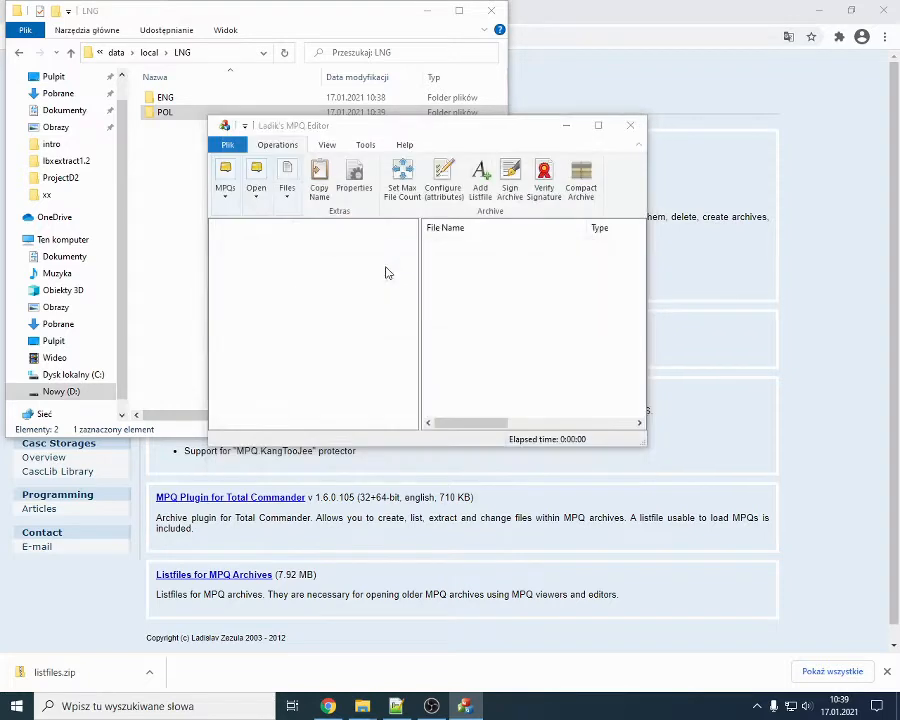
Step: Browse the d2data.mpq folder tree to data\local\lng\pol and show its files
left_click(231, 239)
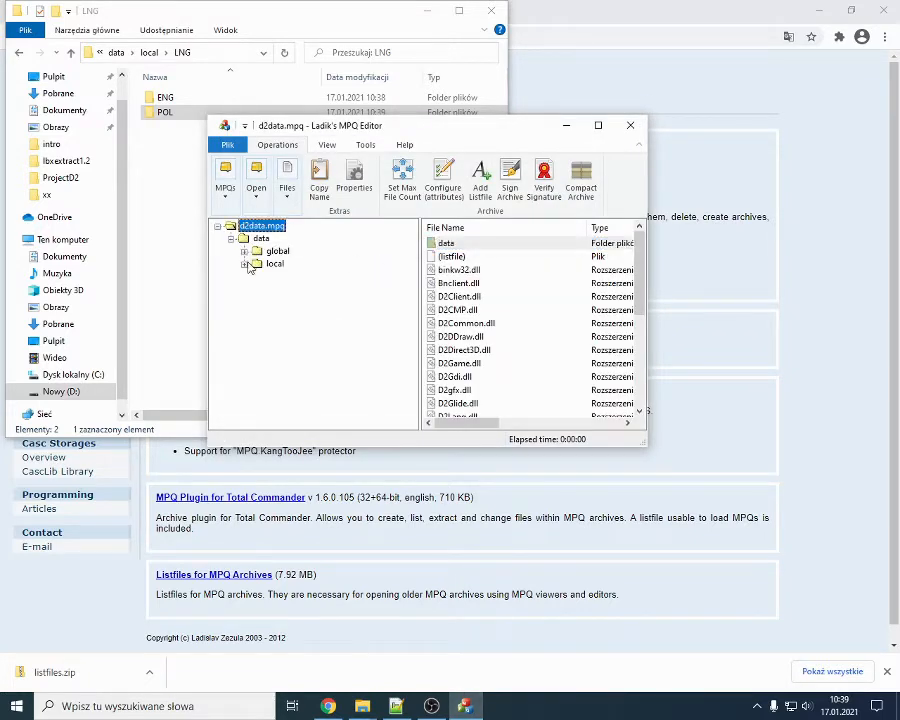
left_click(244, 263)
left_click(257, 340)
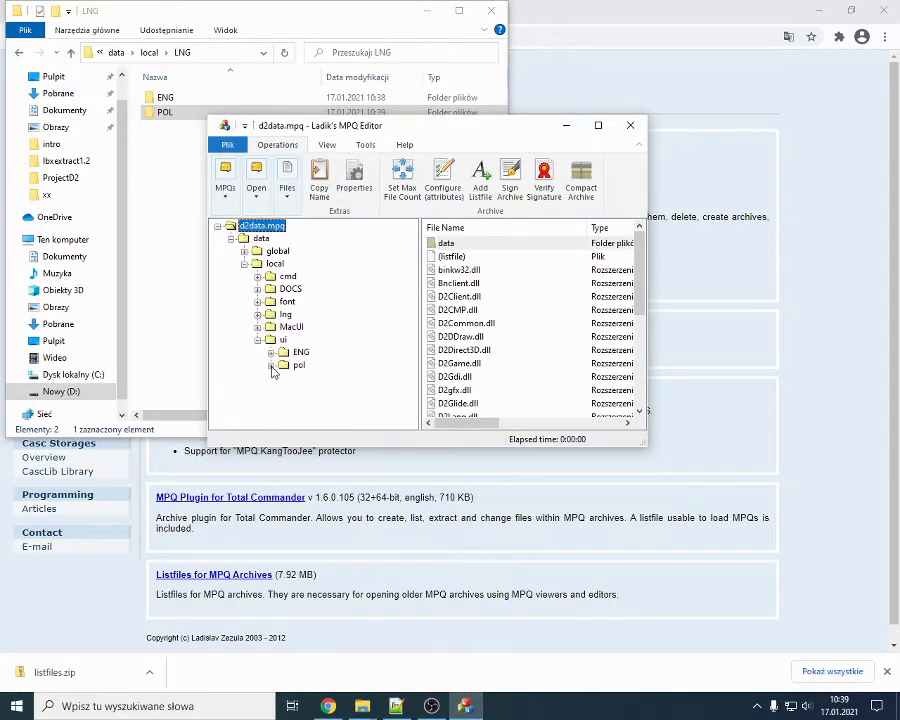
left_click(271, 365)
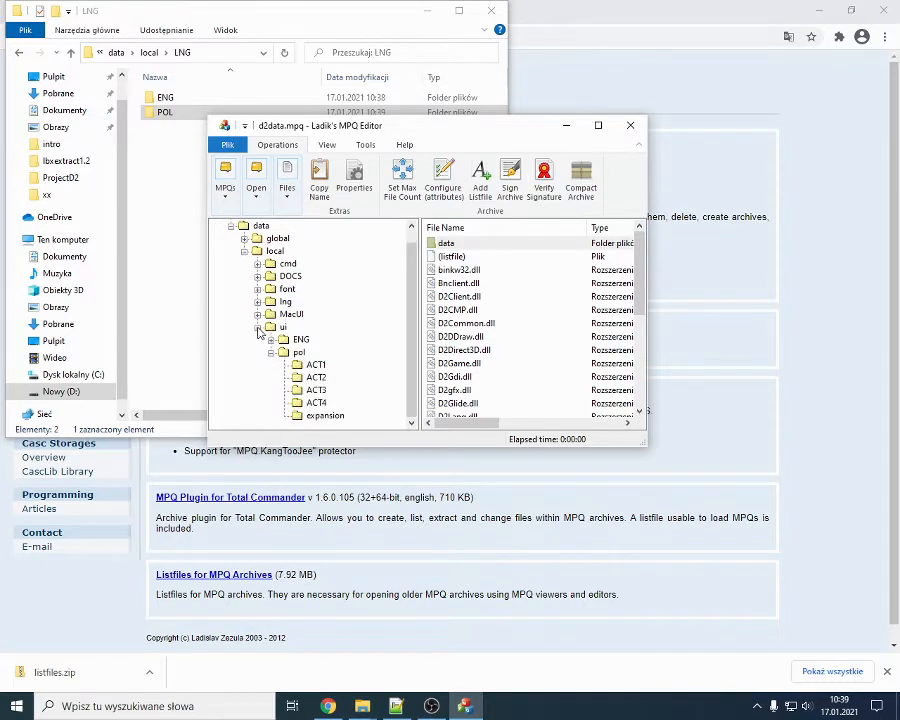
left_click(257, 327)
left_click(257, 314)
left_click(271, 340)
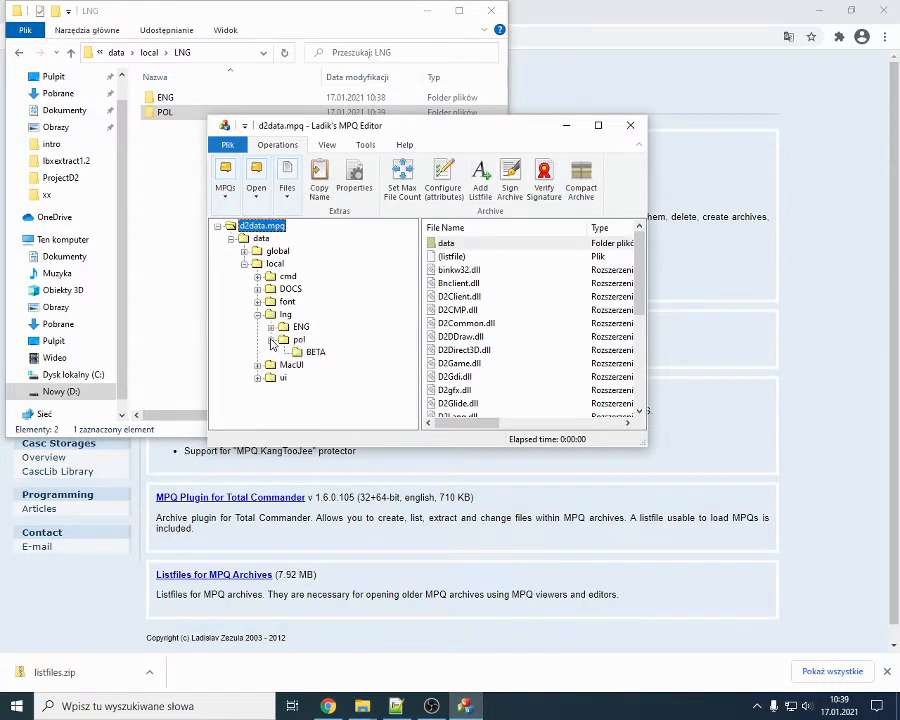
left_click(299, 341)
Step: Extract string.tbl from the pol language folder of d2data.mpq
scroll(483, 318, "down", 5)
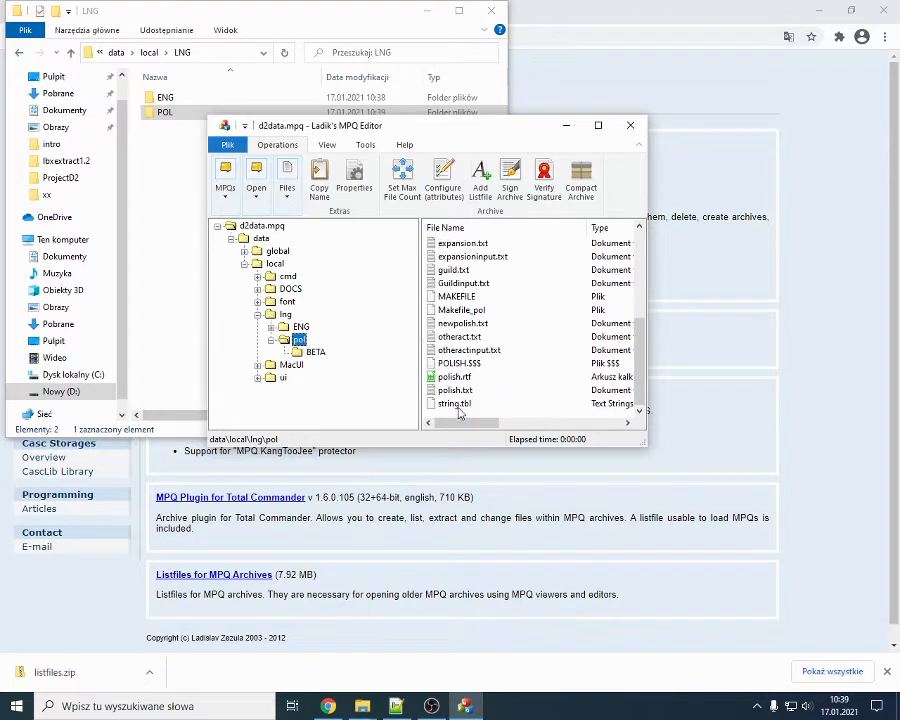
left_click(459, 405)
scroll(488, 386, "up", 5)
scroll(490, 385, "down", 4)
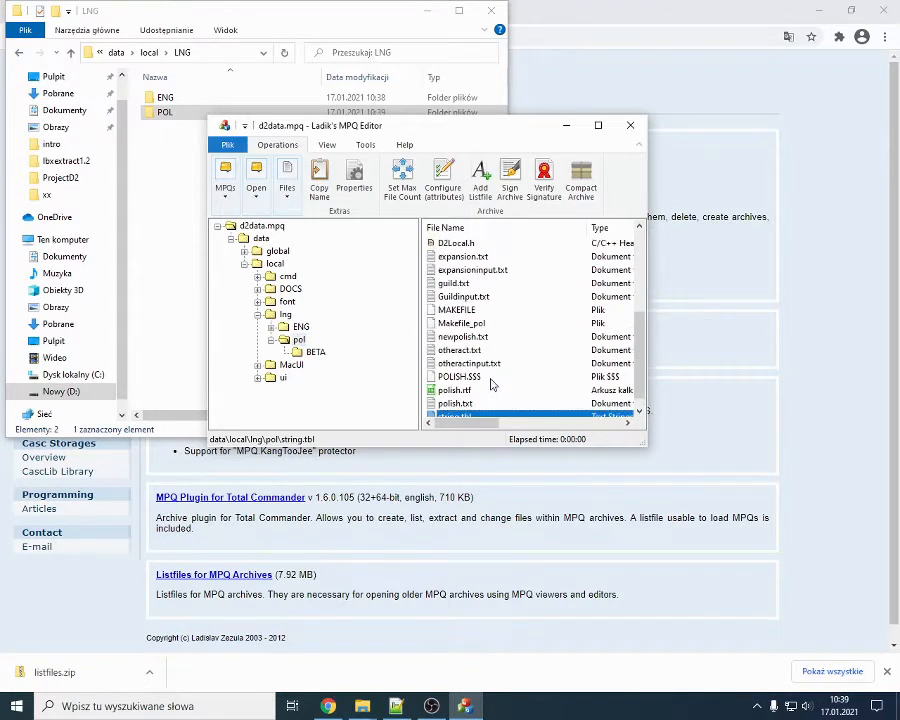
scroll(490, 385, "down", 1)
right_click(459, 405)
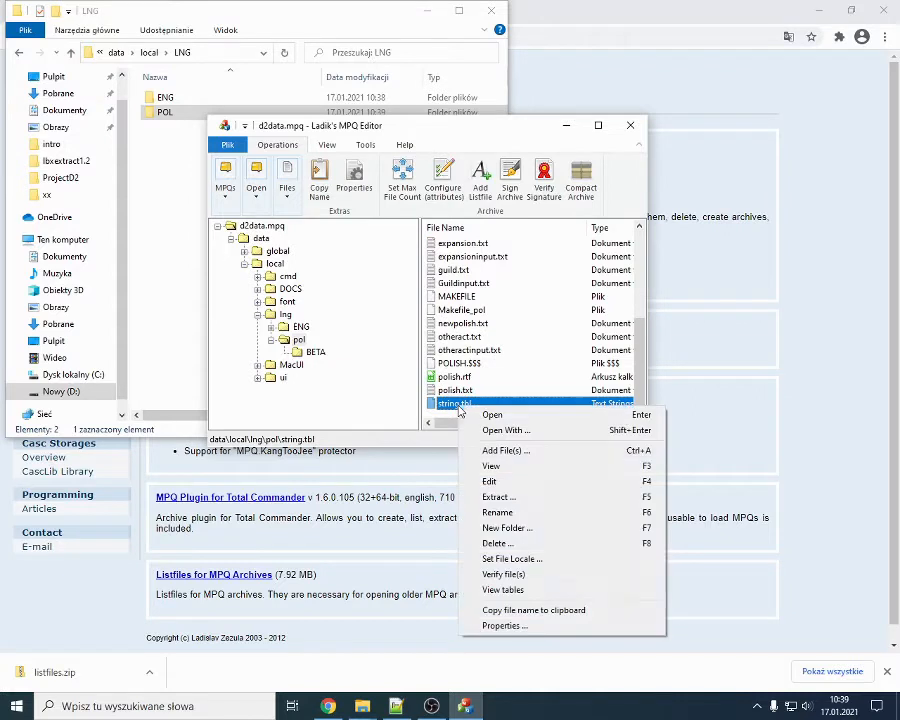
left_click(512, 498)
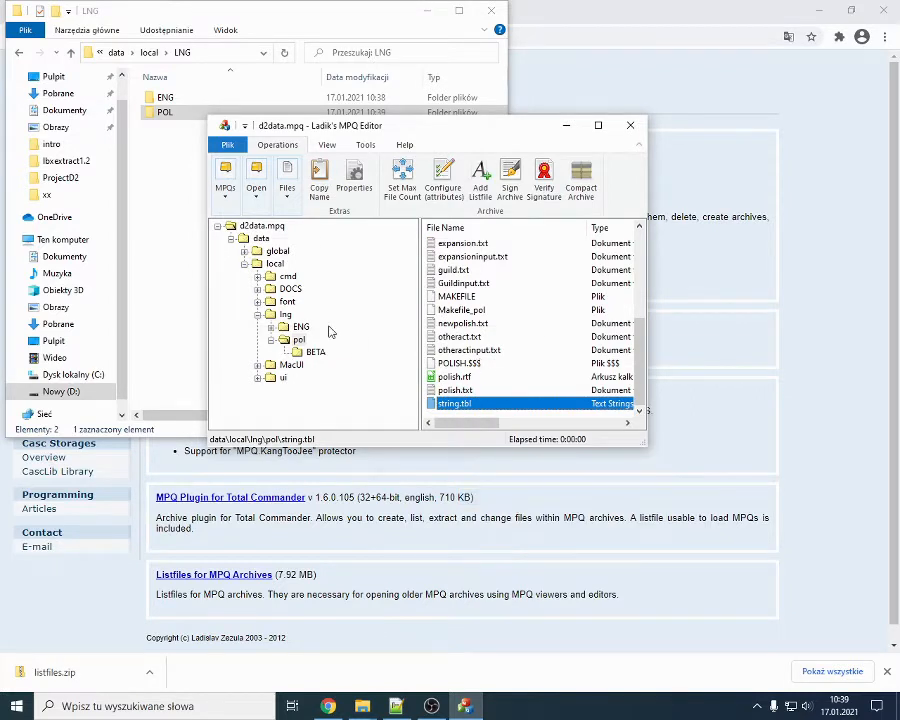
Step: Check the POL folder in File Explorer for the extracted string.tbl, and return to the pol file list in MPQ Editor
double_click(170, 112)
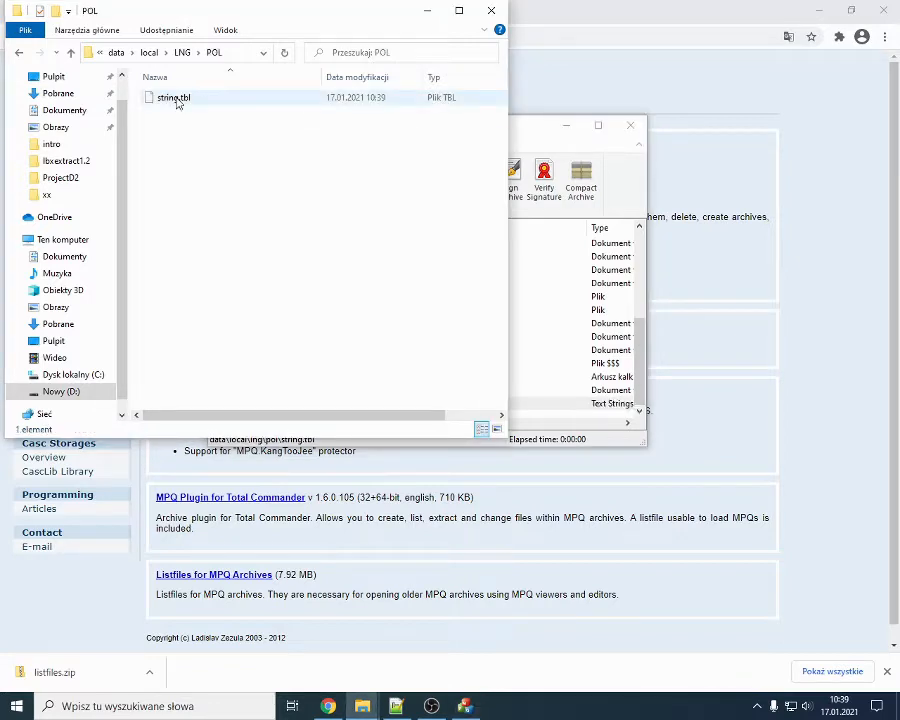
left_click(532, 128)
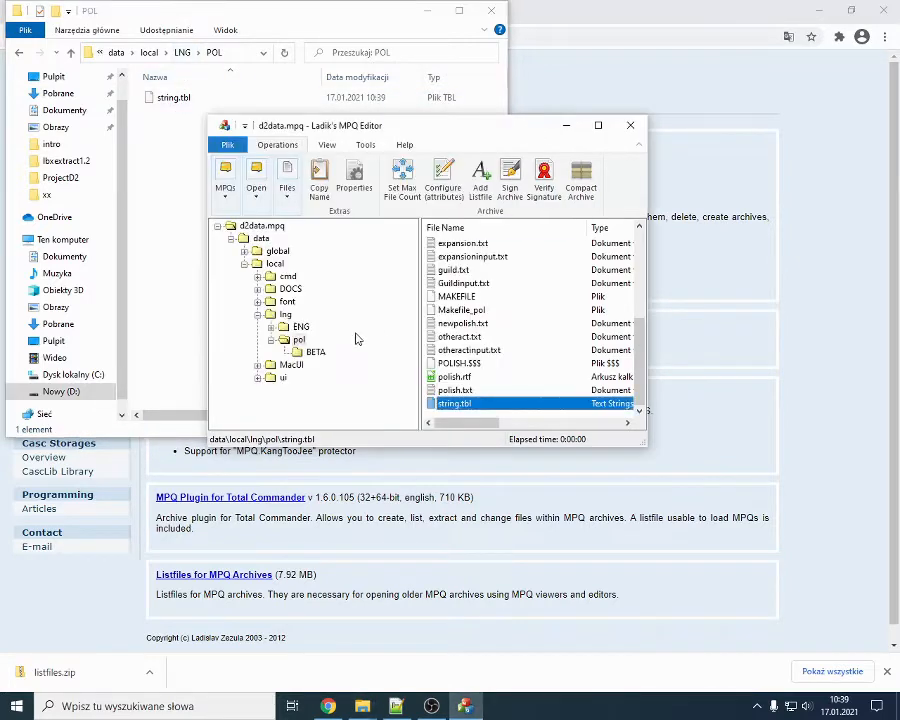
scroll(488, 384, "up", 5)
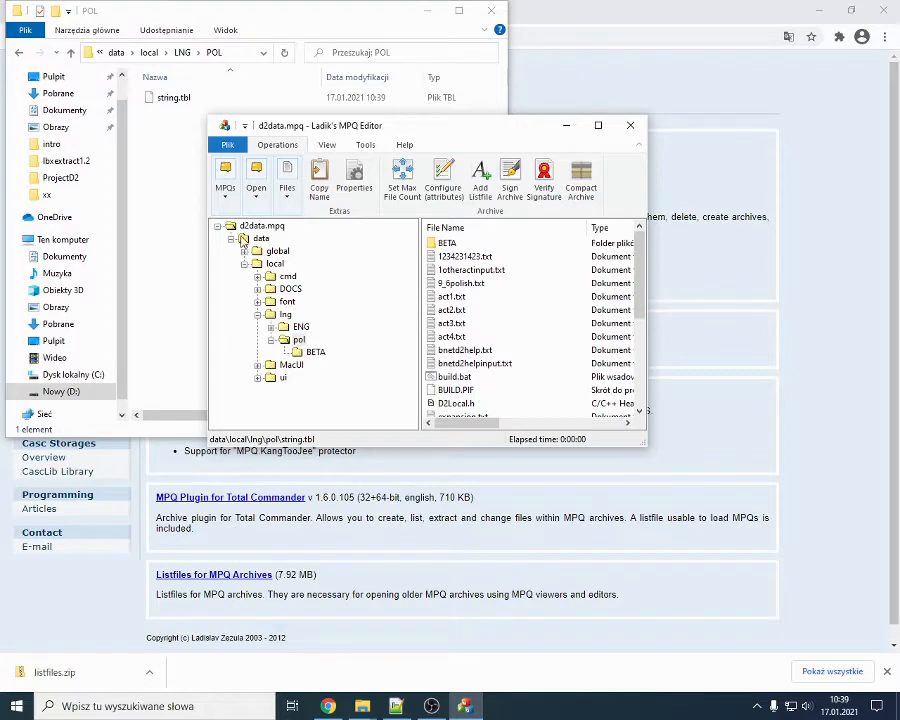
Step: Open the d2exp.mpq archive from the main Diablo II game folder
left_click(225, 176)
left_click(260, 237)
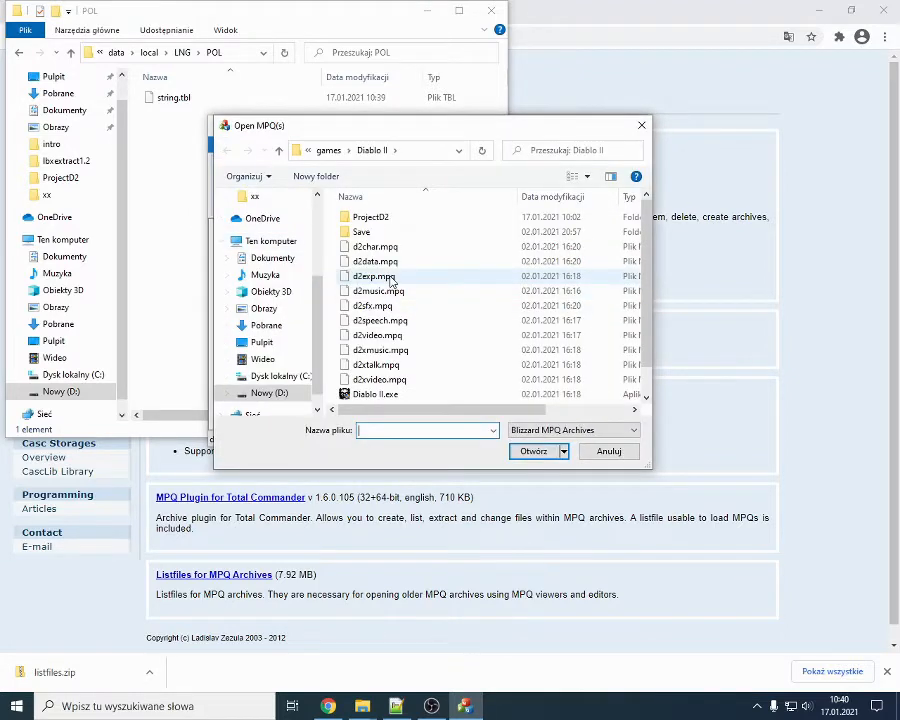
left_click(375, 276)
double_click(390, 281)
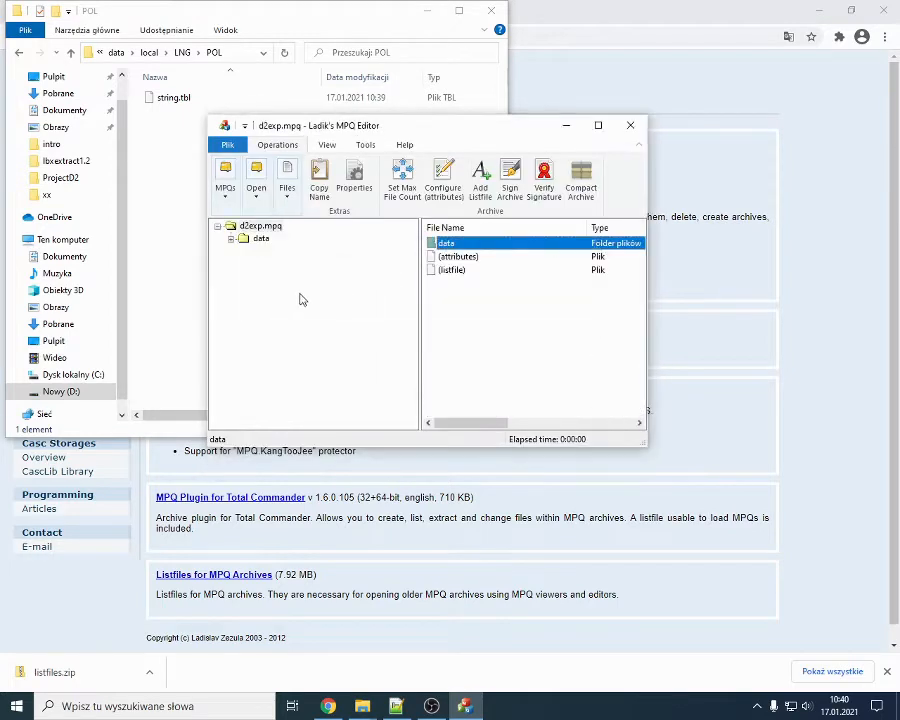
Step: Browse the d2exp.mpq folder tree to data\local\LNG\POL and show its files
left_click(230, 239)
left_click(244, 264)
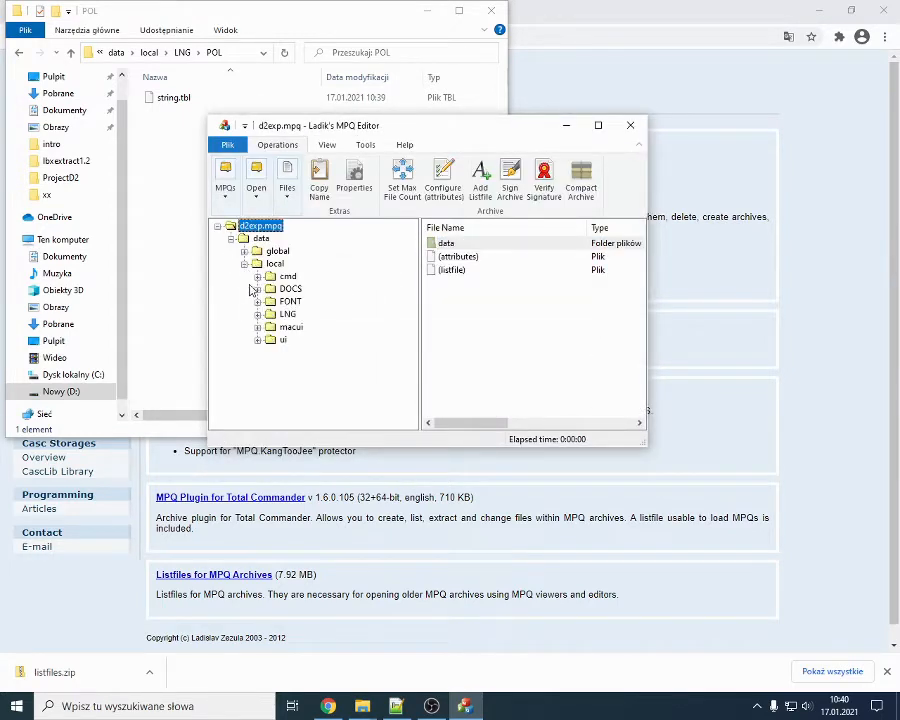
left_click(257, 315)
left_click(270, 391)
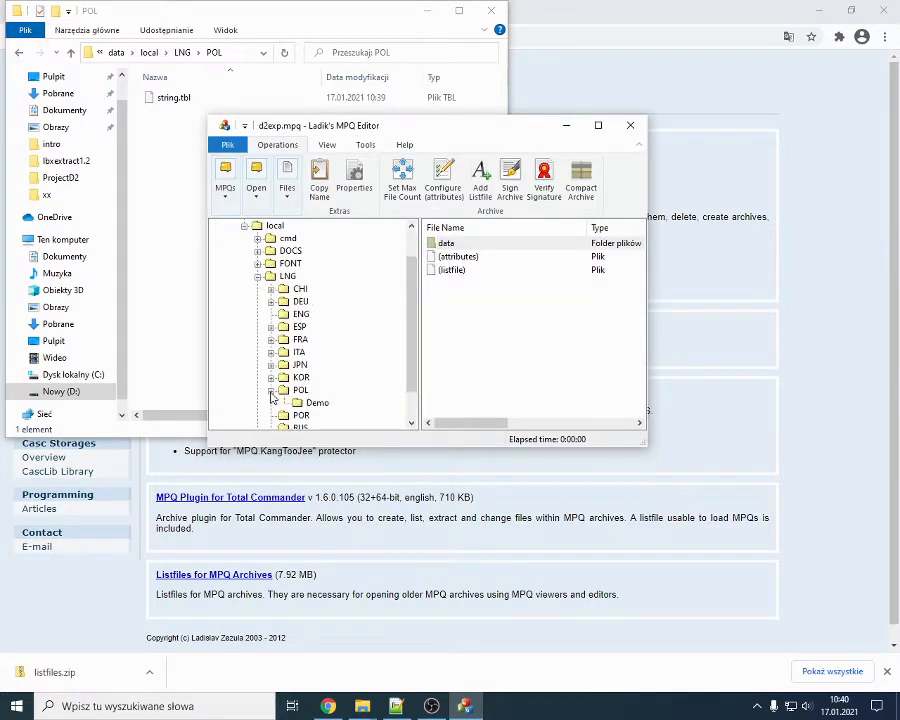
left_click(298, 390)
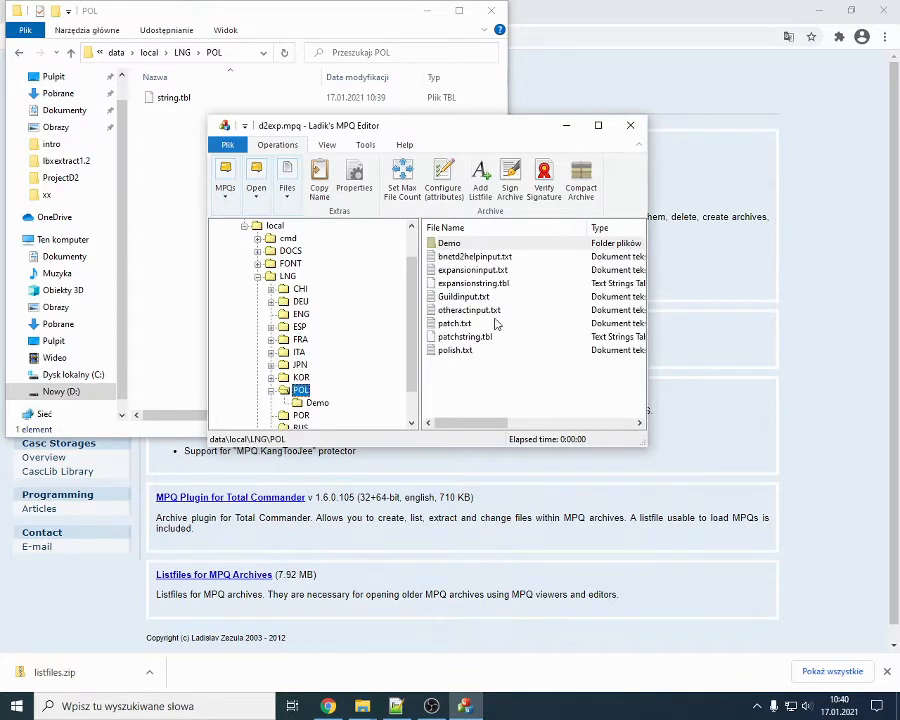
Step: Extract only expansionstring.tbl from the POL language folder of d2exp.mpq
left_click(465, 337)
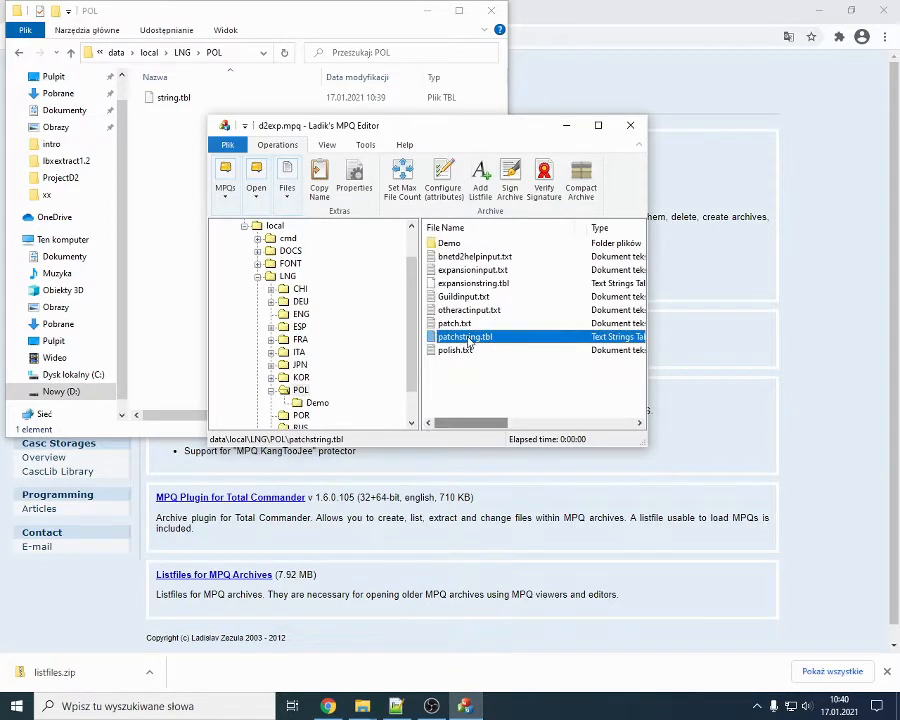
left_click(476, 285, "ctrl")
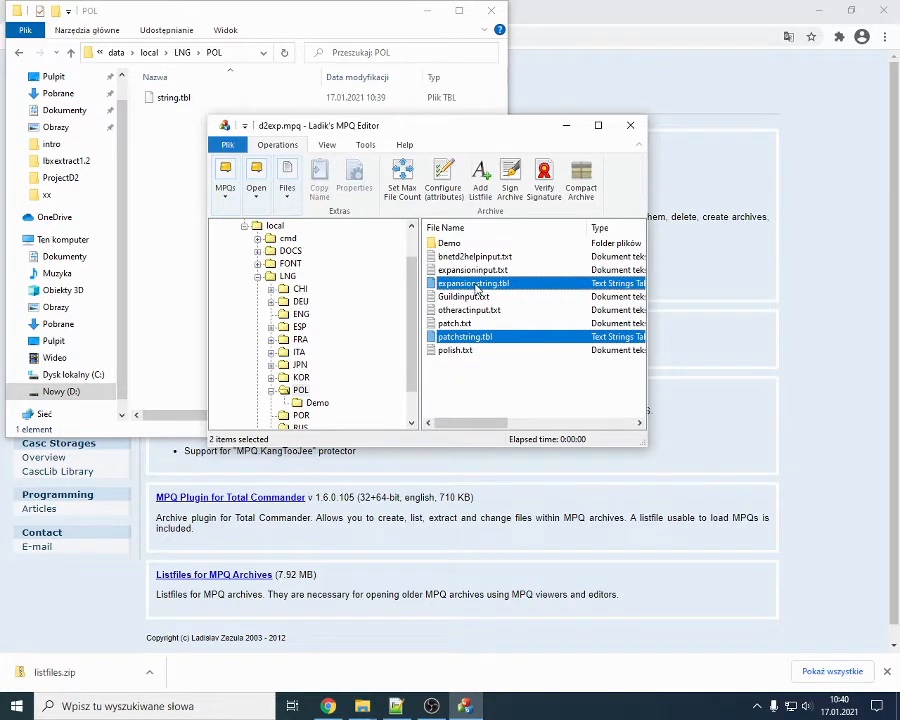
left_click(476, 285)
right_click(477, 287)
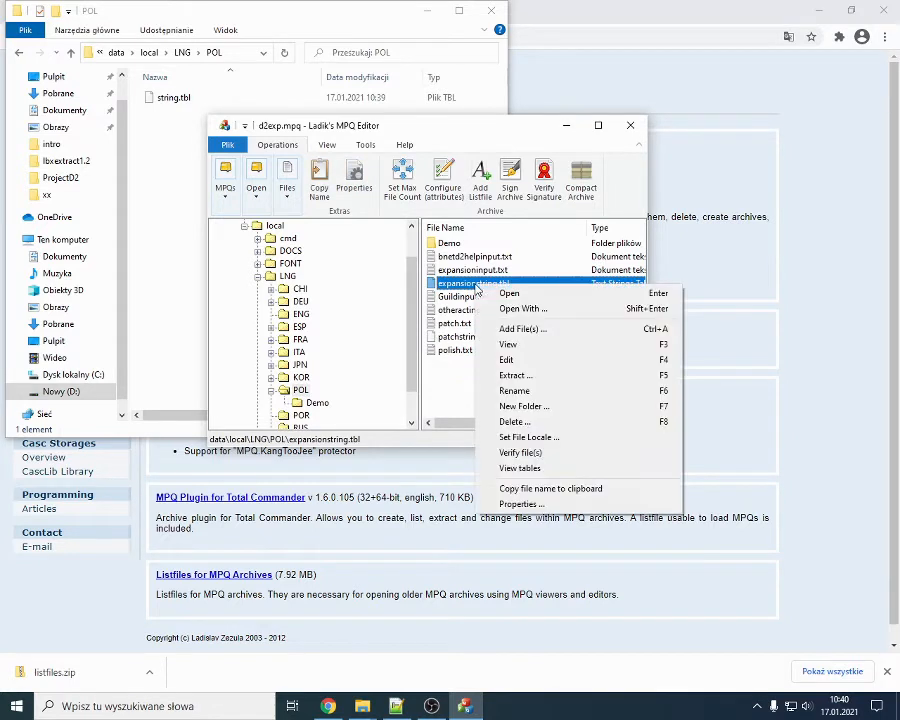
left_click(529, 378)
Step: Open patch_d2.mpq from the main Diablo II folder with the Diablo II LOD.txt listfile and look through its root files
left_click(225, 180)
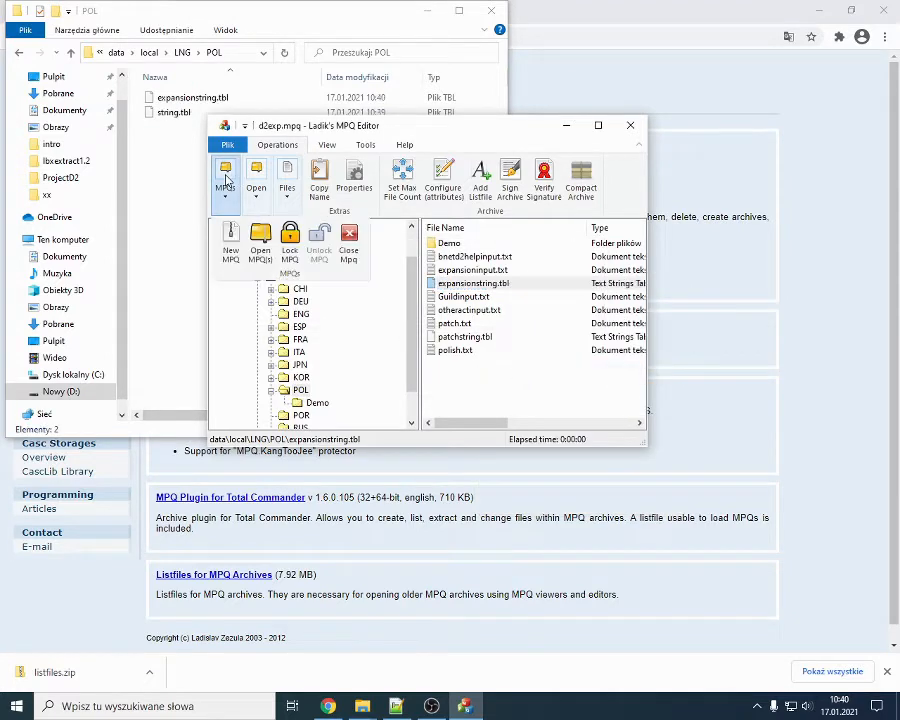
left_click(266, 238)
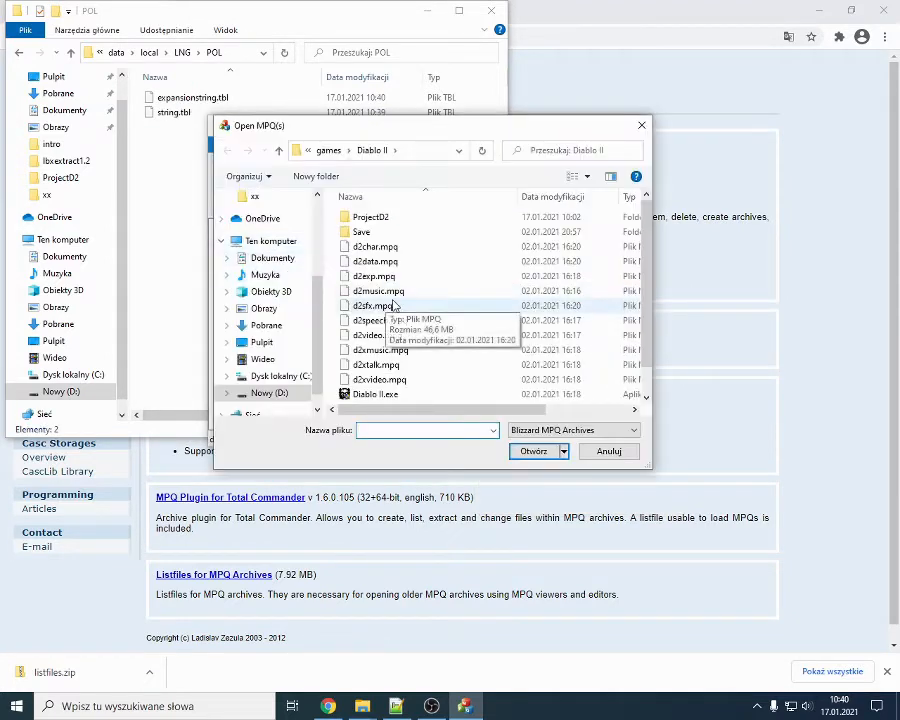
scroll(421, 292, "down", 1)
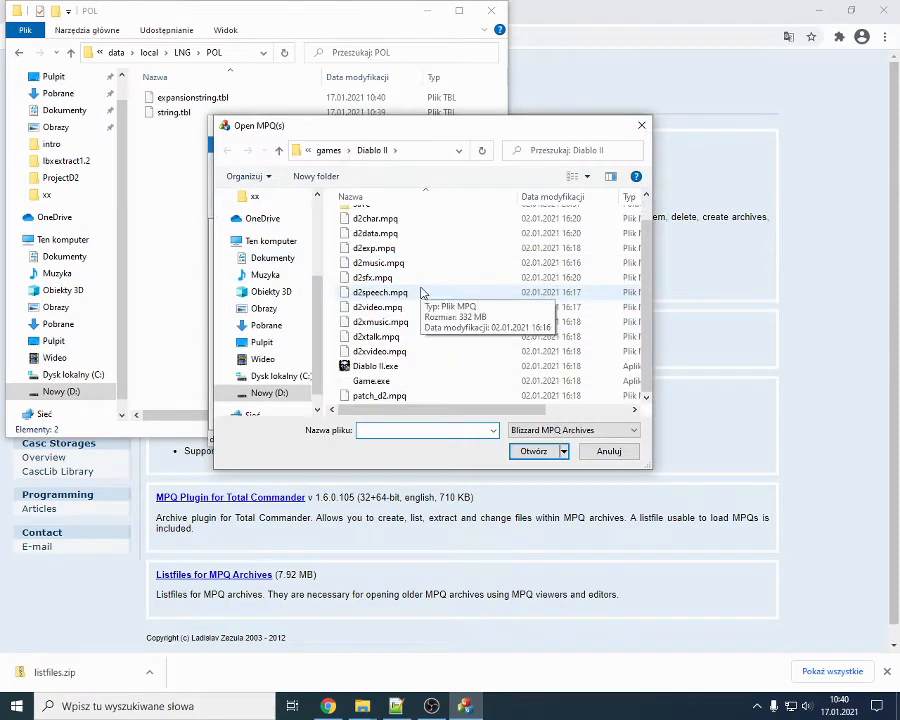
left_click(382, 396)
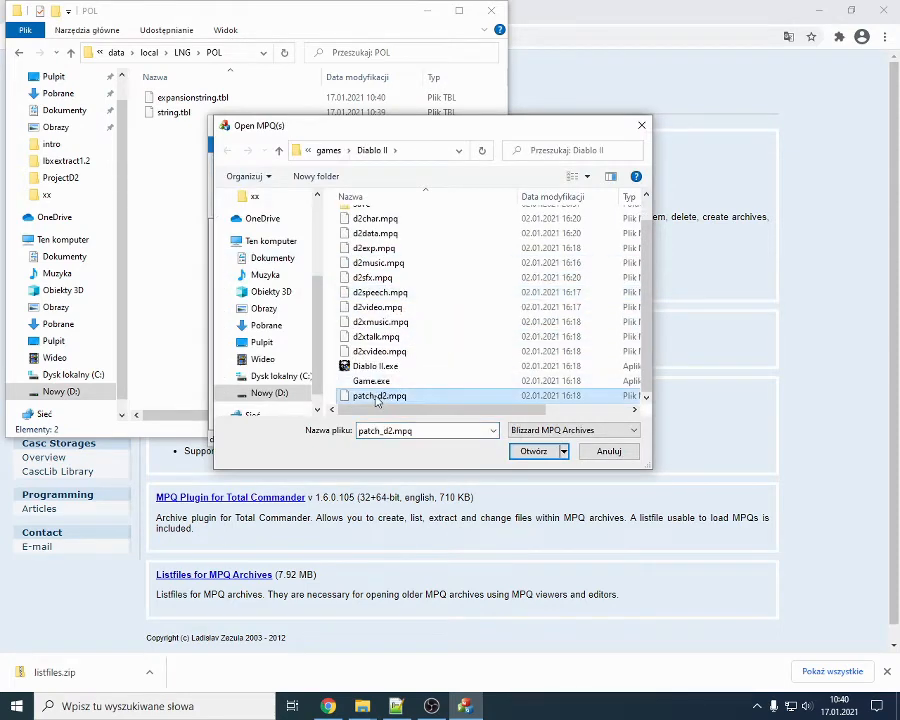
double_click(377, 397)
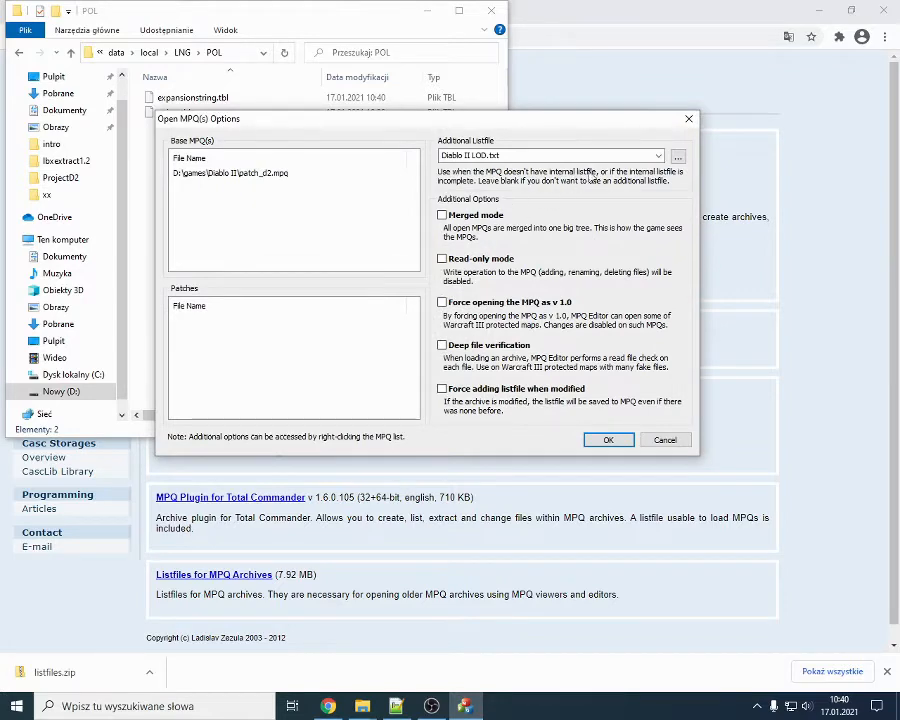
left_click(604, 440)
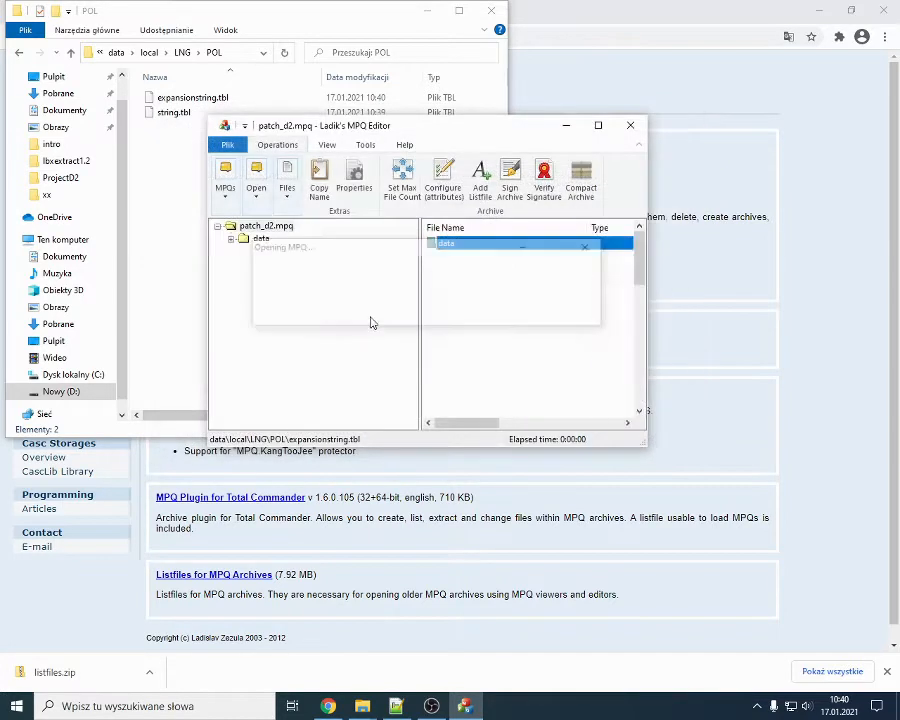
scroll(496, 330, "down", 6)
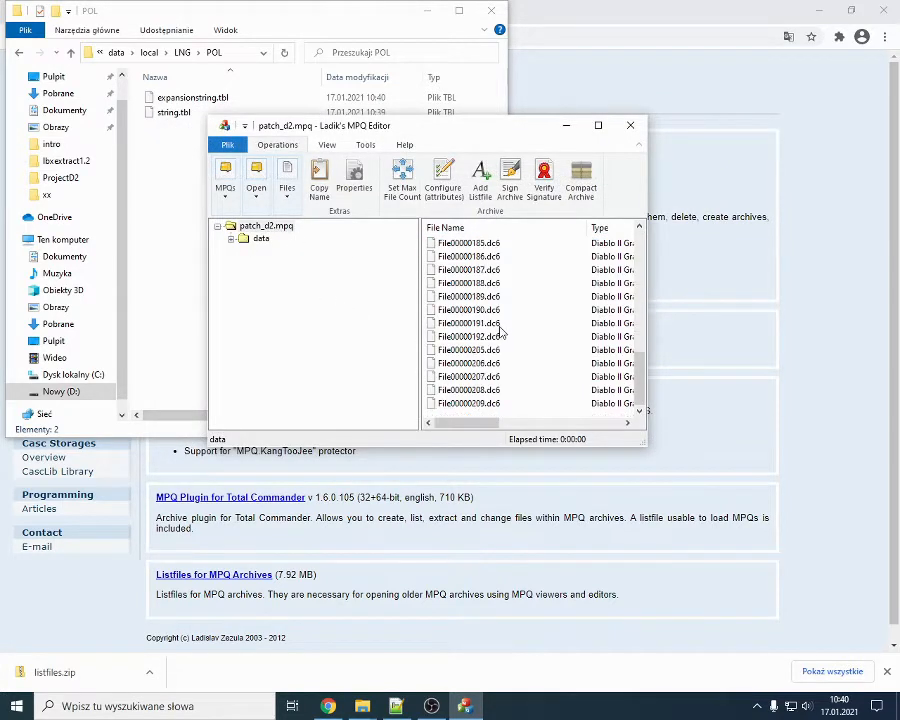
scroll(496, 330, "up", 10)
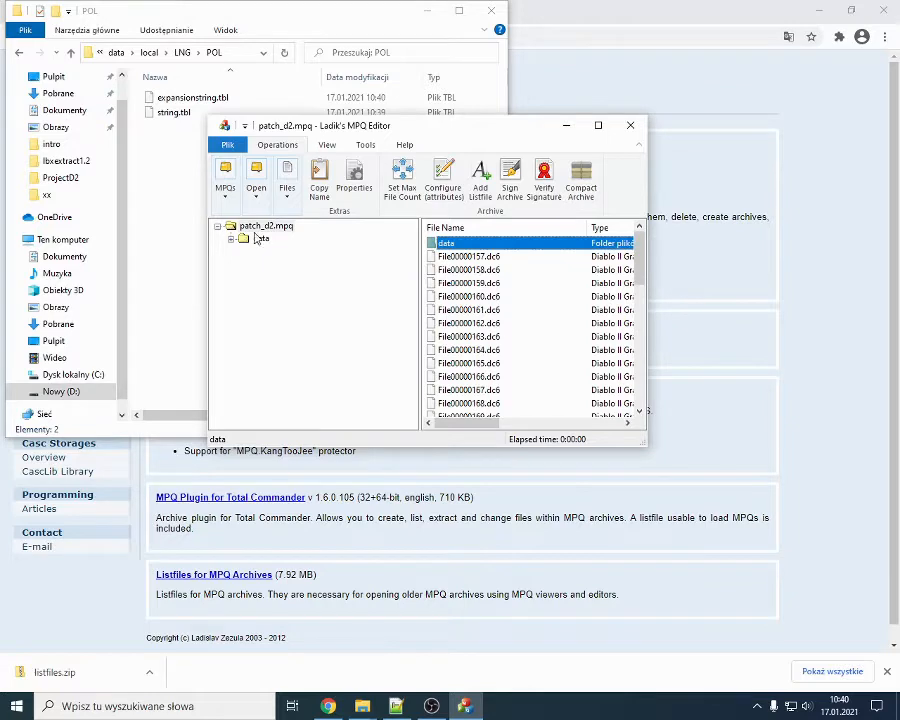
Step: Reopen the patch_d2.mpq archive from the main Diablo II folder
left_click(257, 186)
left_click(226, 182)
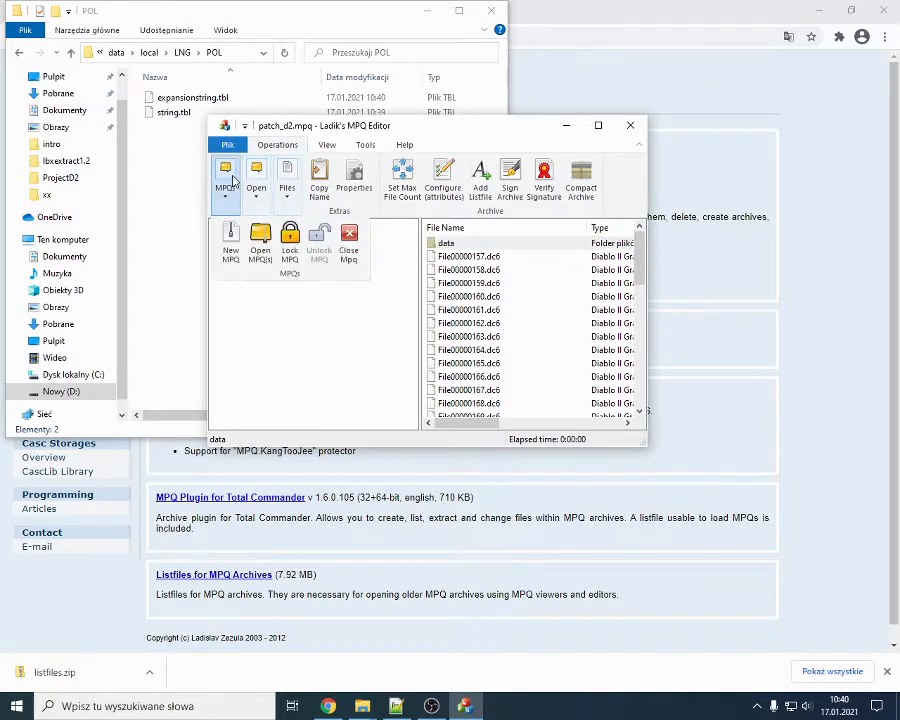
left_click(262, 234)
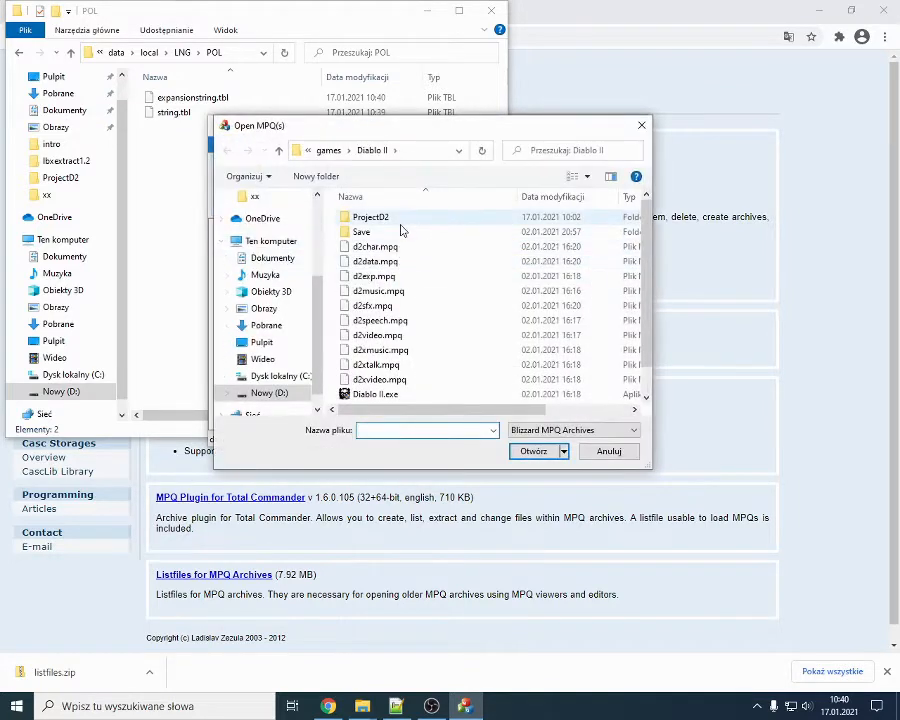
scroll(381, 398, "down", 2)
double_click(381, 396)
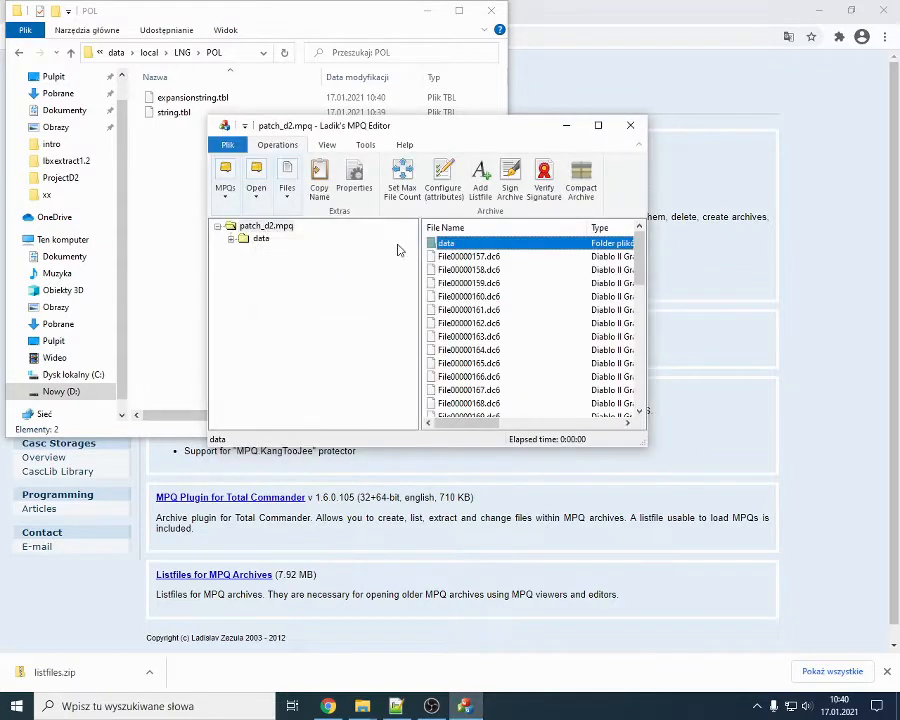
Step: Extract patchstring.tbl from the data\local\LNG\POL folder of patch_d2.mpq
left_click(231, 239)
left_click(244, 264)
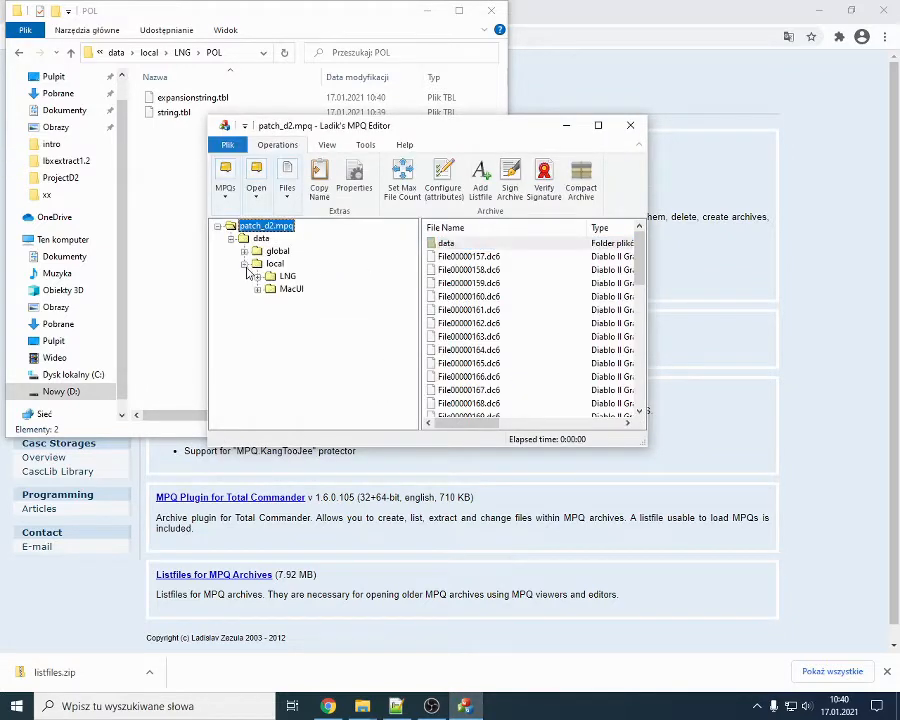
left_click(257, 276)
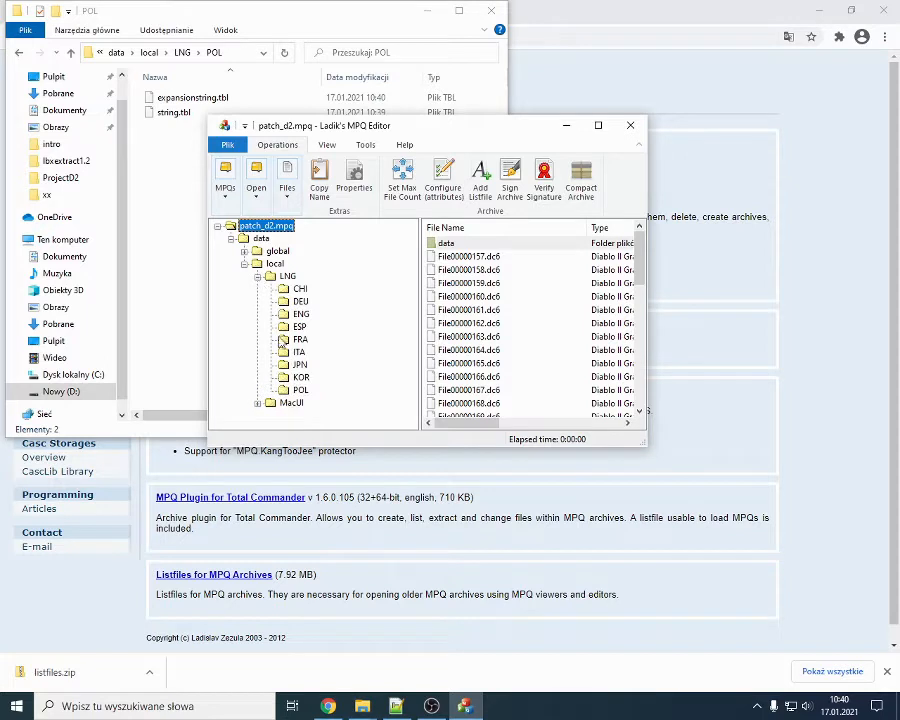
left_click(300, 390)
right_click(480, 250)
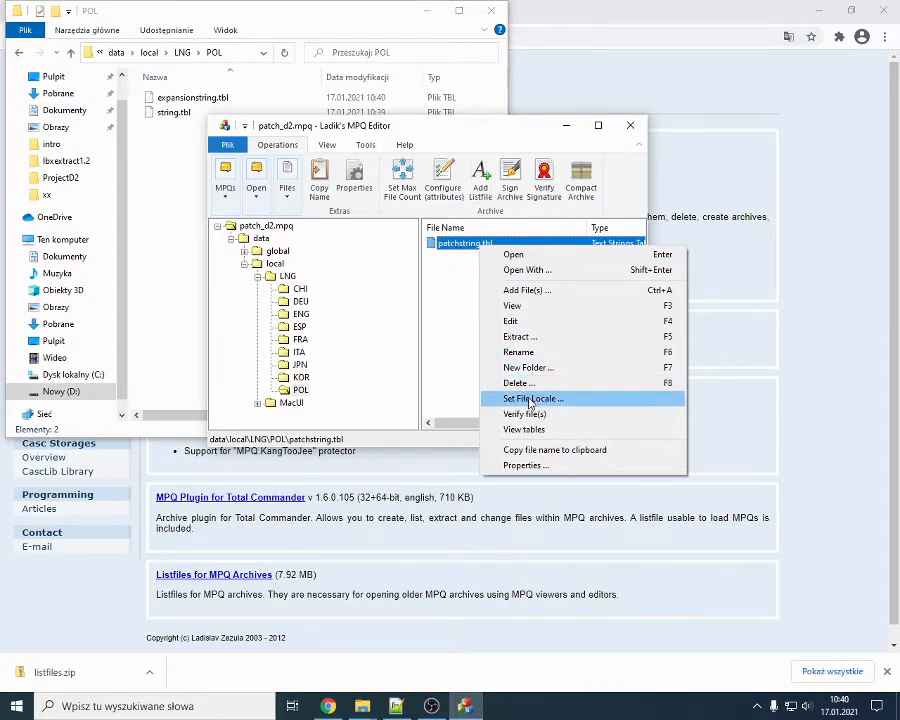
left_click(526, 336)
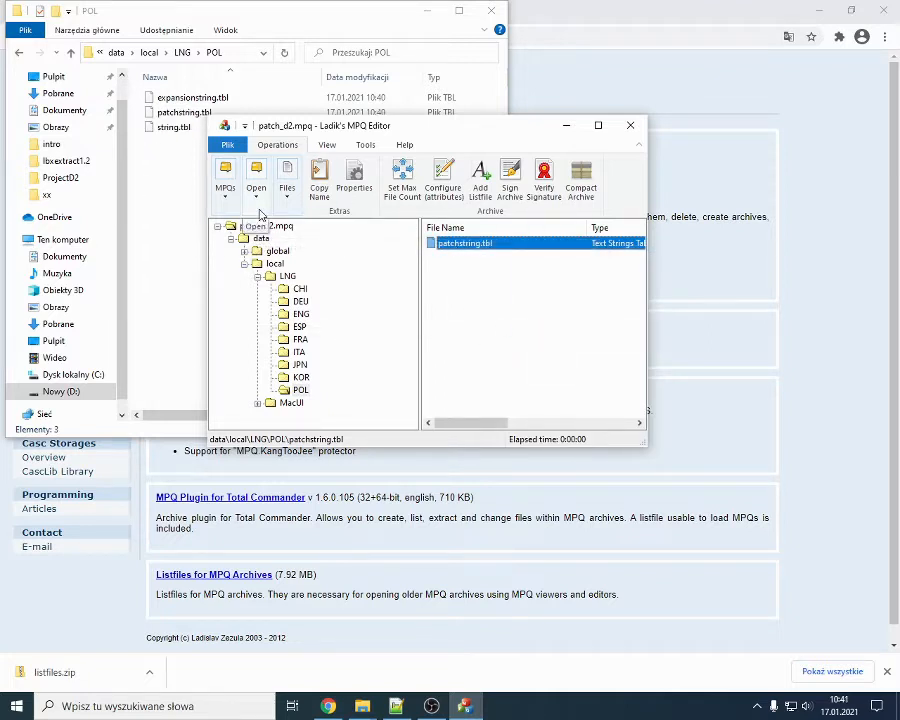
Step: Check expansionstring.tbl, patchstring.tbl and string.tbl in File Explorer's POL folder, and close MPQ Editor
left_click(172, 97)
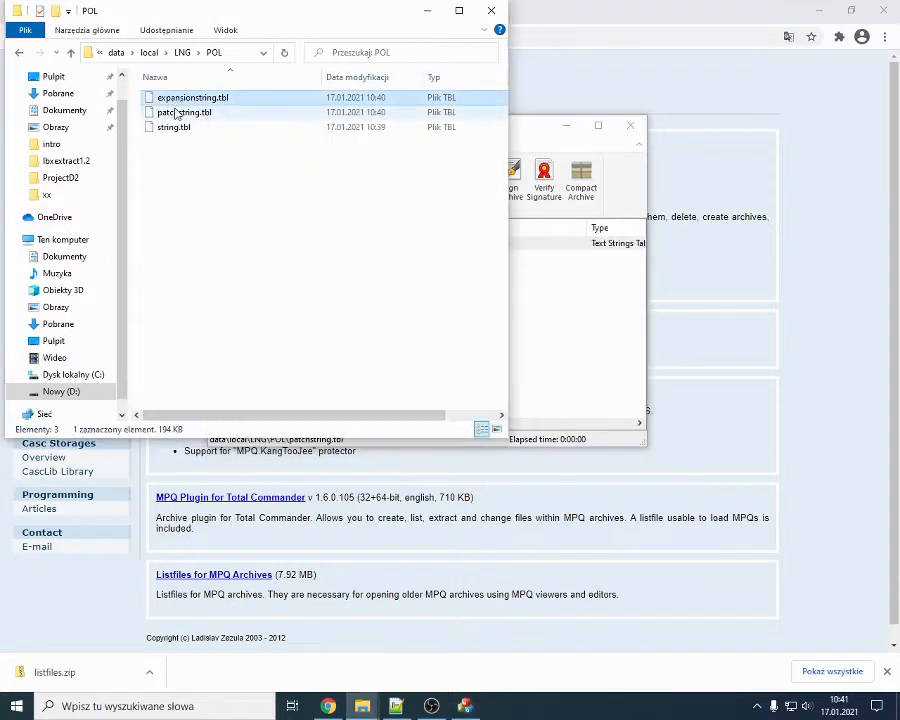
left_click(182, 112)
left_click(192, 127)
left_click(152, 96)
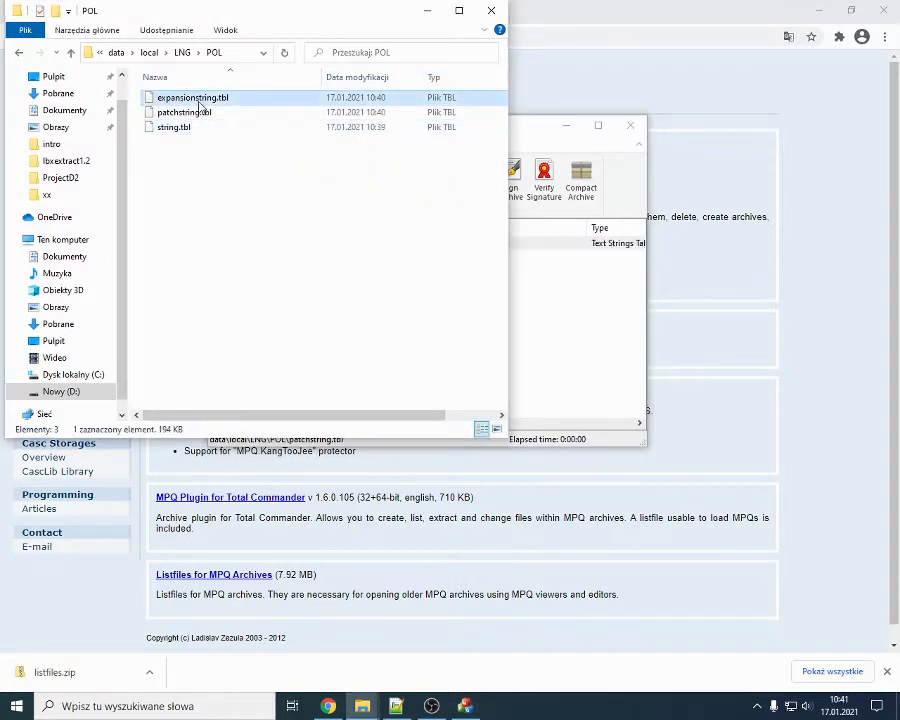
left_click(198, 128)
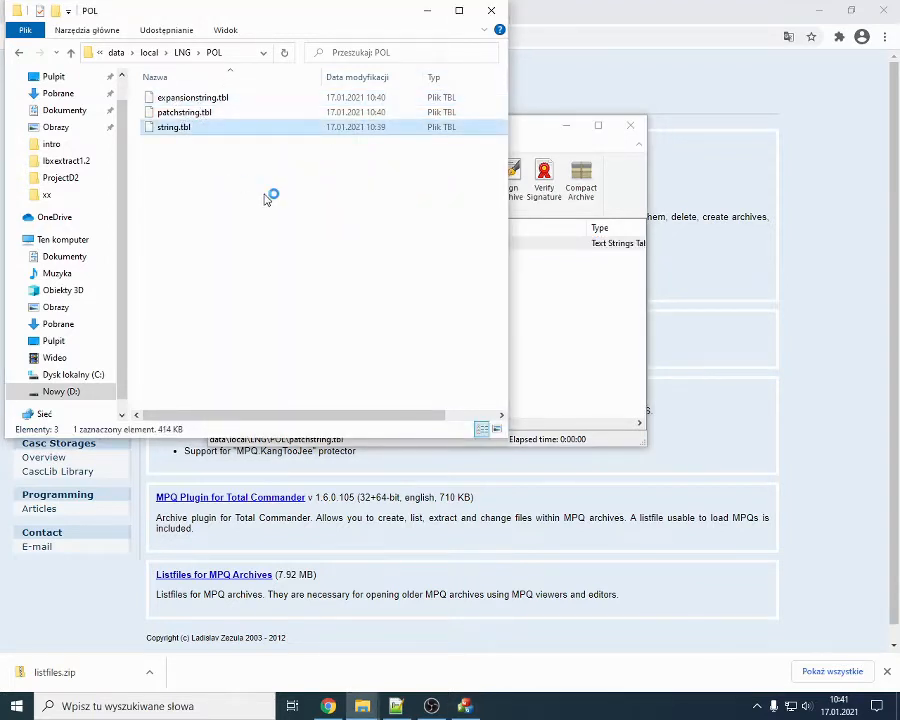
left_click(580, 314)
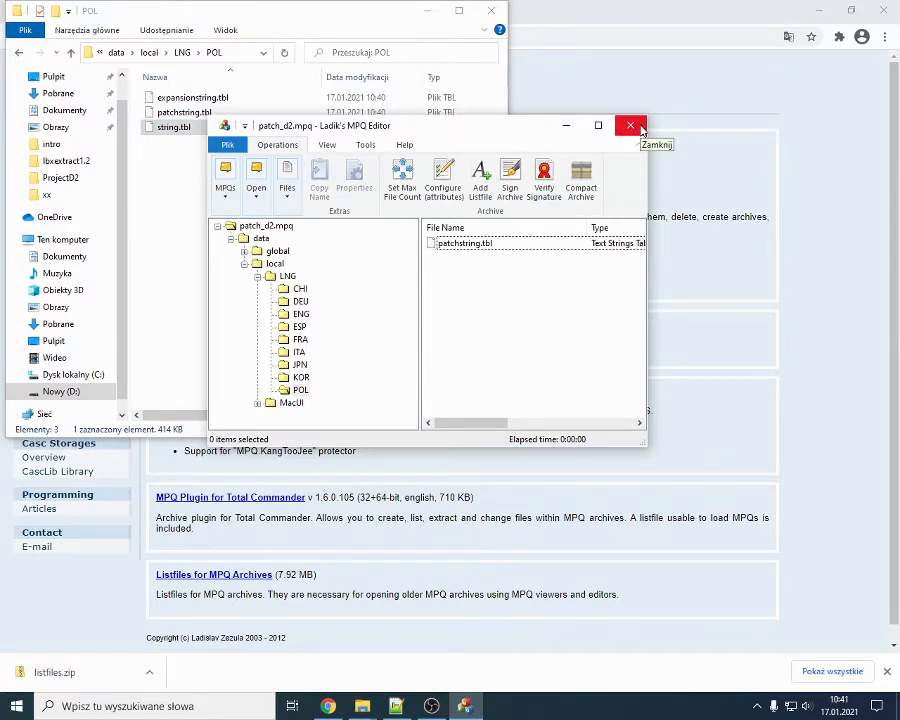
left_click(630, 126)
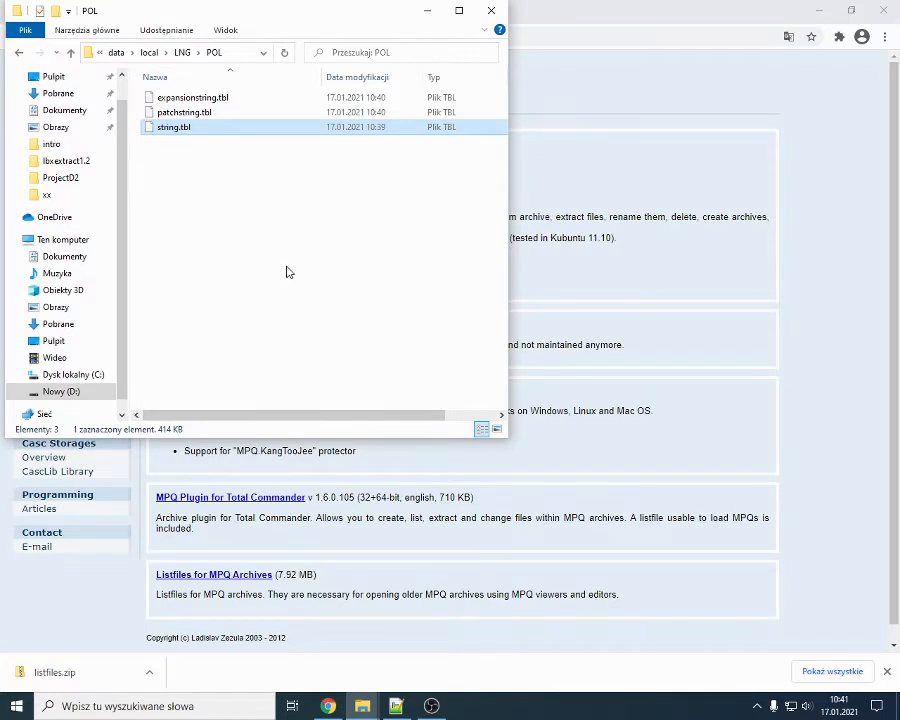
Step: Go back up to the Translate folder in File Explorer and select peer_tbl_editor_v338.zip
left_click(116, 52)
left_click(116, 52)
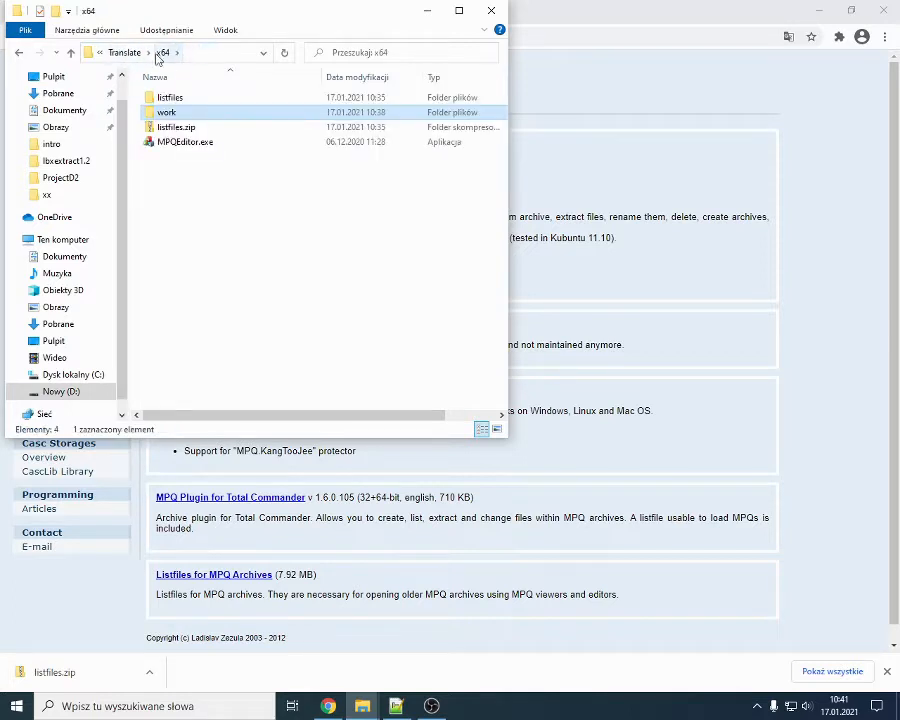
left_click(124, 52)
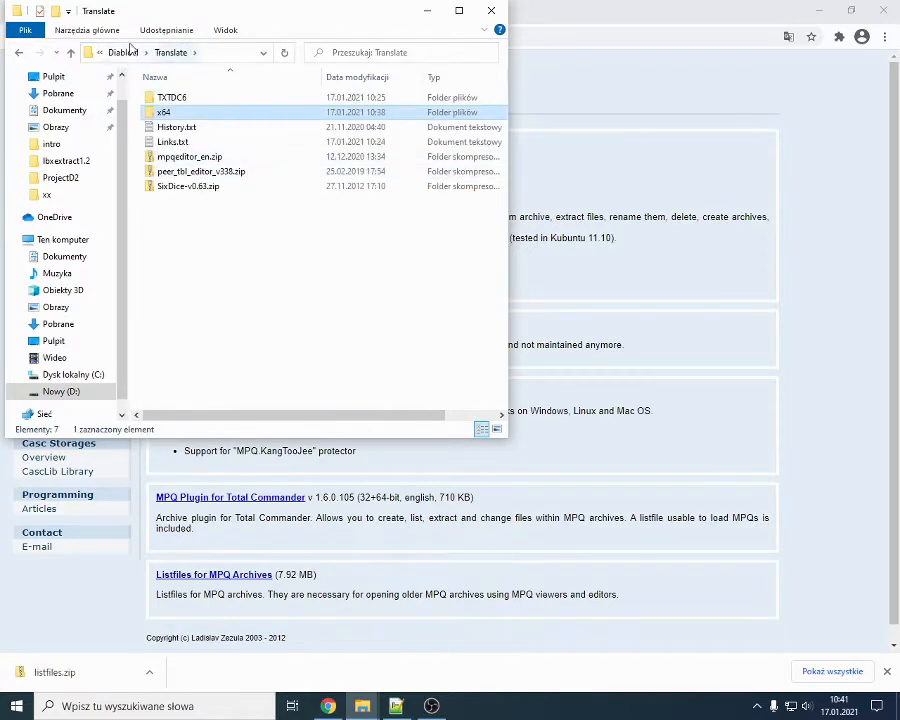
left_click(187, 172)
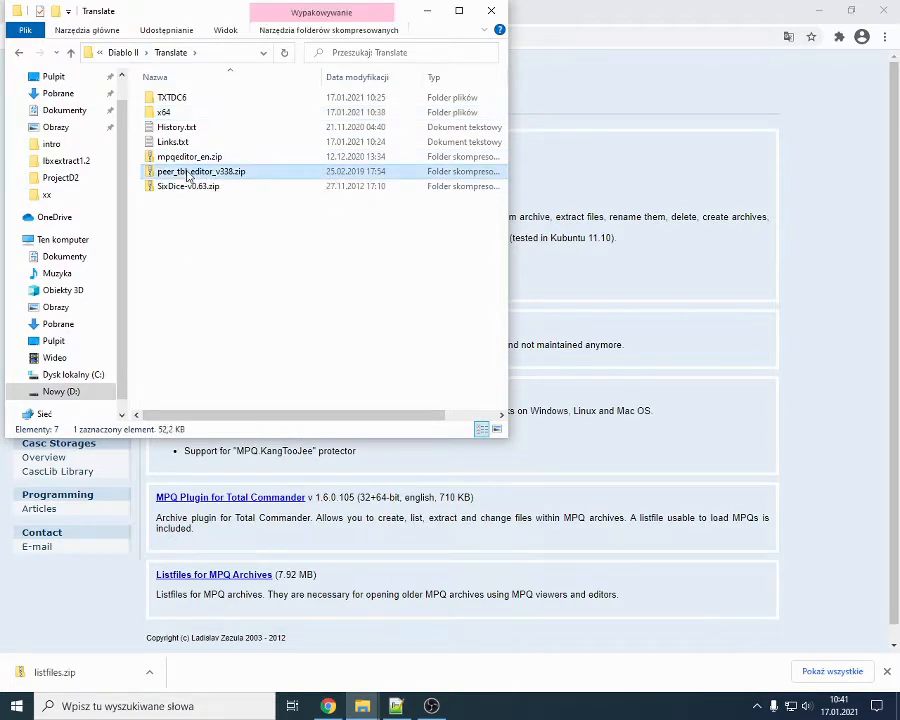
Step: Switch to the winmpq search tab in Chrome and search Google for "peer tbl"
left_click(135, 596)
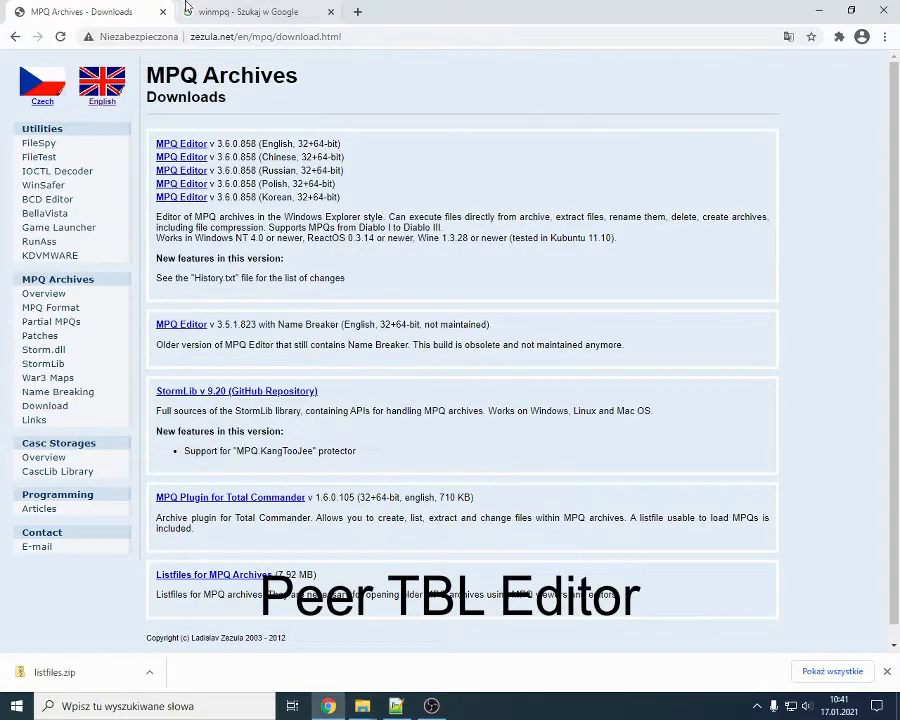
left_click(246, 14)
left_click(228, 40)
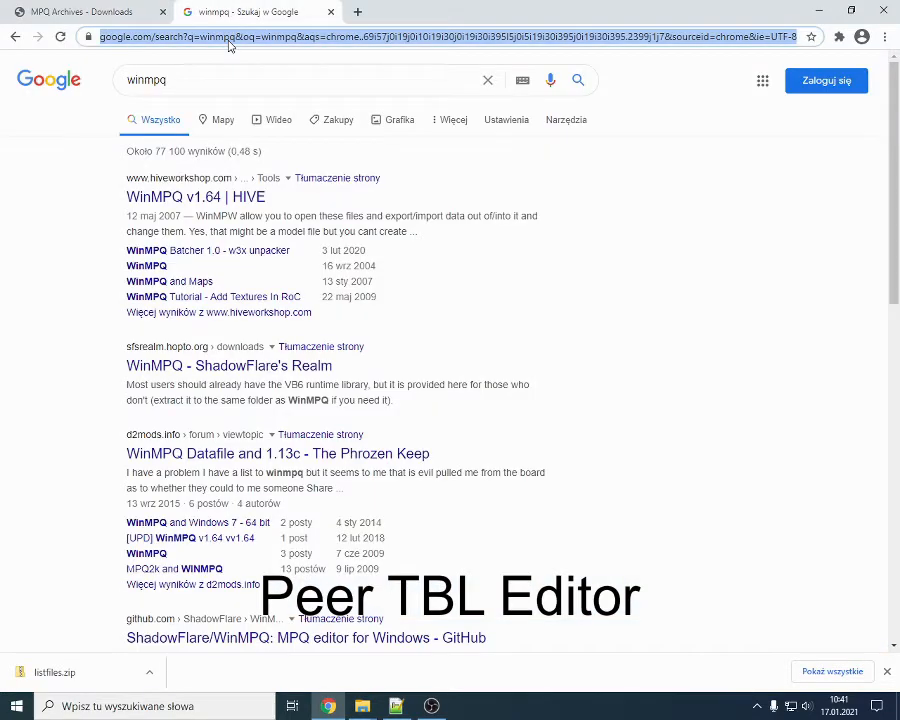
type("peer")
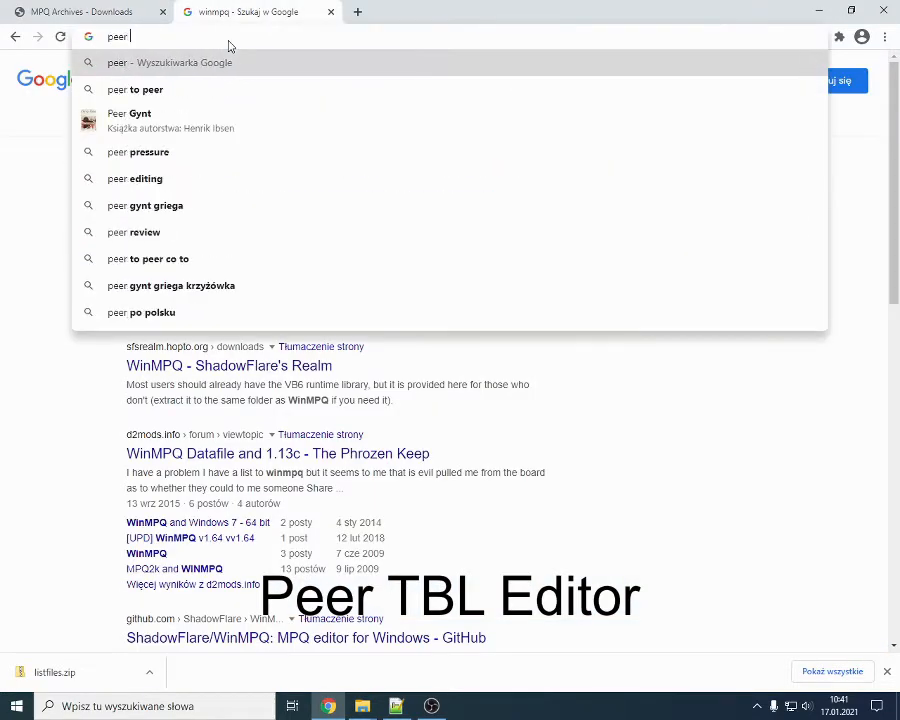
type(" tbl")
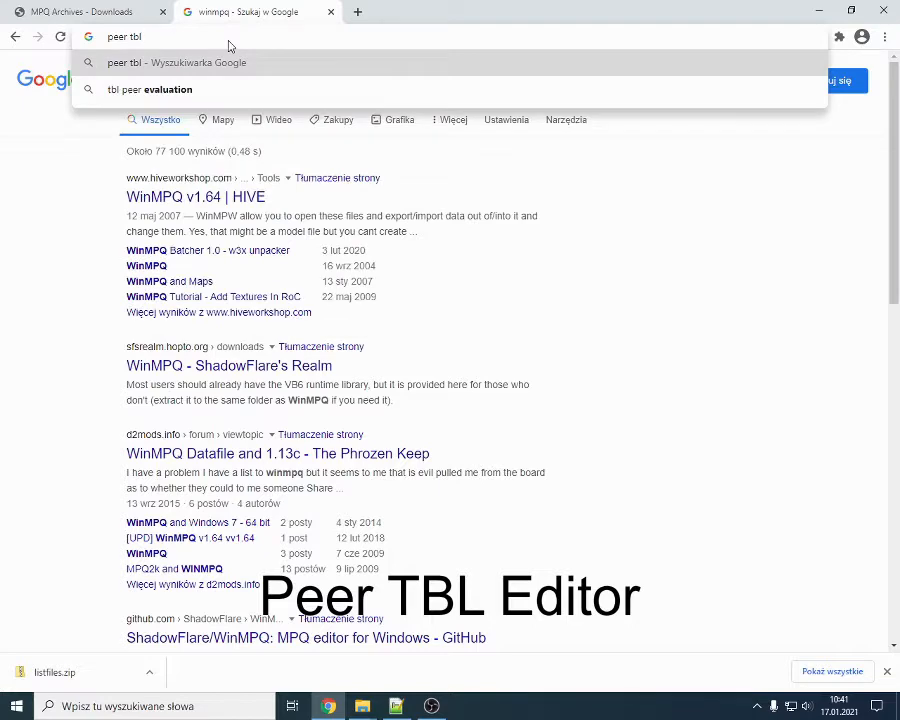
key("Return")
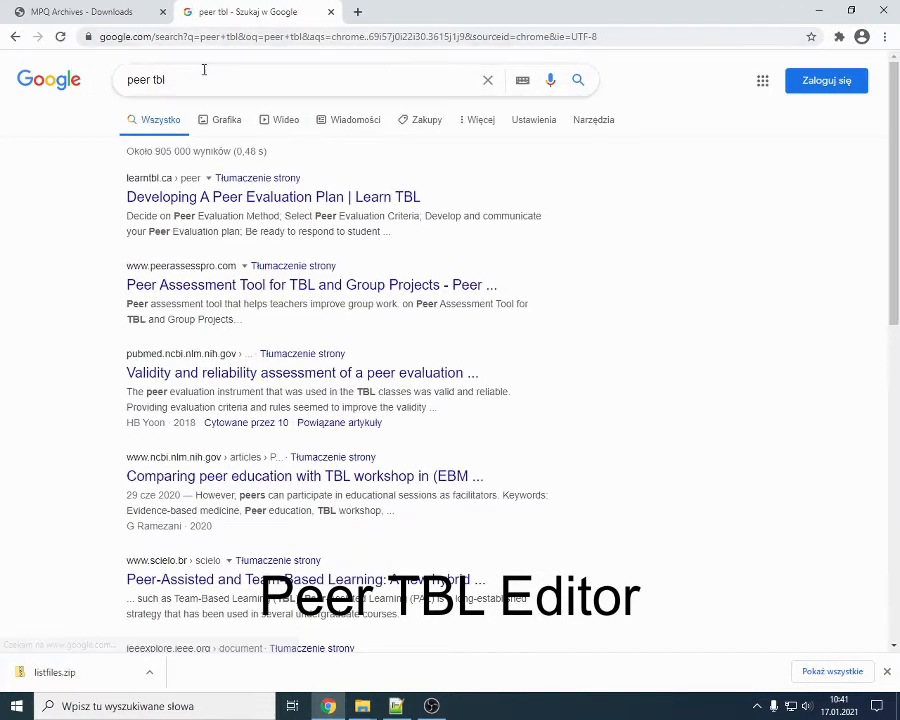
Step: Search Google for "phrozen keep tools" and open The Phrozen Keep's Tools forum
left_click(178, 37)
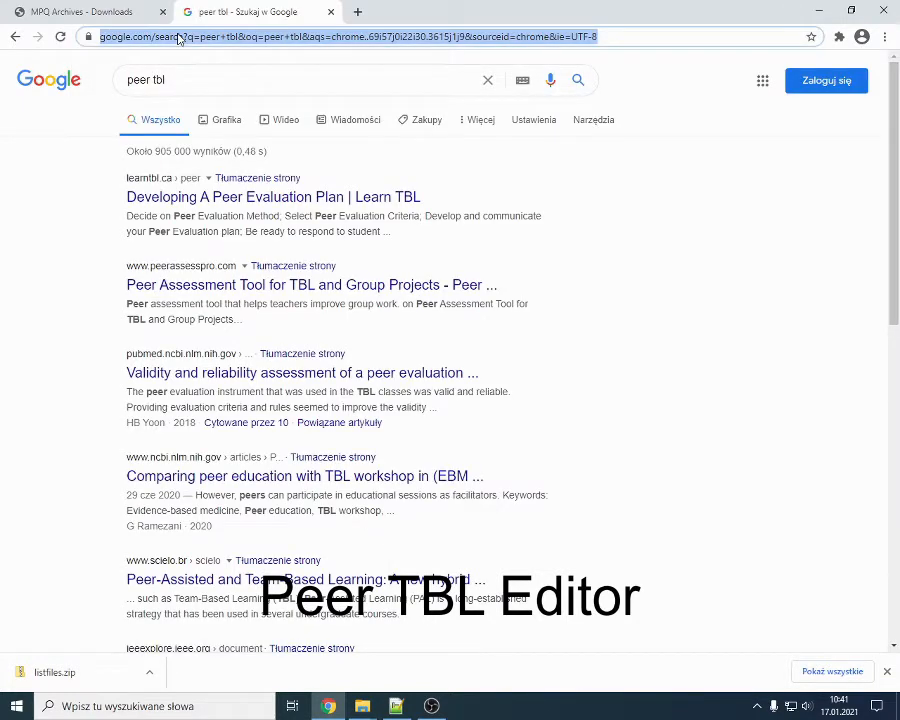
type("phr")
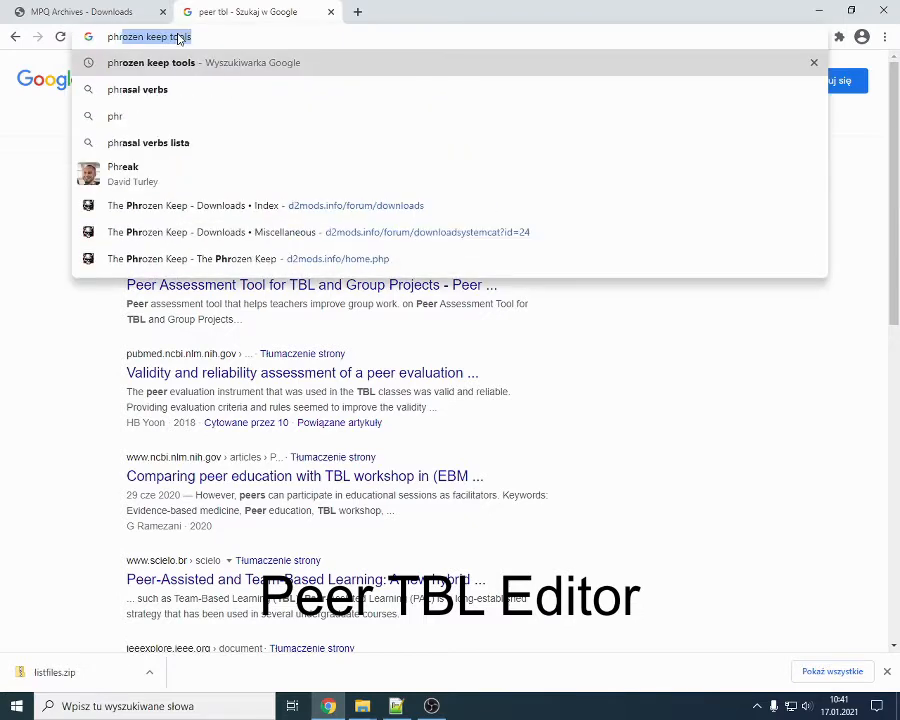
key("Return")
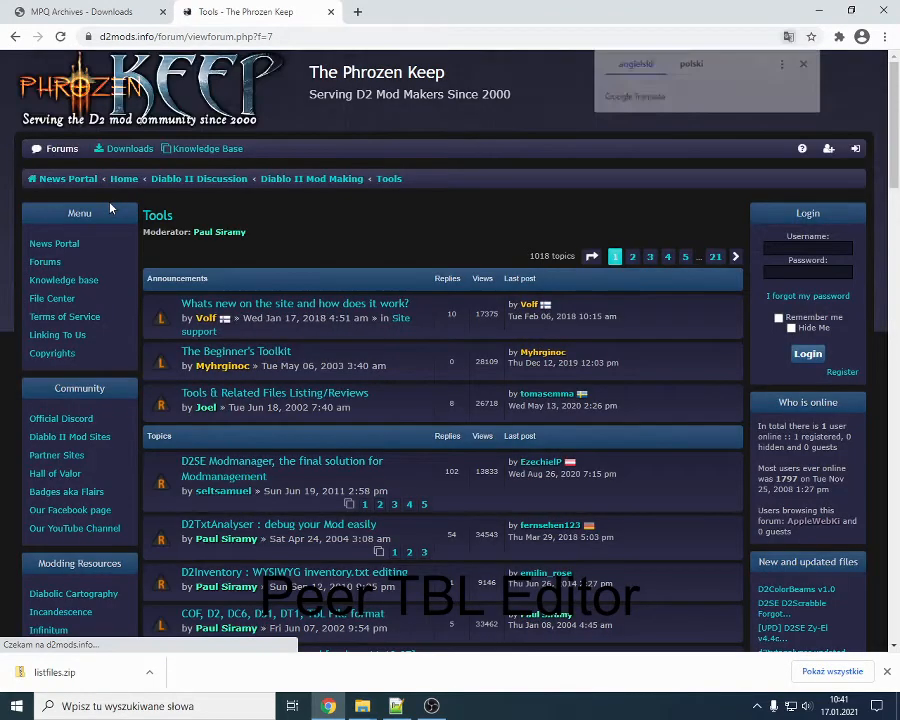
Step: Open The Phrozen Keep's Knowledge Base and look through its list of articles
left_click(214, 152)
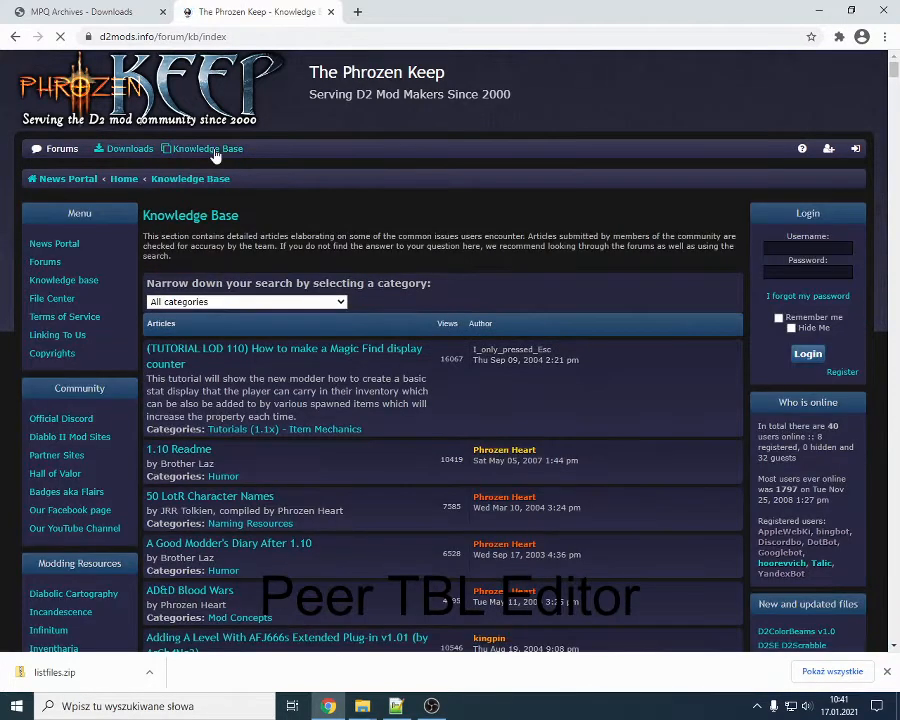
scroll(243, 476, "down", 4)
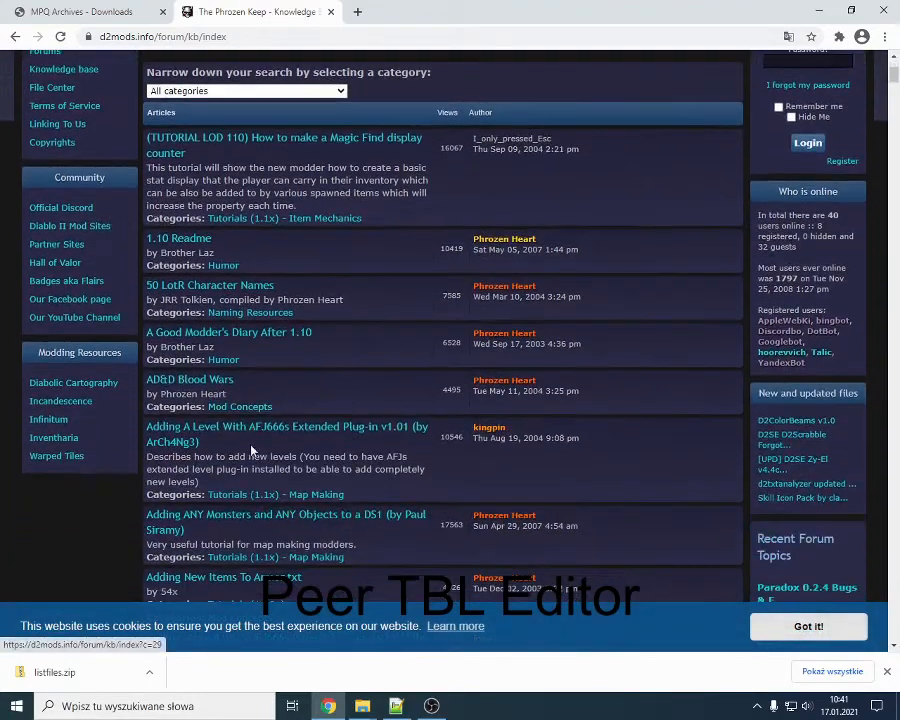
scroll(250, 428, "down", 3)
scroll(146, 430, "down", 5)
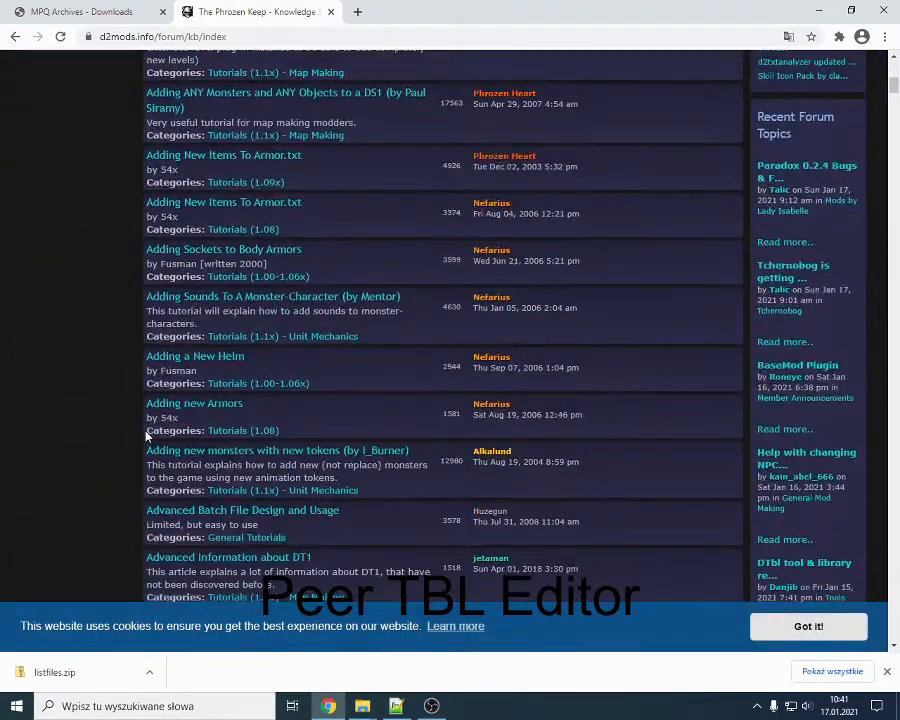
scroll(146, 436, "down", 19)
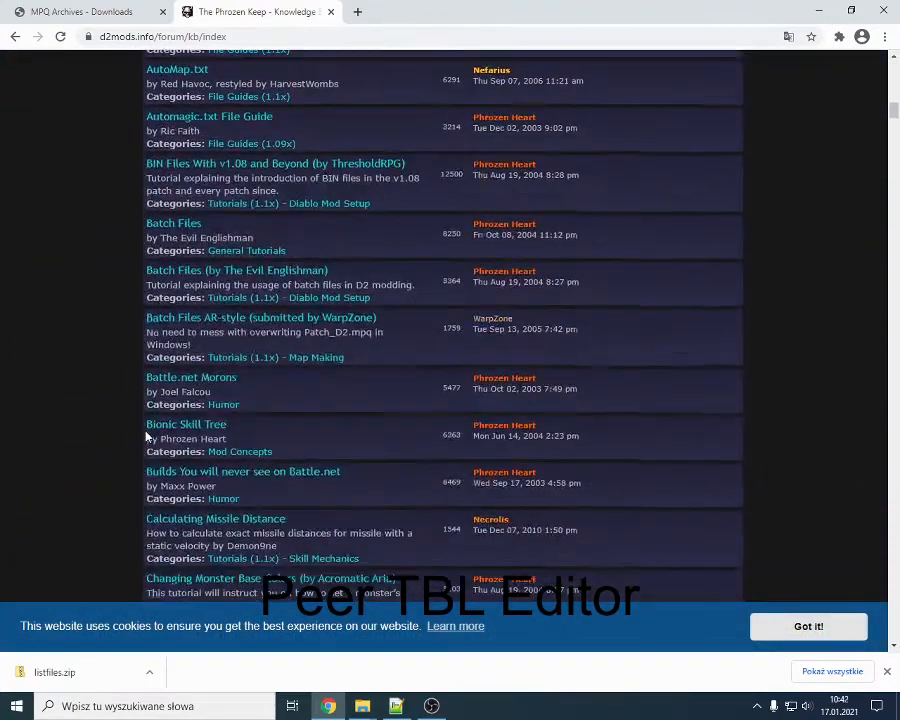
scroll(146, 436, "down", 3)
scroll(146, 436, "up", 20)
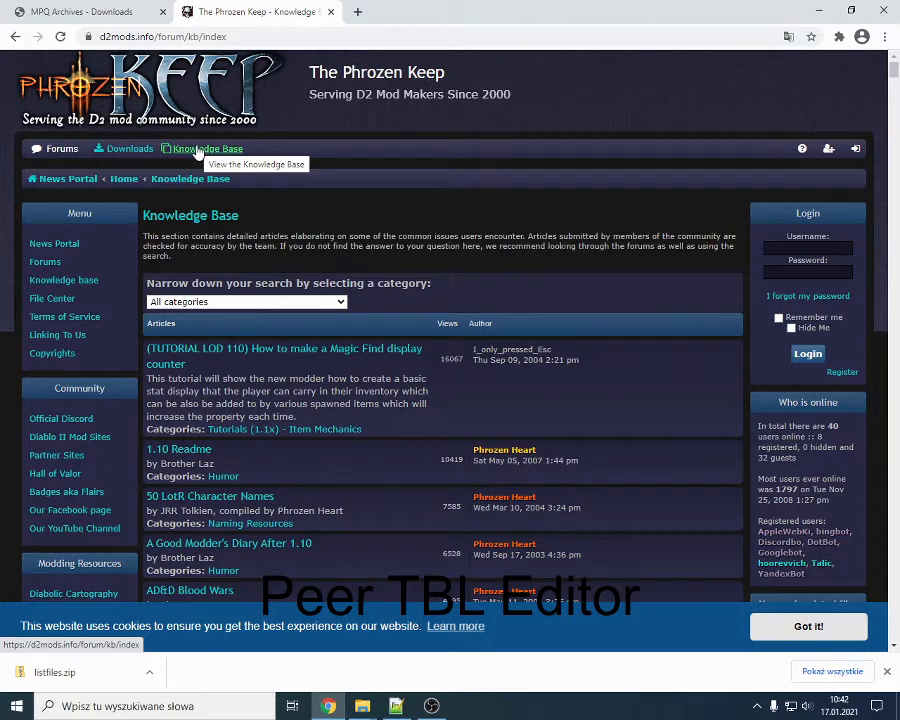
Step: Open the String Editing category in the site's Downloads and look through the listed editors, including Peer TBL Editor v3.38
left_click(131, 152)
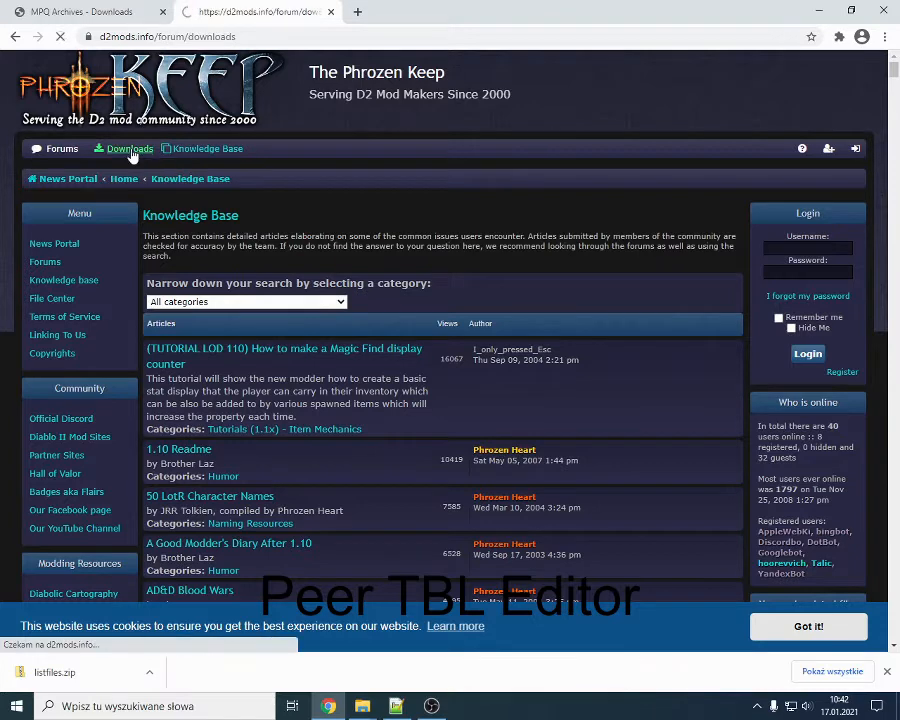
scroll(140, 167, "down", 1)
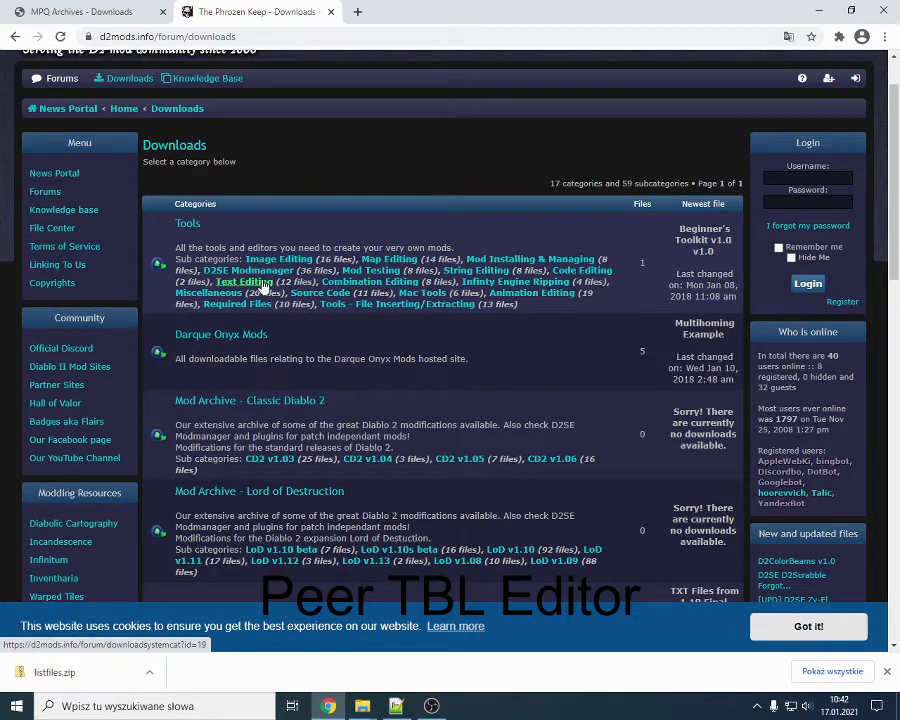
left_click(477, 271)
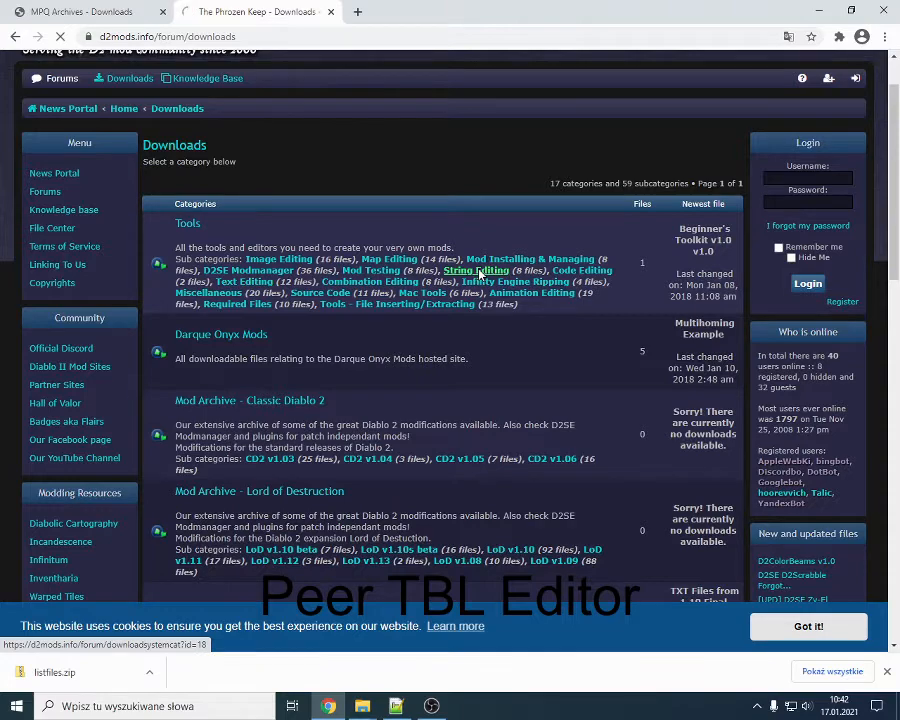
scroll(306, 345, "down", 5)
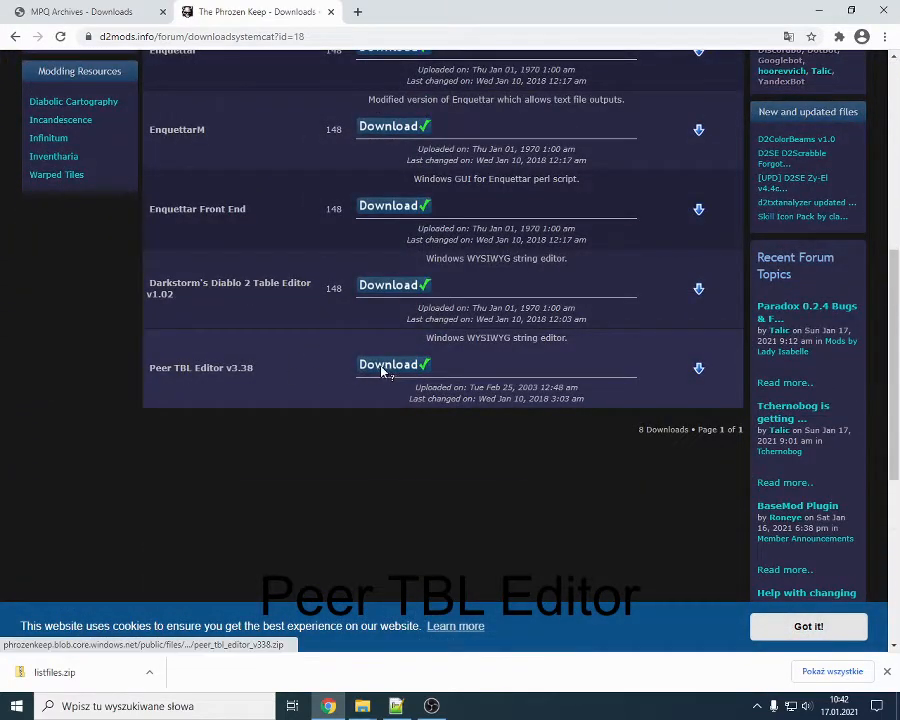
scroll(270, 387, "up", 1)
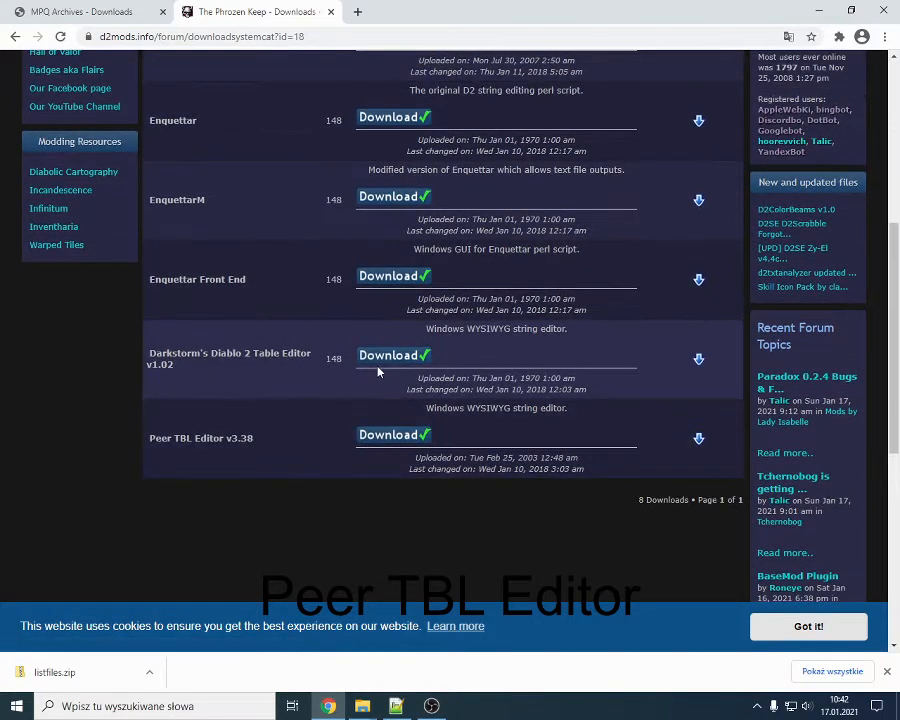
scroll(135, 403, "up", 2)
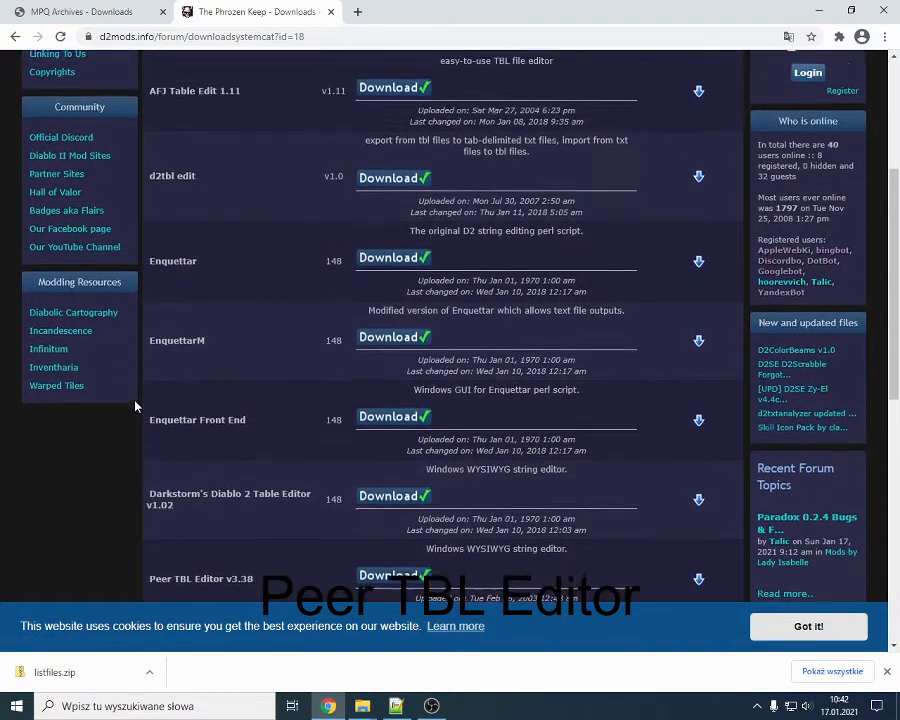
scroll(136, 407, "up", 3)
scroll(137, 408, "down", 3)
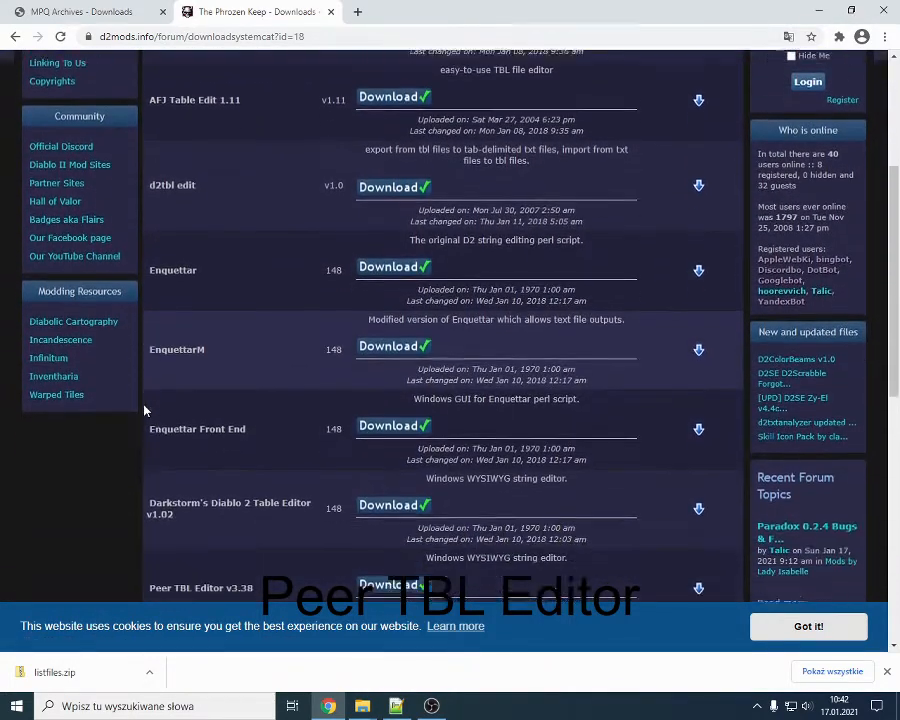
scroll(144, 408, "up", 4)
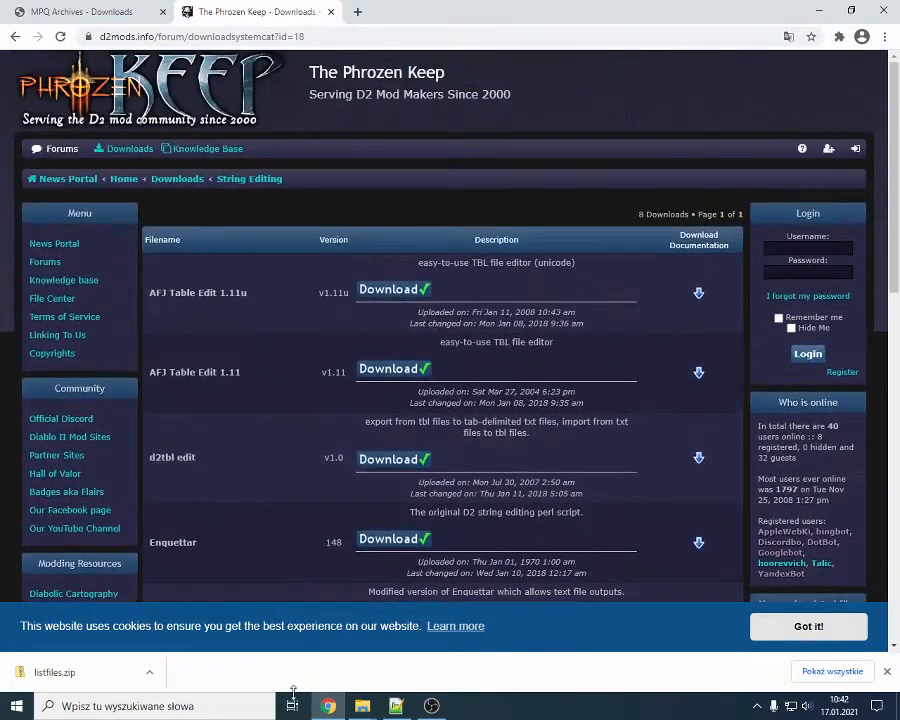
Step: Return to the Translate folder in File Explorer and extract peer_tbl_editor_v338.zip into its own subfolder with 7-Zip
left_click(362, 706)
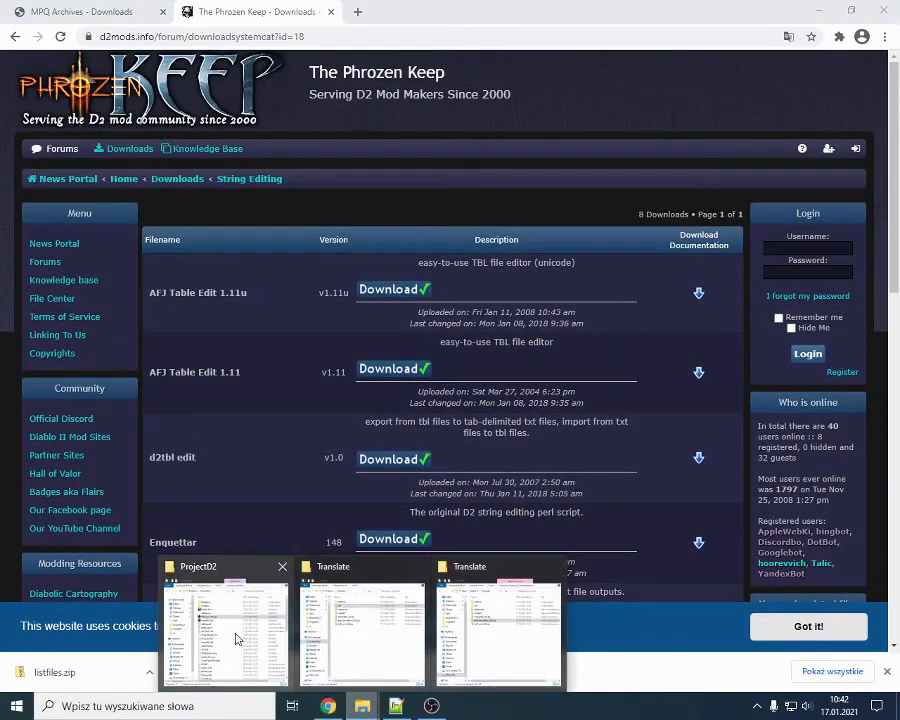
left_click(497, 632)
left_click(574, 326)
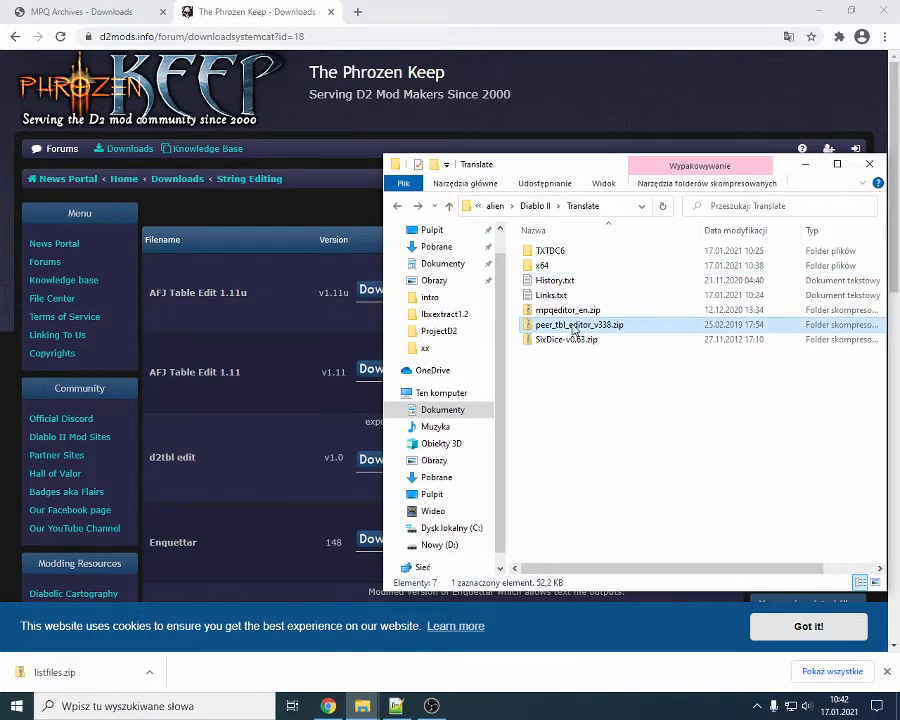
right_click(574, 328)
left_click(549, 326)
double_click(546, 320)
left_click(399, 207)
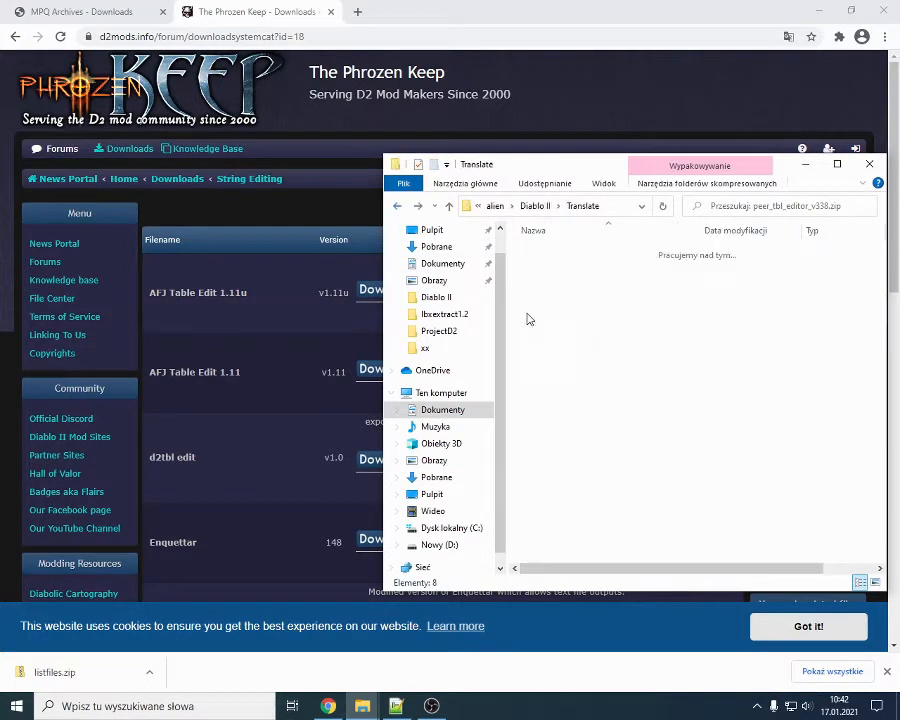
right_click(552, 325)
mouse_move(589, 388)
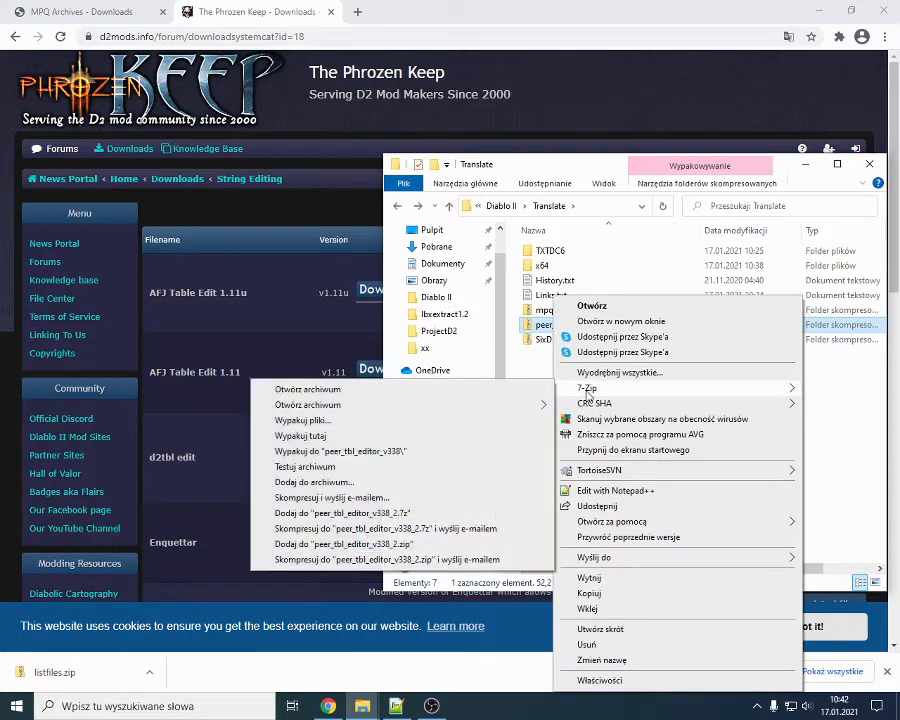
left_click(346, 455)
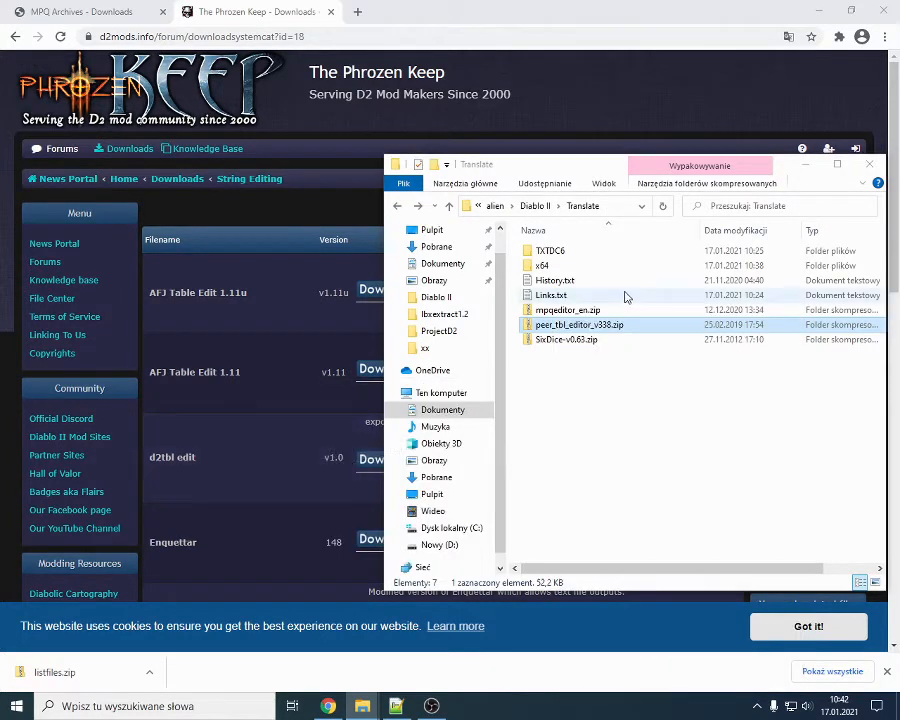
Step: Launch Peer TBL Editor.exe from the extracted peer_tbl_editor_v338 folder and move its window clear of the file list
left_click(588, 256)
double_click(588, 256)
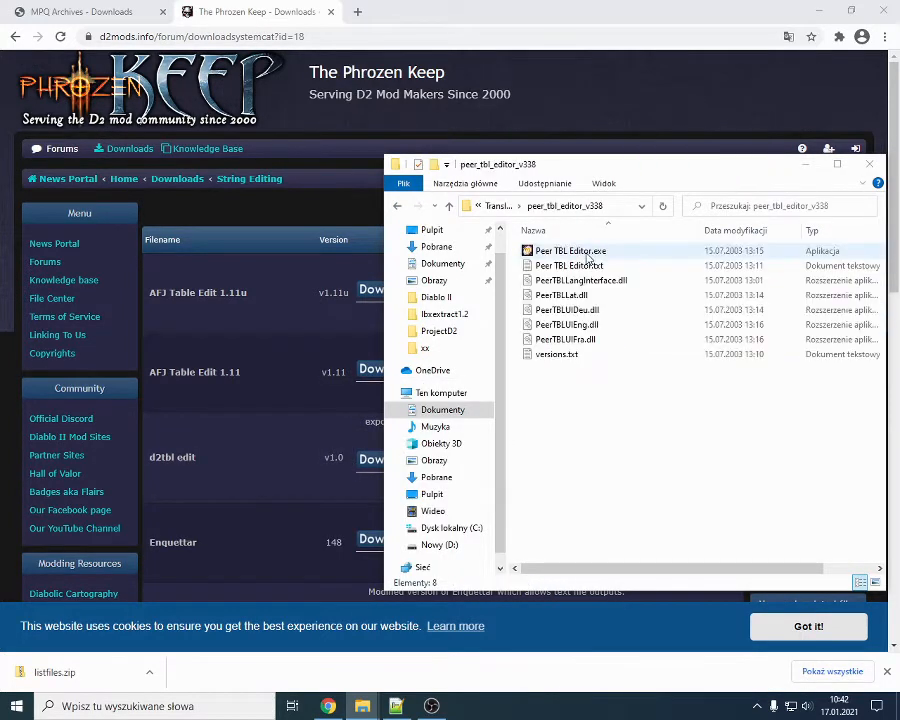
double_click(577, 252)
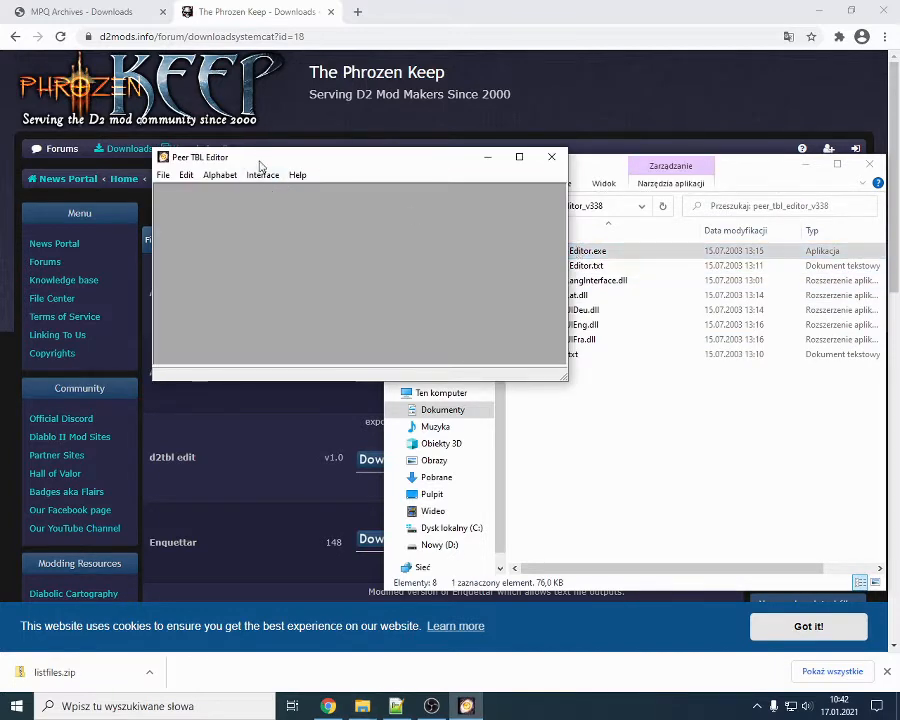
left_click_drag(259, 165, 211, 118)
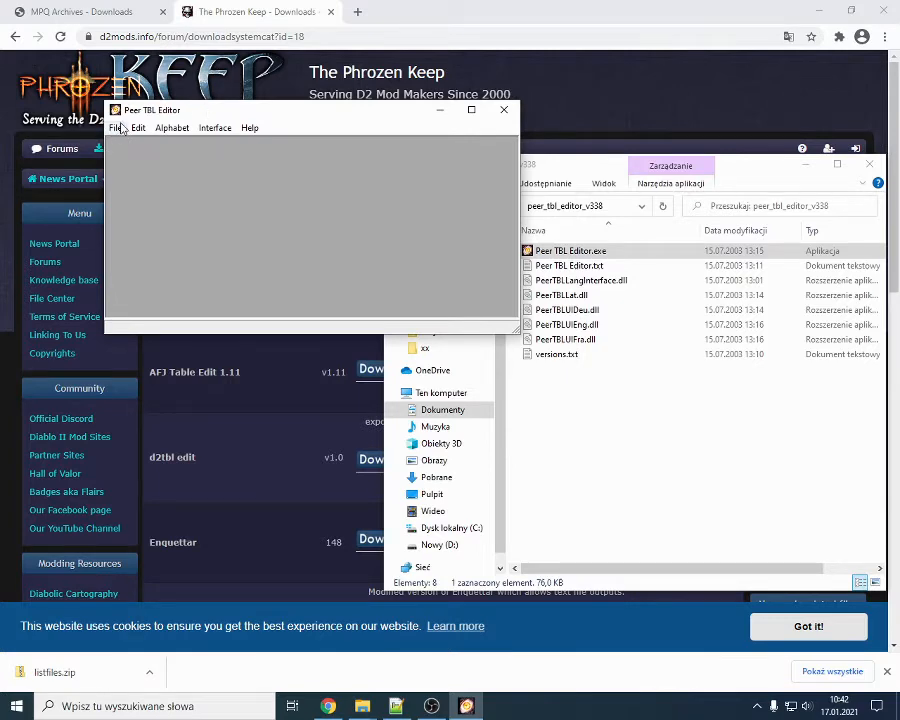
Step: Start opening a TBL file and browse from Documents through alien and Diablo II to the Translate folder
left_click(116, 128)
left_click(135, 145)
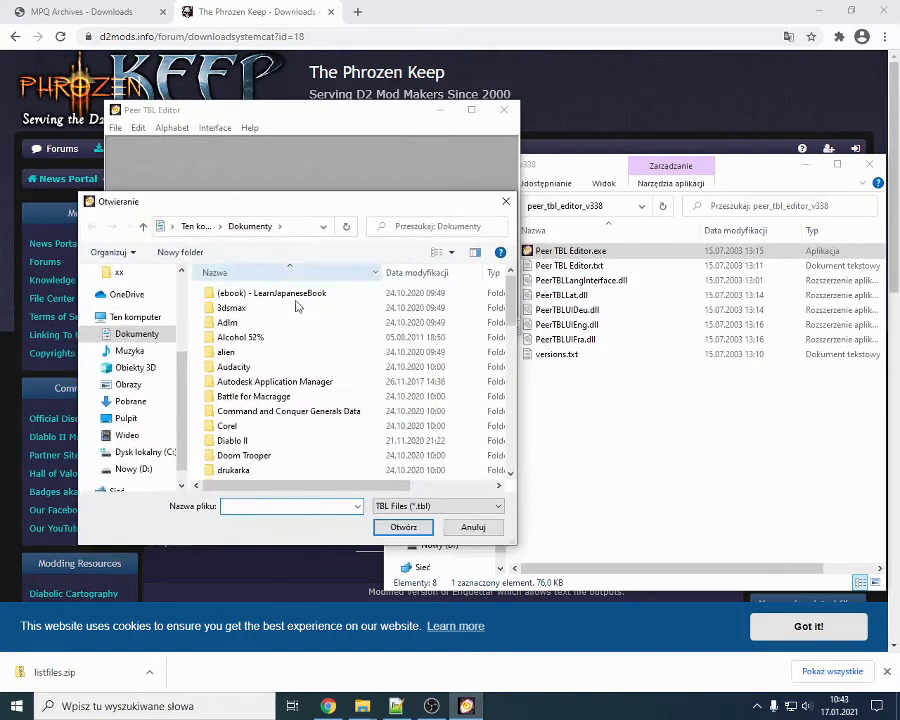
scroll(247, 375, "down", 4)
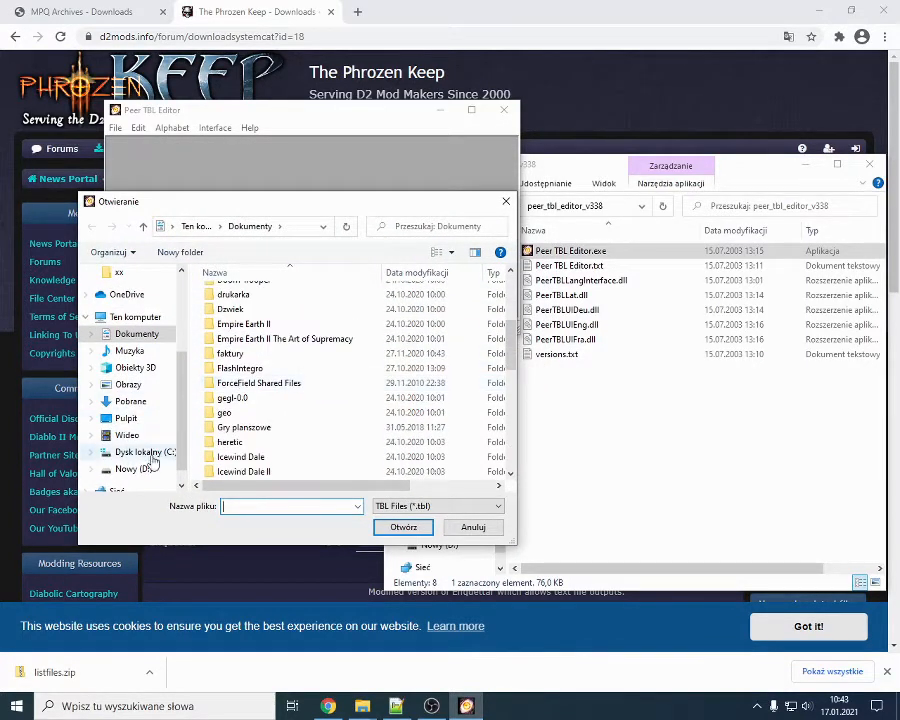
scroll(236, 390, "up", 4)
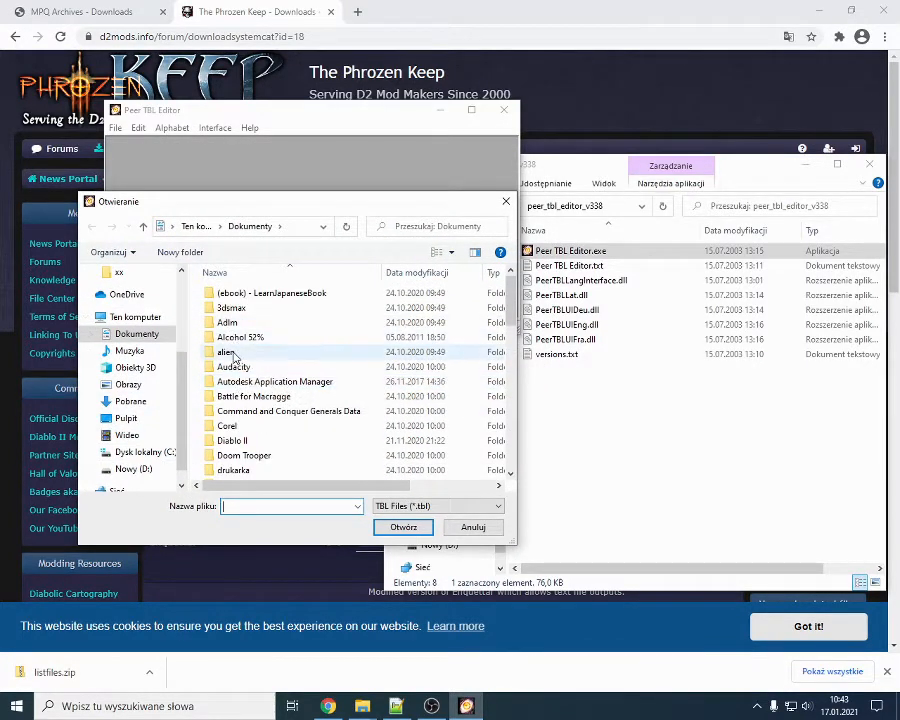
double_click(228, 352)
scroll(258, 420, "down", 5)
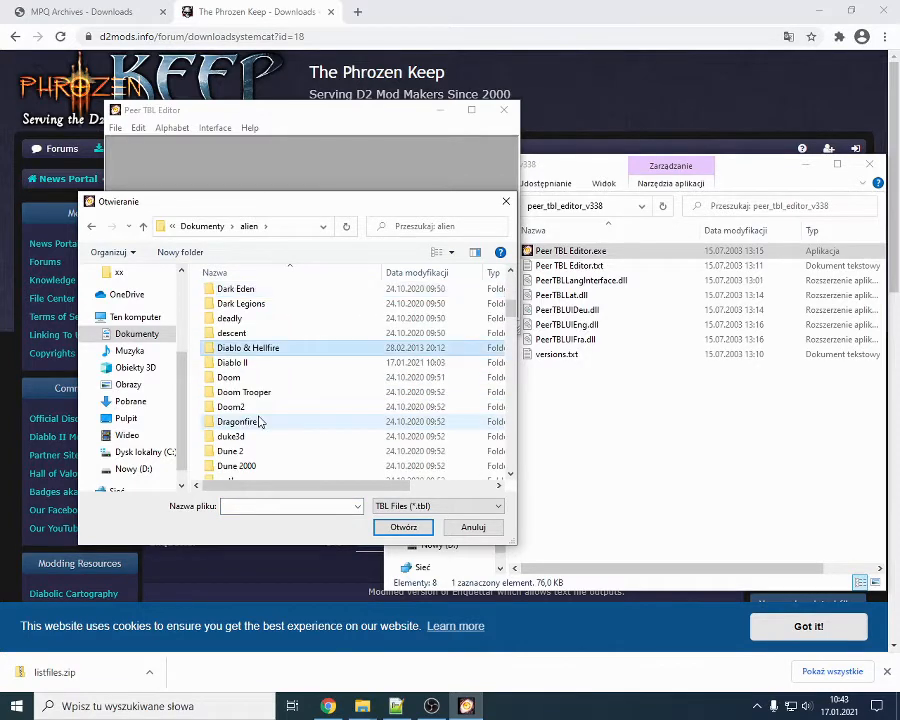
double_click(255, 366)
scroll(266, 386, "down", 2)
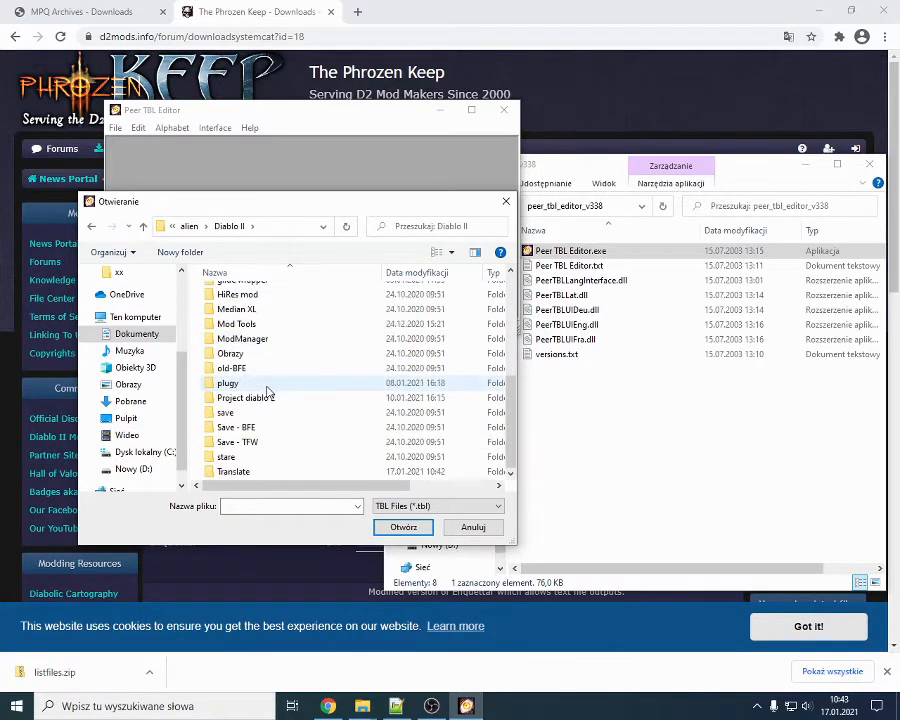
double_click(252, 472)
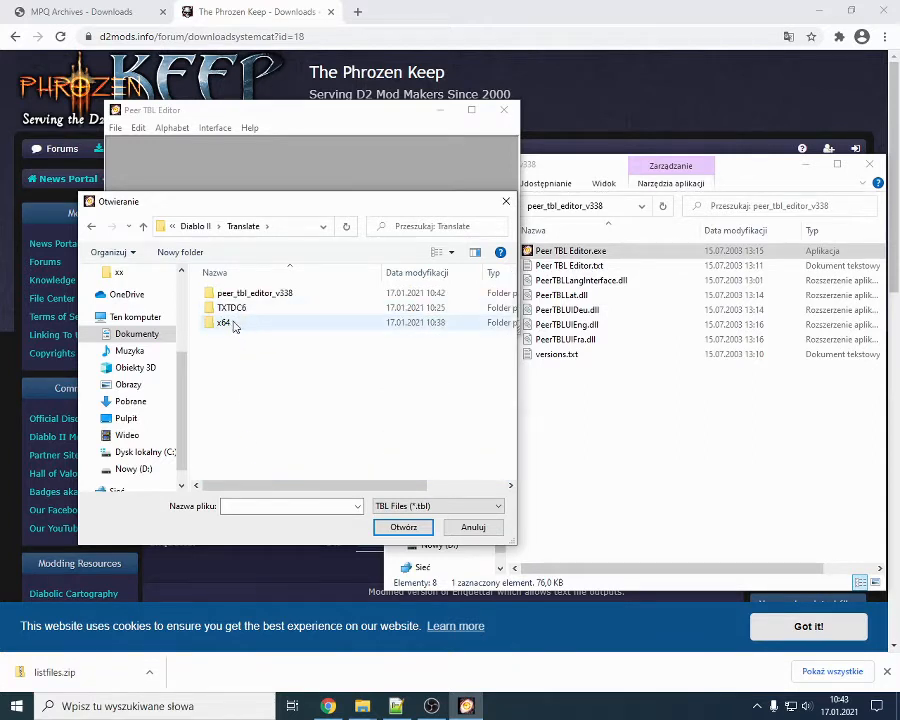
Step: Open the English string.tbl from x64\work\data\local\LNG\ENG inside the Translate folder
double_click(232, 325)
double_click(231, 311)
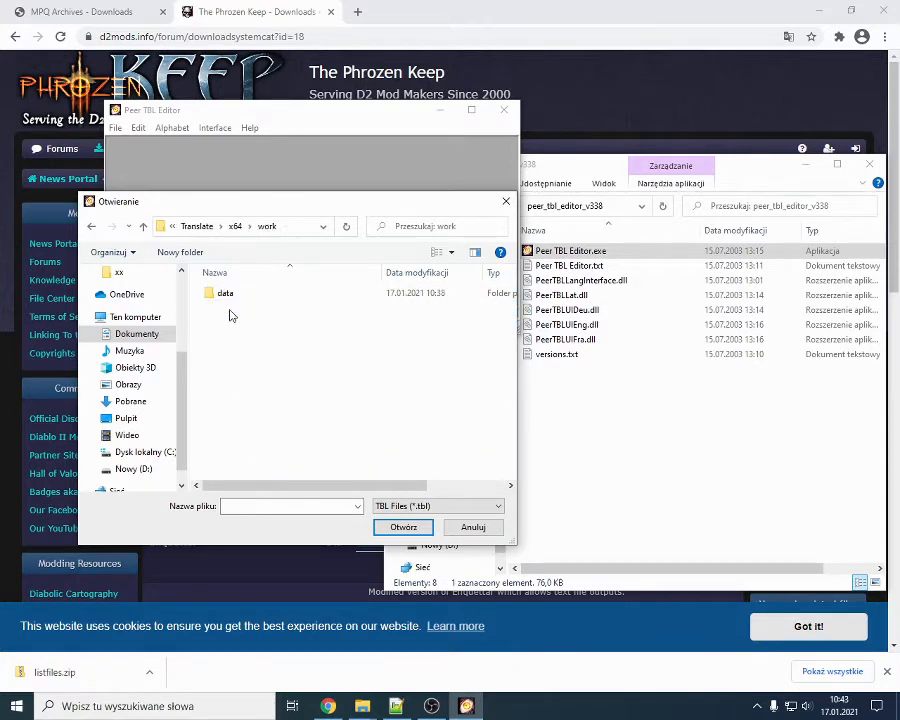
left_click(226, 294)
double_click(230, 296)
double_click(230, 296)
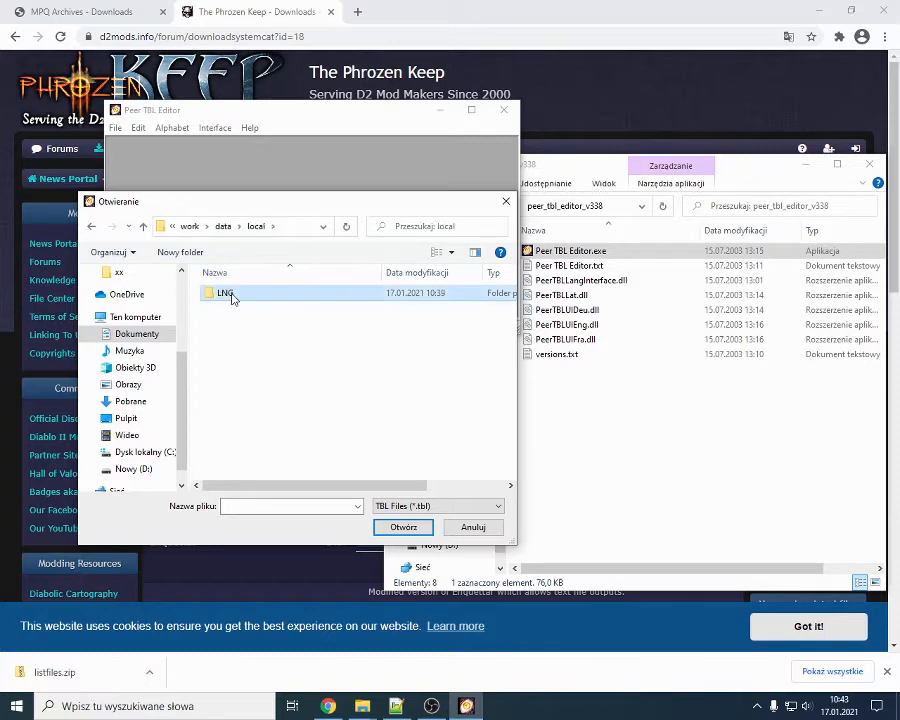
double_click(231, 296)
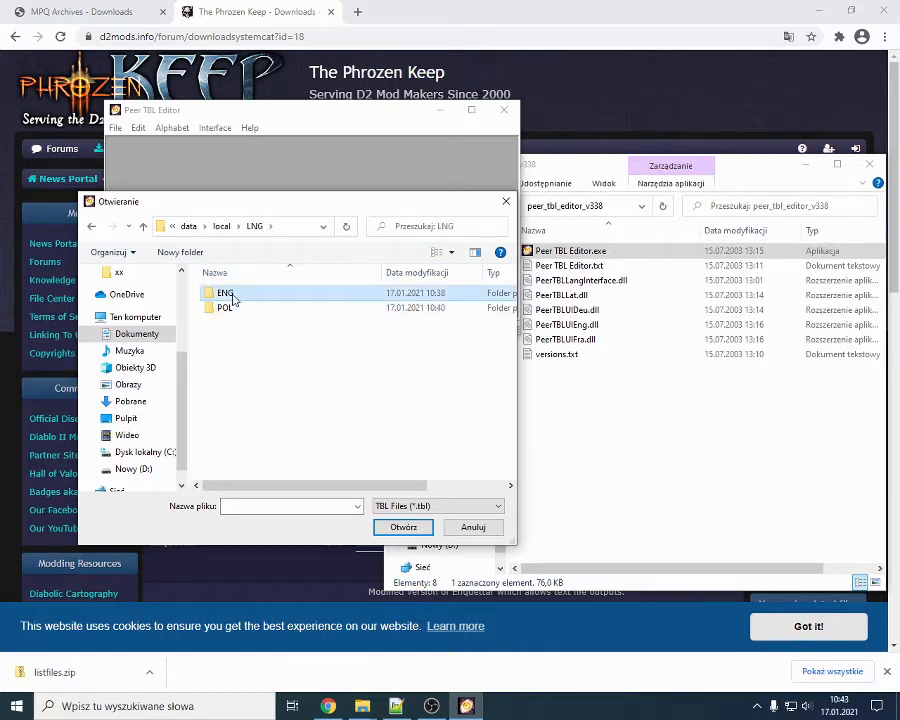
double_click(232, 294)
double_click(239, 325)
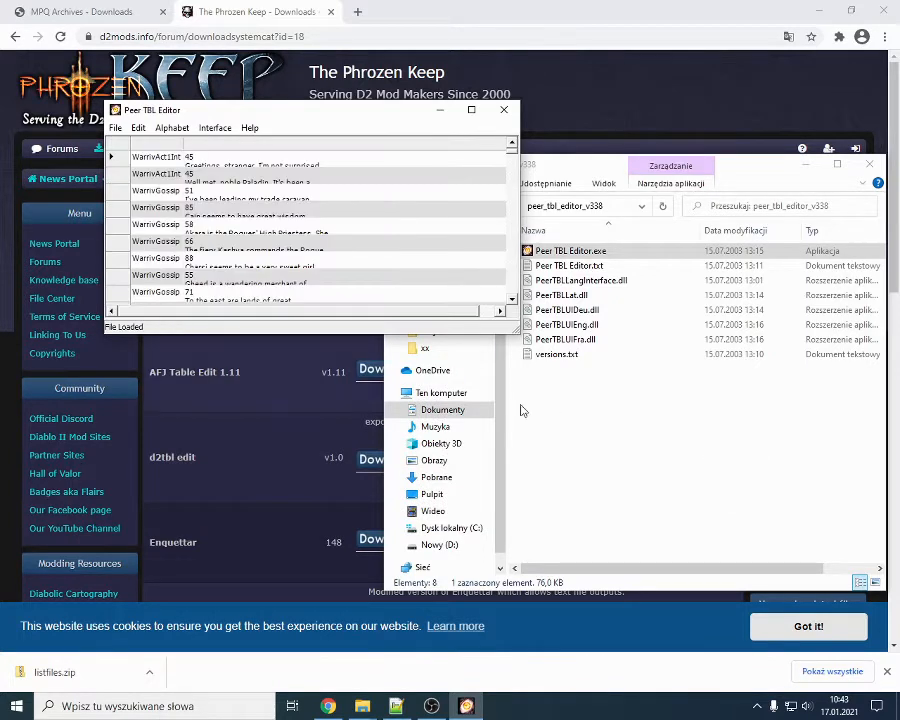
Step: Launch a second instance of Peer TBL Editor.exe and arrange the two editor windows side by side
left_click(520, 410)
double_click(572, 252)
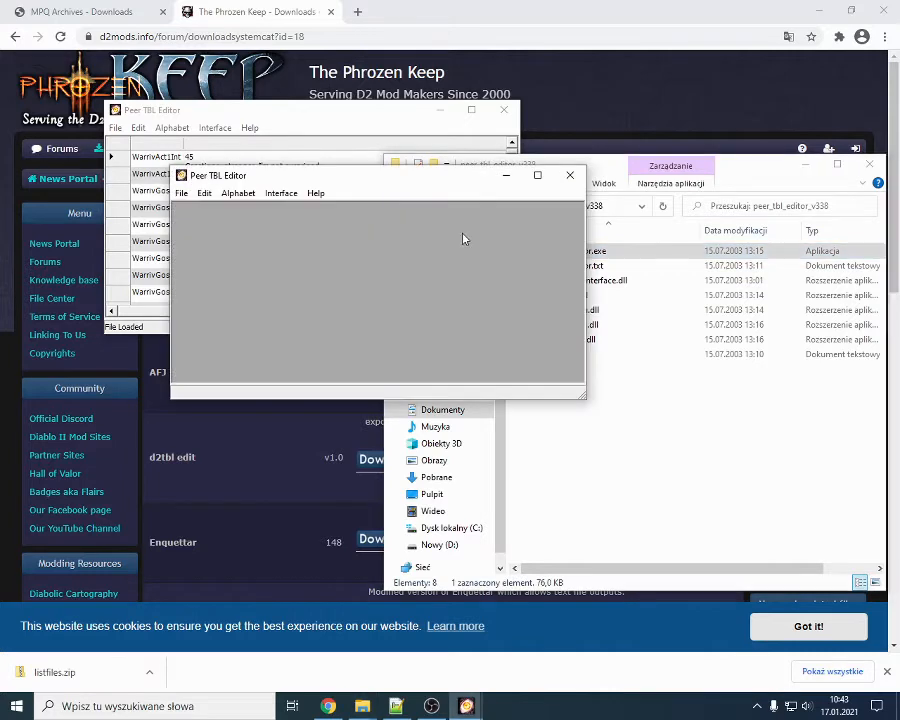
left_click_drag(380, 180, 651, 198)
left_click_drag(322, 123, 257, 140)
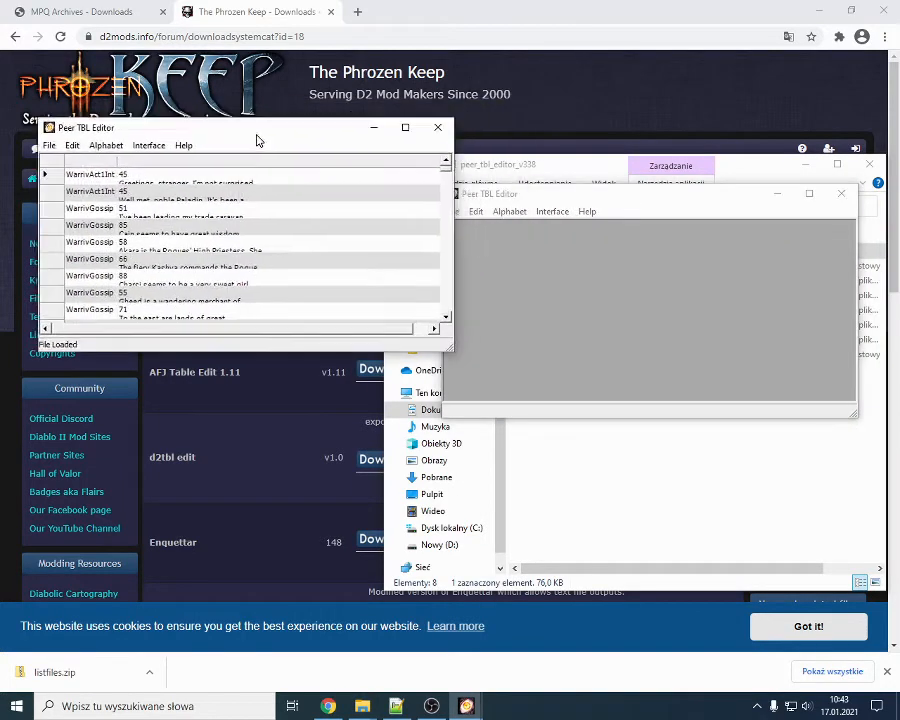
left_click_drag(524, 196, 540, 146)
Step: Open the Polish string.tbl from the LNG\POL folder in the second, empty editor window
left_click(468, 159)
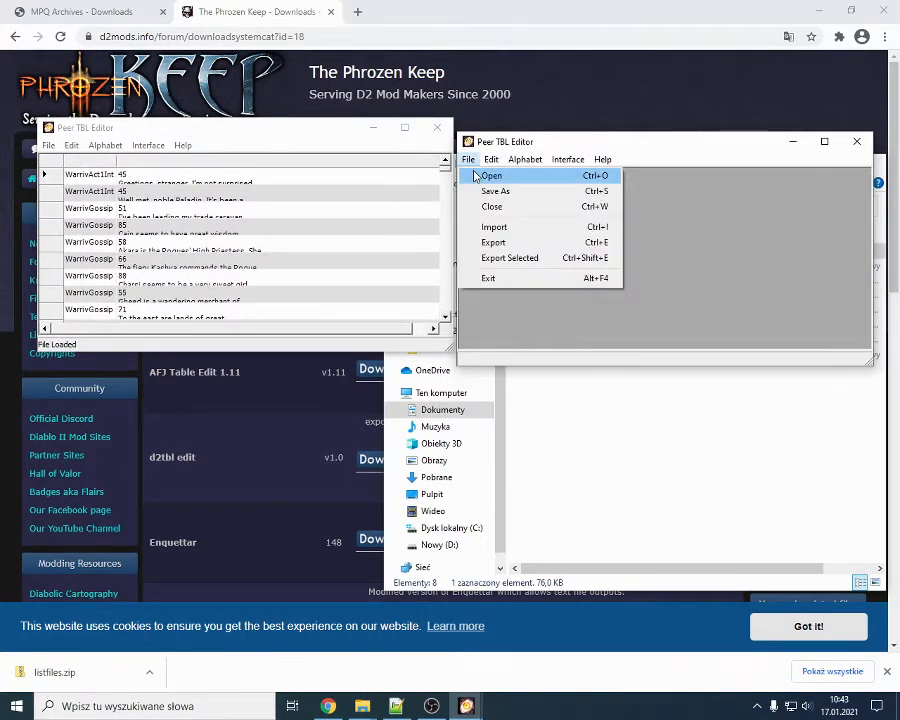
left_click(478, 176)
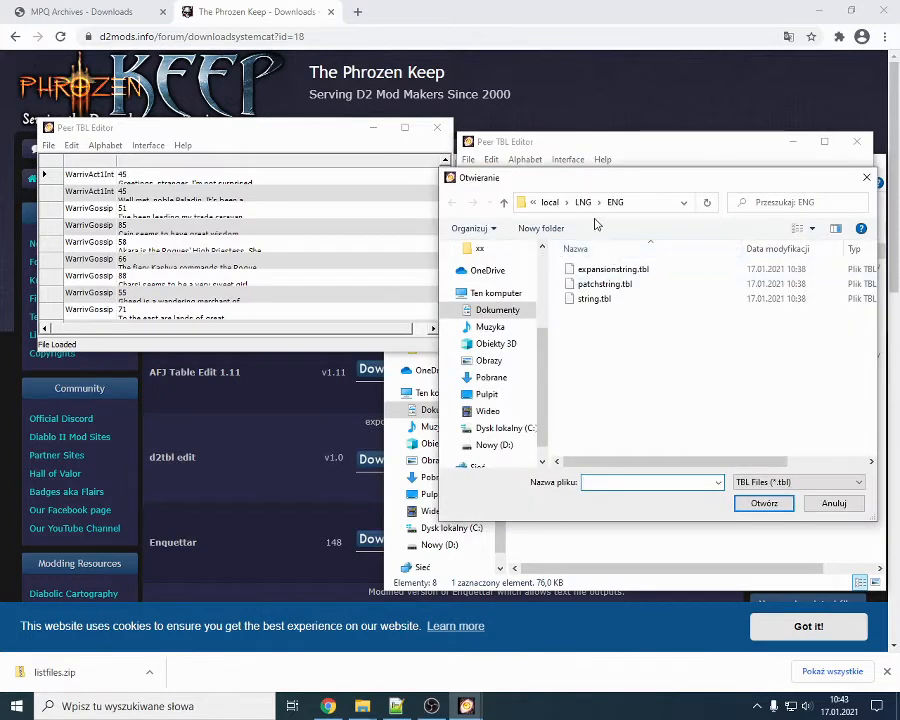
left_click(583, 202)
double_click(586, 284)
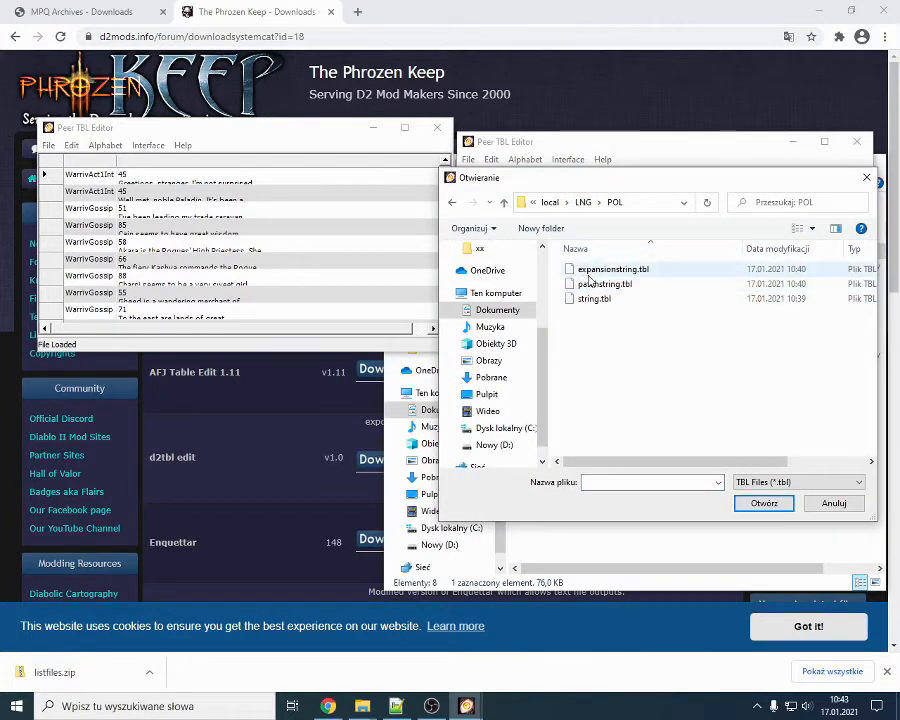
double_click(594, 298)
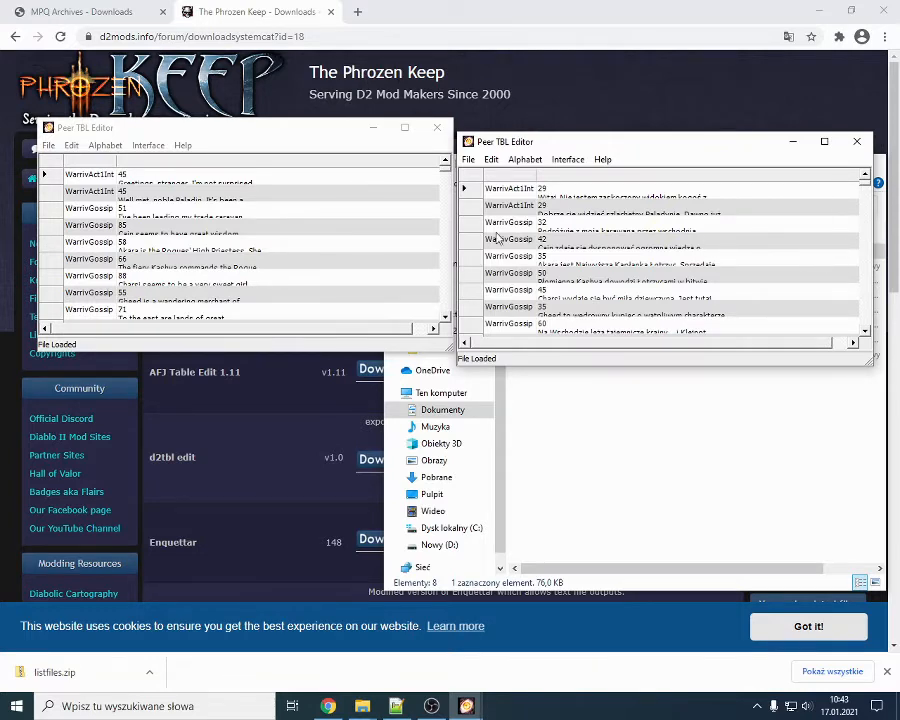
Step: Go to the end of both string tables, compare their last entries and select the Polish table's final key
left_click_drag(866, 188, 864, 325)
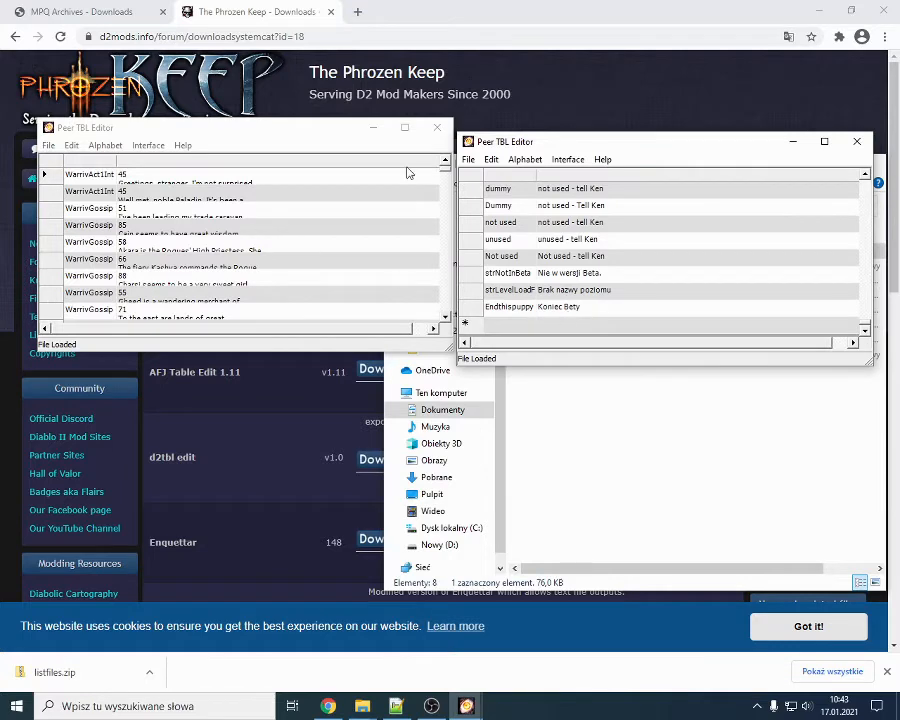
left_click_drag(446, 174, 452, 340)
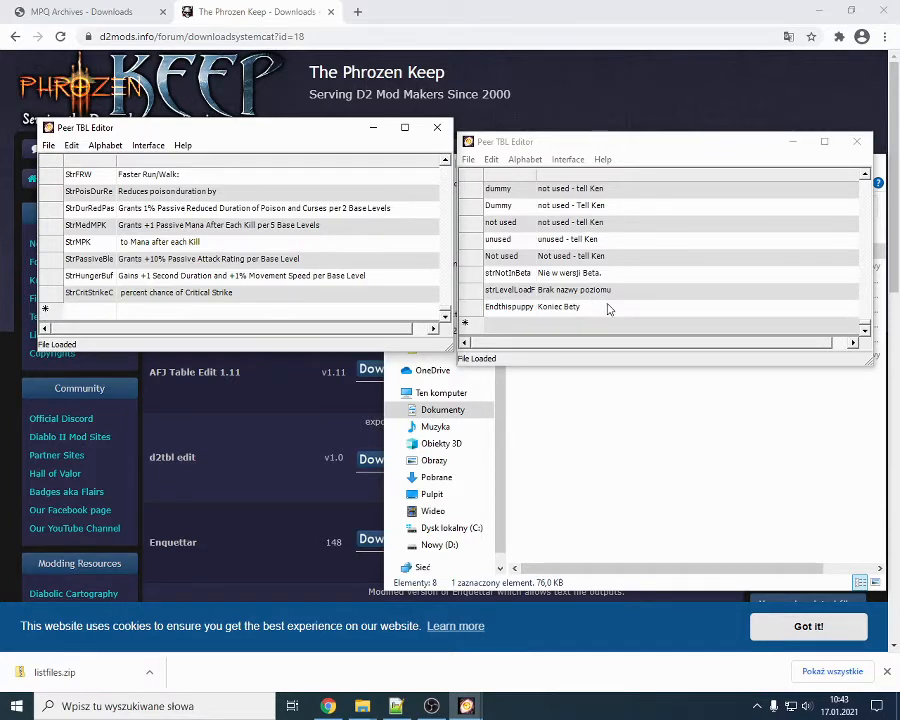
scroll(189, 309, "up", 2)
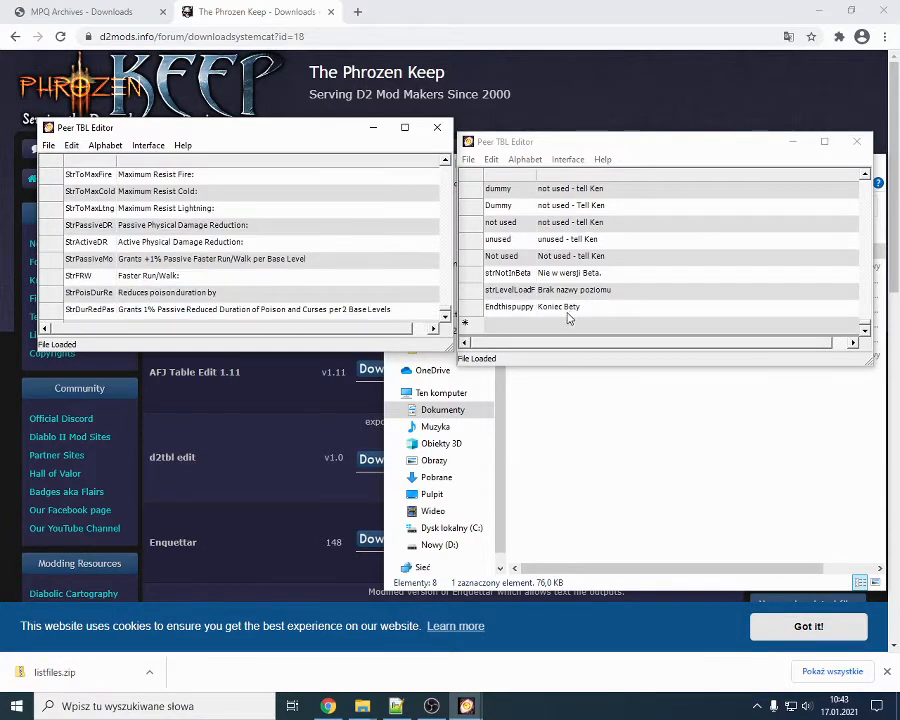
left_click(529, 309)
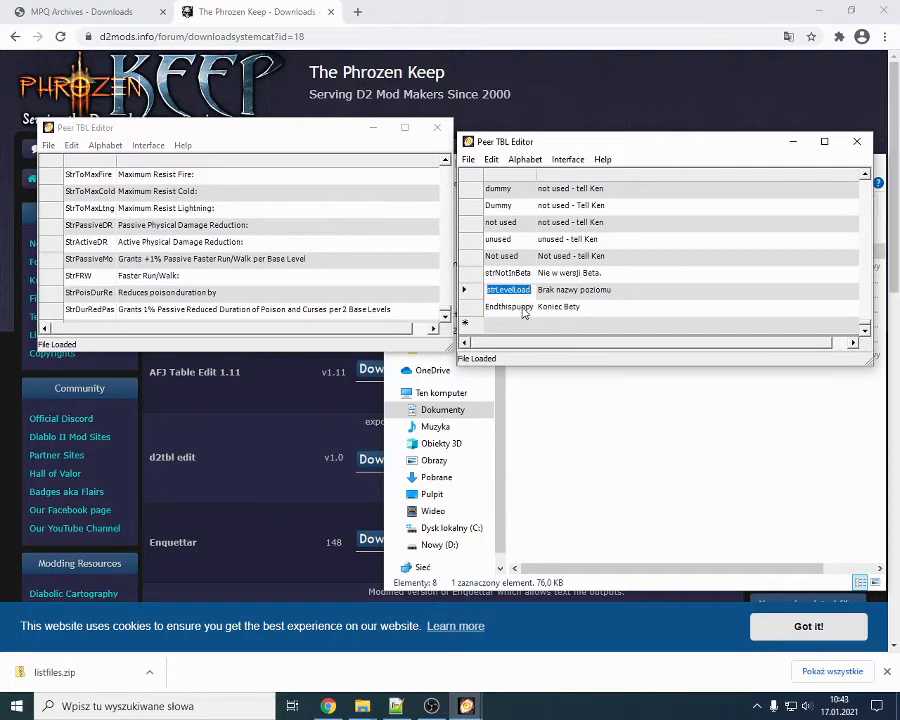
Step: Look back through the English table for the entry matching the Polish table's last key, Endthispuppy
scroll(124, 238, "up", 6)
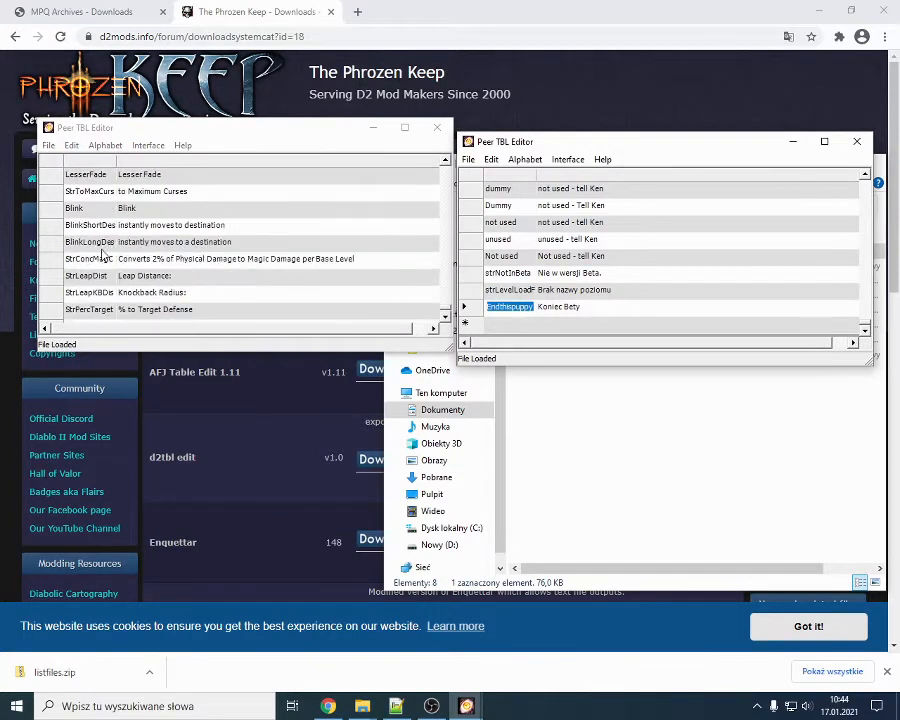
left_click(101, 248)
scroll(101, 250, "up", 4)
scroll(240, 265, "up", 3)
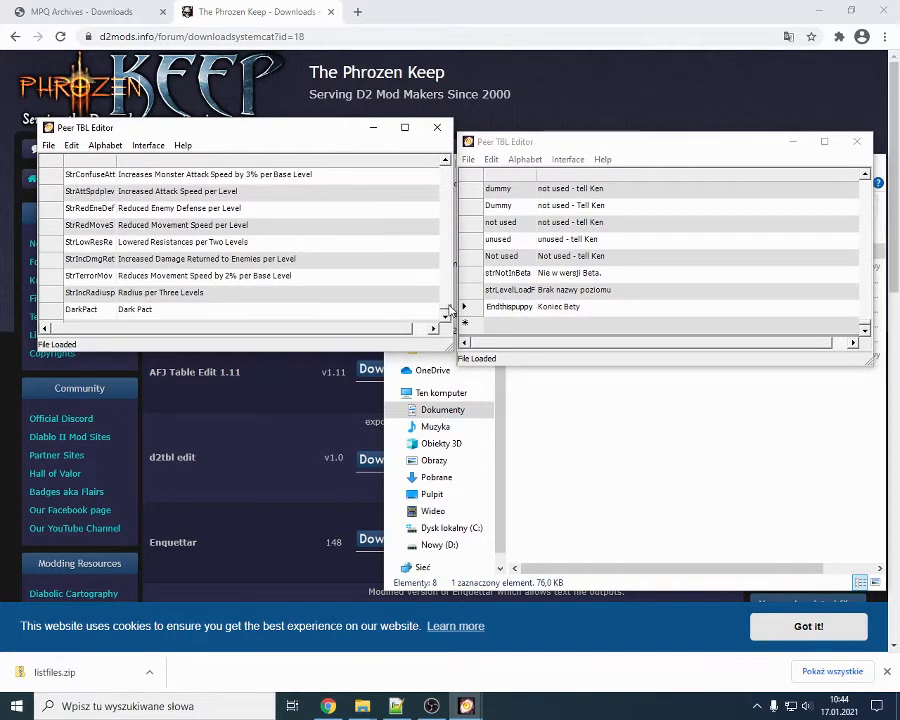
left_click_drag(450, 310, 303, 209)
left_click(270, 210)
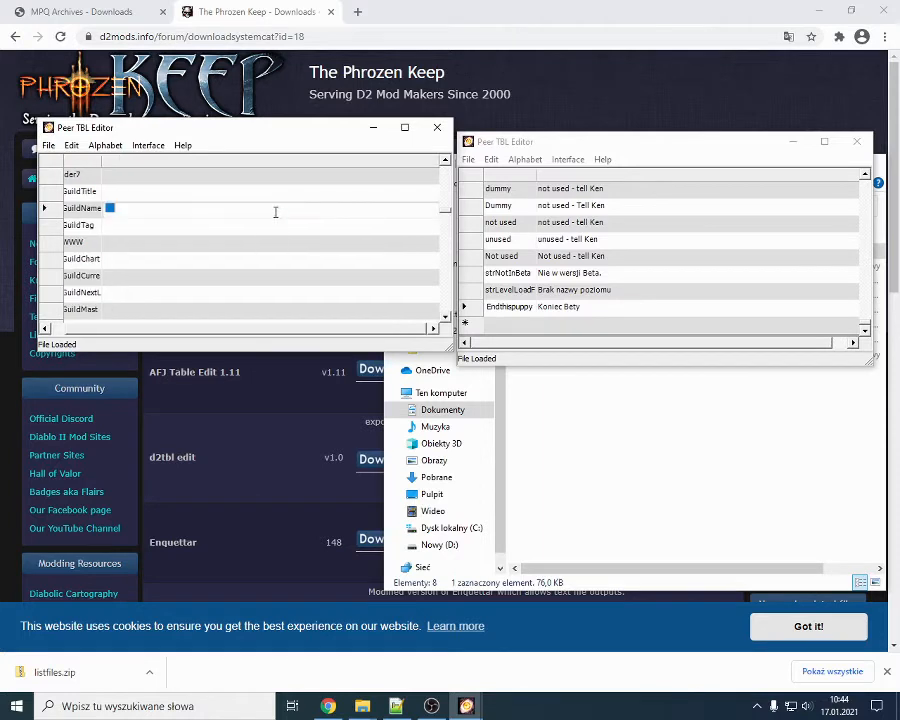
left_click(243, 230)
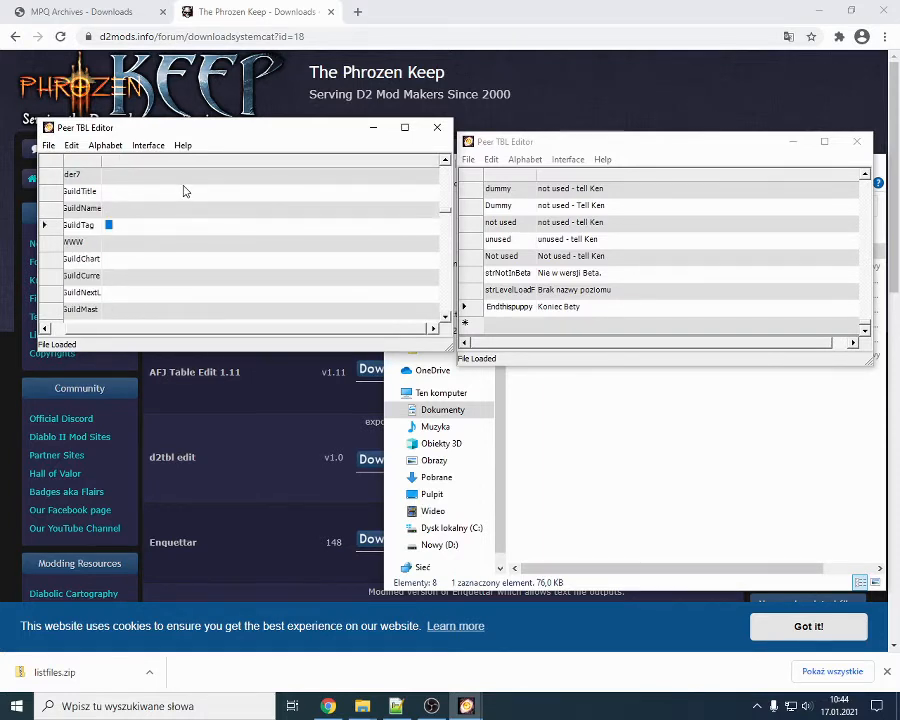
Step: Search the English table for "Endthis" in both values and keys
key("ctrl+f")
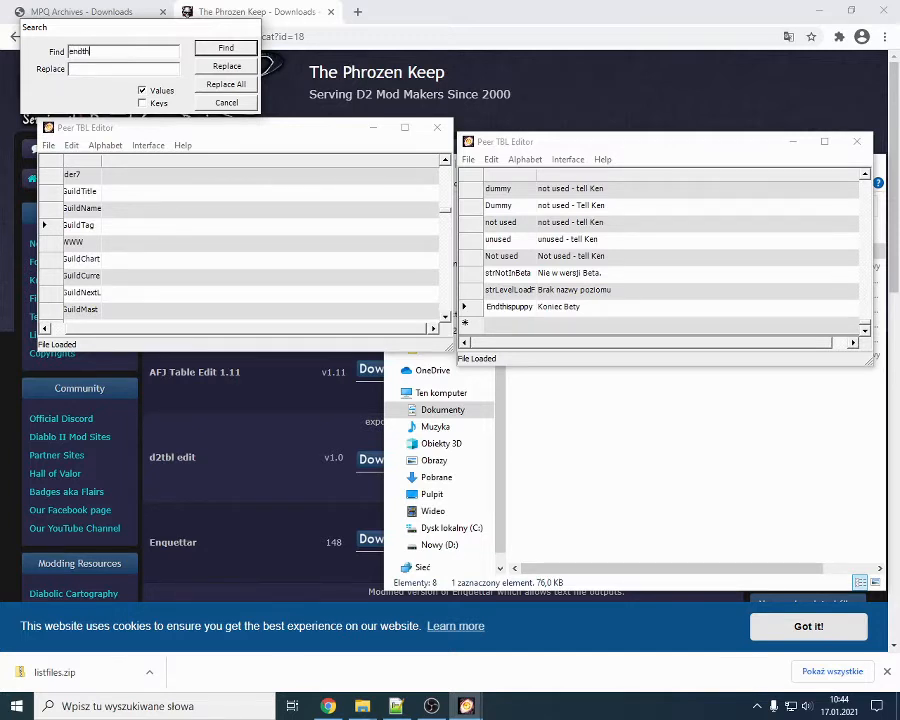
left_click(142, 103)
left_click(227, 48)
key("Left")
type("\\")
left_click(249, 56)
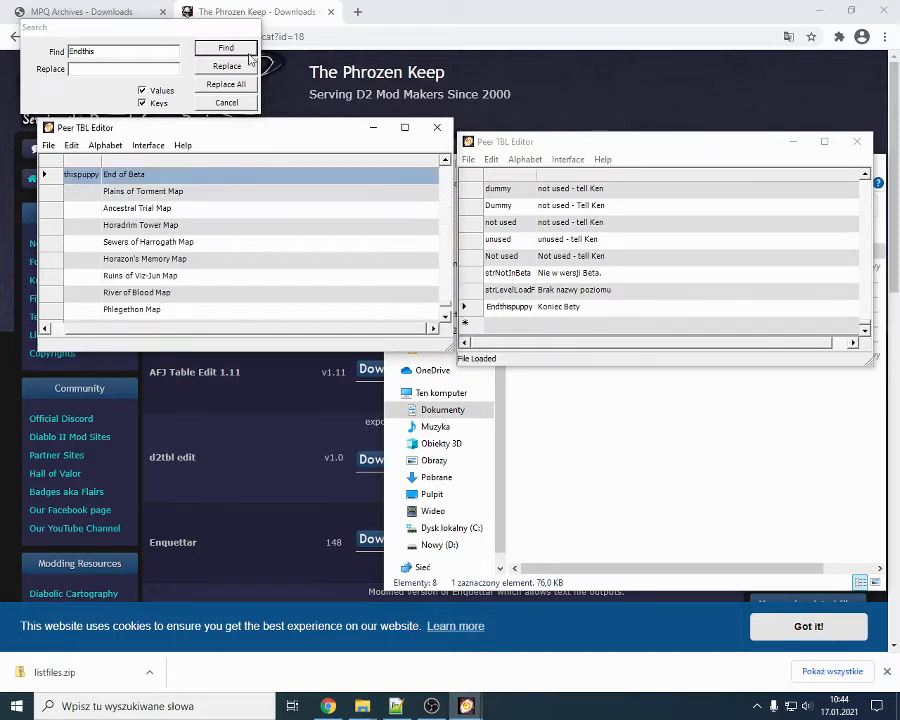
Step: Widen the English table's key column so full key names fit, and select the Endthispuppy key
left_click_drag(161, 329, 84, 329)
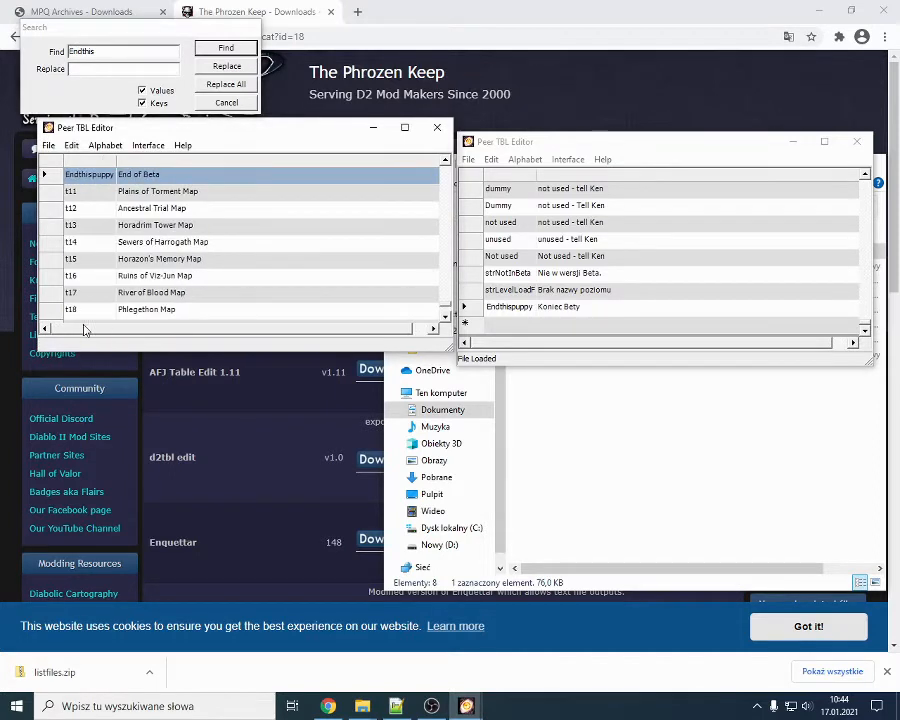
left_click_drag(116, 162, 148, 160)
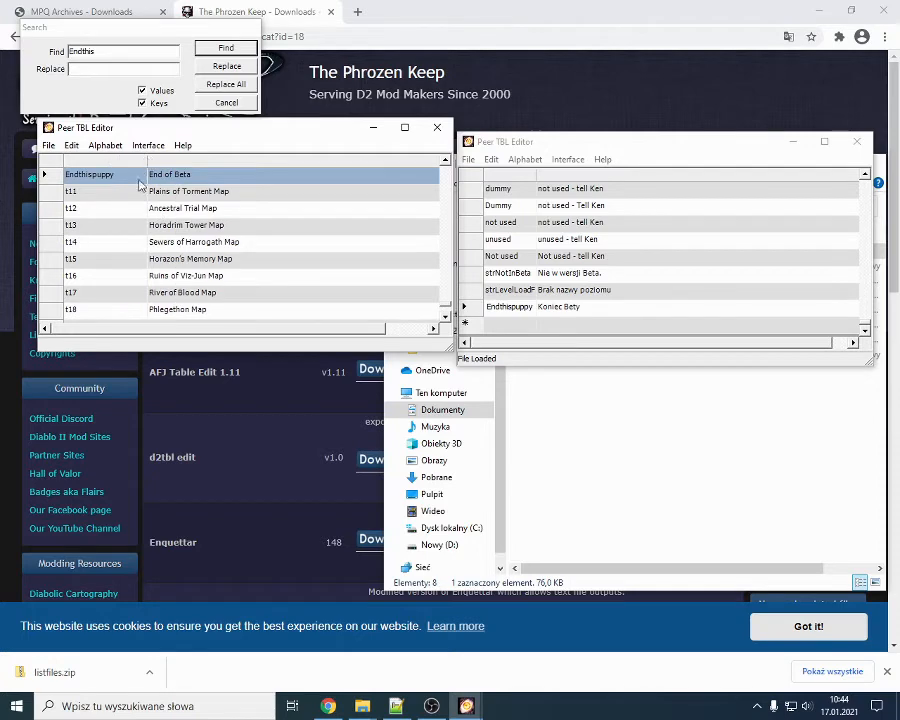
scroll(117, 231, "up", 2)
scroll(110, 261, "down", 1)
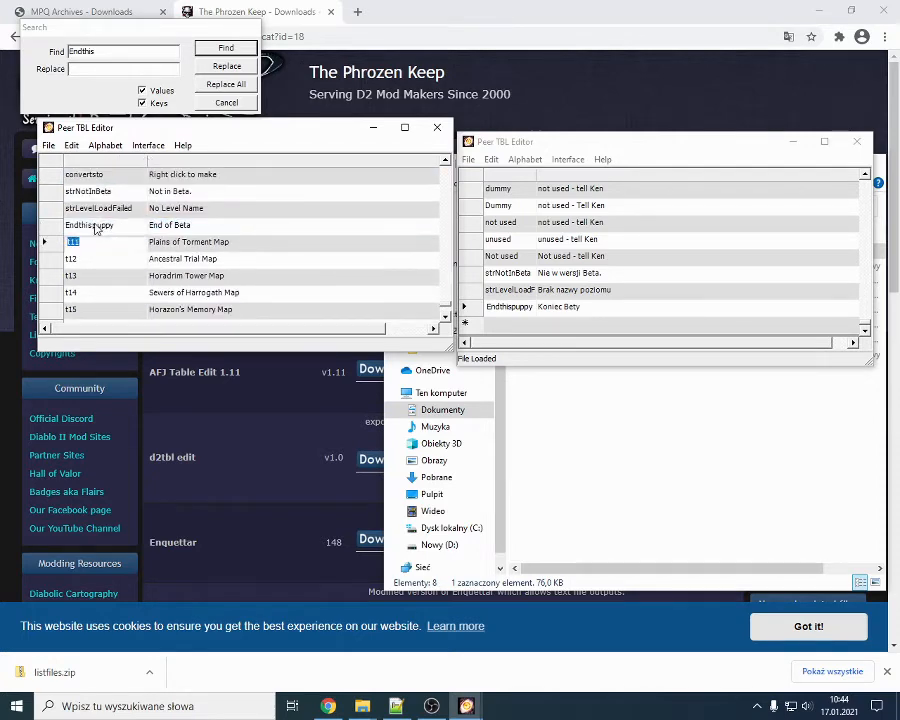
left_click(68, 225)
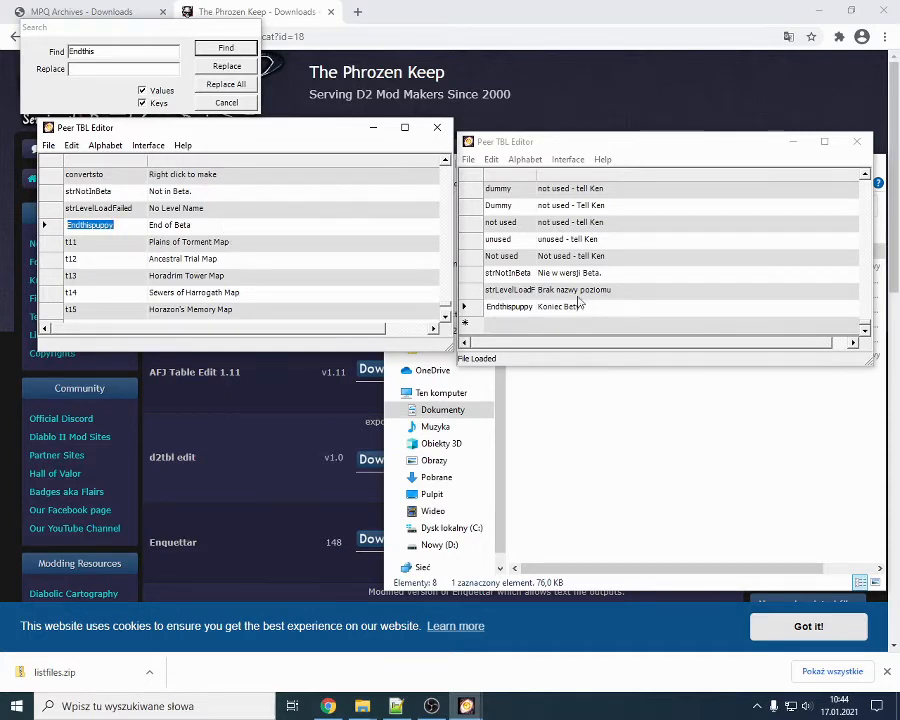
Step: Compare the entries around Endthispuppy in the English and Polish tables, checking their order and the English entries that follow
scroll(566, 269, "up", 1)
scroll(568, 271, "down", 1)
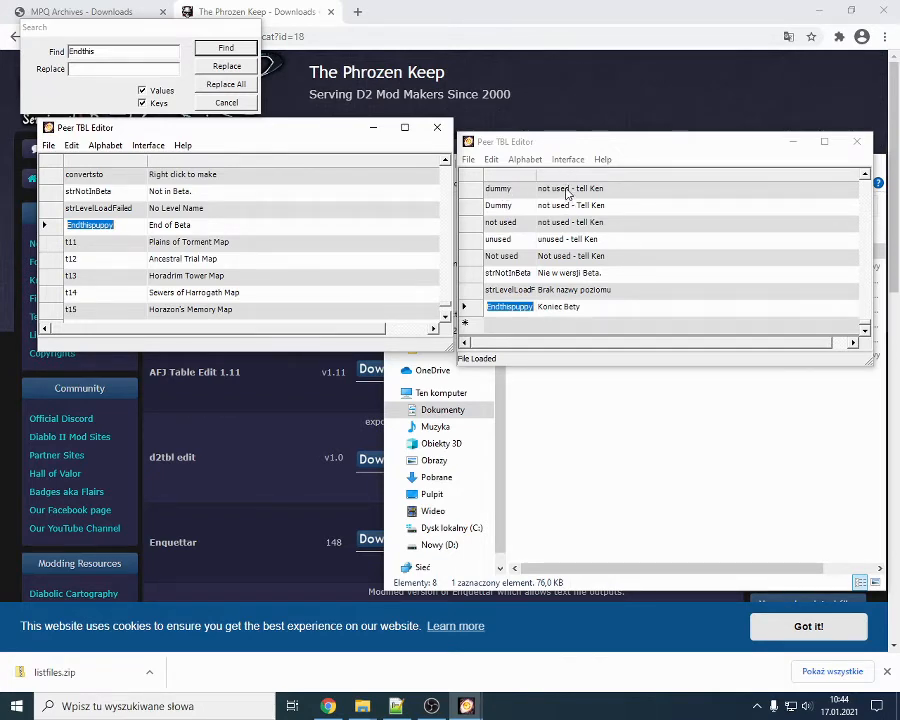
scroll(197, 221, "up", 1)
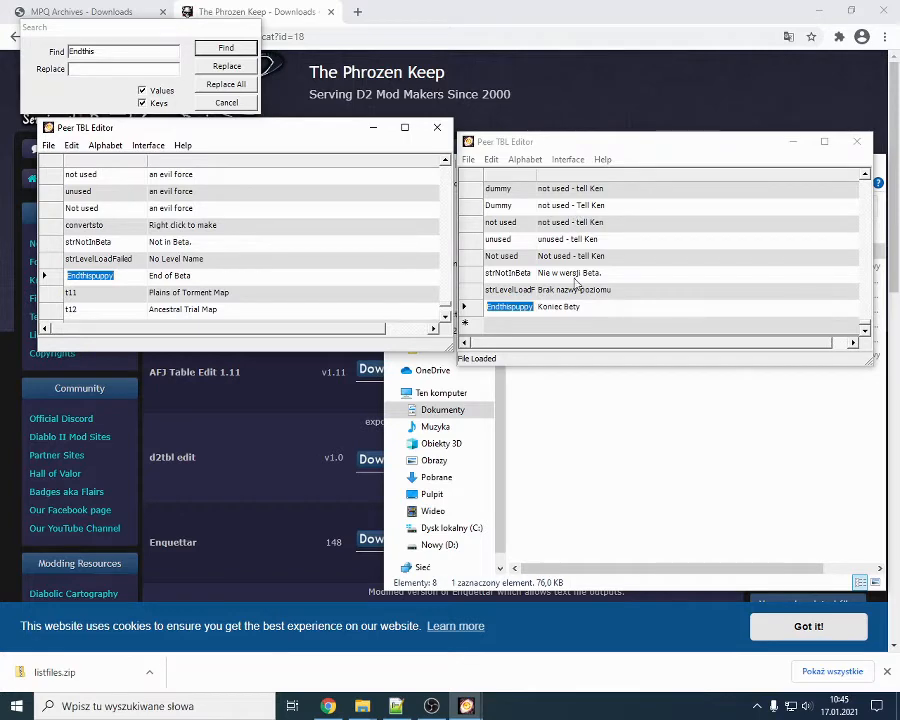
scroll(583, 272, "up", 6)
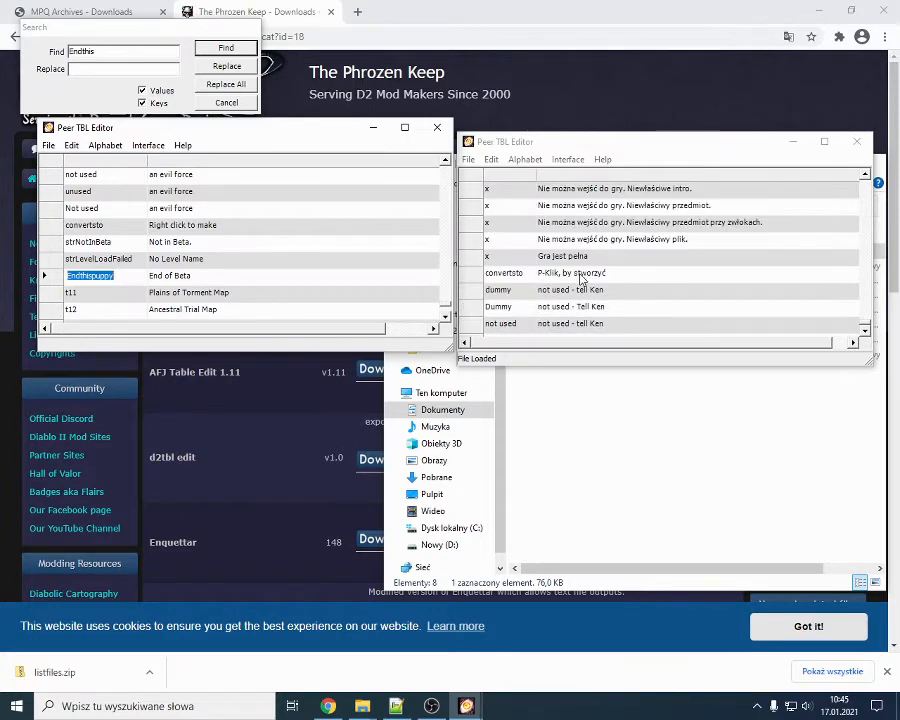
scroll(262, 256, "up", 2)
scroll(262, 256, "up", 1)
scroll(262, 256, "down", 5)
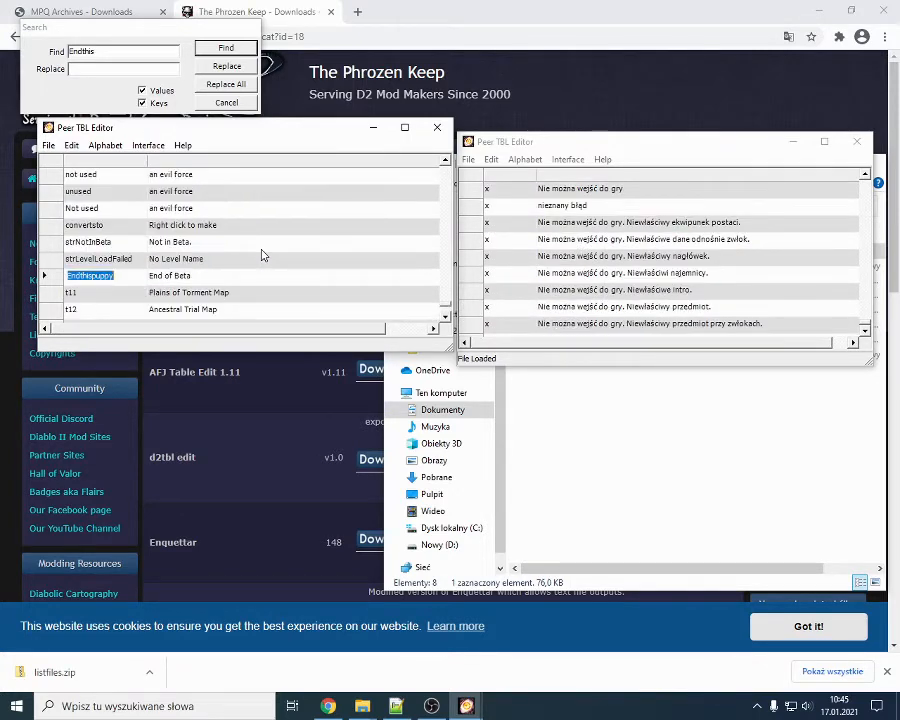
scroll(229, 224, "up", 1)
scroll(516, 268, "down", 4)
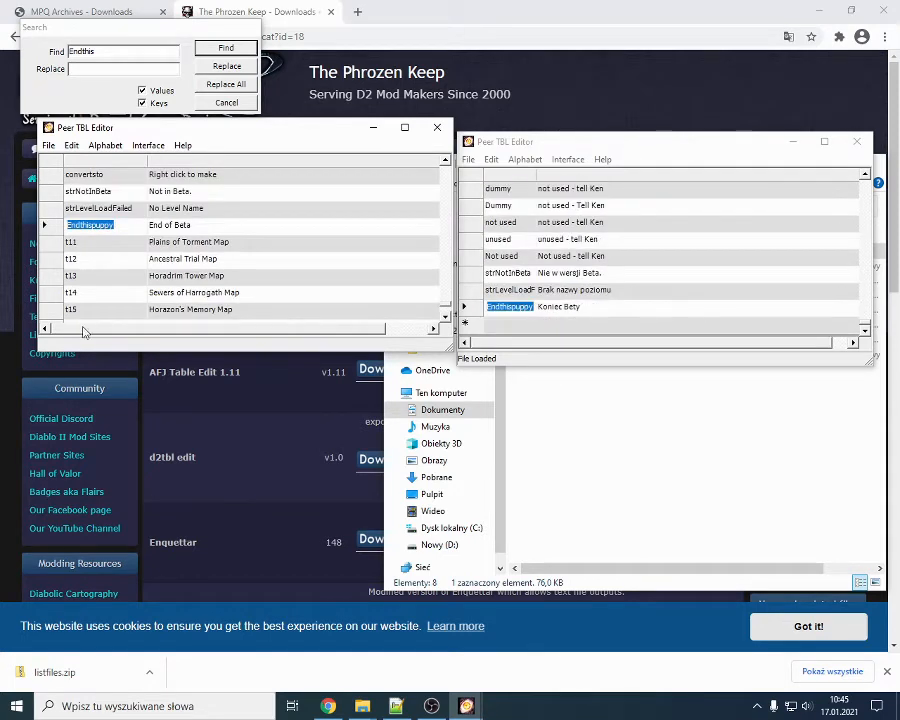
Step: Select every English entry after Endthispuppy, from t11 down to the final StrCritStrikeChance row, and check the selected range
left_click(52, 247)
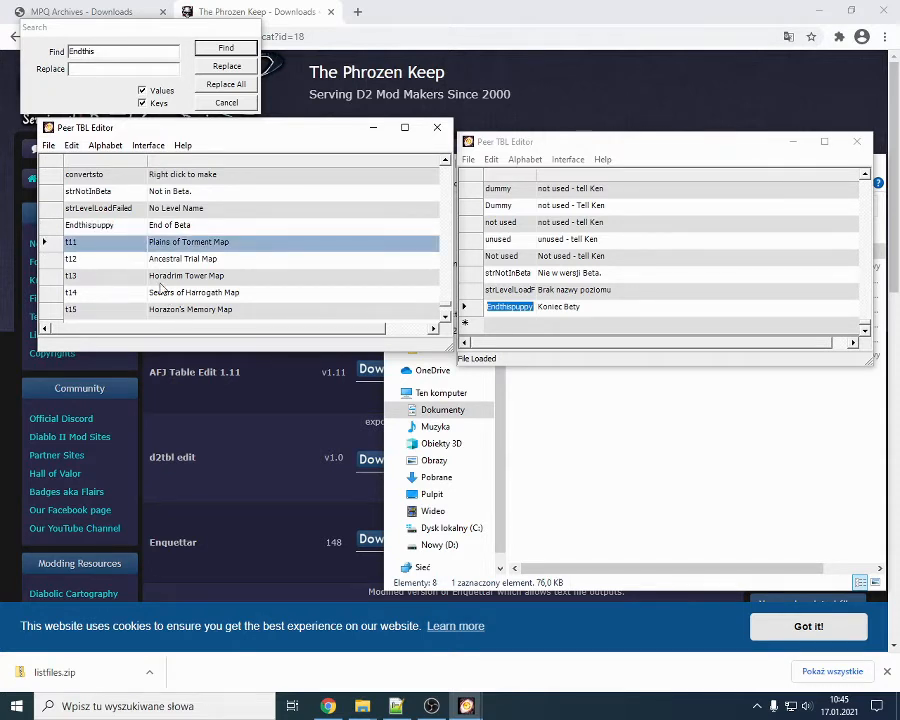
scroll(280, 289, "down", 15)
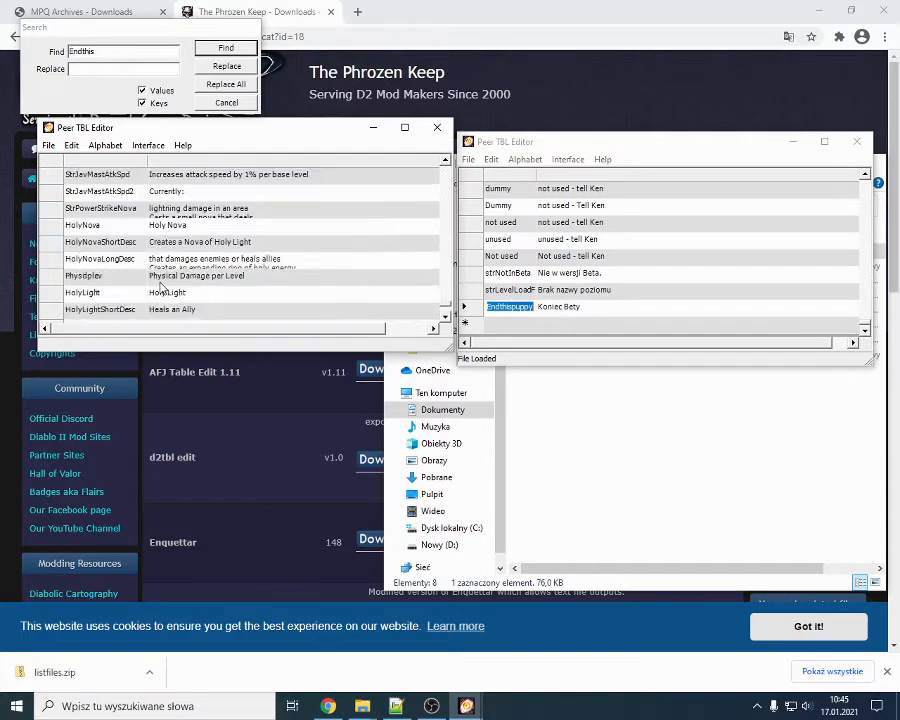
scroll(446, 313, "down", 5)
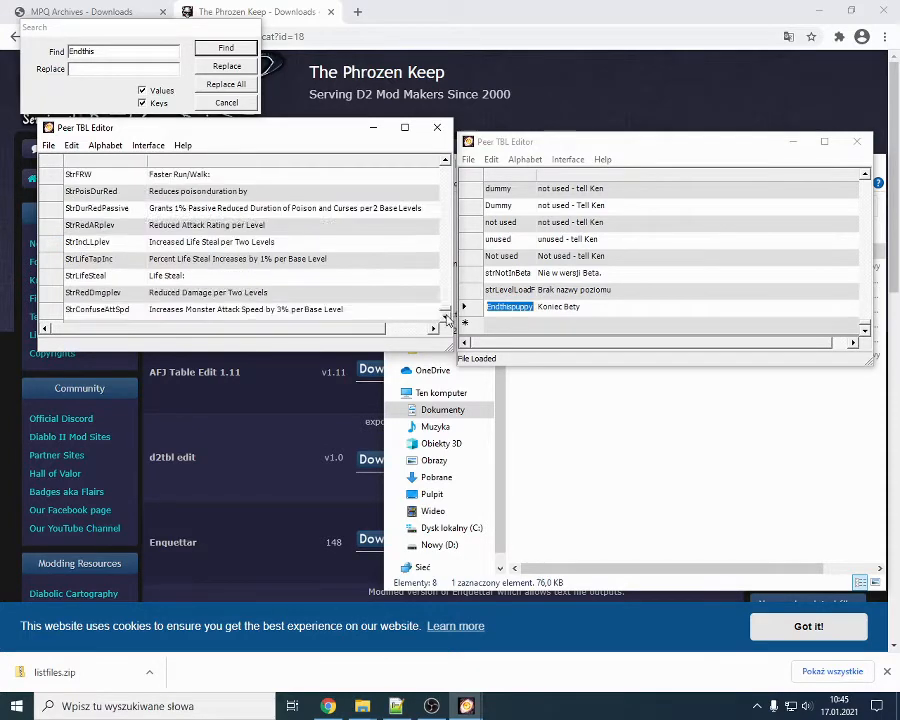
left_click(52, 295, "shift")
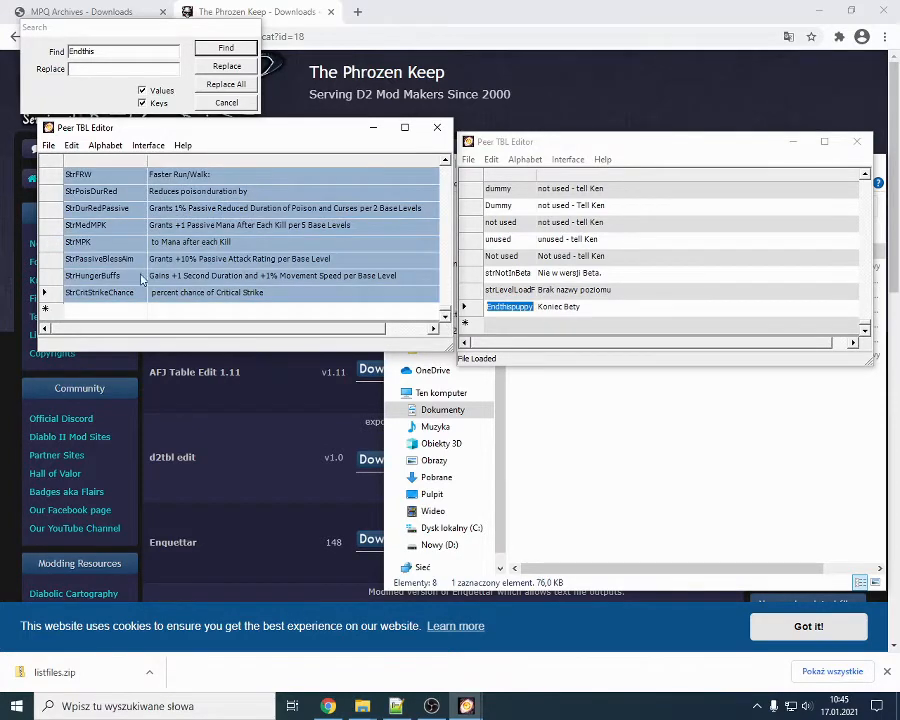
scroll(141, 280, "up", 20)
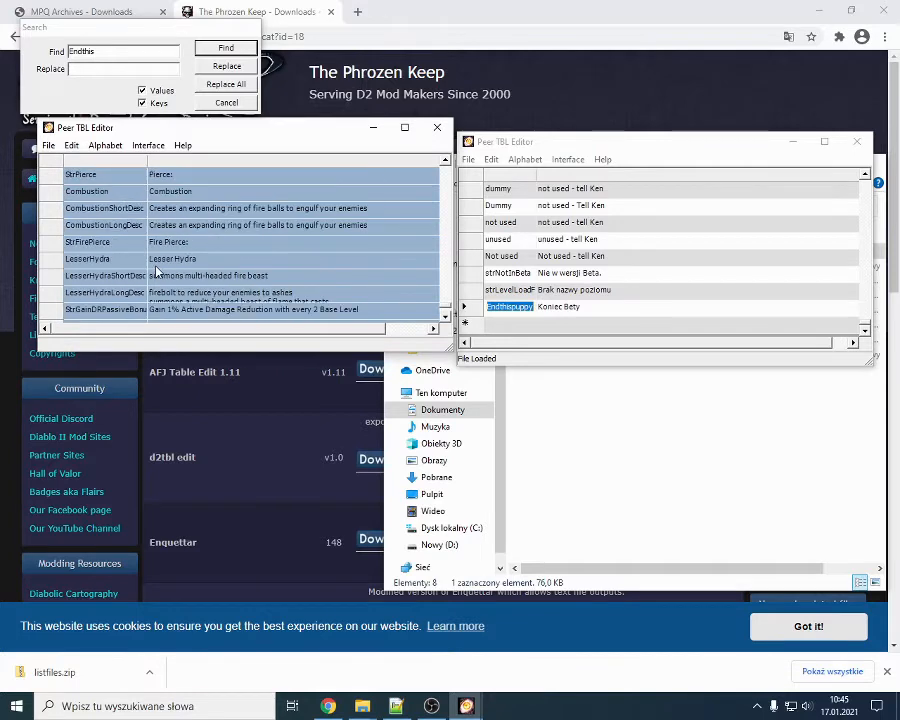
scroll(155, 270, "up", 20)
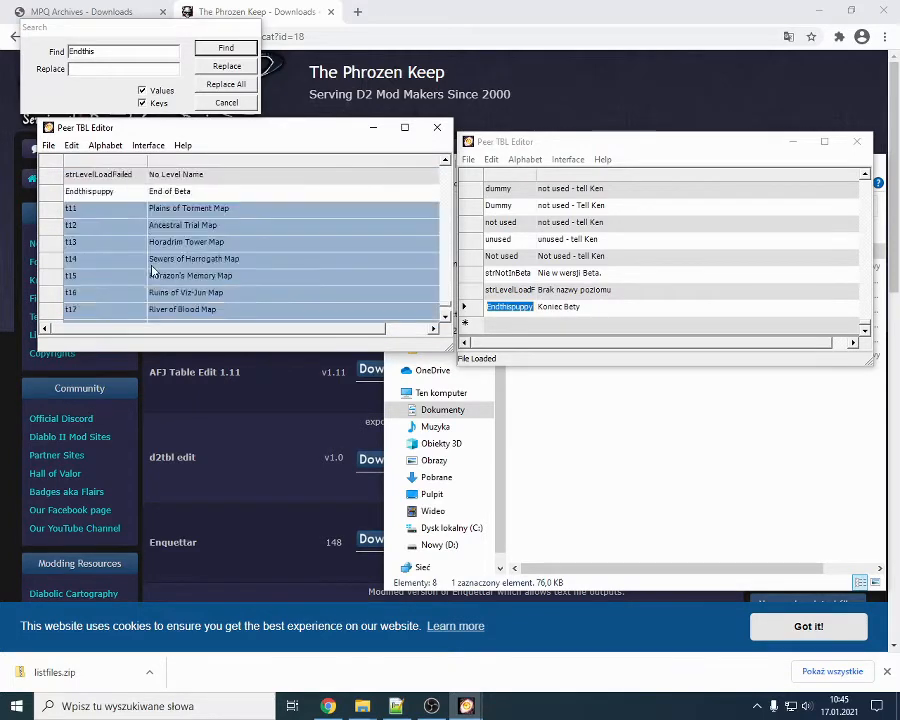
scroll(152, 270, "down", 20)
Step: Start exporting the selected English entries as a text file in the LNG\POL folder, entering "string" as the file name
left_click(48, 146)
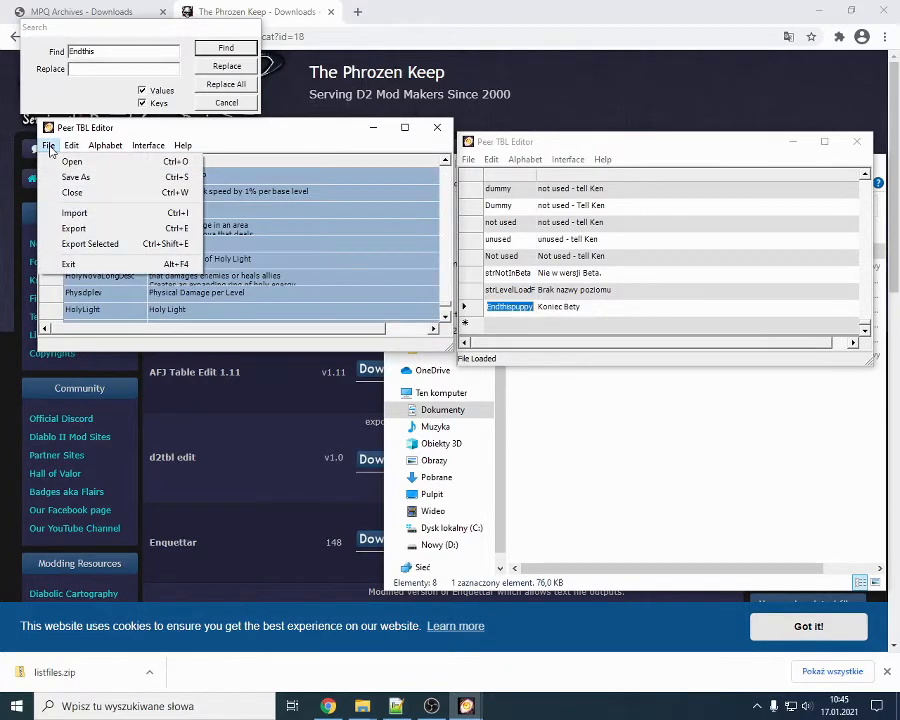
left_click(93, 246)
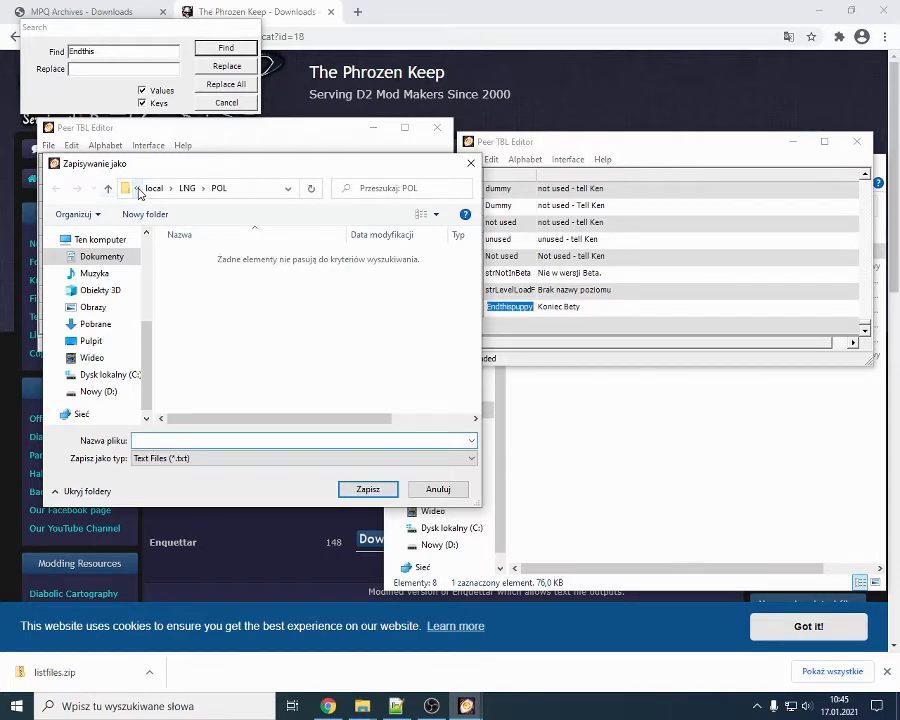
left_click(257, 188)
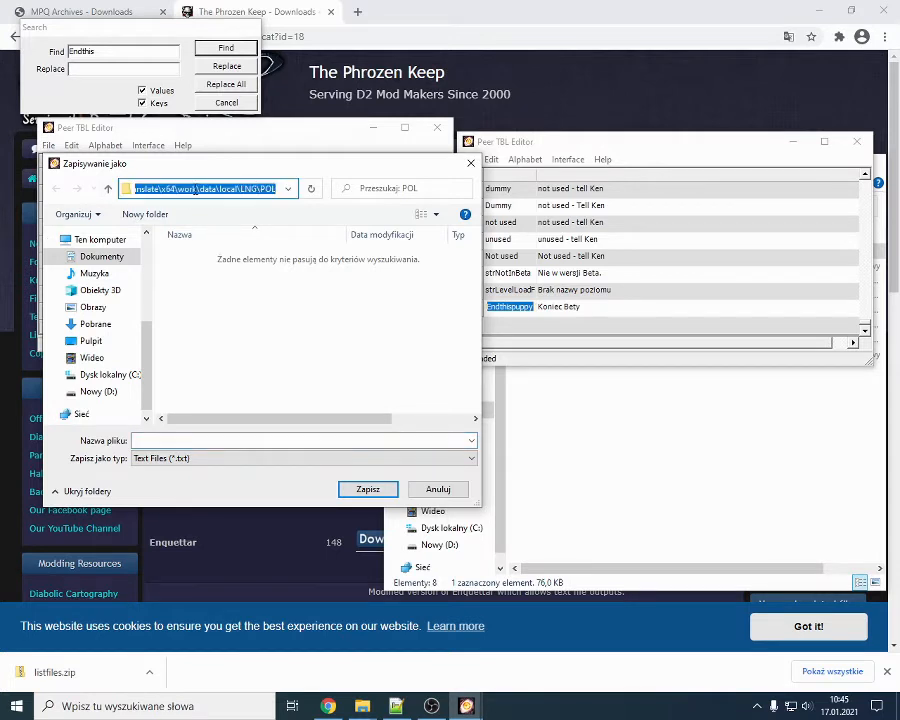
left_click(262, 341)
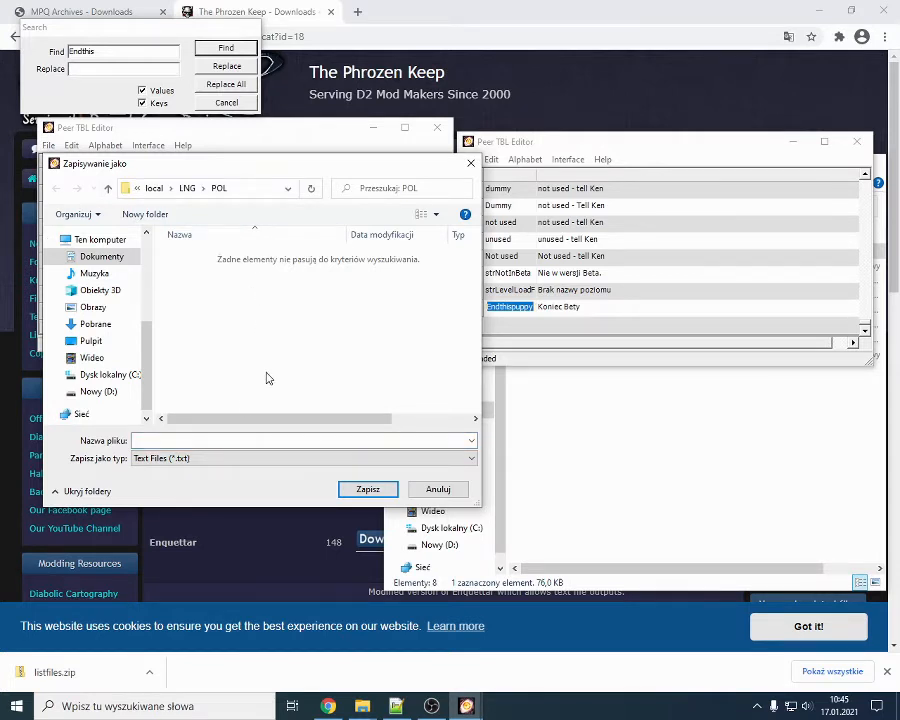
left_click(178, 441)
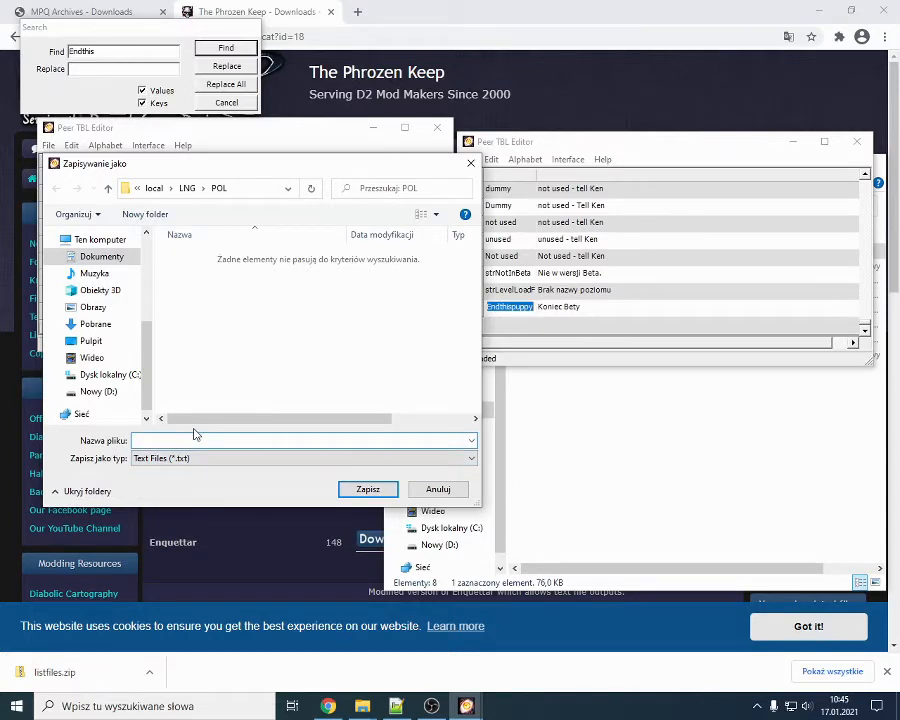
type("string")
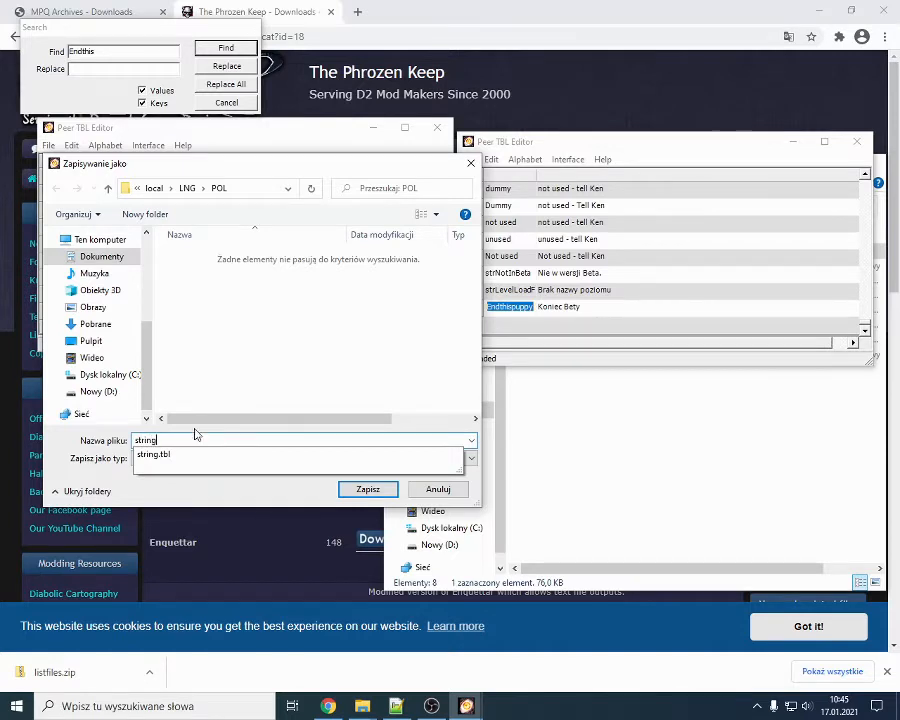
Step: Switch to File Explorer and open Translate\x64\work\data\local\LNG\POL to check the existing string table files
left_click(657, 525)
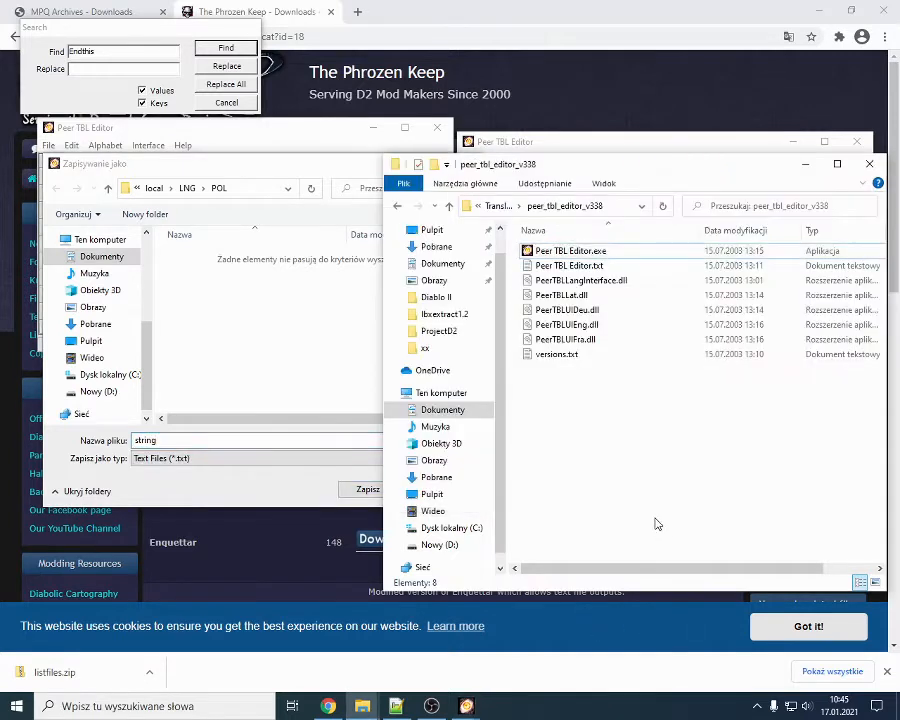
left_click(591, 143)
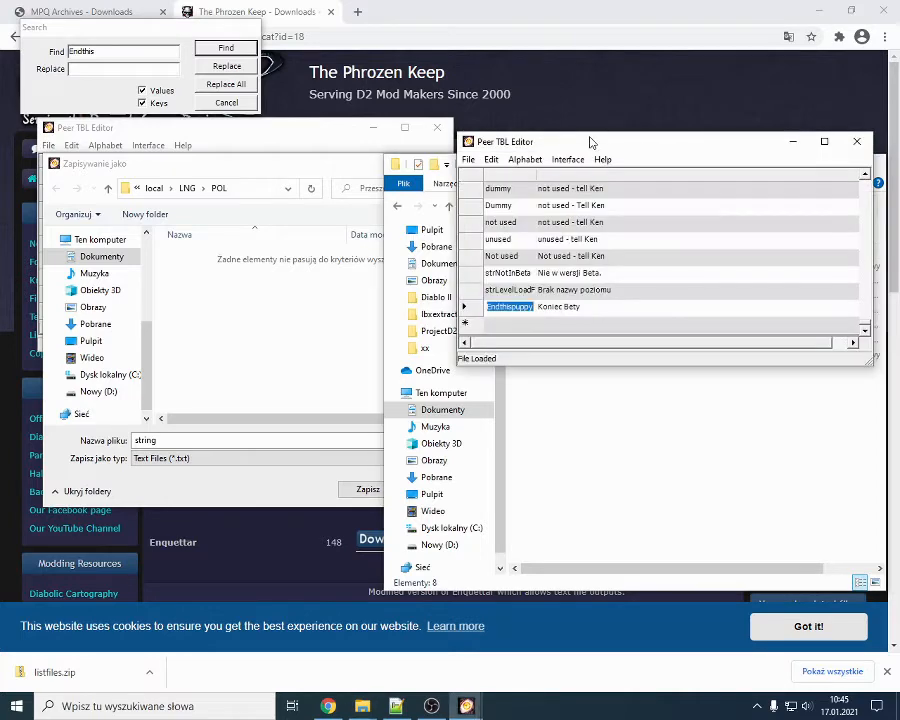
left_click(580, 432)
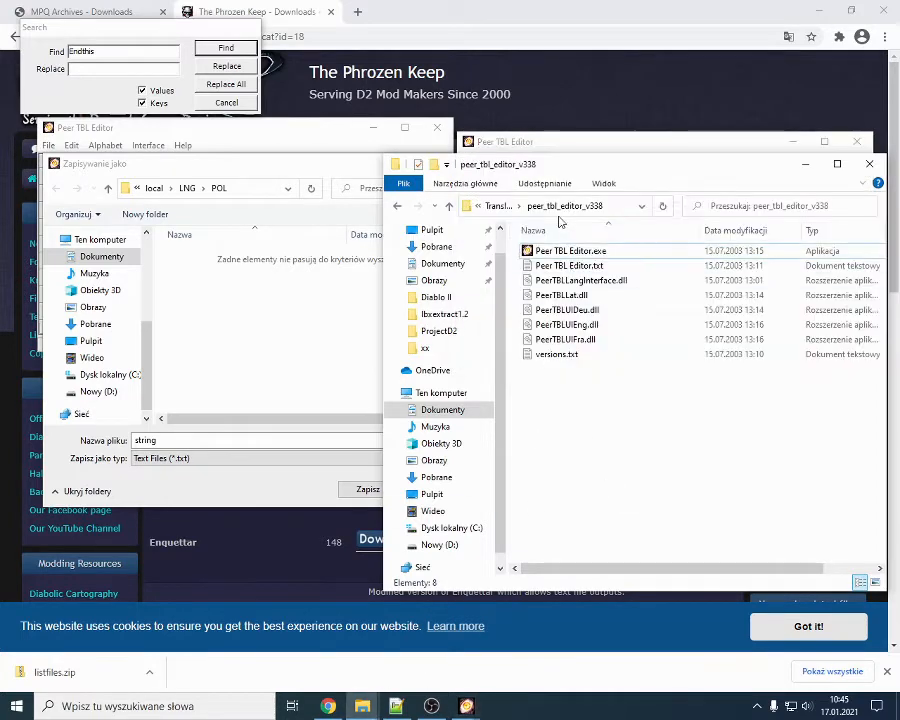
left_click(496, 206)
double_click(550, 281)
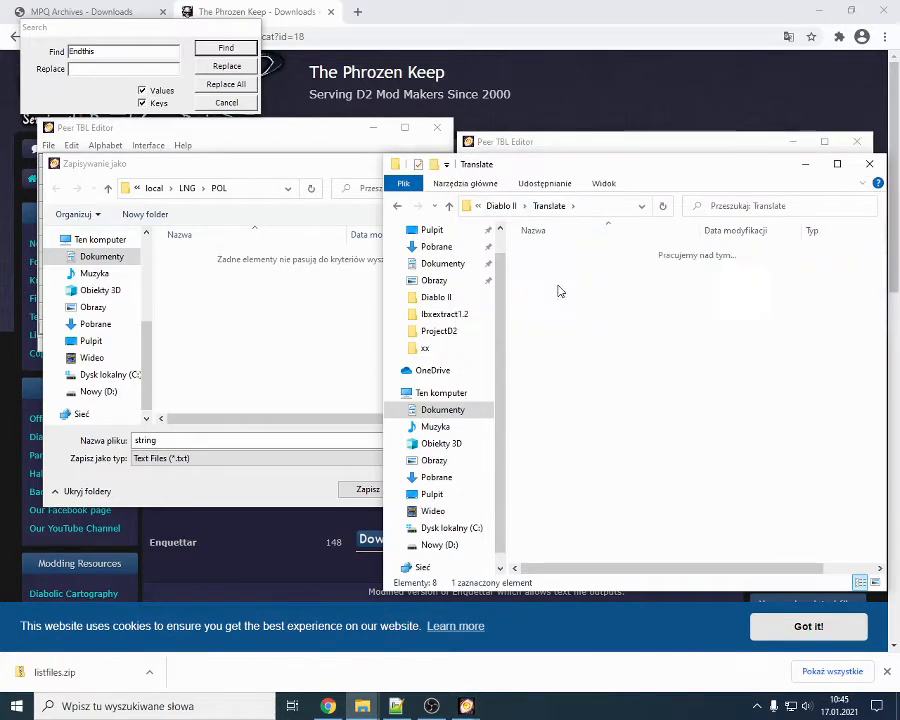
double_click(548, 265)
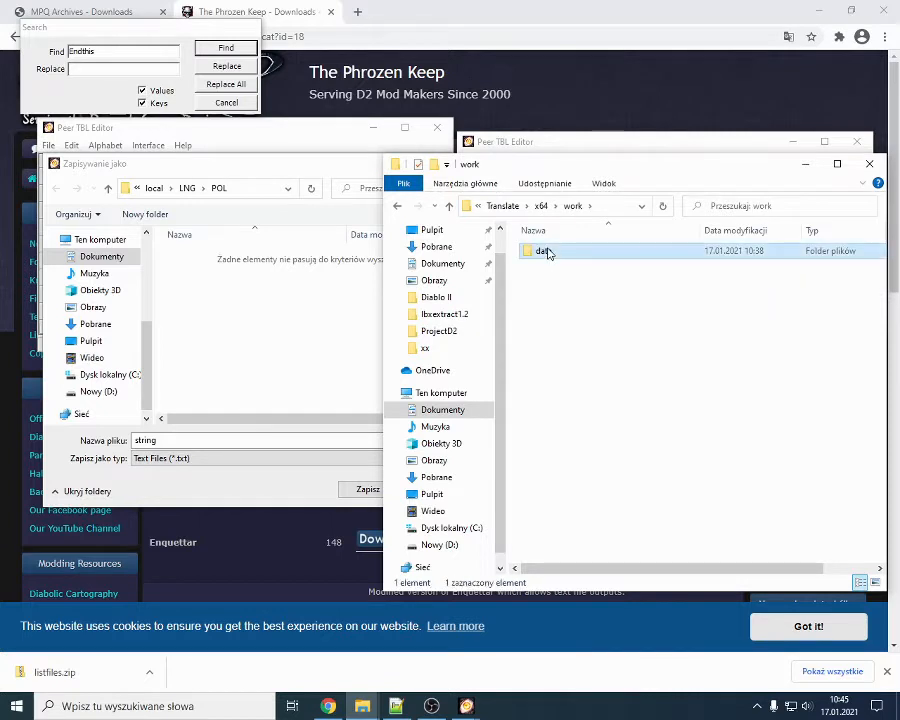
double_click(544, 252)
double_click(548, 256)
double_click(548, 254)
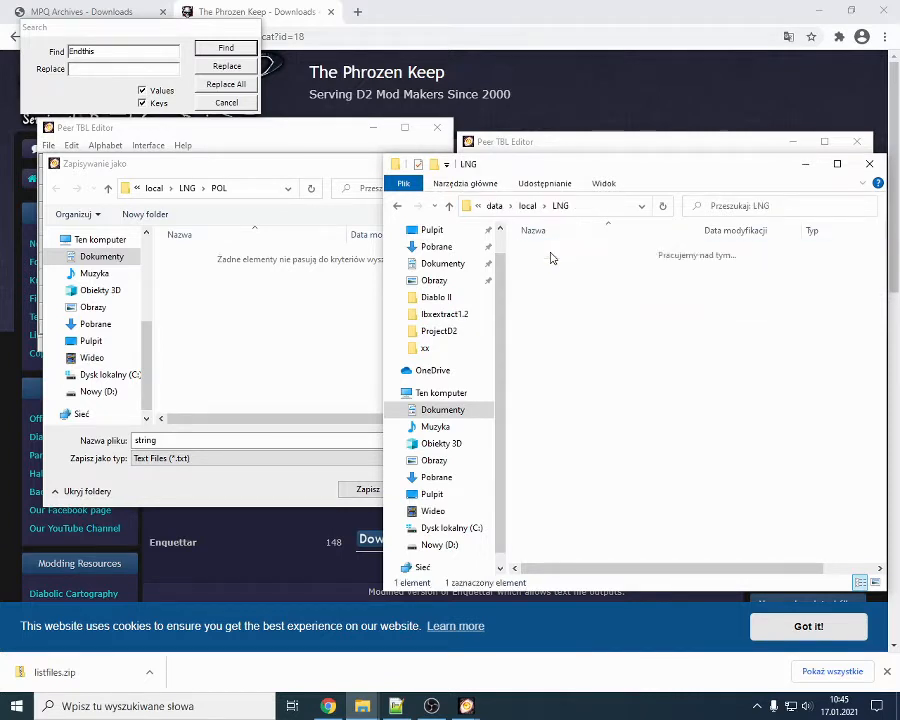
double_click(545, 266)
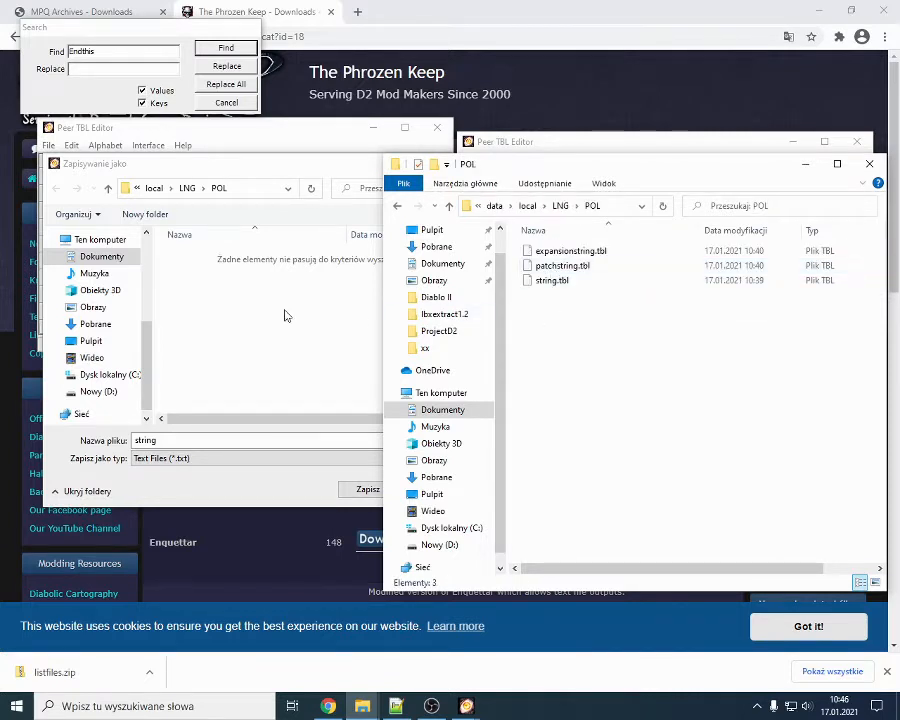
Step: Return to the export of the selected entries and extend its file name to "string added"
left_click(197, 438)
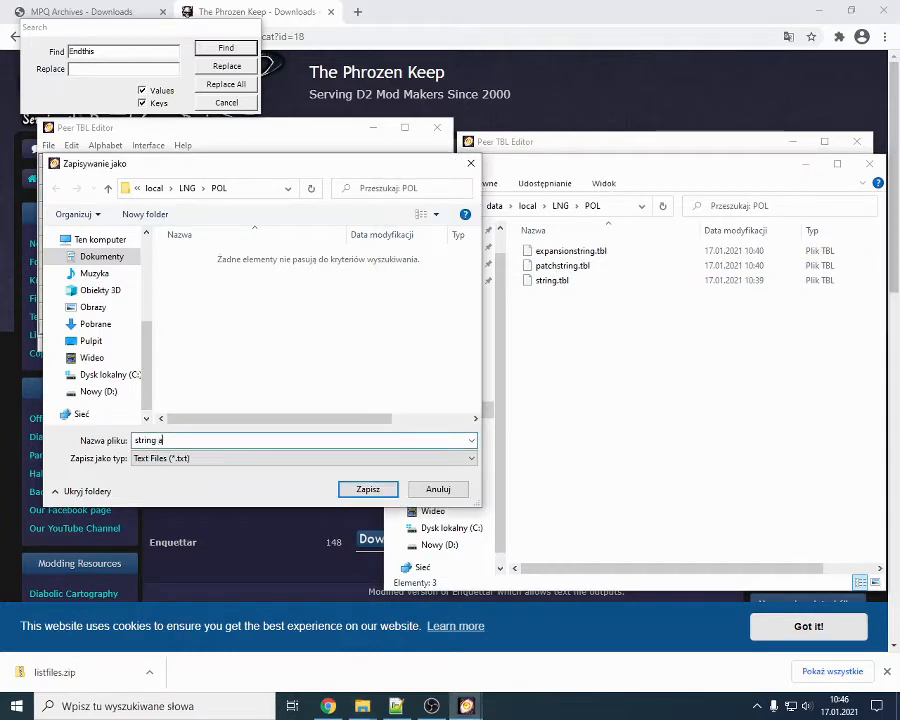
type("added")
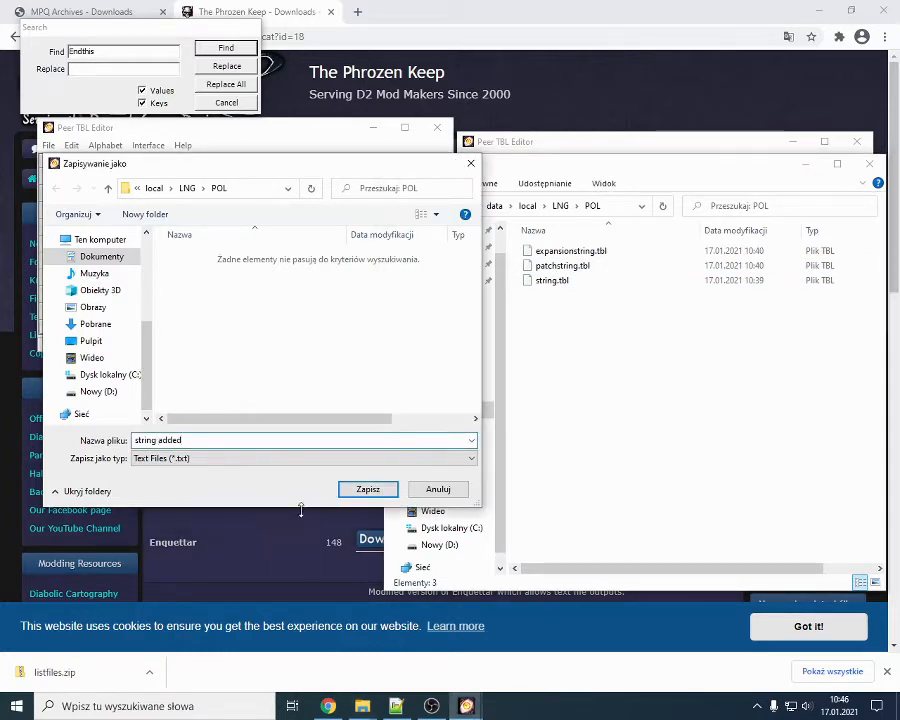
Step: Save the selected strings as the text file "string added" in the POL folder and review the exported file's contents
left_click(367, 489)
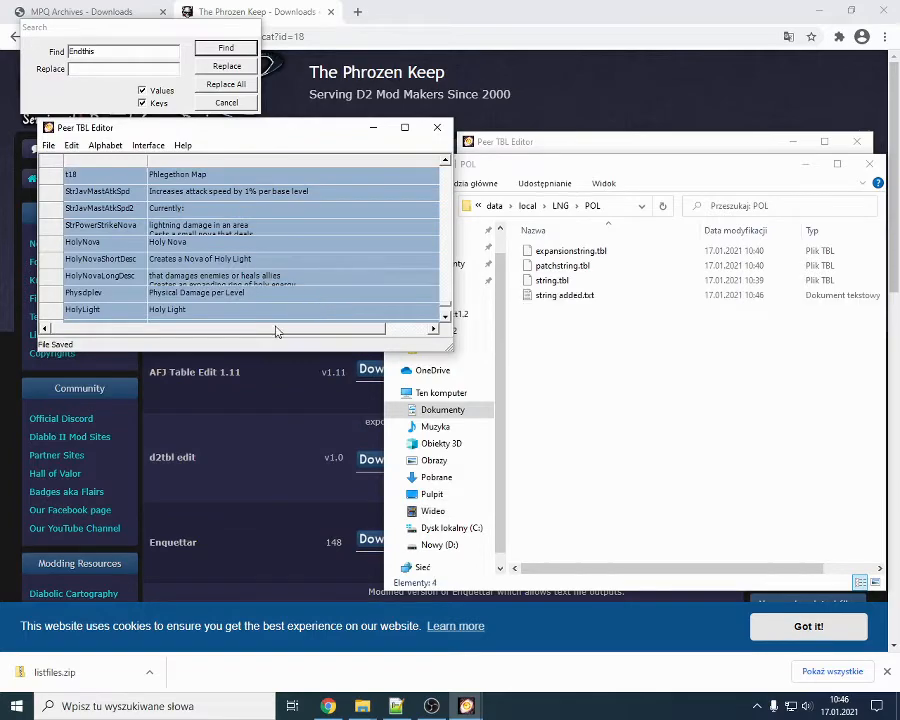
left_click(583, 283)
double_click(583, 281)
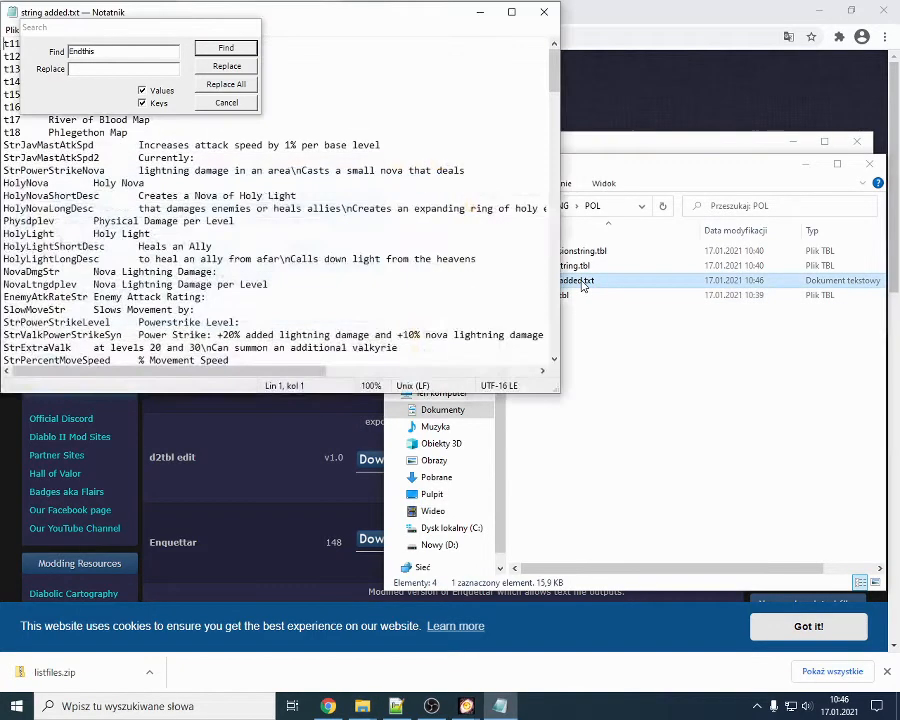
left_click(226, 104)
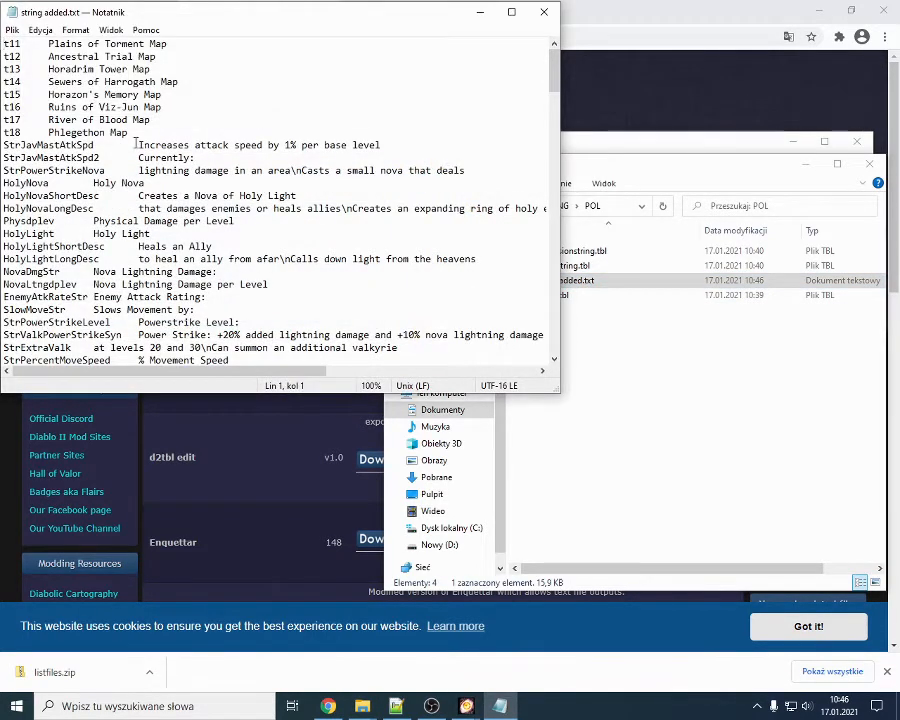
scroll(138, 141, "down", 16)
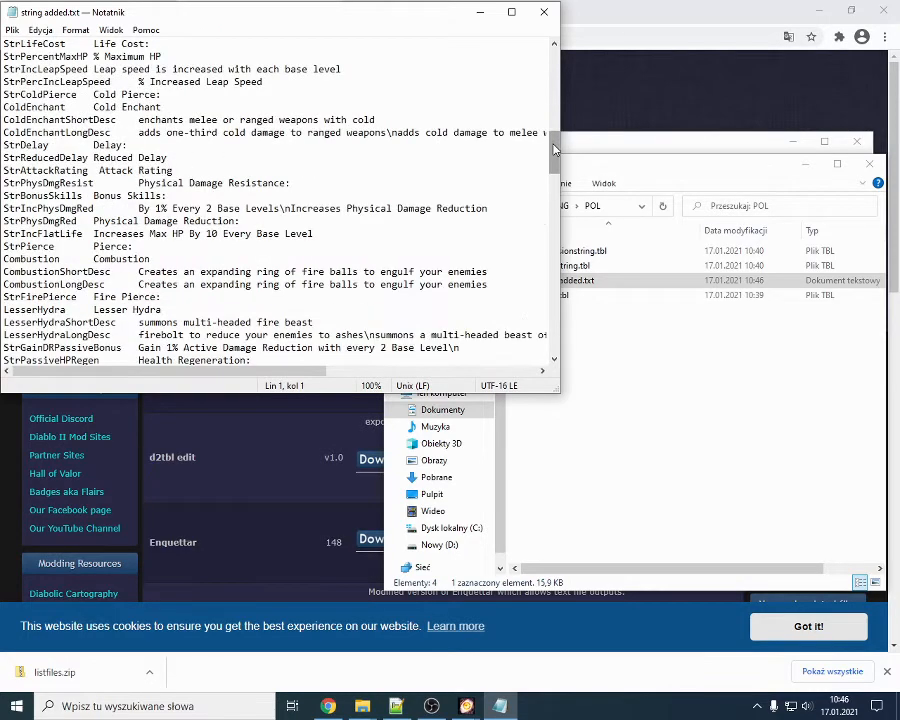
left_click_drag(555, 150, 562, 14)
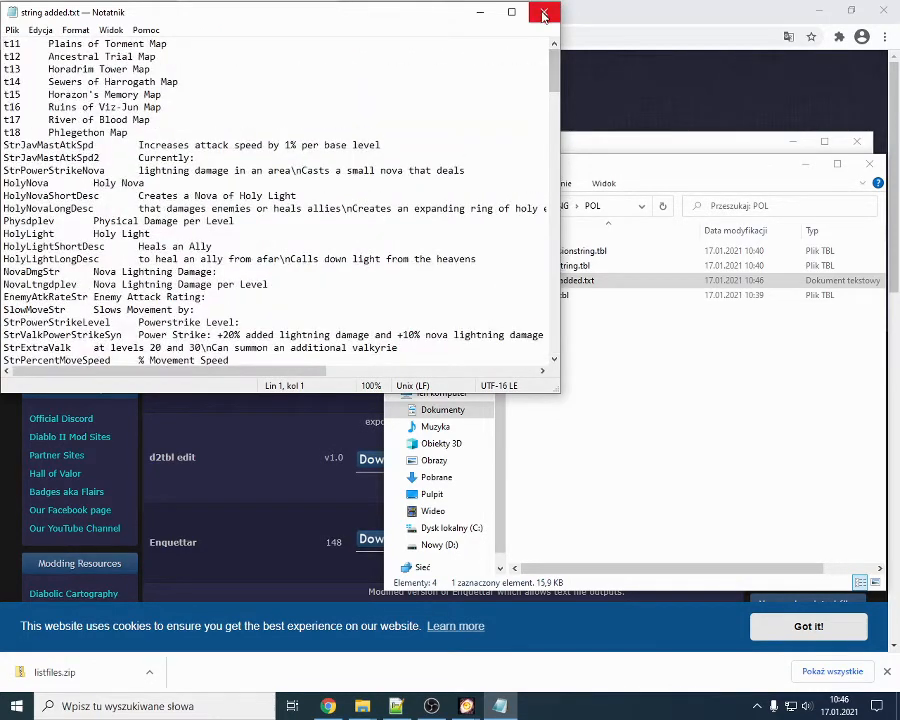
left_click(543, 14)
Step: Import string added.txt into the Polish string table, whose last entry is Endthispuppy
double_click(598, 262)
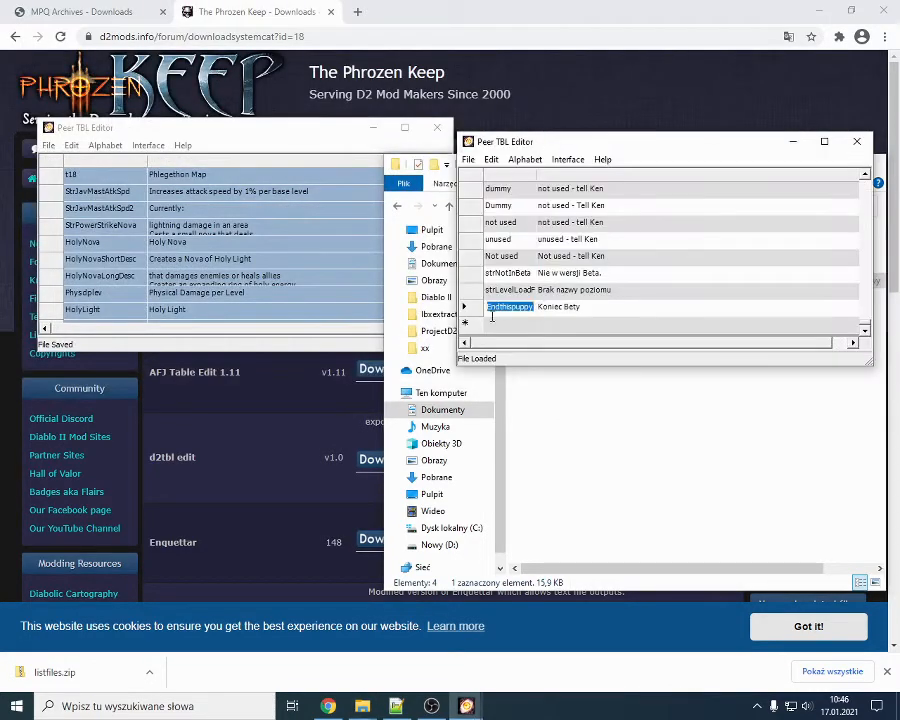
left_click(500, 308)
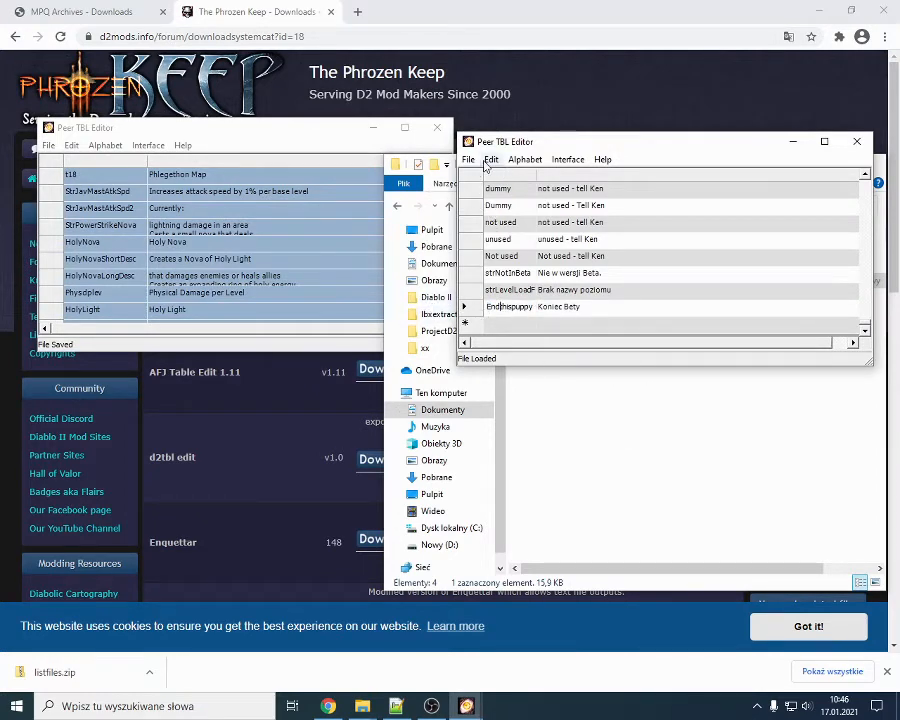
left_click(639, 400)
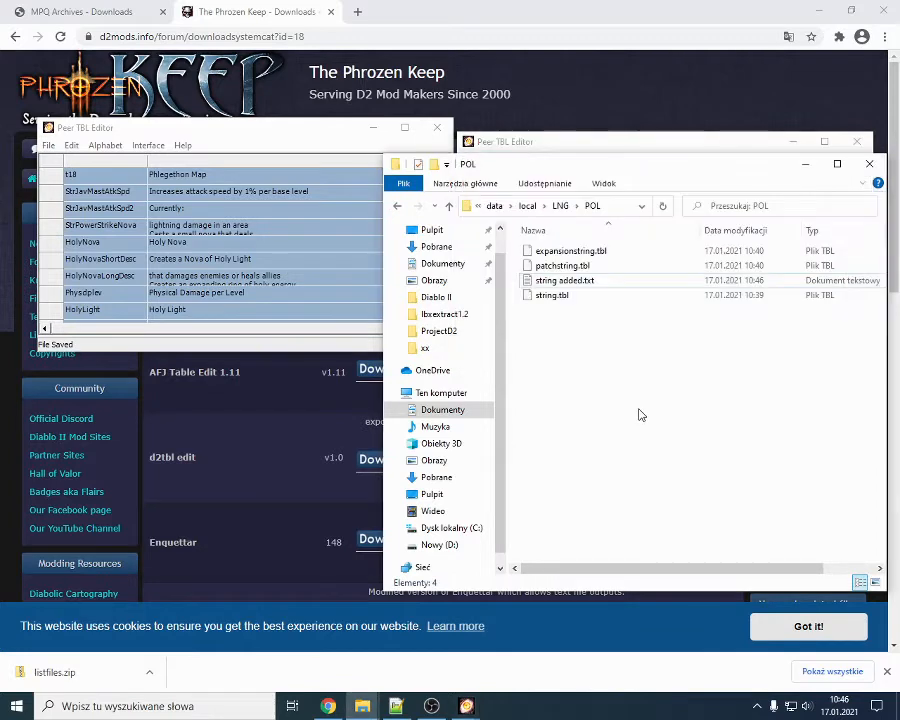
left_click(529, 145)
left_click(468, 159)
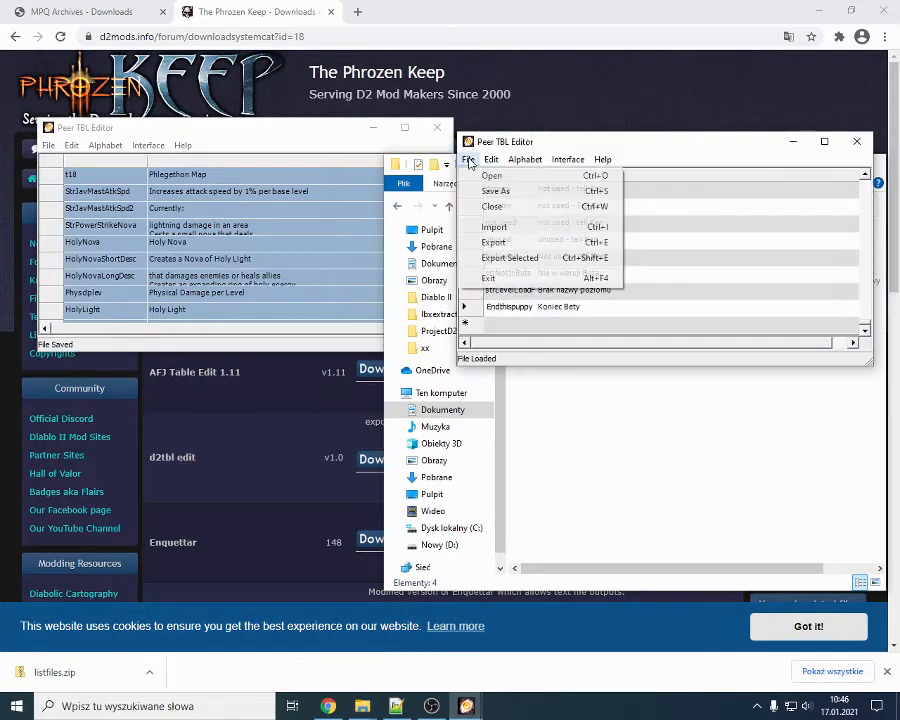
left_click(489, 230)
left_click(605, 270)
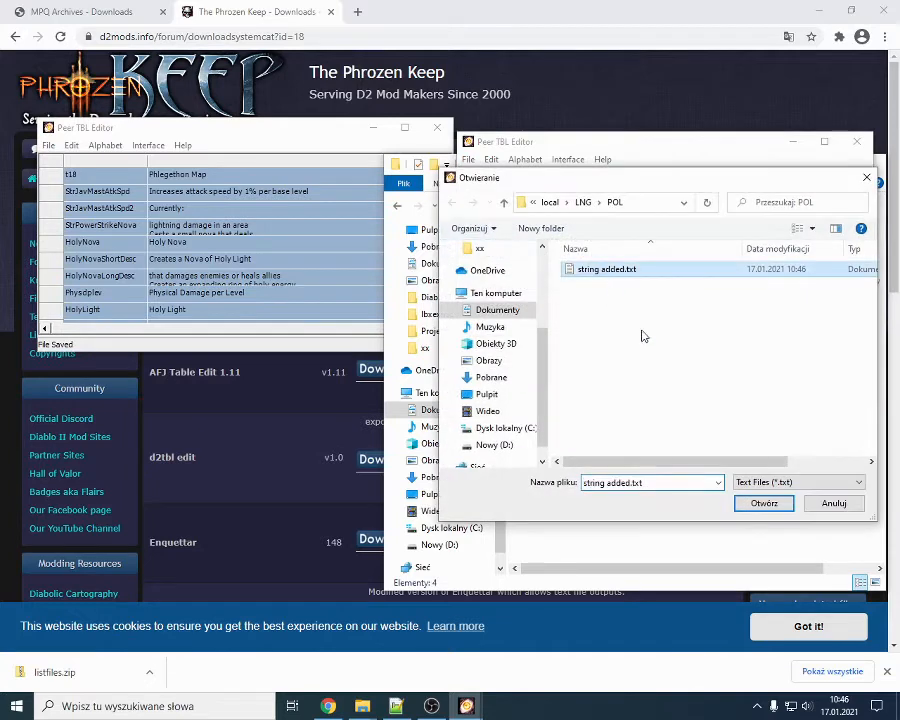
left_click(764, 503)
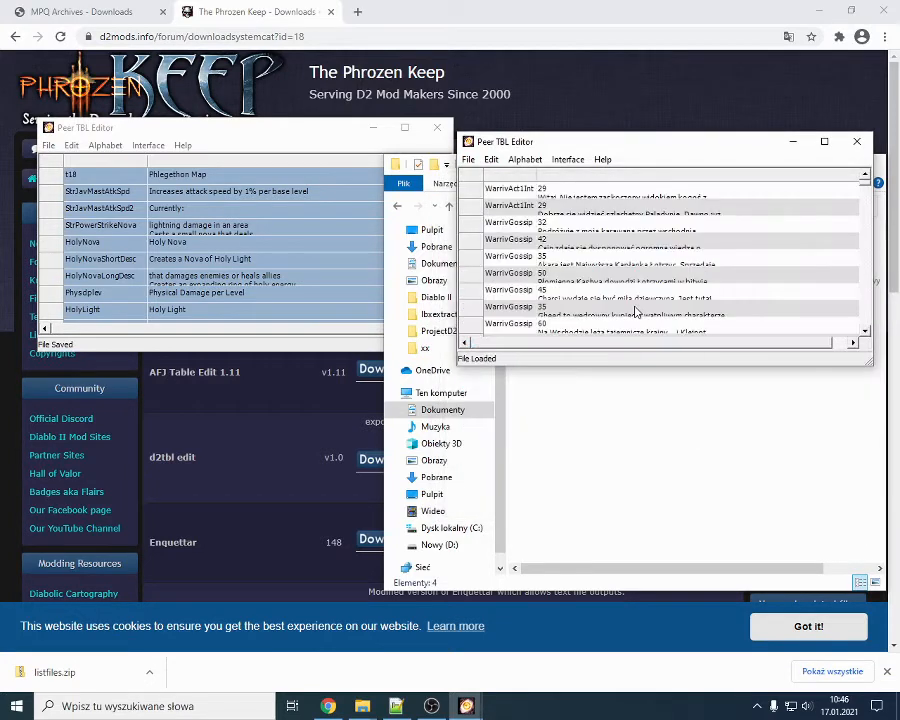
Step: Check the imported entries in the Polish table by searching its values and keys for "Endthi"
left_click_drag(869, 186, 875, 328)
scroll(663, 257, "up", 8)
scroll(634, 278, "up", 3)
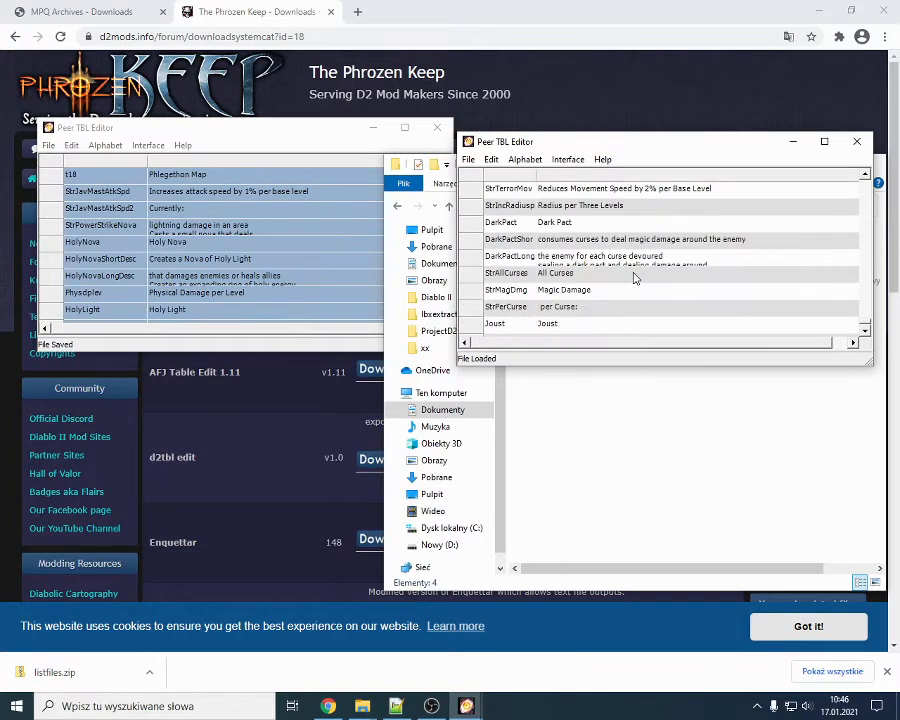
key("ctrl+f")
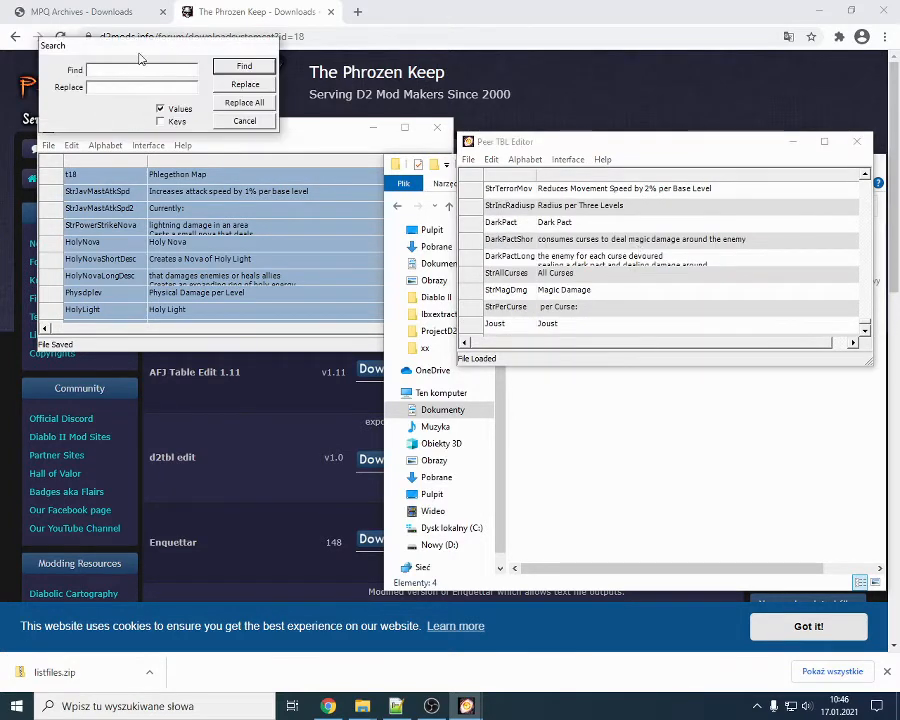
type("Endthi")
key("Return")
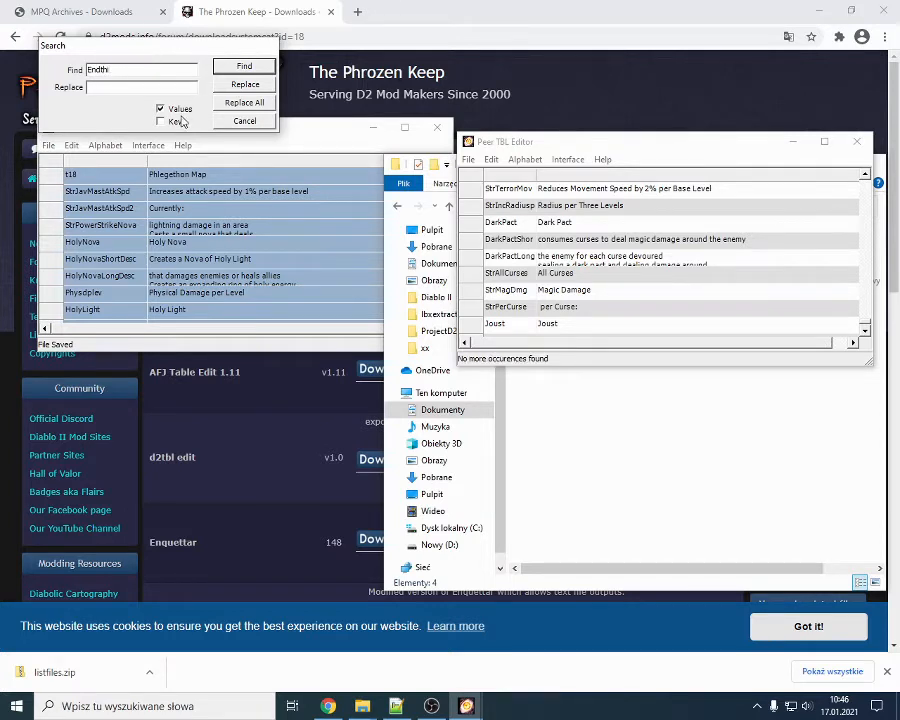
left_click(178, 121)
left_click(244, 67)
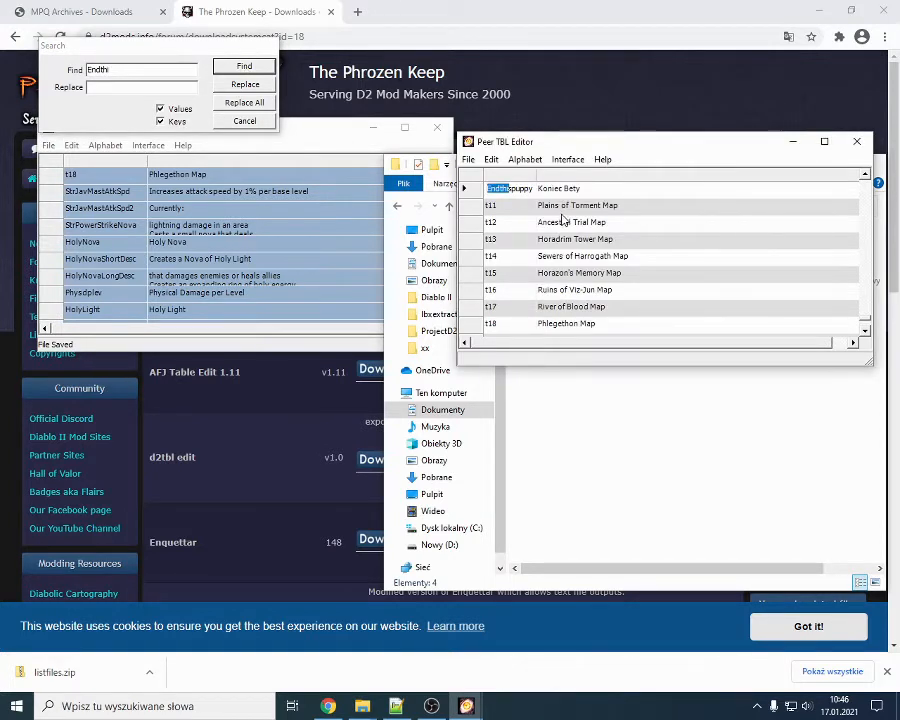
Step: Try to search the values and keys of the English string table for "End"
left_click(338, 130)
left_click_drag(444, 305, 445, 297)
left_click(115, 194)
left_click(244, 65)
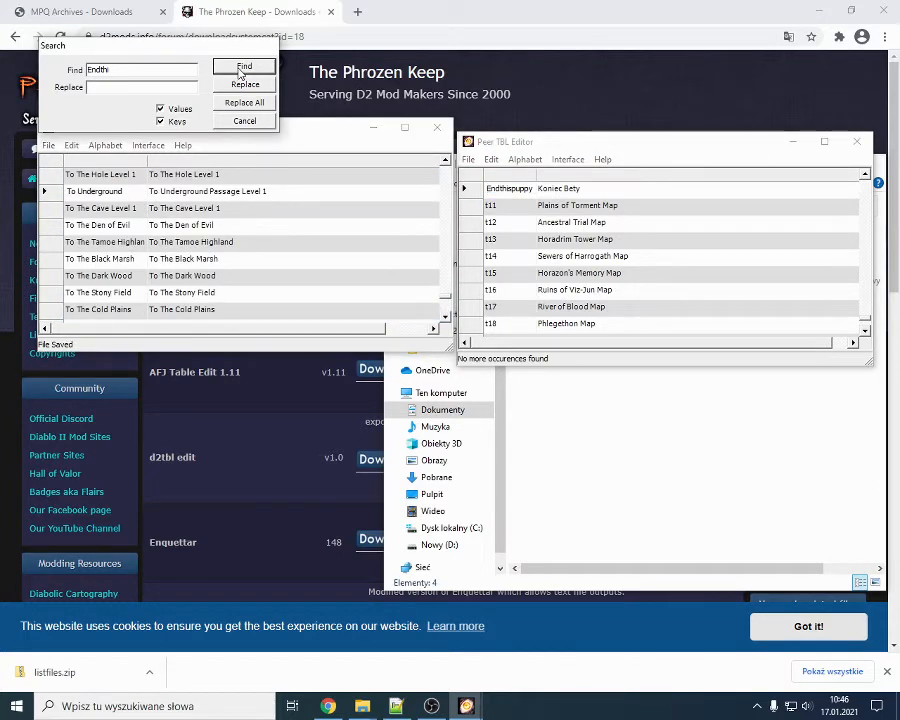
left_click(136, 190)
key("ctrl+f")
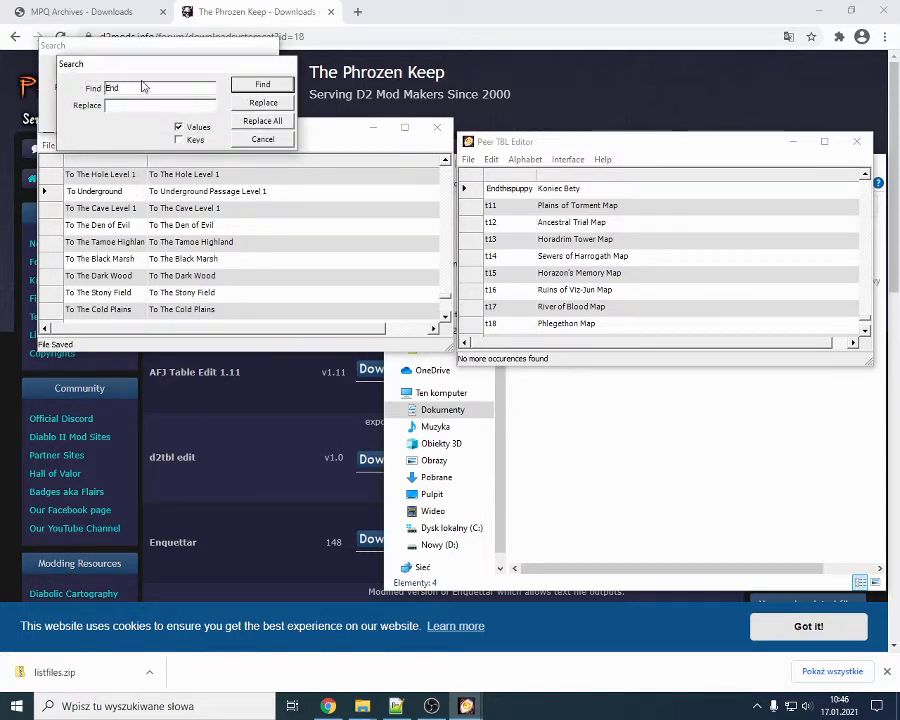
left_click(260, 84)
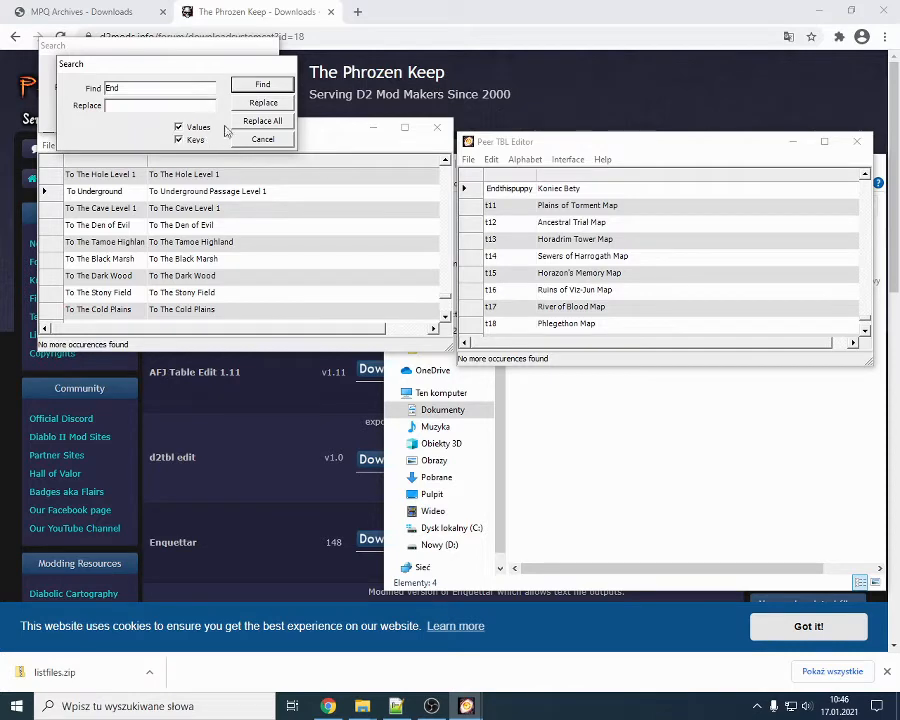
left_click(263, 102)
left_click(562, 380)
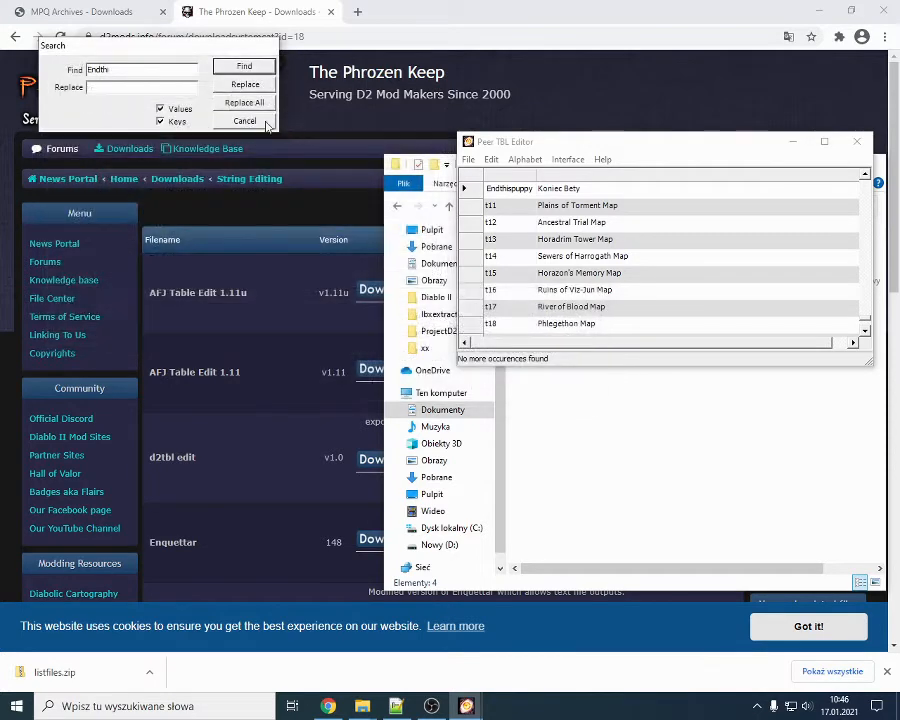
Step: Launch another Peer TBL Editor window from the peer_tbl_editor_v338 folder inside Translate and close the old search dialog
left_click(568, 430)
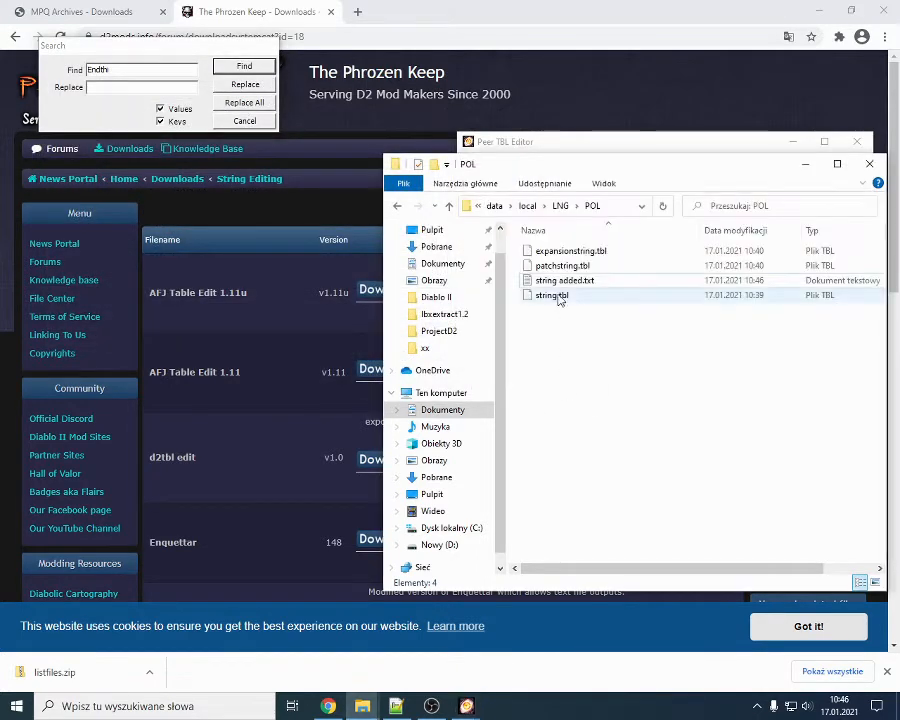
left_click(560, 205)
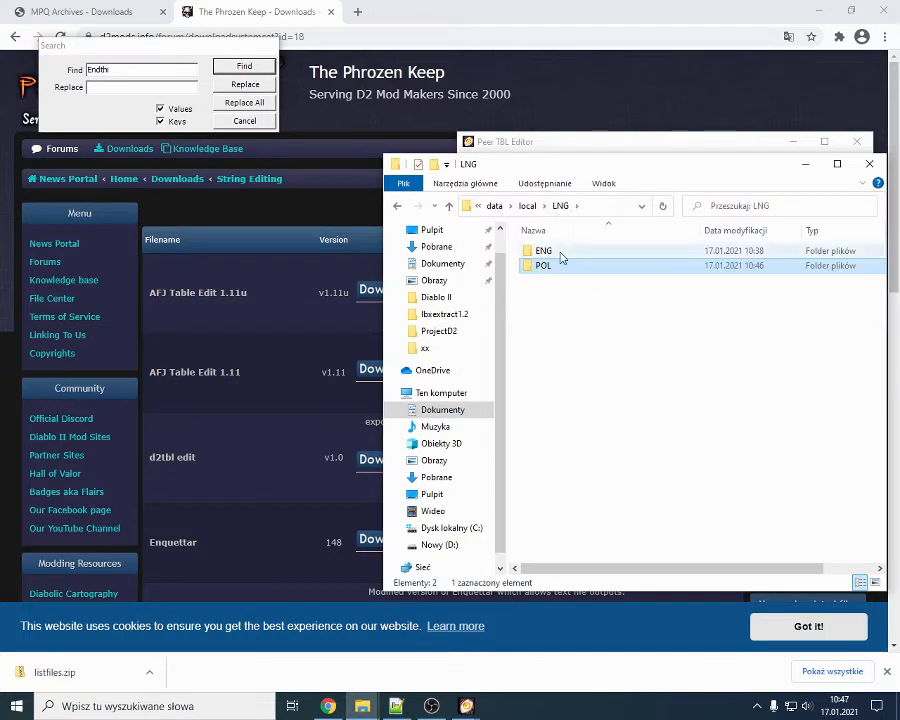
left_click(493, 206)
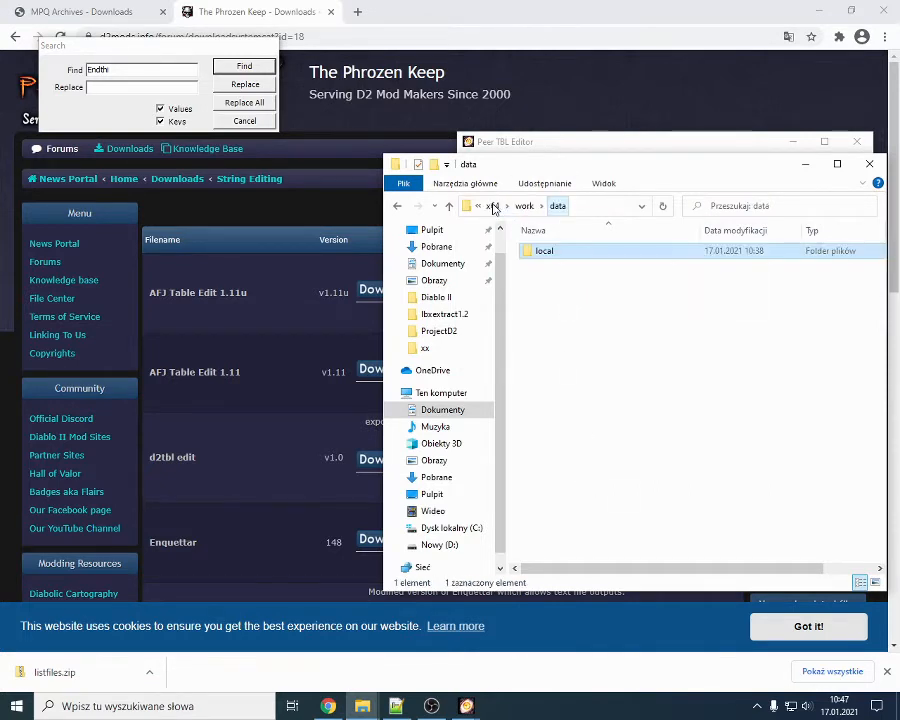
left_click(493, 207)
left_click(549, 206)
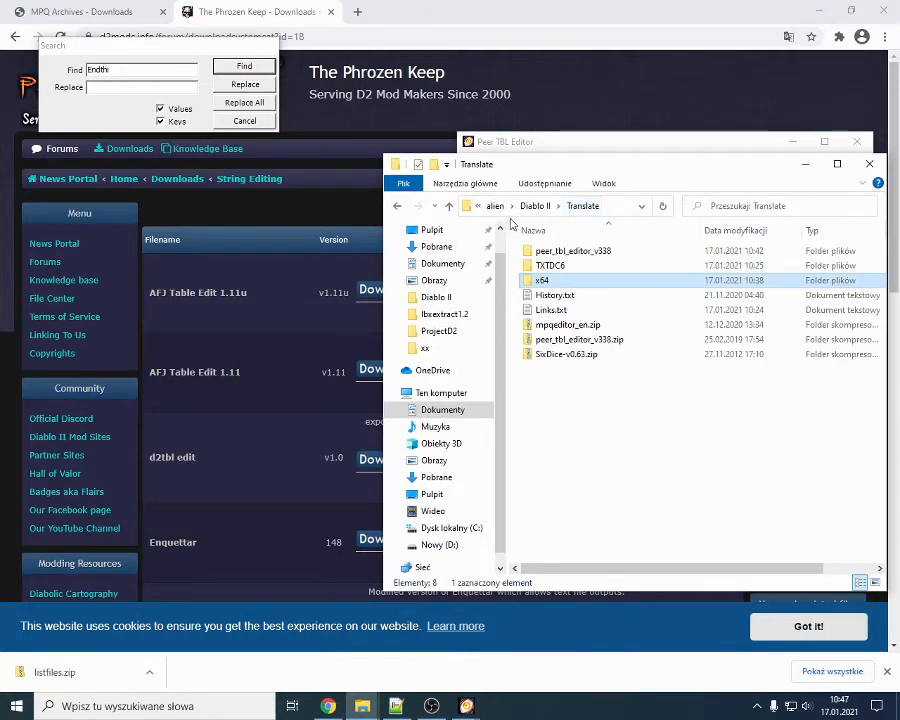
double_click(566, 253)
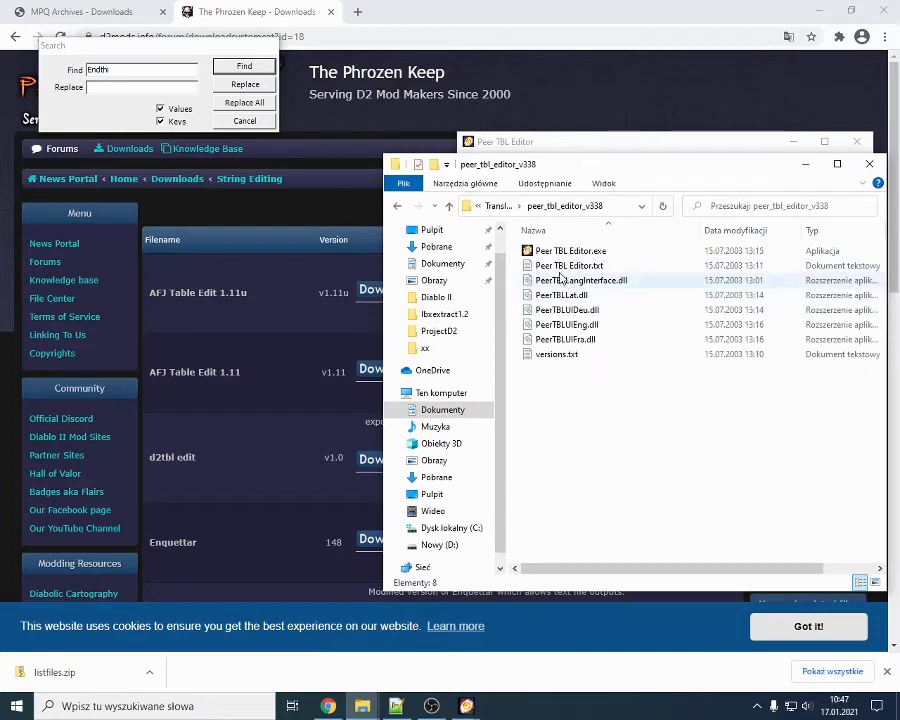
double_click(552, 251)
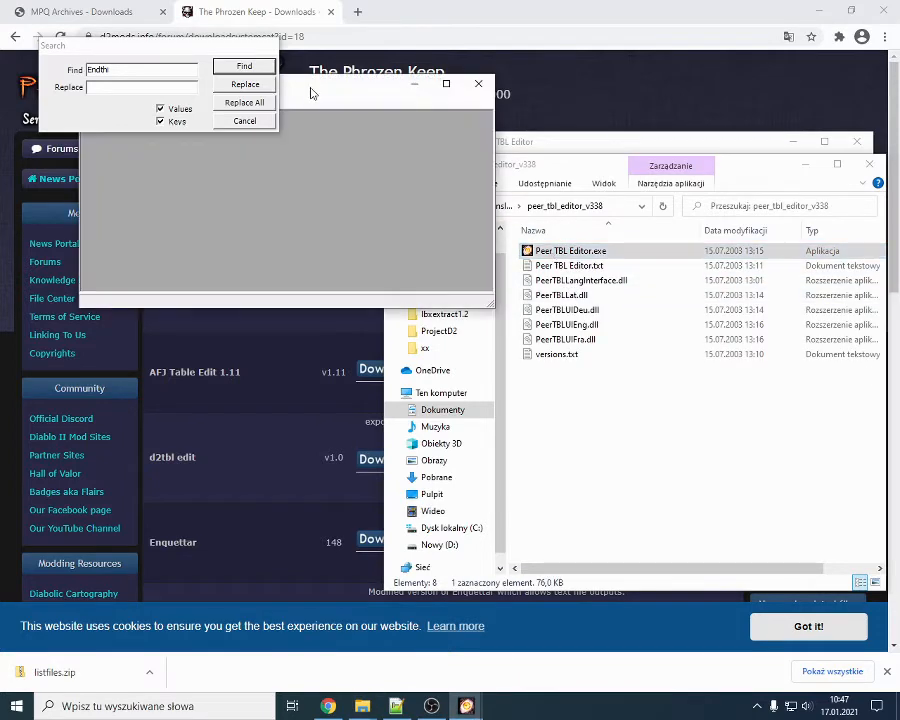
left_click_drag(310, 93, 280, 202)
left_click(240, 121)
Step: Open string.tbl from the ENG folder in the new editor window
left_click(61, 210)
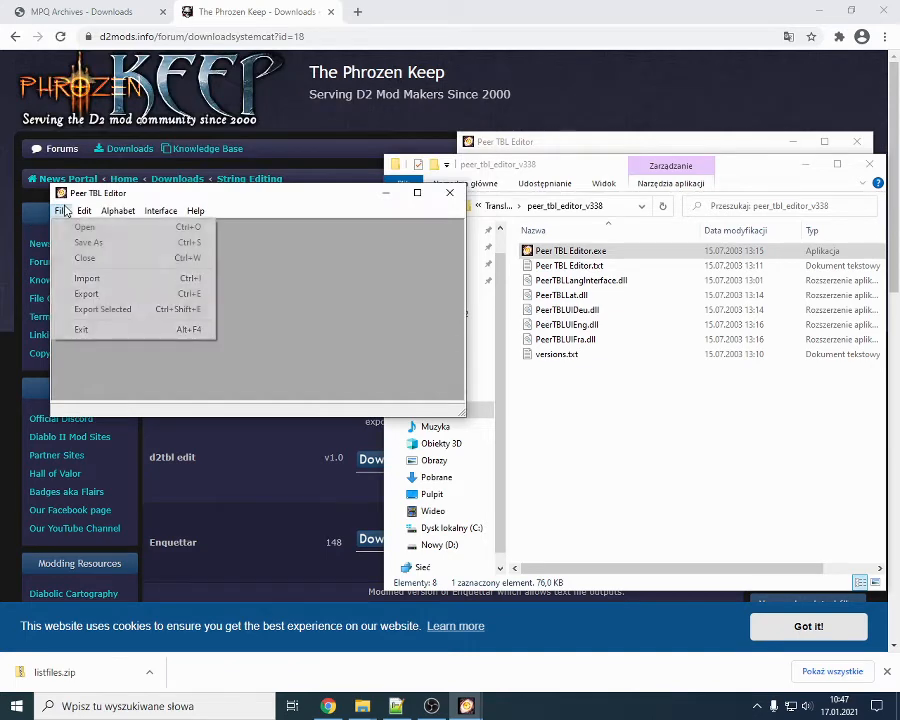
left_click(78, 230)
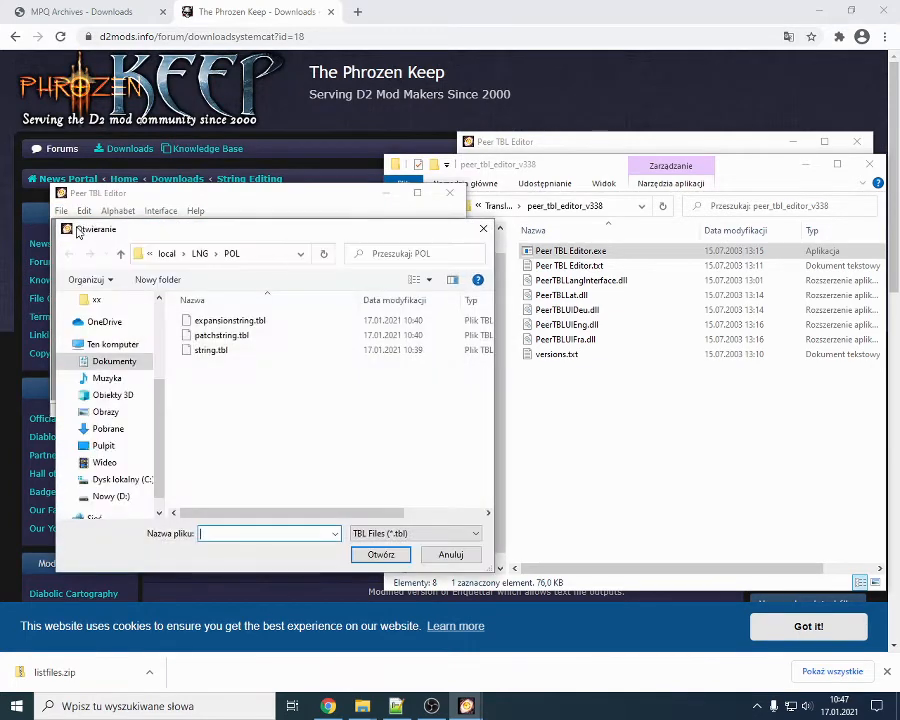
left_click(201, 253)
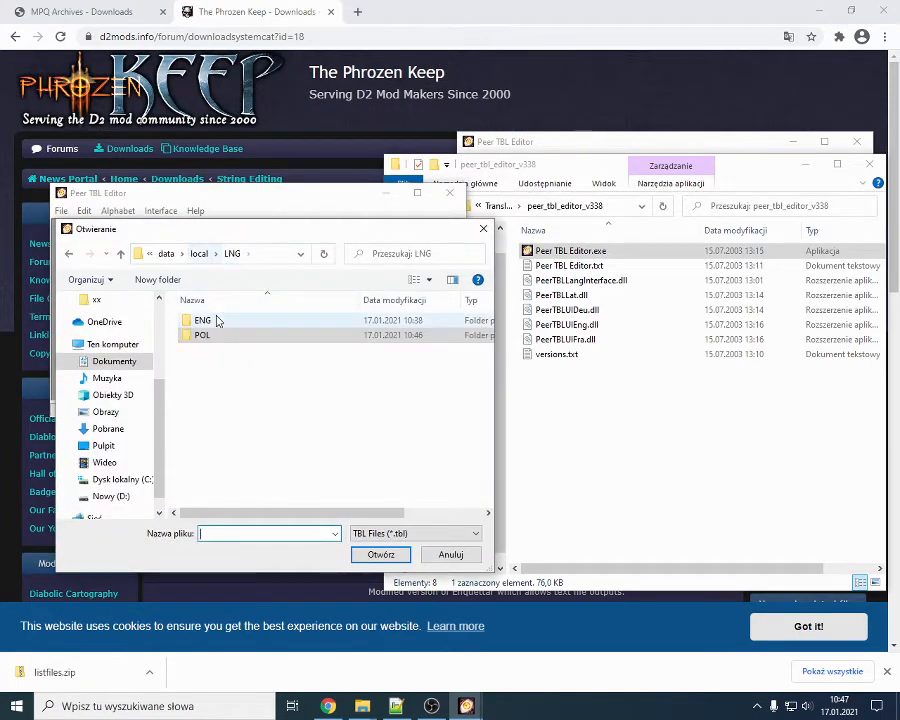
double_click(216, 320)
double_click(211, 349)
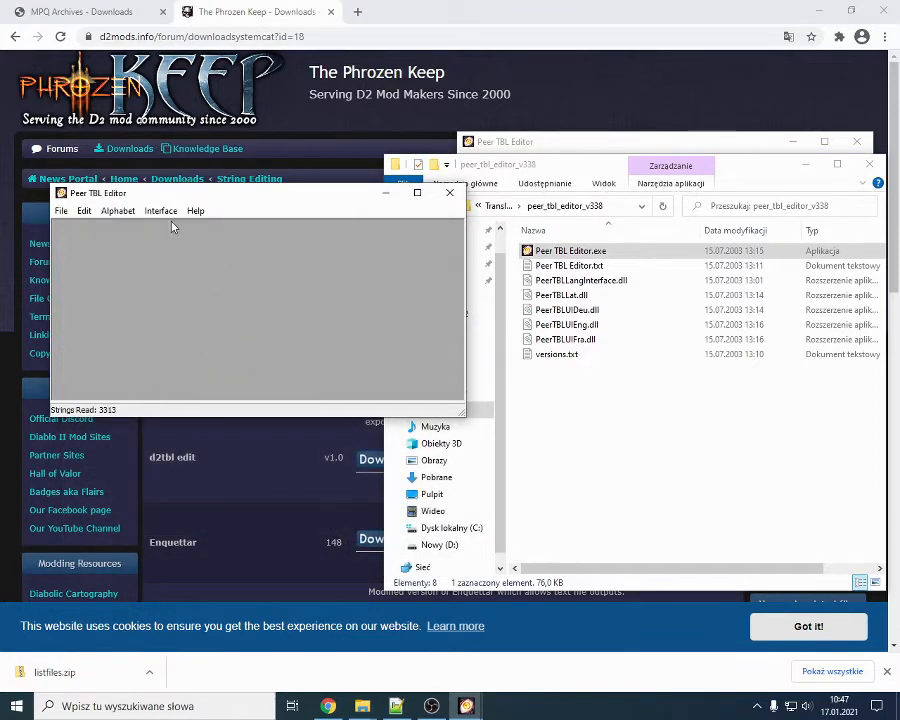
Step: Search the English table's values and keys for "Endthi" and compare the entries following Endthispuppy with those in the Polish table
key("ctrl+f")
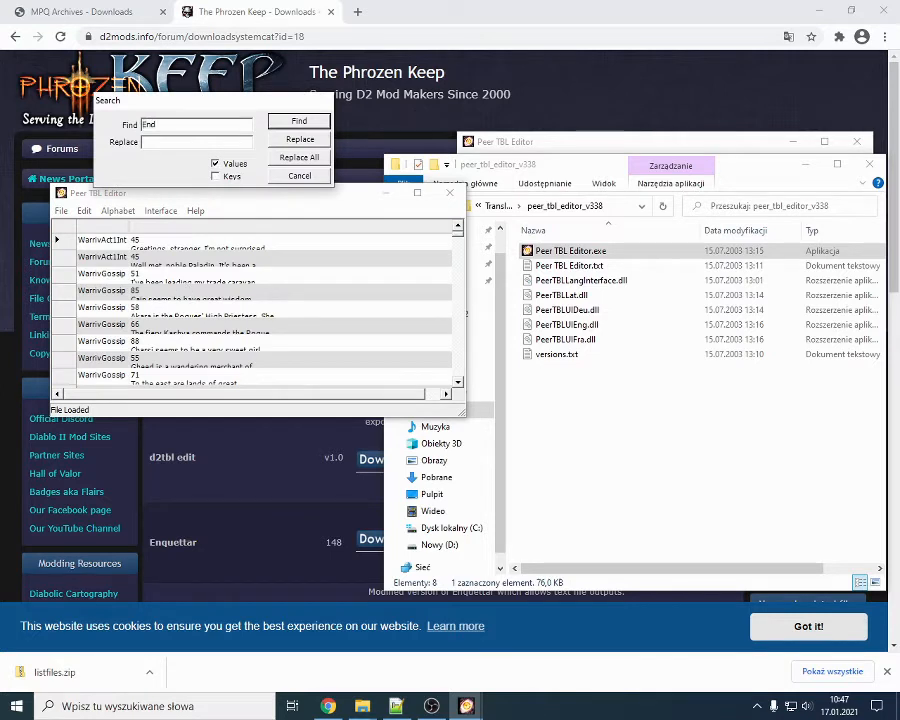
type("Endthi")
left_click(293, 122)
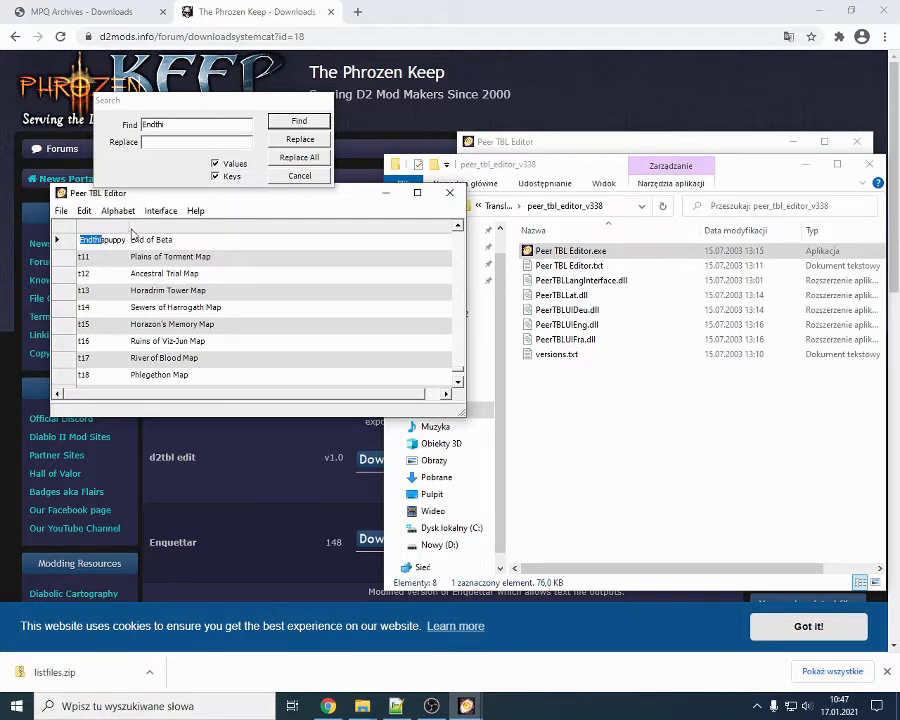
left_click_drag(131, 229, 138, 229)
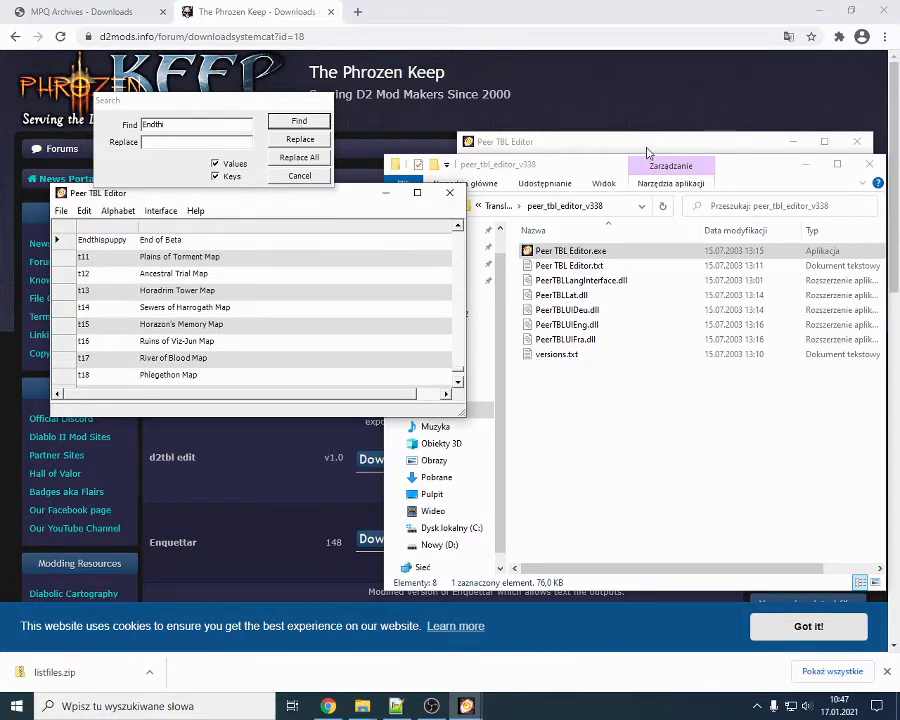
scroll(515, 211, "up", 8)
scroll(516, 211, "down", 7)
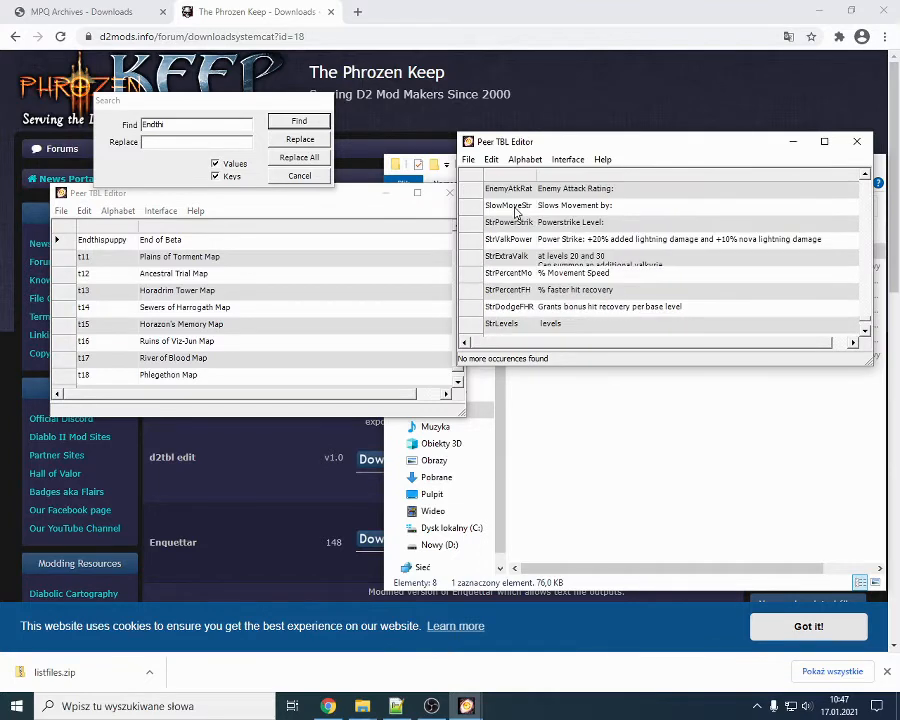
scroll(493, 212, "down", 1)
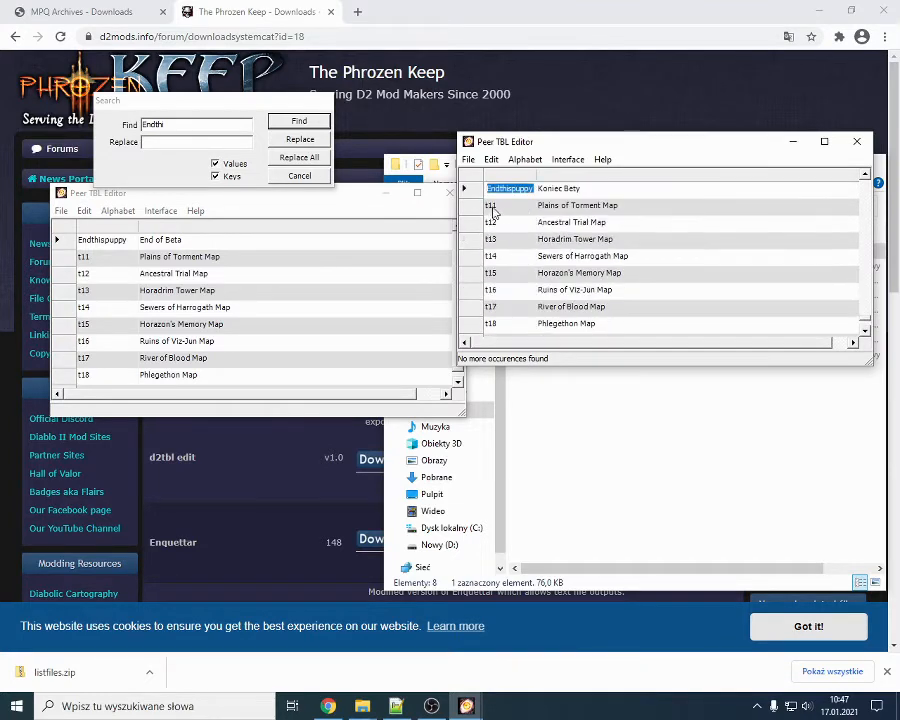
scroll(513, 214, "down", 5)
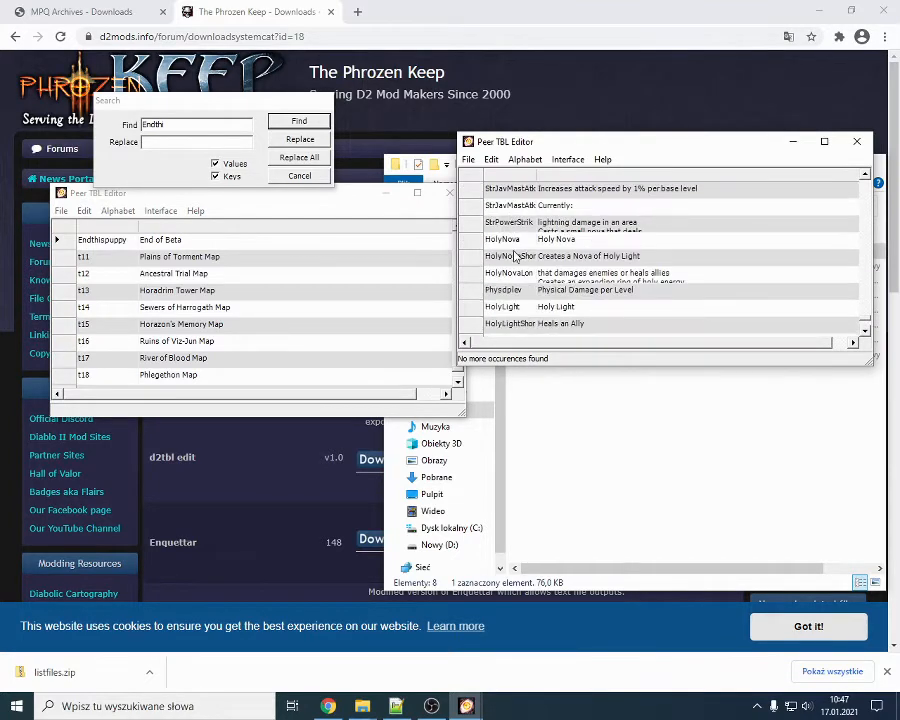
Step: Examine the entries after Endthispuppy in the Polish string table, from the t11 map names through the added skill and damage strings
scroll(517, 250, "up", 5)
scroll(553, 232, "down", 5)
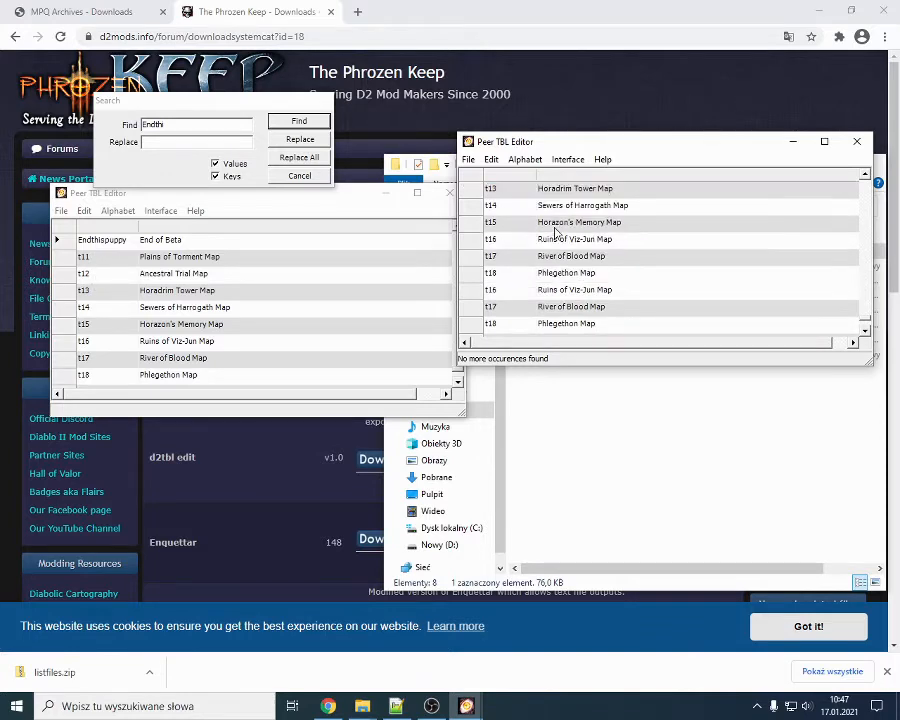
scroll(554, 232, "up", 5)
scroll(556, 232, "down", 1)
scroll(556, 232, "up", 3)
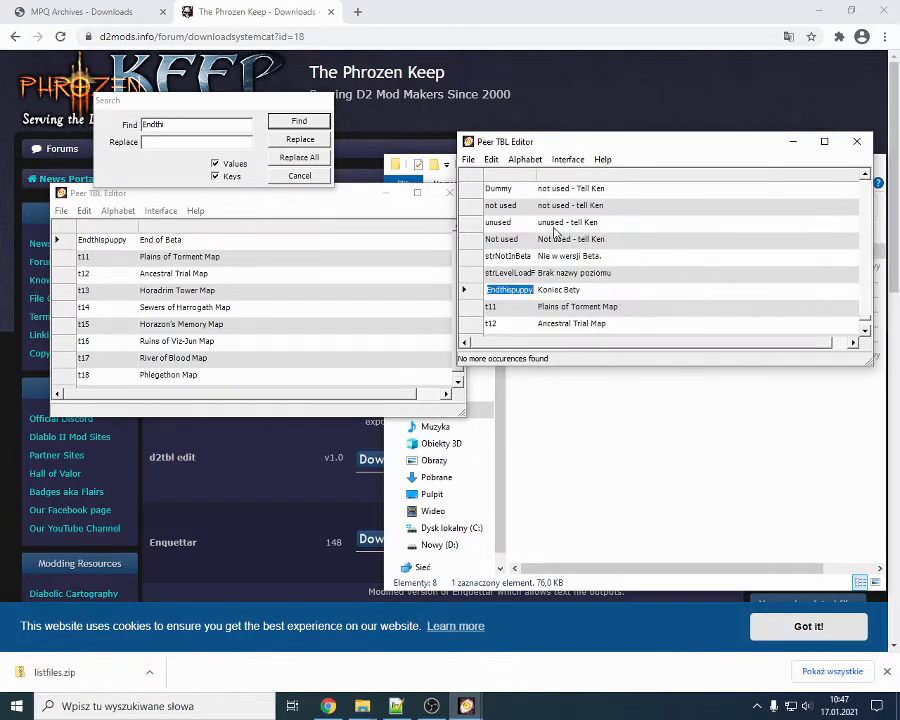
scroll(580, 260, "down", 8)
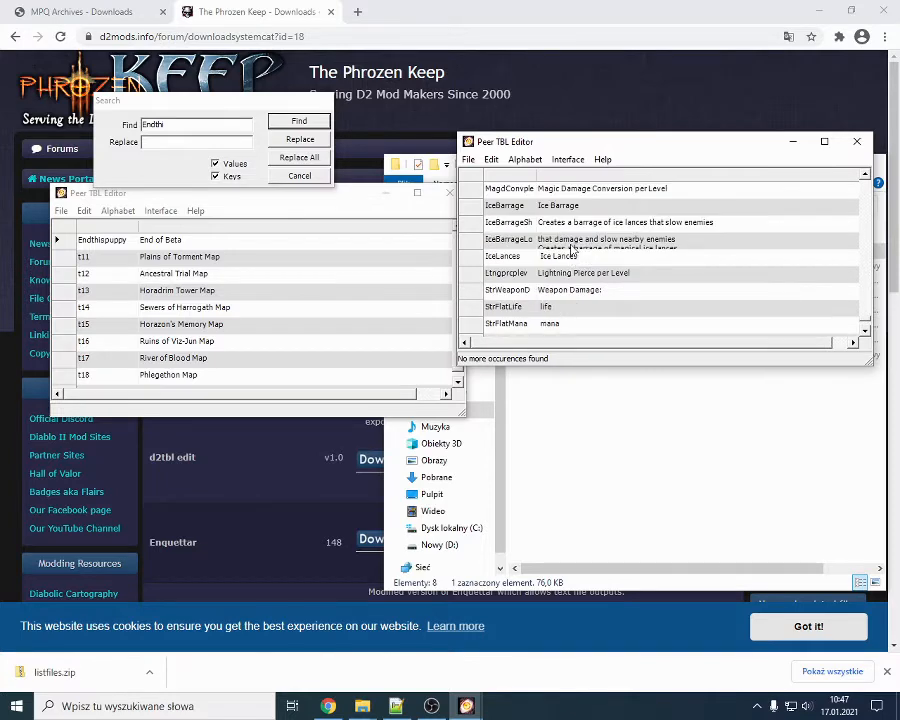
scroll(573, 265, "up", 6)
scroll(573, 270, "down", 8)
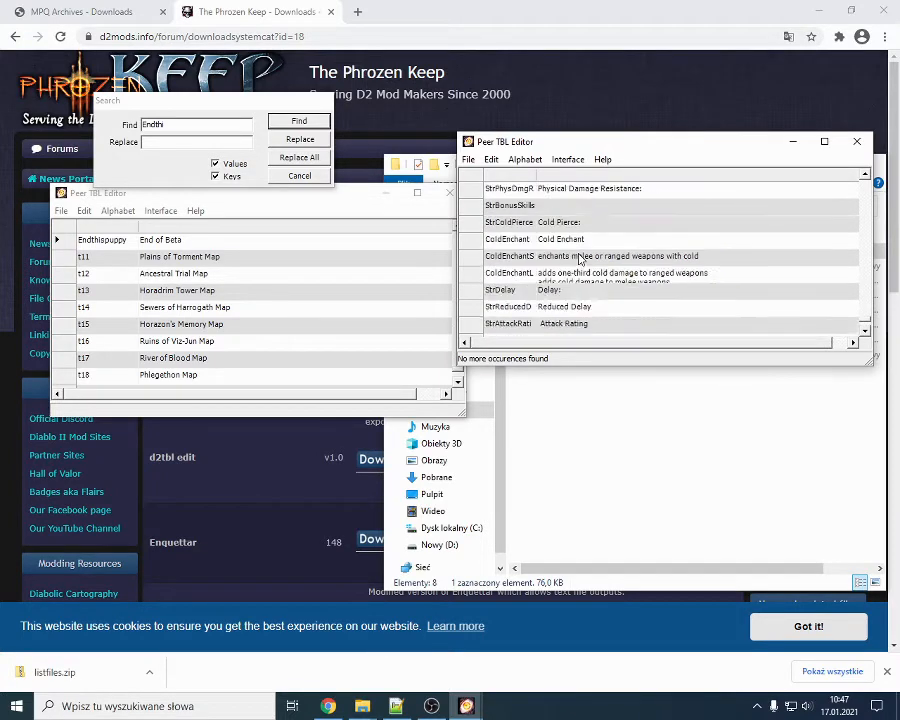
Step: Save the Polish string table as string.tbl in the LNG\POL folder, replacing the existing file
left_click(468, 160)
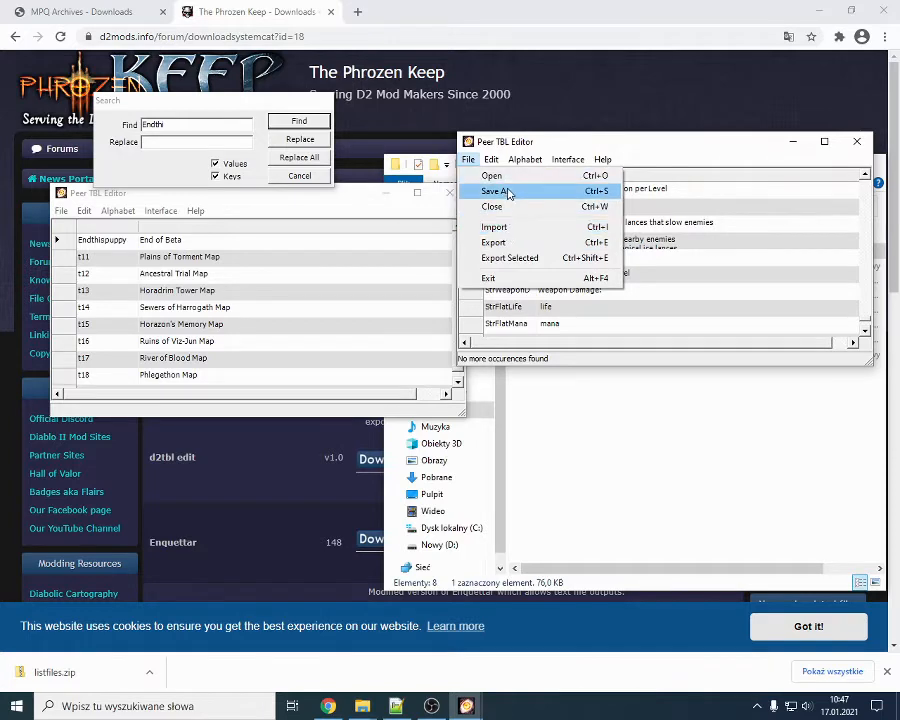
left_click(508, 191)
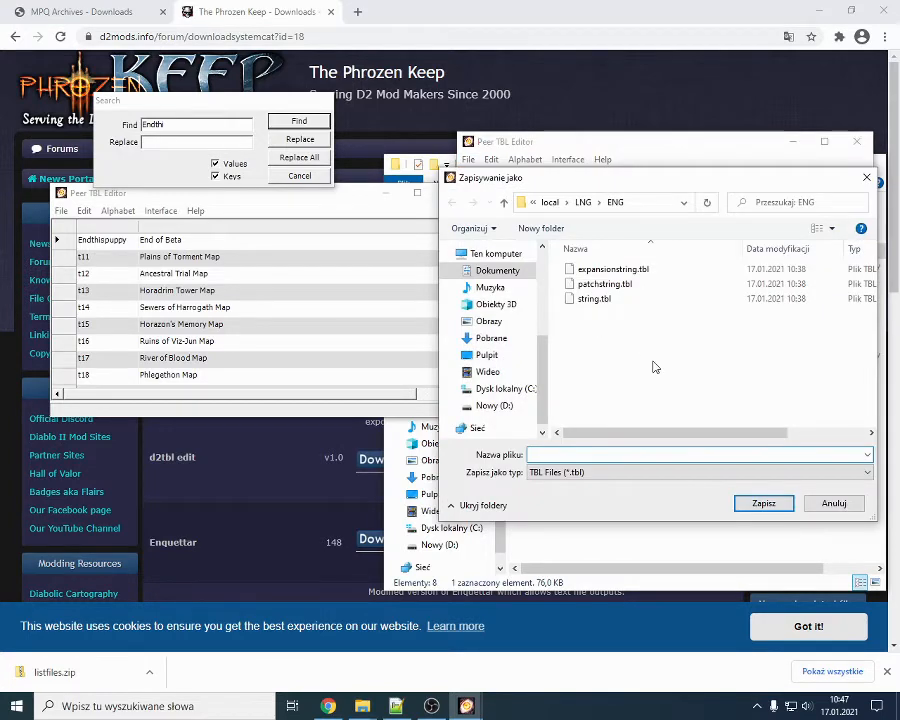
left_click(600, 298)
left_click_drag(646, 181, 567, 183)
left_click(516, 205)
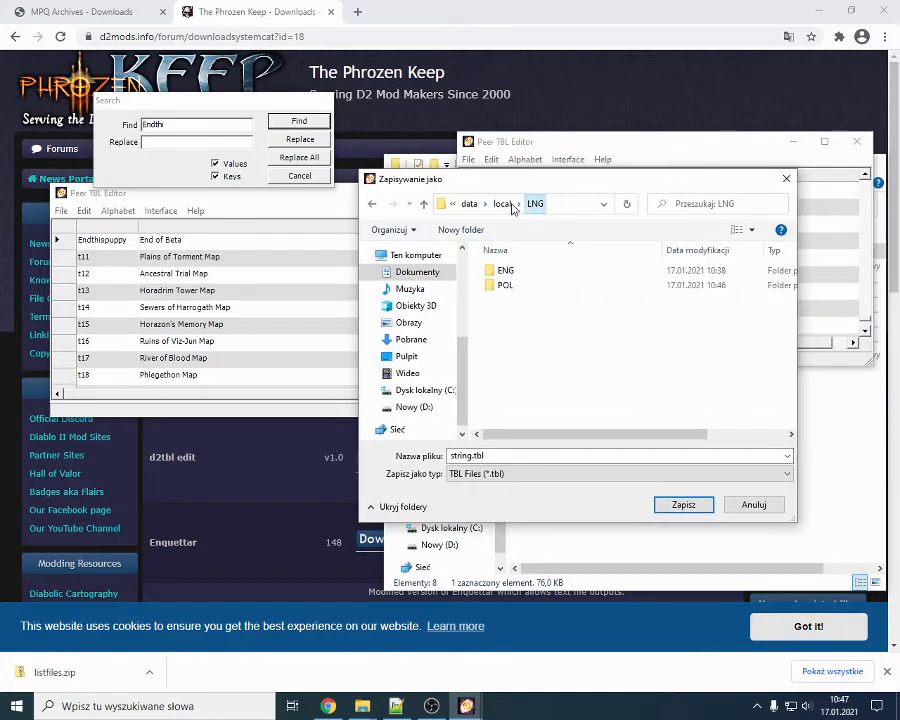
double_click(506, 285)
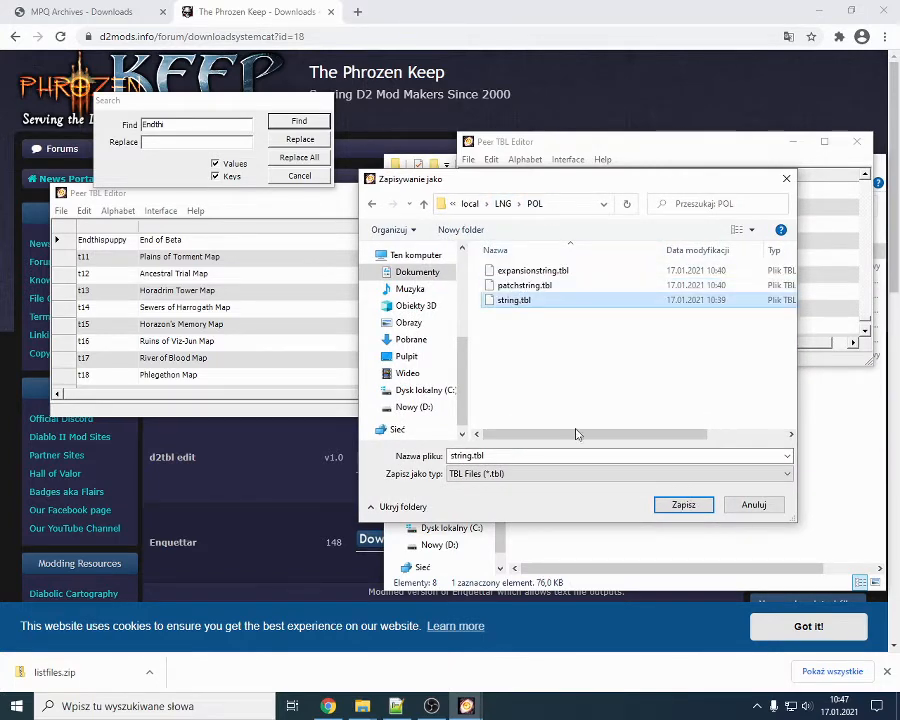
left_click(683, 506)
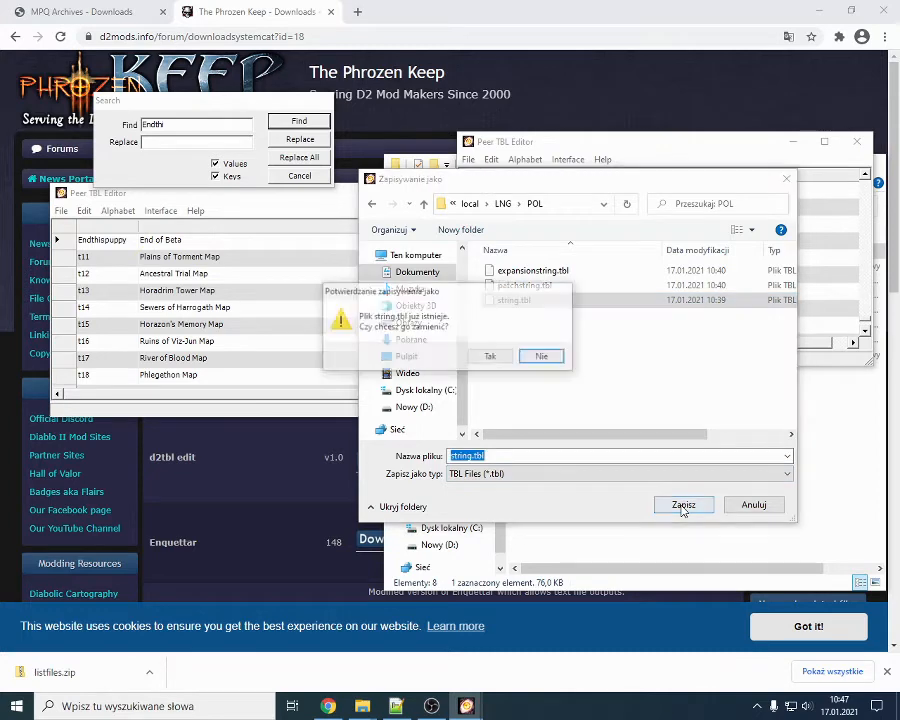
left_click(492, 355)
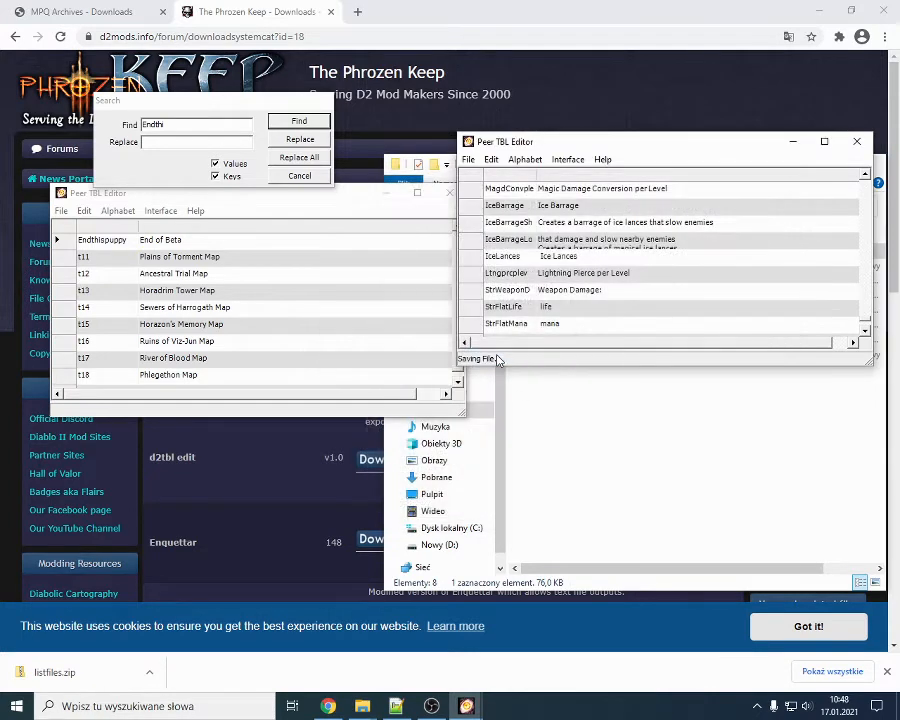
Step: Switch to File Explorer and browse from Translate into x64\work\data\local\LNG\POL
left_click(680, 454)
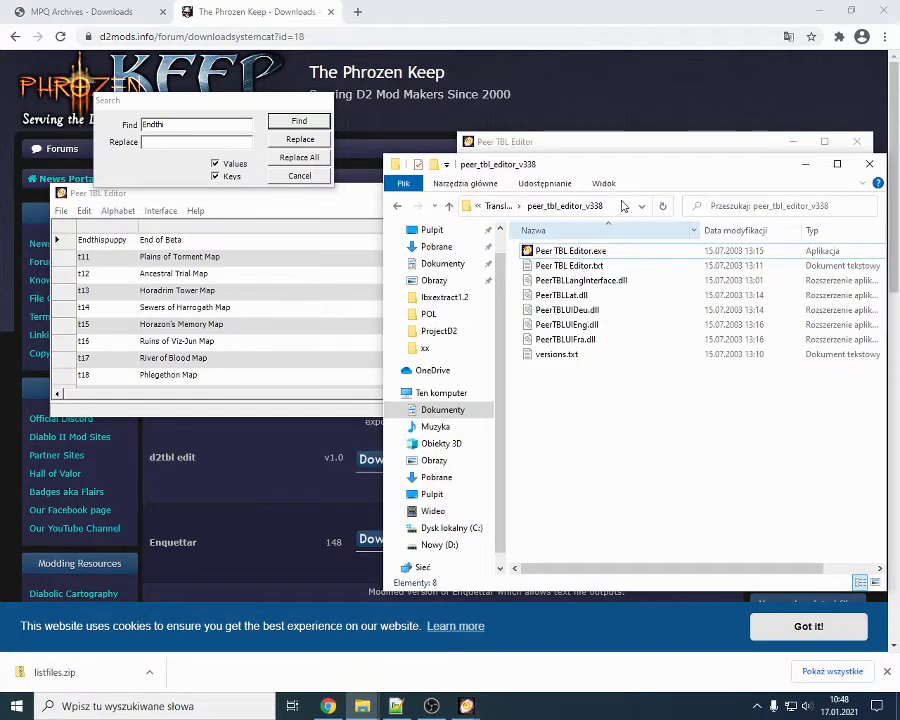
left_click(497, 213)
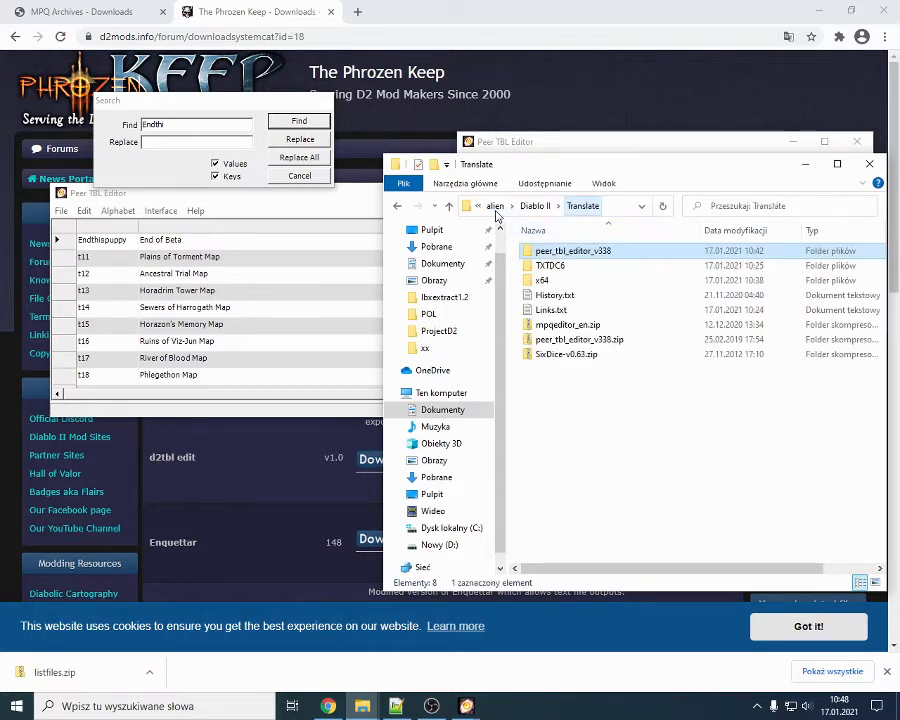
double_click(570, 281)
left_click(545, 267)
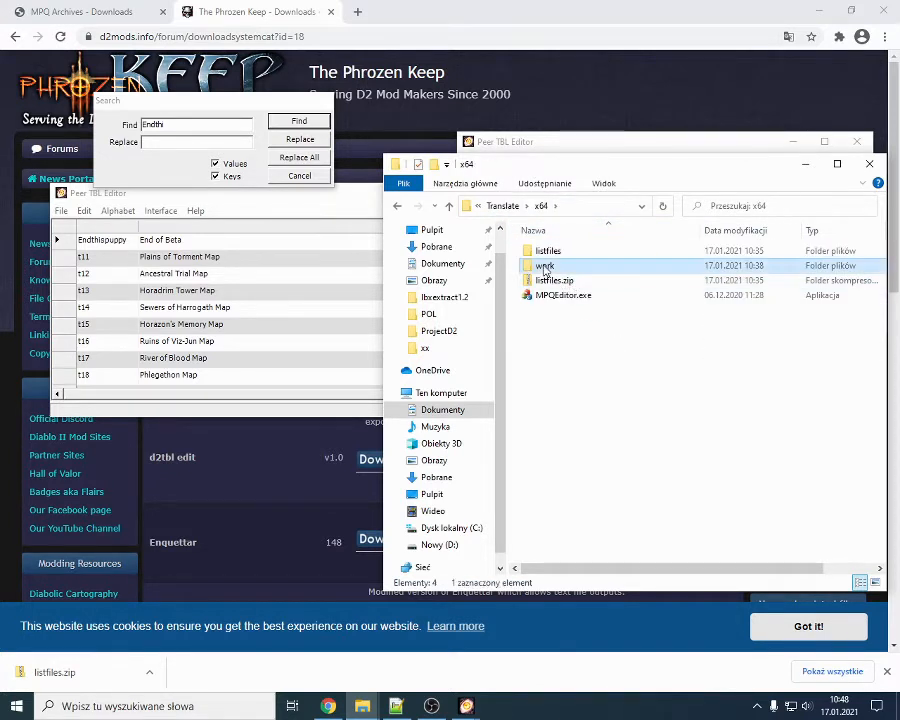
double_click(545, 267)
left_click(543, 254)
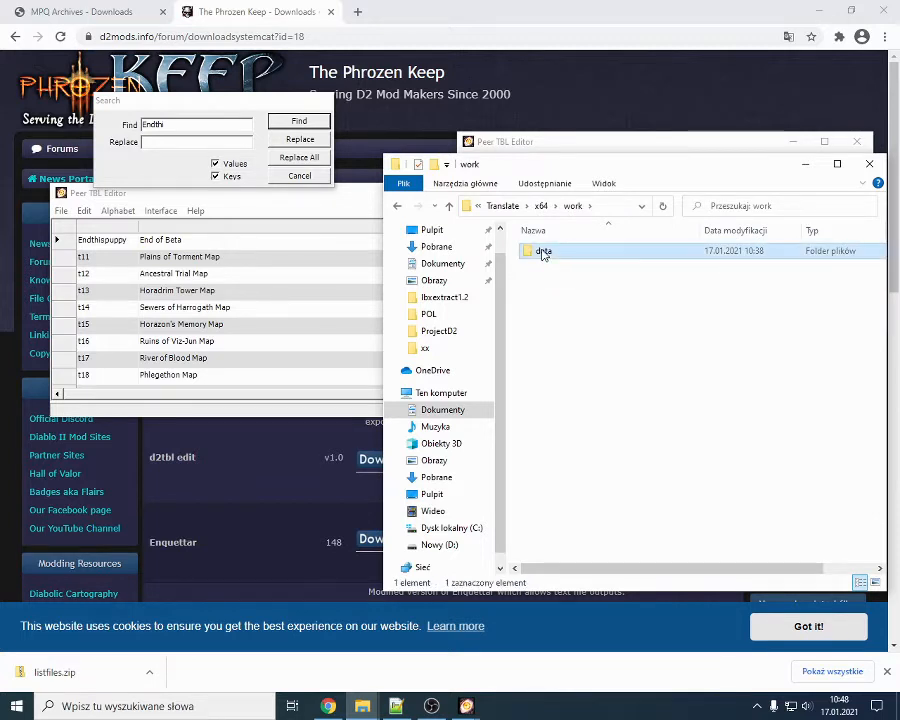
double_click(543, 253)
double_click(543, 253)
double_click(543, 253)
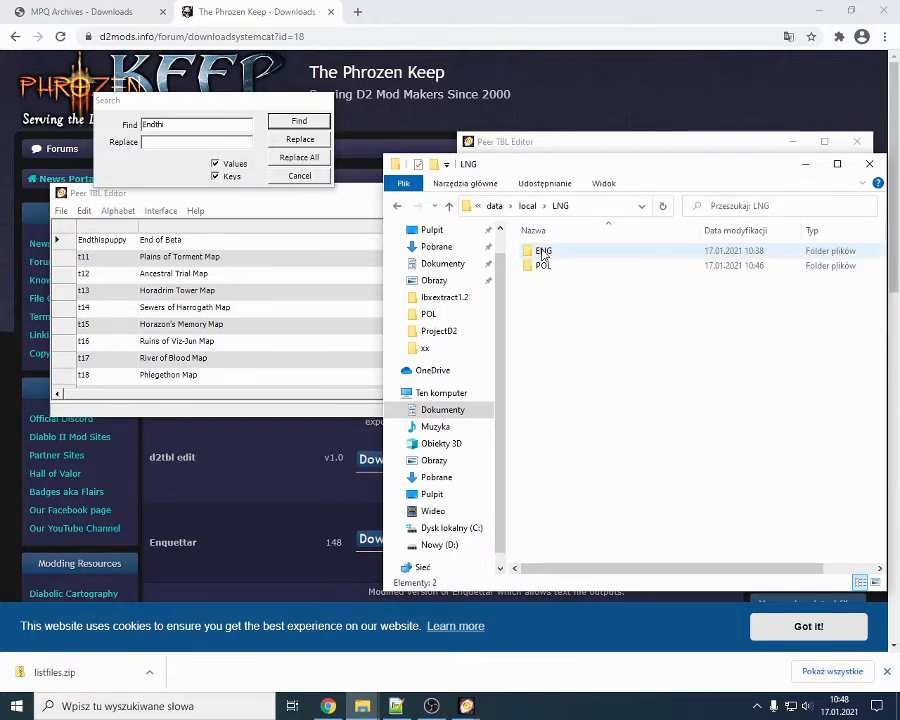
left_click(542, 266)
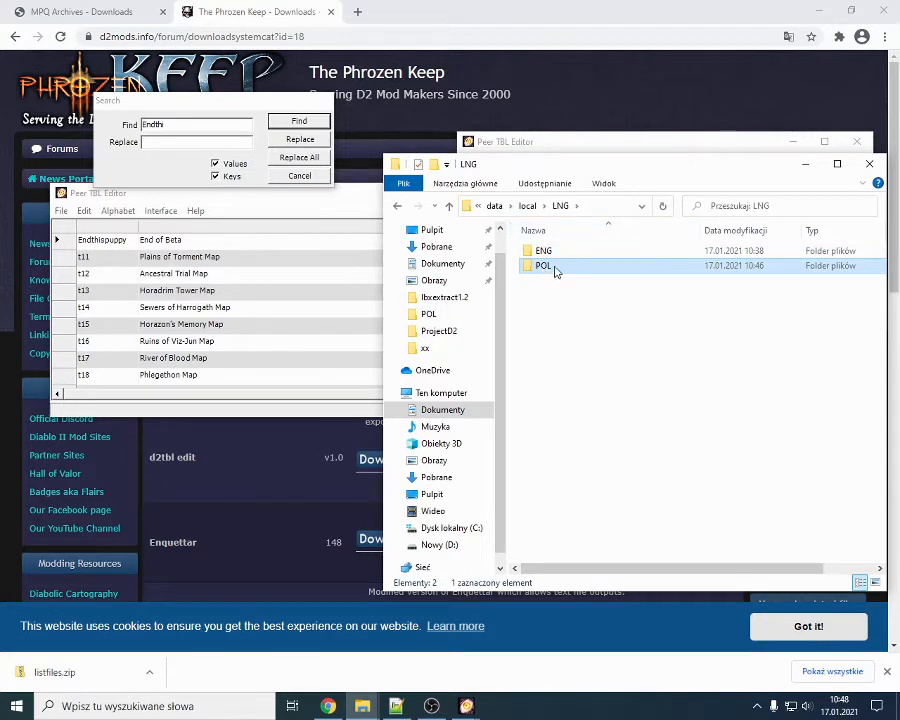
double_click(543, 266)
Step: Go back up to the work folder and copy its data folder
left_click(561, 206)
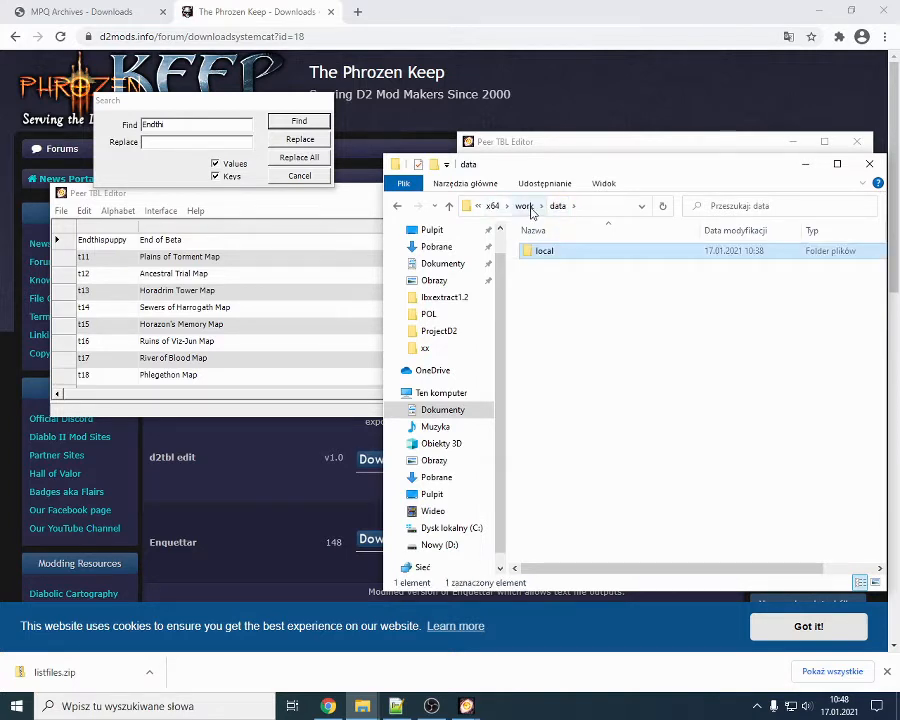
left_click(520, 207)
left_click(557, 258)
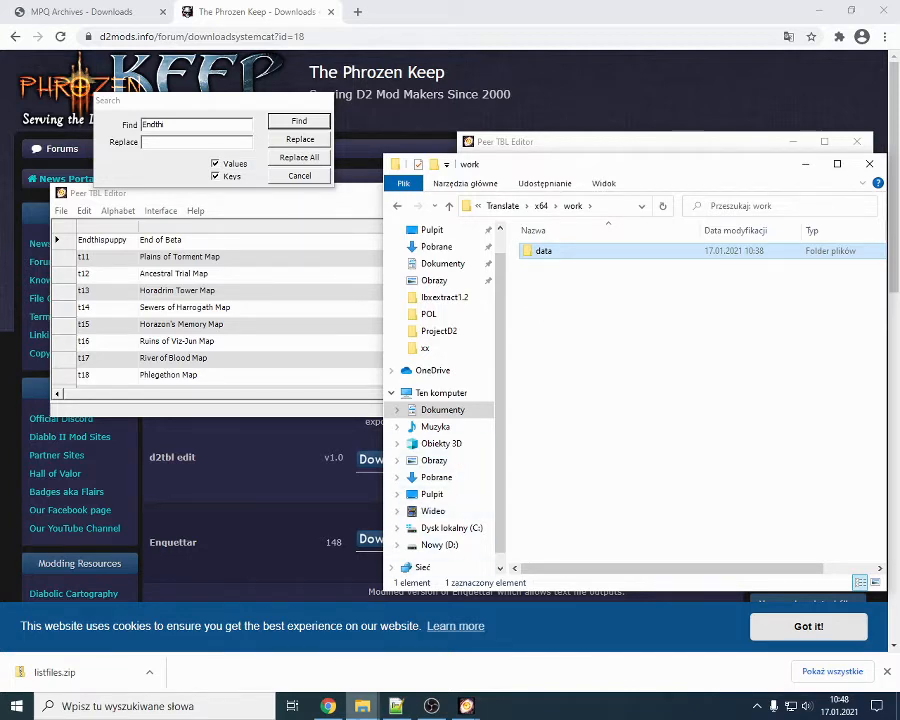
right_click(555, 254)
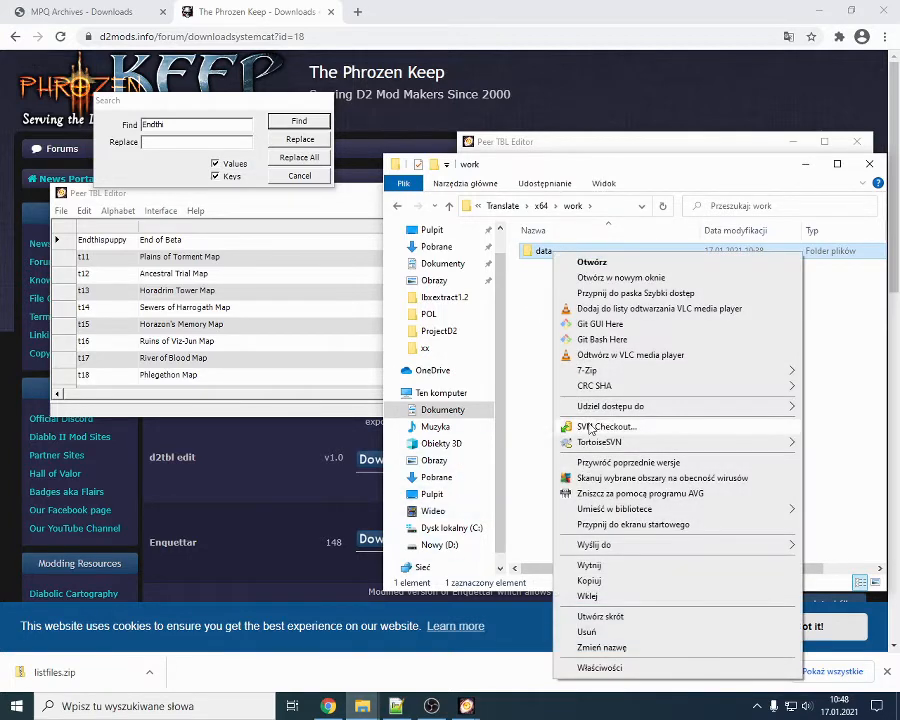
left_click(601, 582)
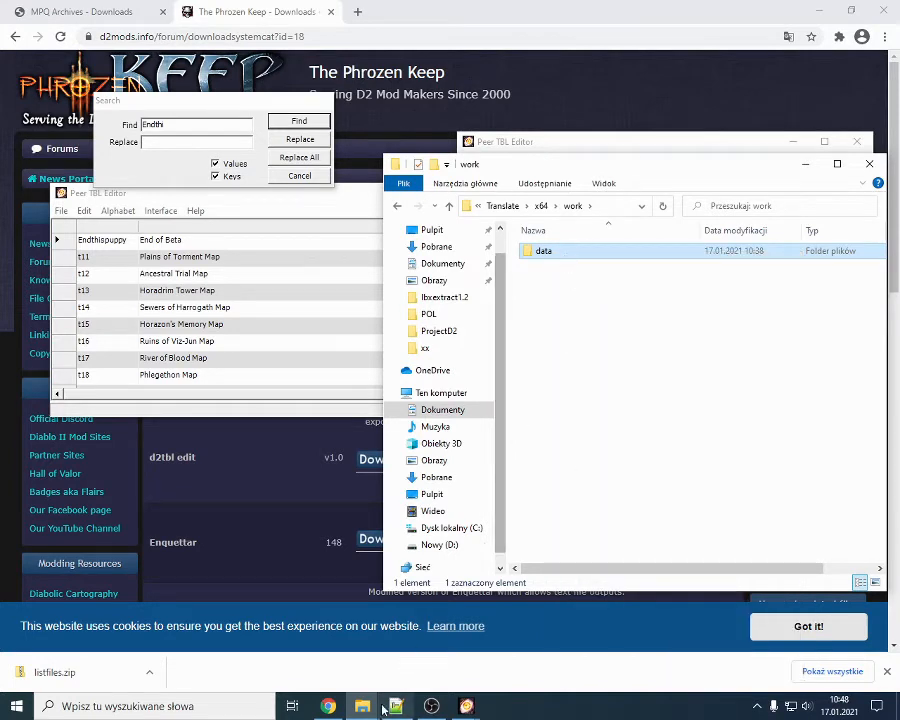
Step: Paste the copied data folder into the ProjectD2 game folder, closing the TBL search dialog that covers it
mouse_move(362, 706)
left_click(258, 610)
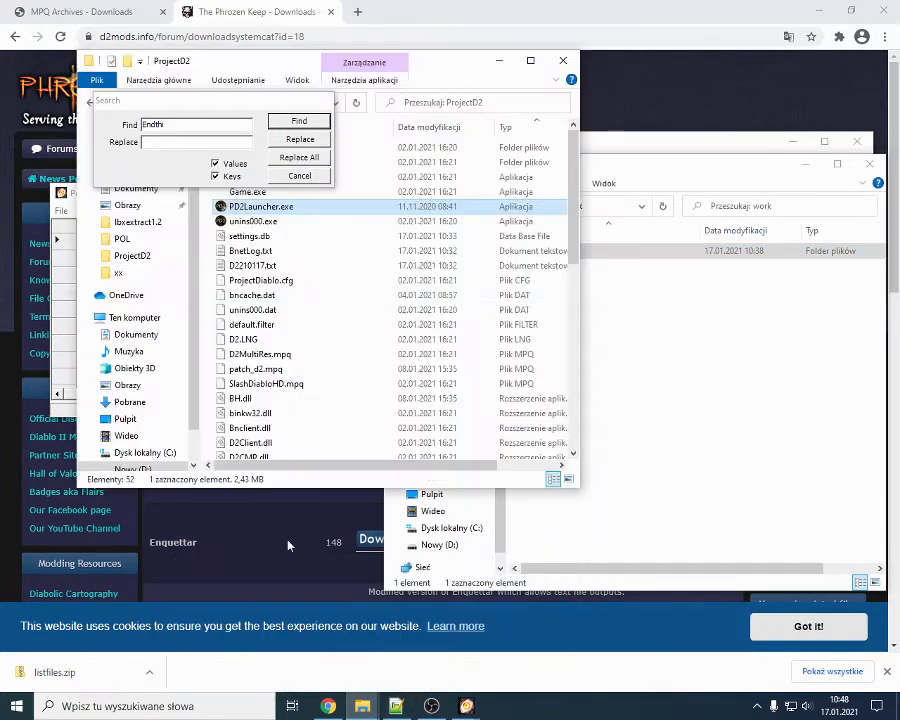
left_click(299, 175)
left_click(67, 194)
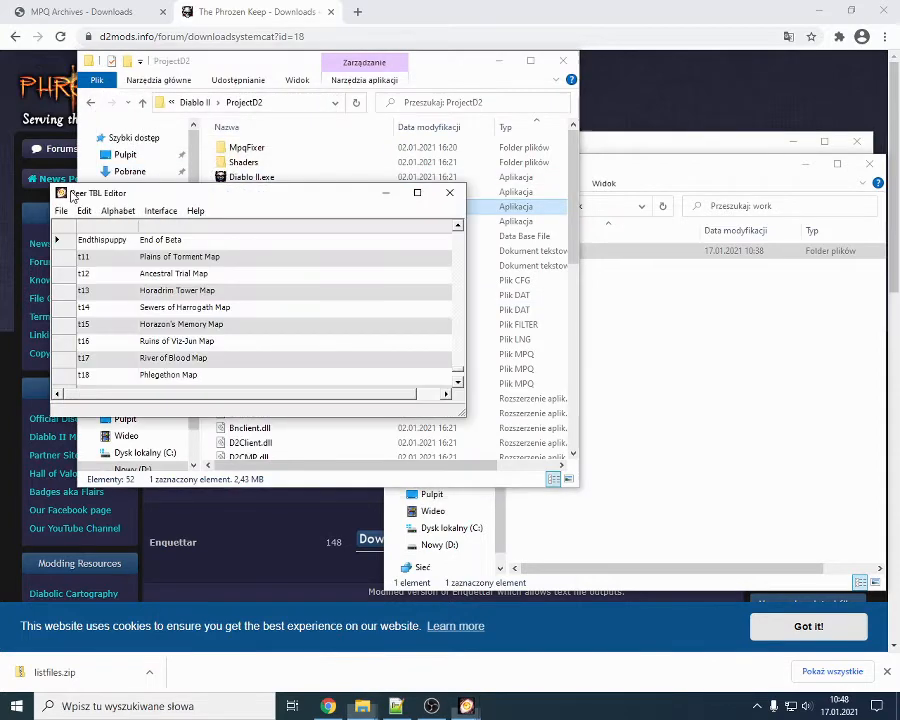
left_click(257, 69)
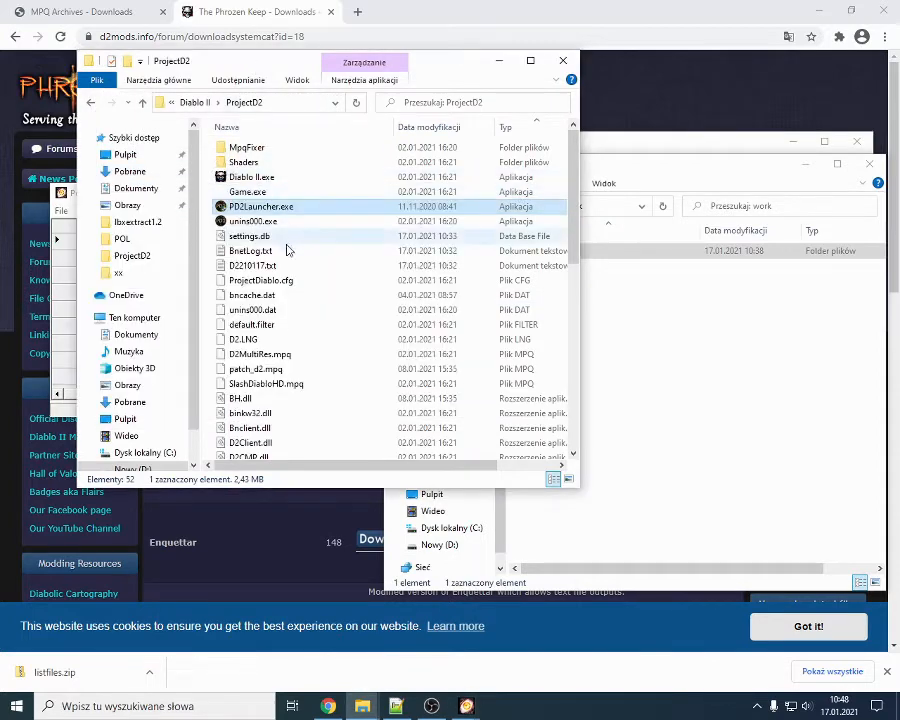
right_click(208, 291)
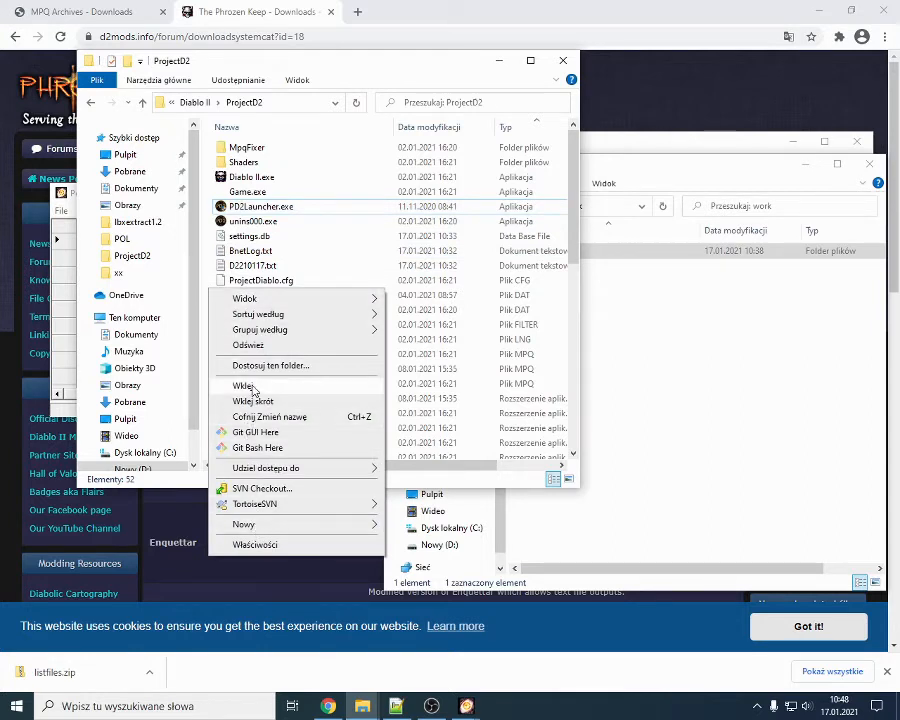
left_click(232, 389)
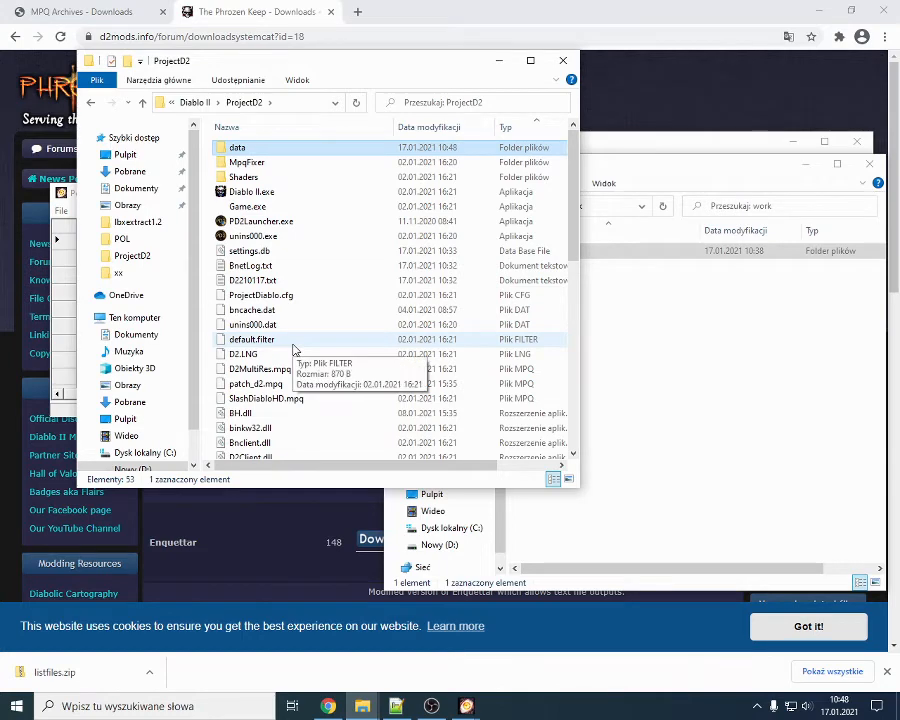
scroll(292, 346, "down", 1)
scroll(292, 346, "up", 1)
Step: Launch MPQEditor.exe from the x64 folder inside Translate
left_click(674, 348)
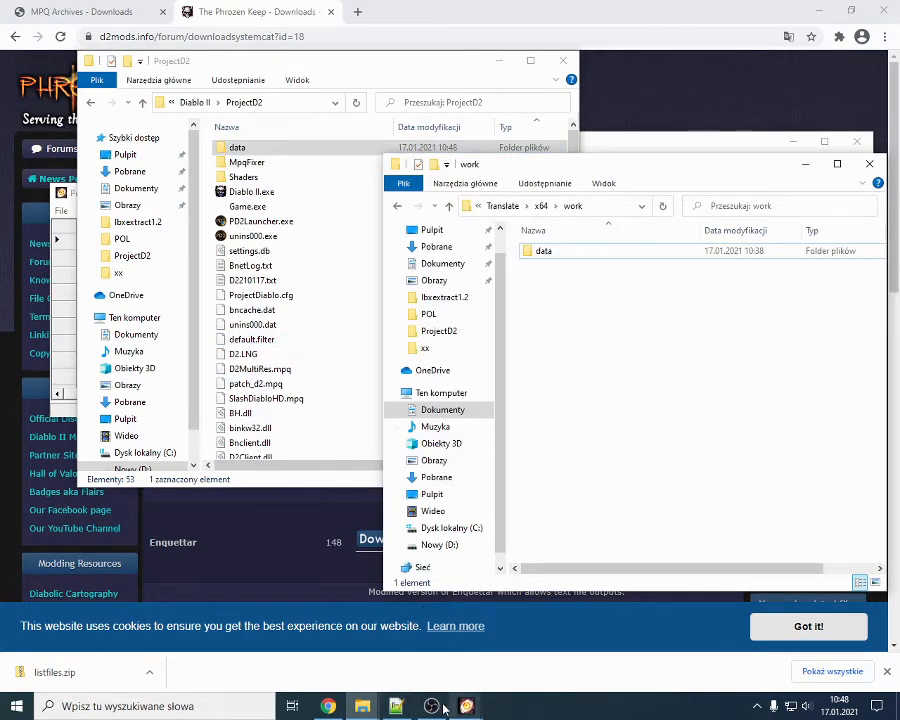
mouse_move(370, 707)
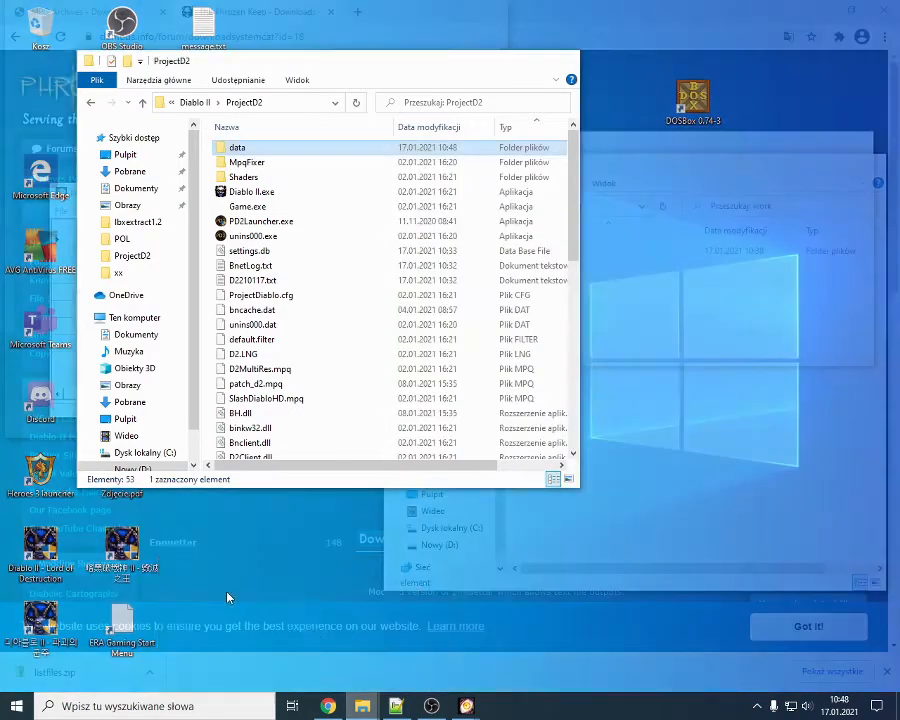
left_click(227, 598)
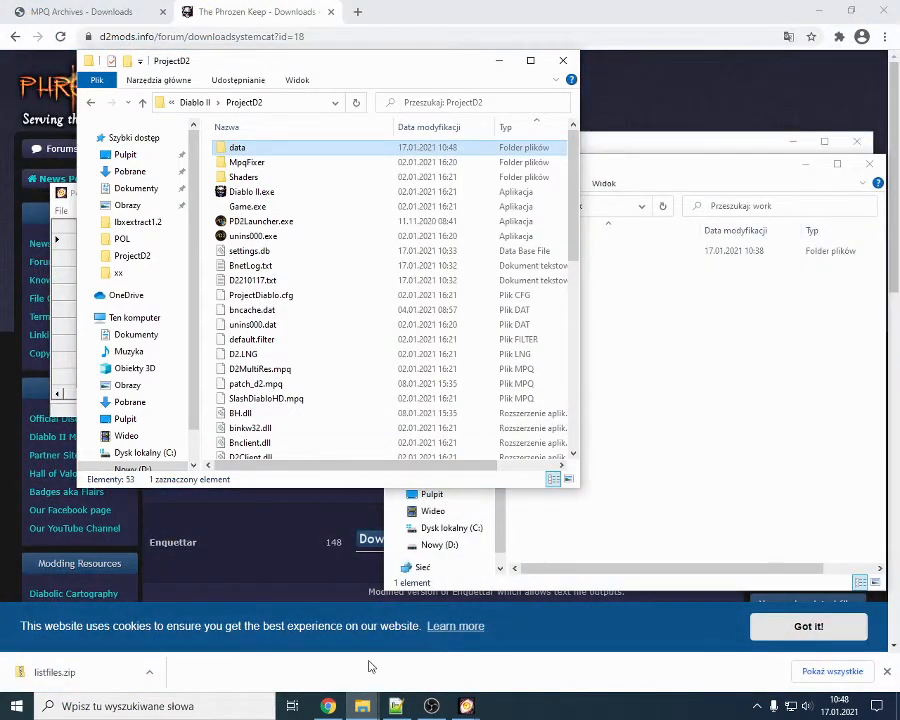
mouse_move(362, 706)
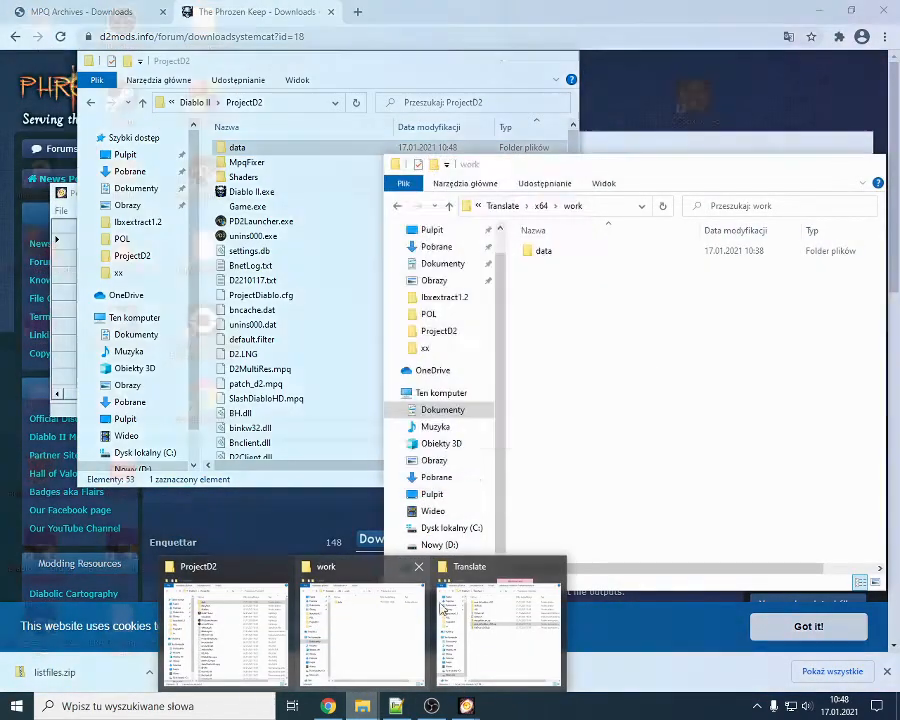
left_click(441, 607)
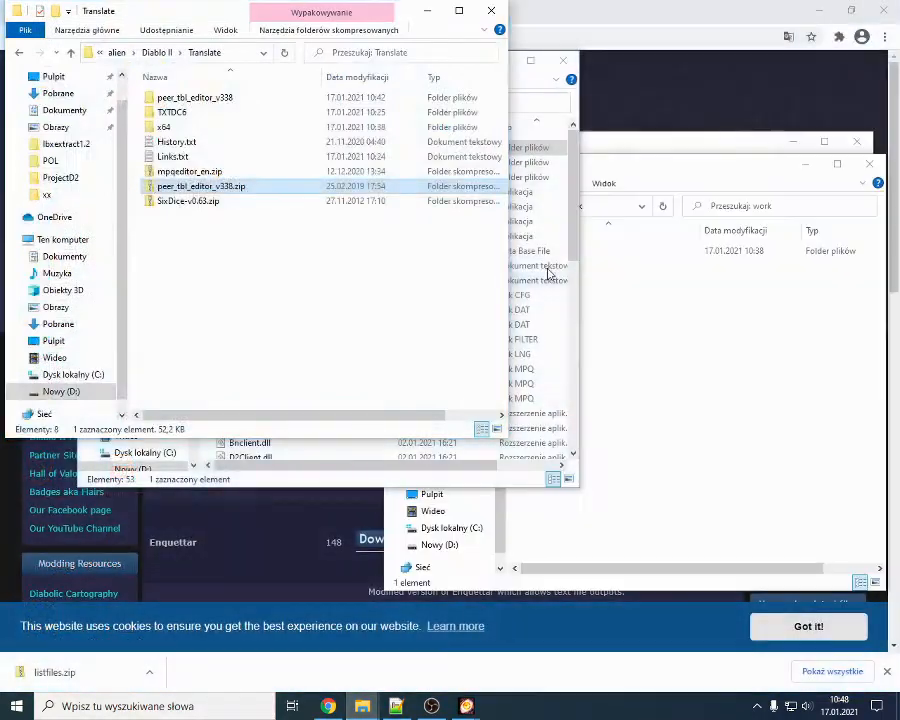
double_click(178, 128)
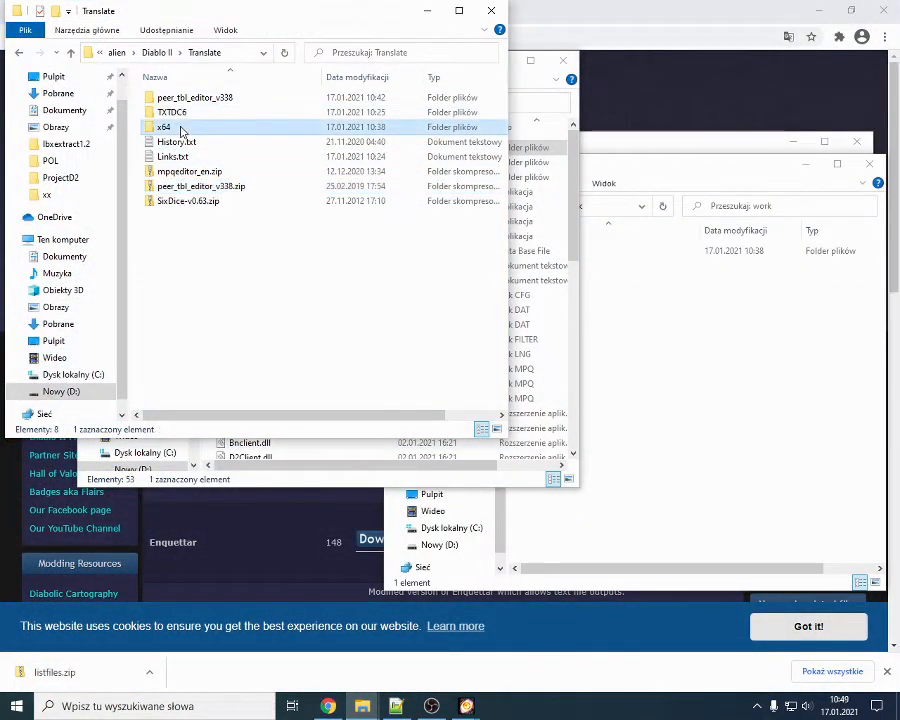
double_click(177, 144)
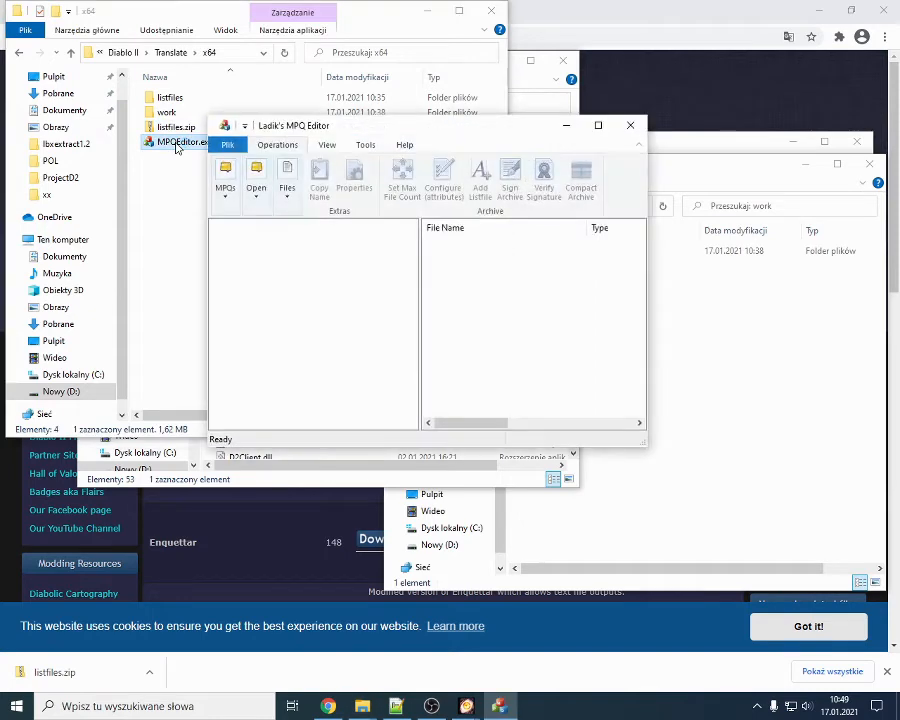
Step: Open the d2data.mpq archive from the Diablo II folder and expand its data and local folders
left_click(216, 182)
left_click(262, 240)
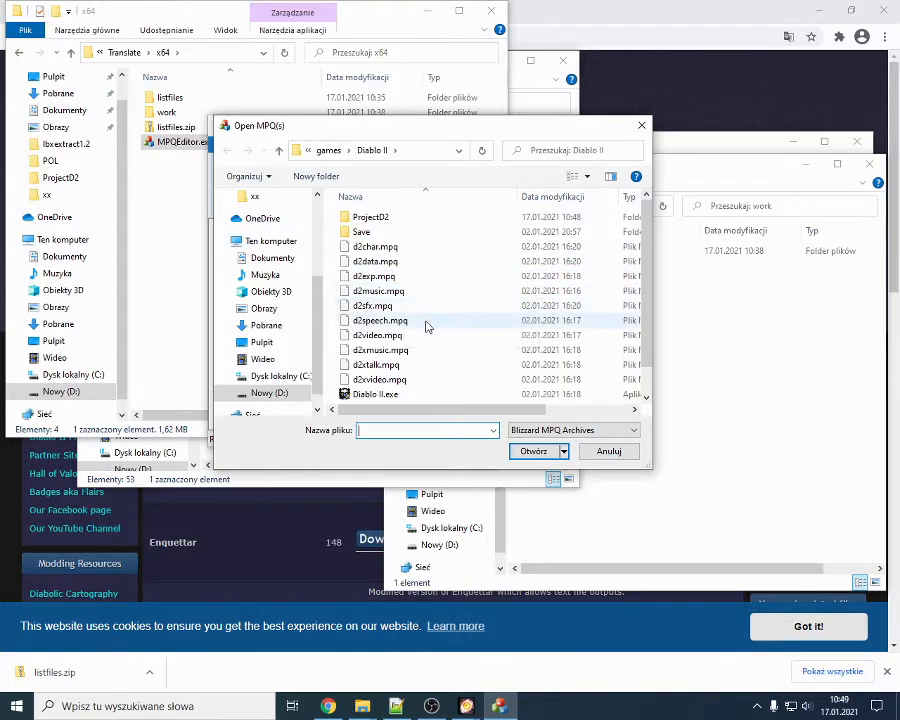
scroll(426, 325, "down", 1)
scroll(426, 325, "up", 1)
double_click(390, 261)
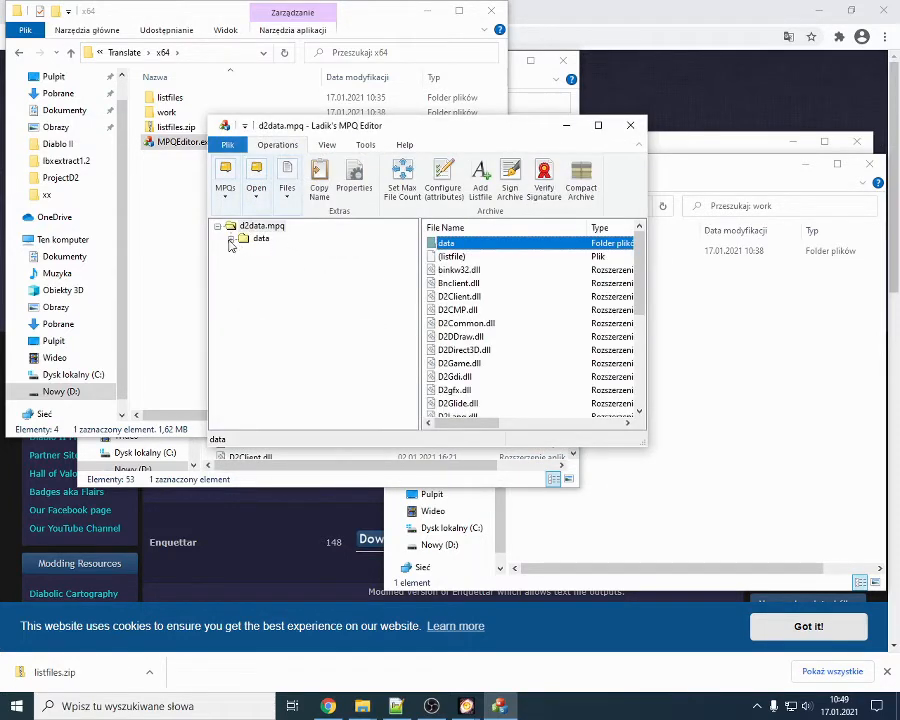
left_click(231, 240)
left_click(245, 264)
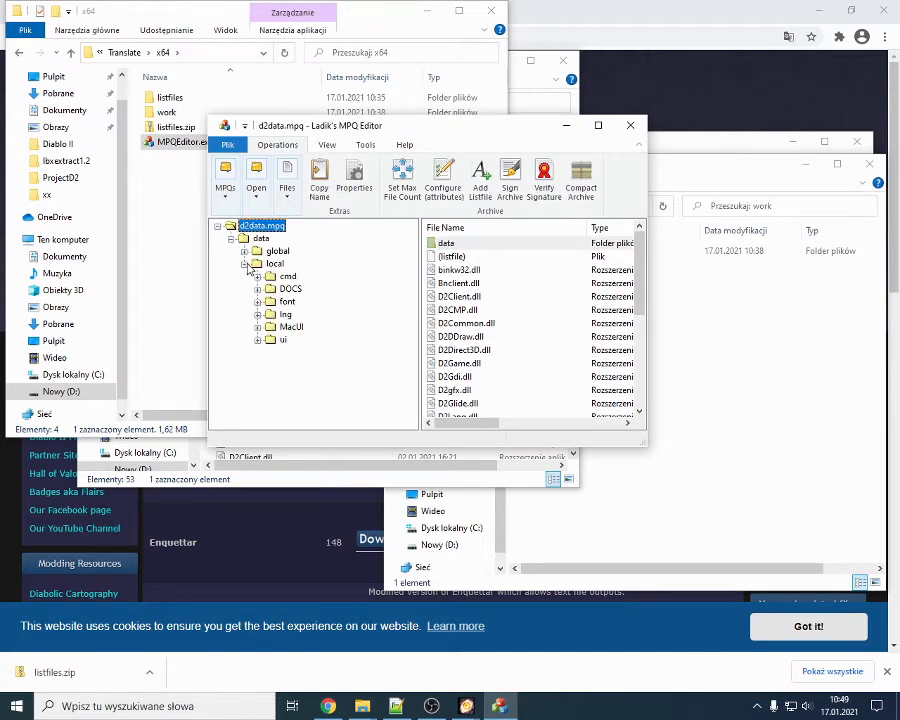
Step: Extract the USE file from the data\local folder of the d2data.mpq archive
left_click(274, 264)
left_click(446, 338)
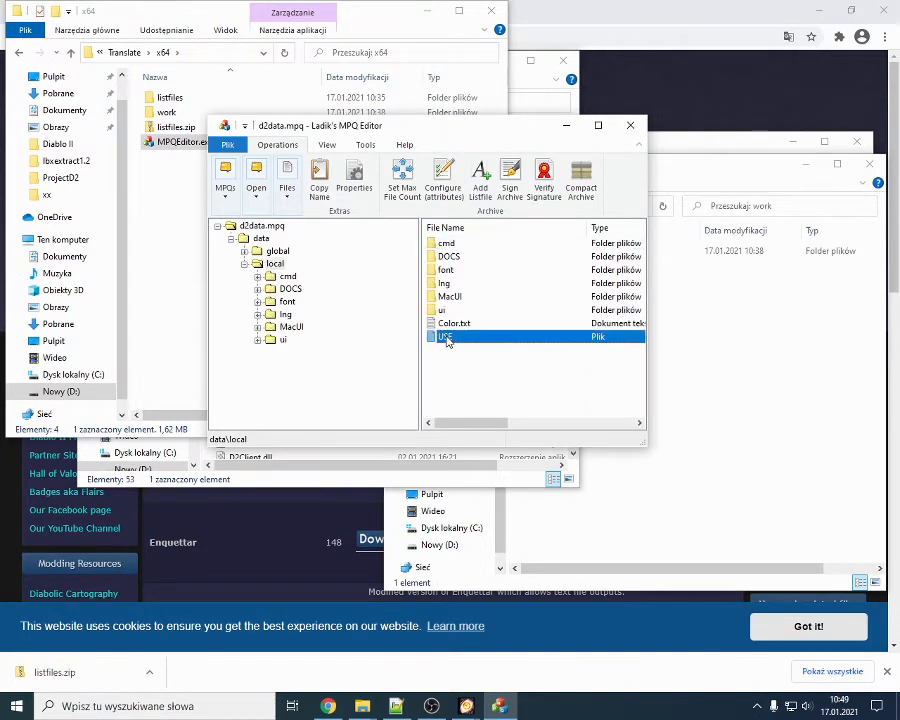
right_click(447, 343)
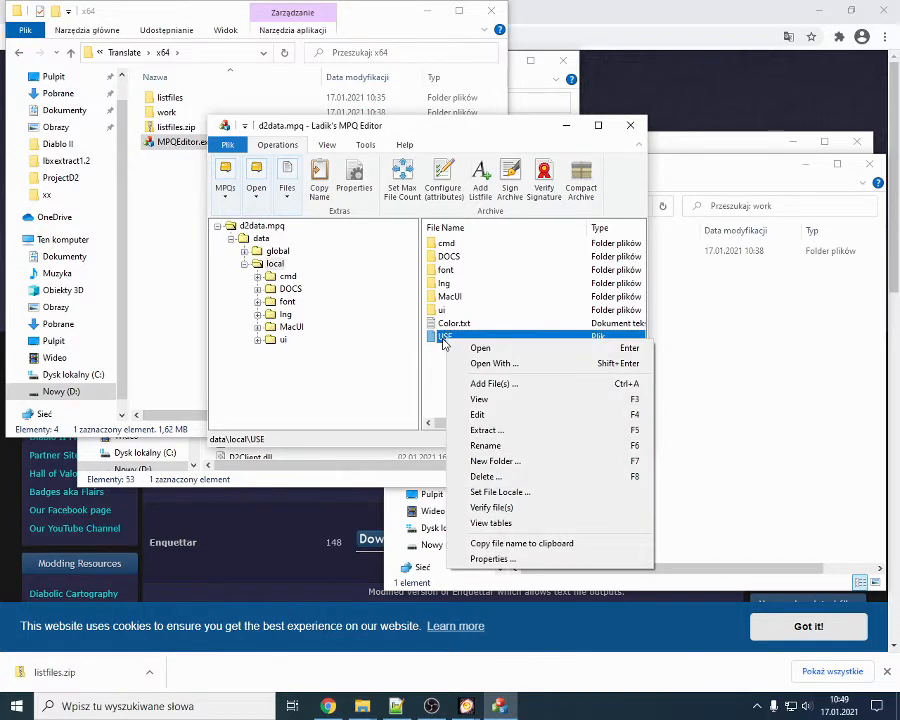
left_click(442, 339)
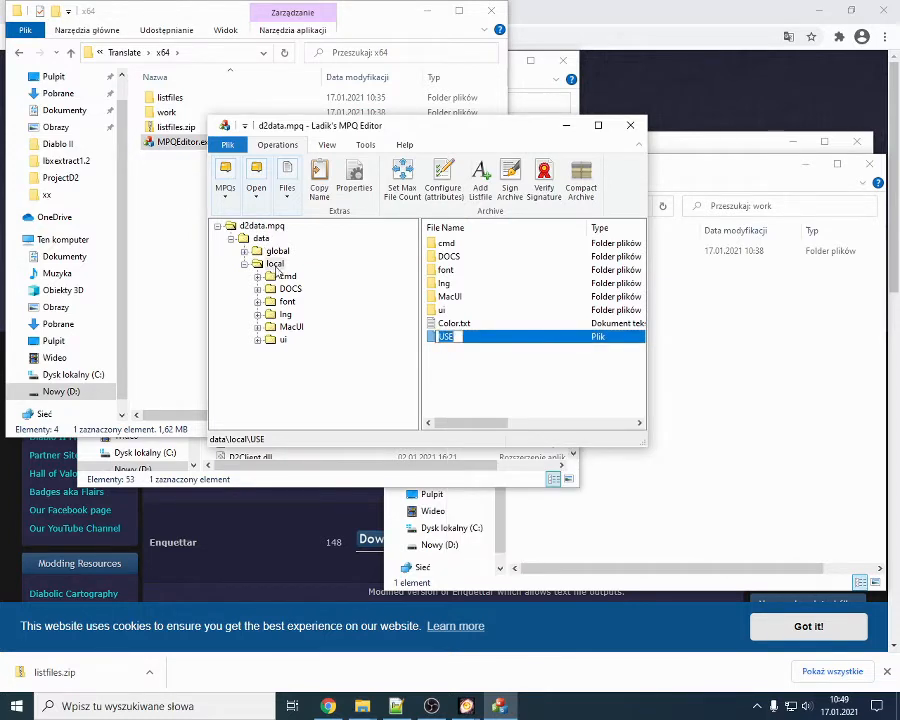
right_click(507, 344)
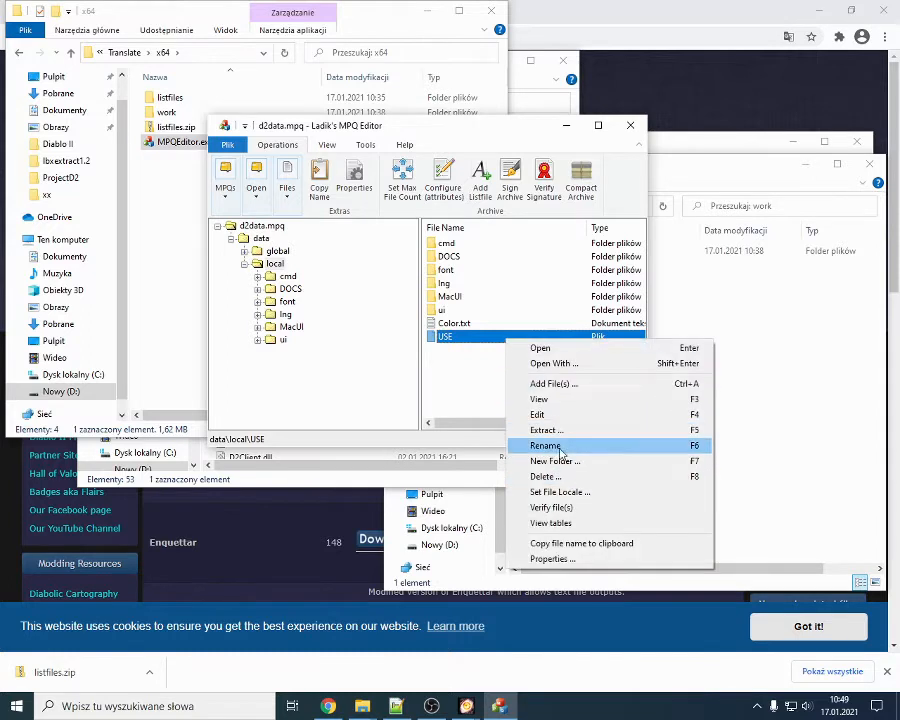
left_click(560, 436)
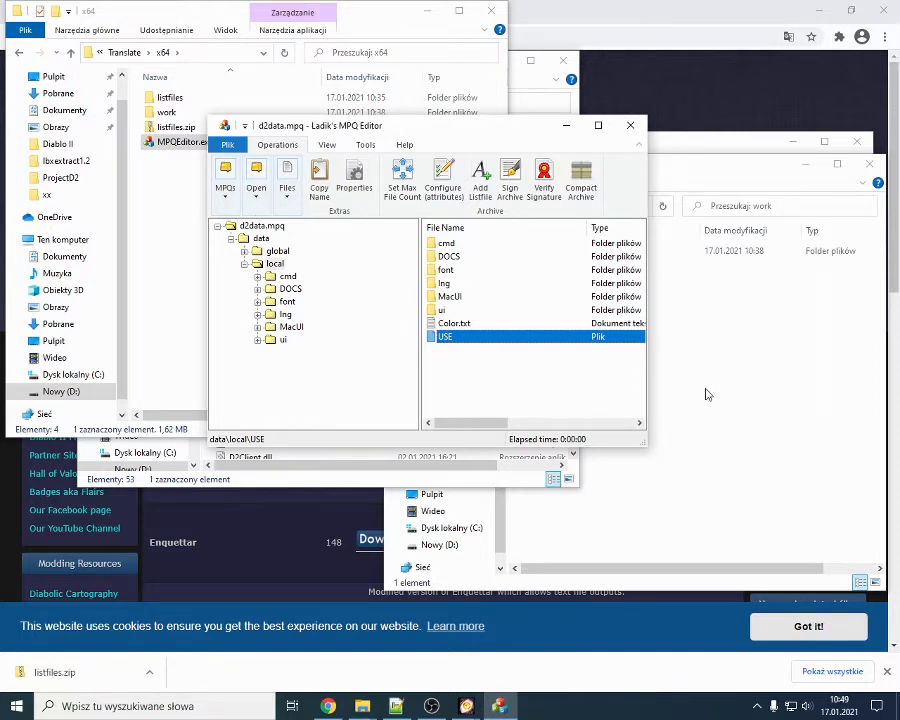
Step: Open data\local inside the work folder and copy the extracted USE file
left_click(738, 354)
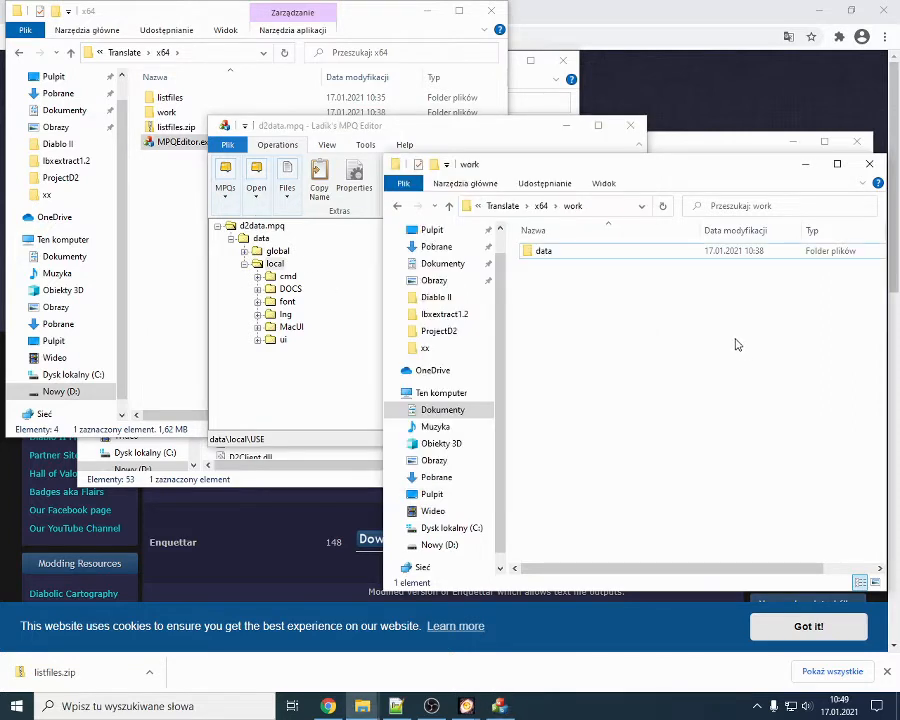
double_click(540, 251)
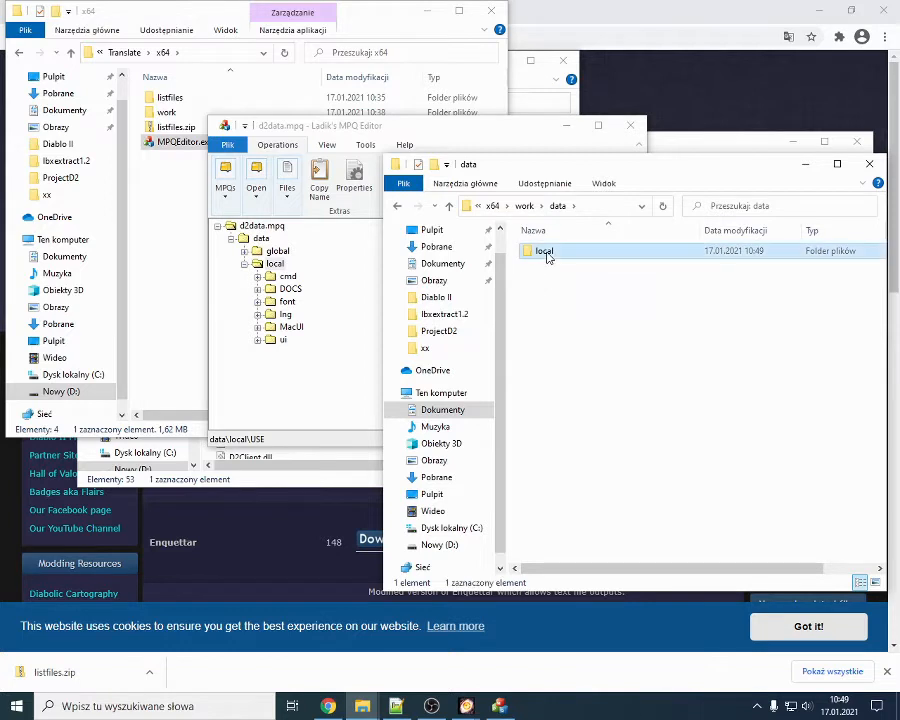
double_click(545, 253)
left_click(541, 266)
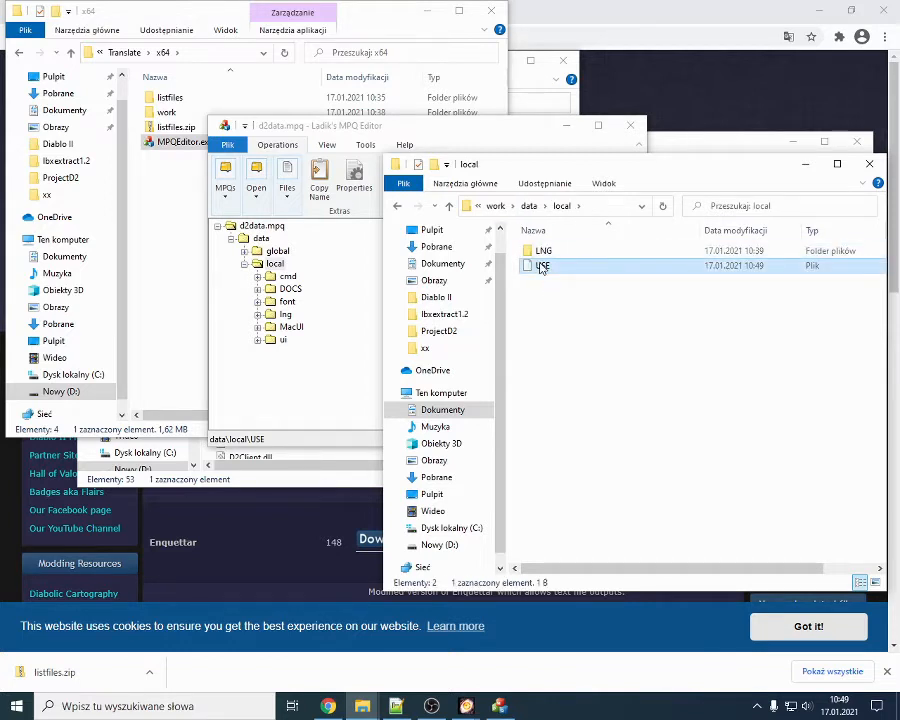
Step: Paste the USE file into ProjectD2's data\local folder and close that folder window
left_click(362, 706)
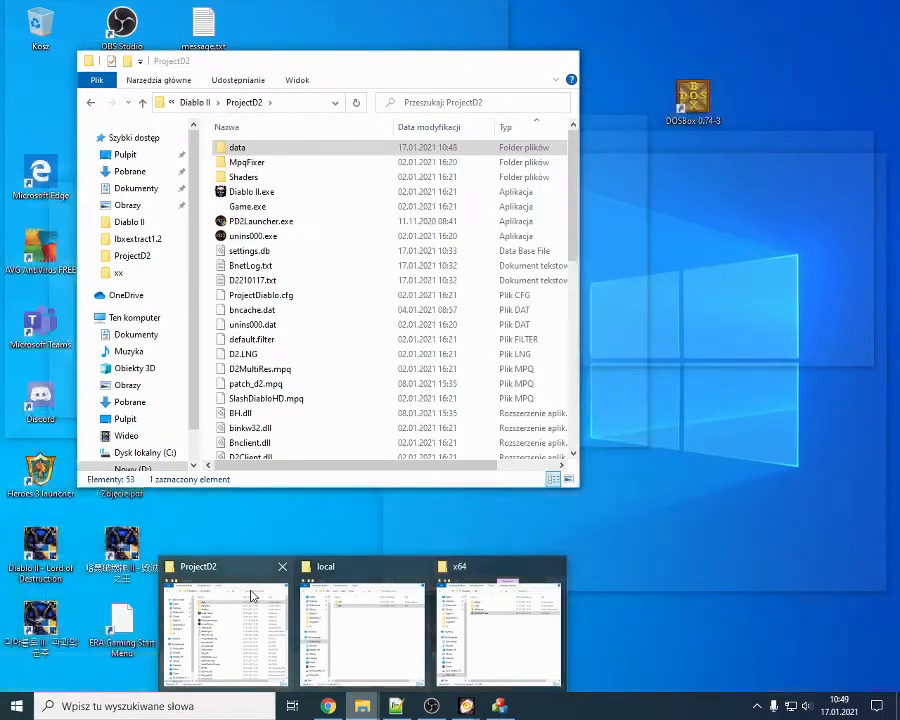
left_click(252, 597)
double_click(240, 150)
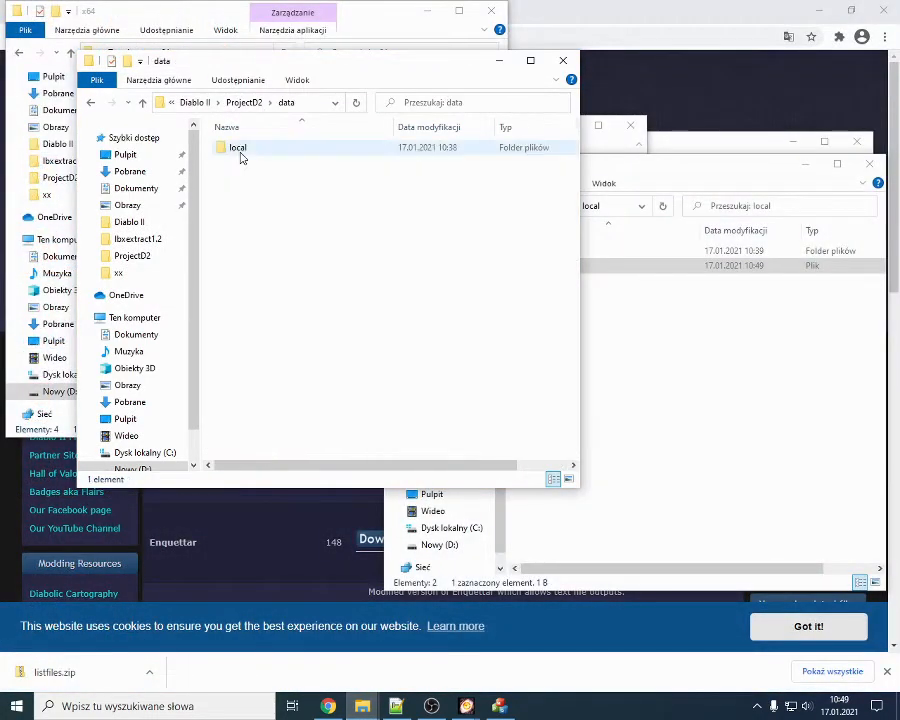
double_click(238, 148)
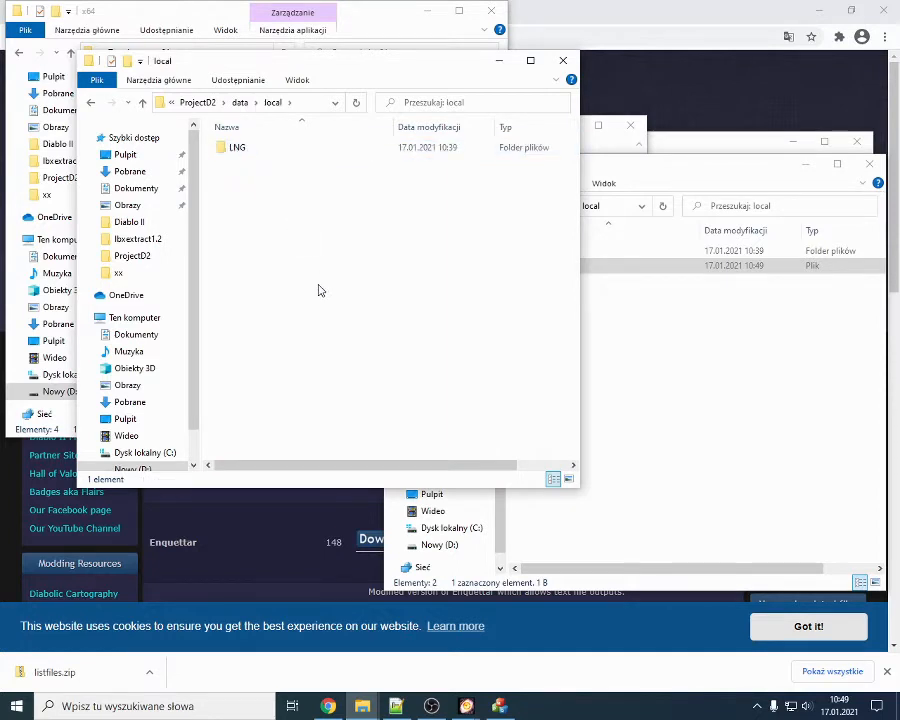
key("ctrl+v")
left_click(634, 354)
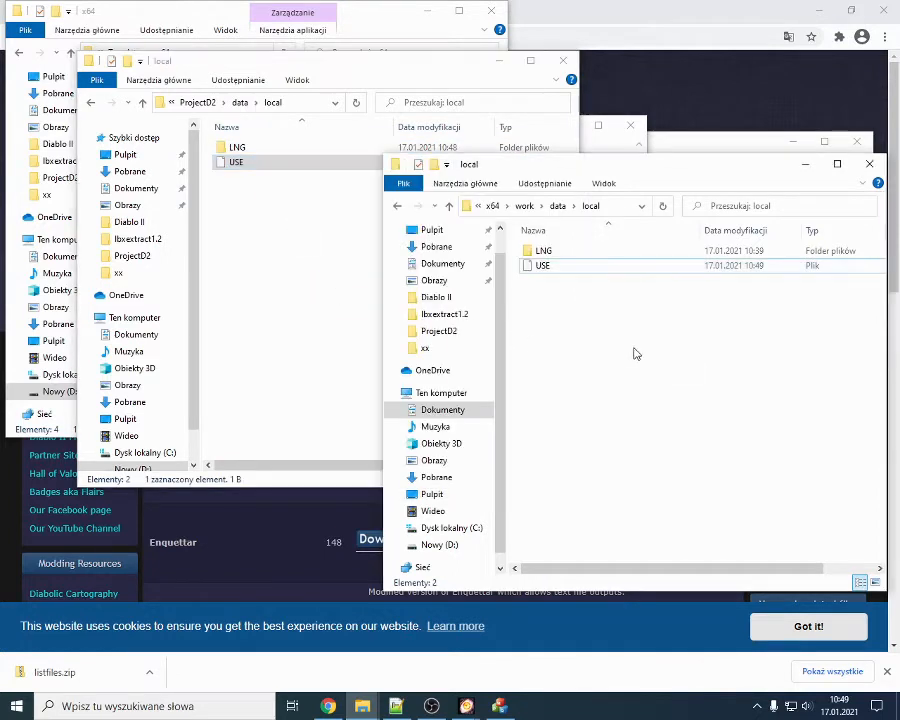
left_click(279, 232)
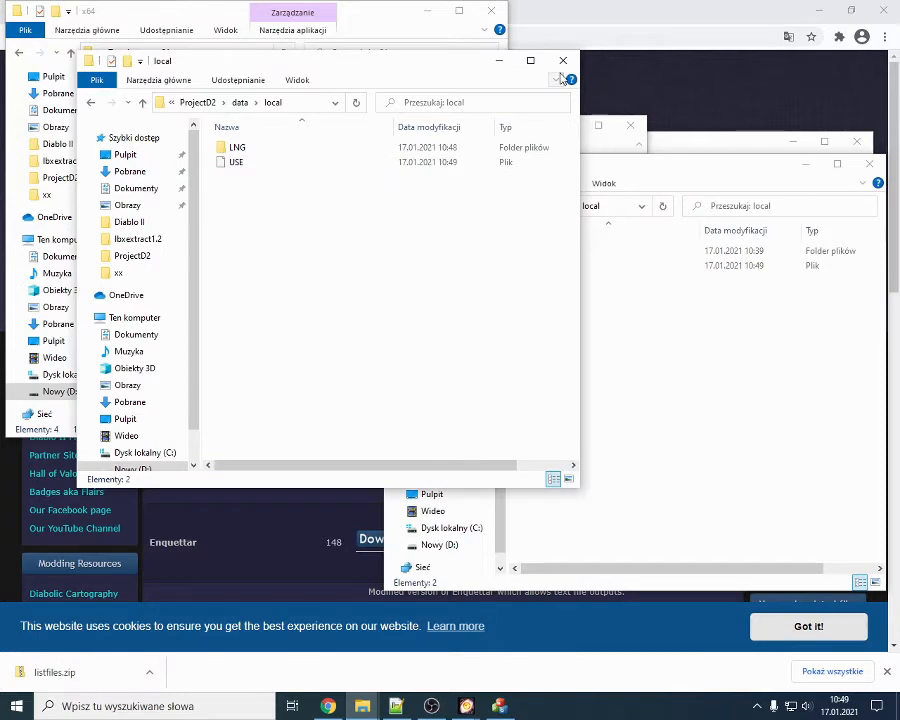
left_click(563, 60)
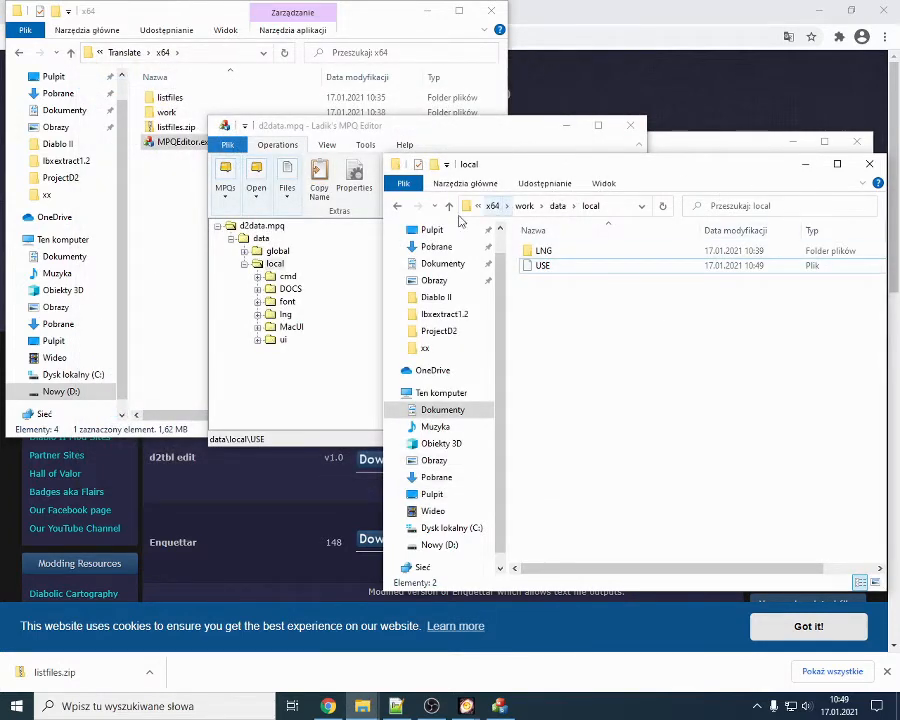
Step: Open the Nowy (D:) drive in a new File Explorer window
left_click(362, 706)
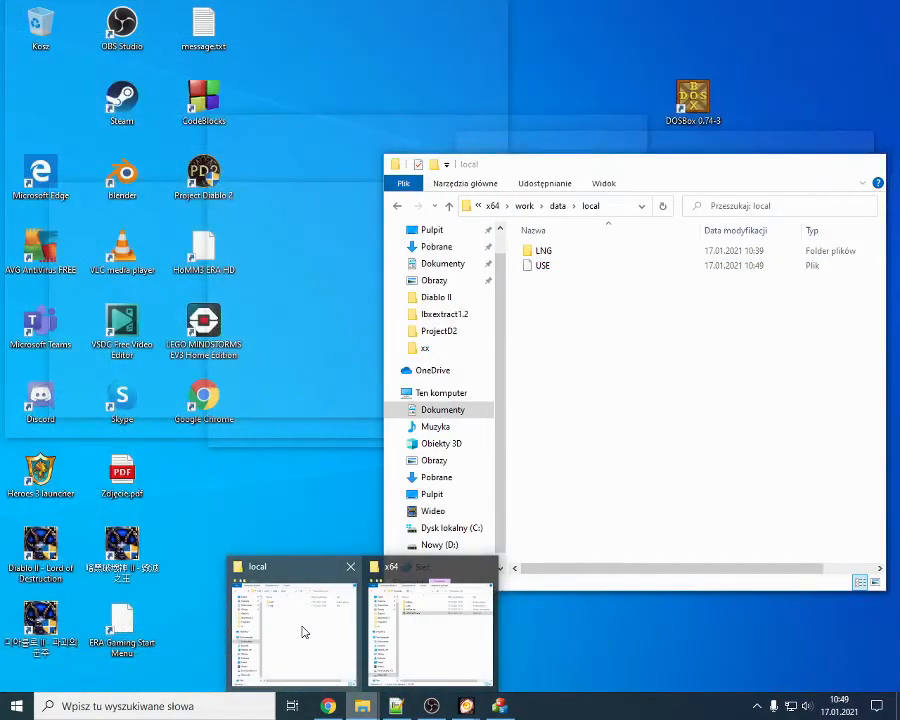
left_click(301, 628)
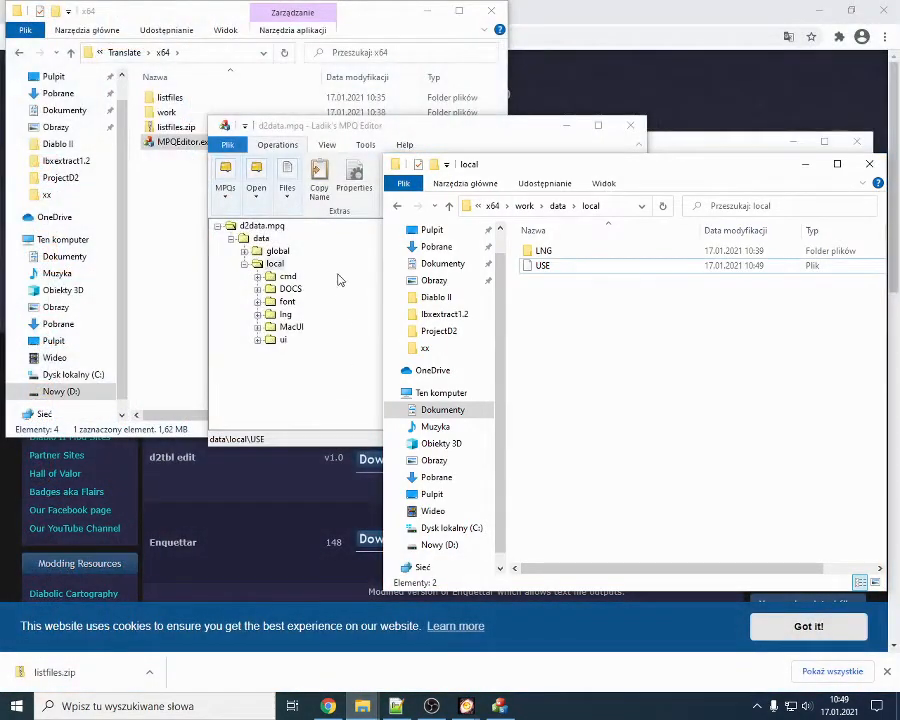
left_click(362, 706)
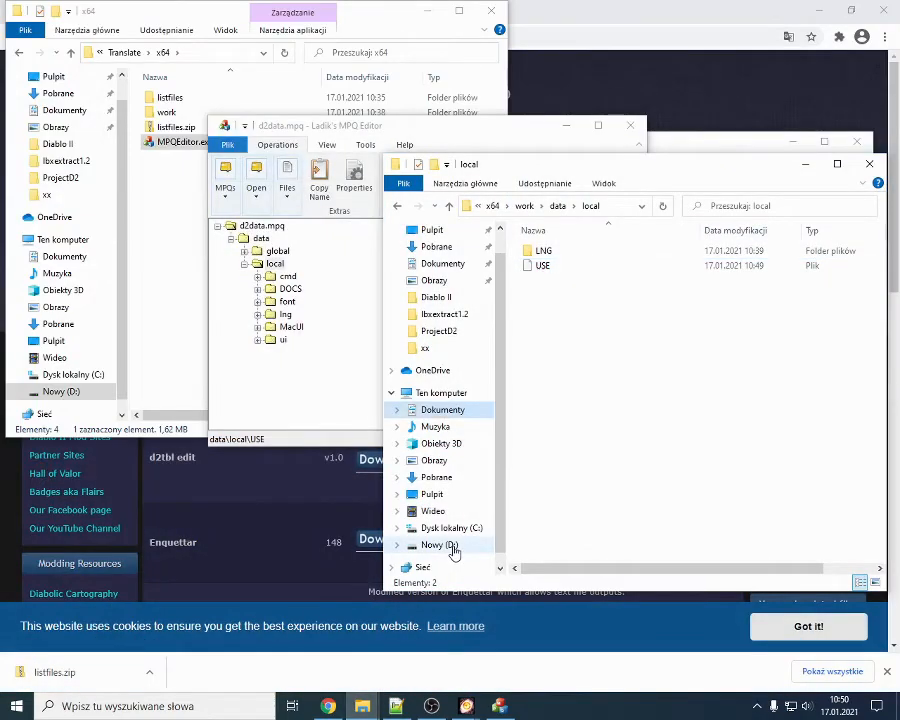
right_click(456, 545)
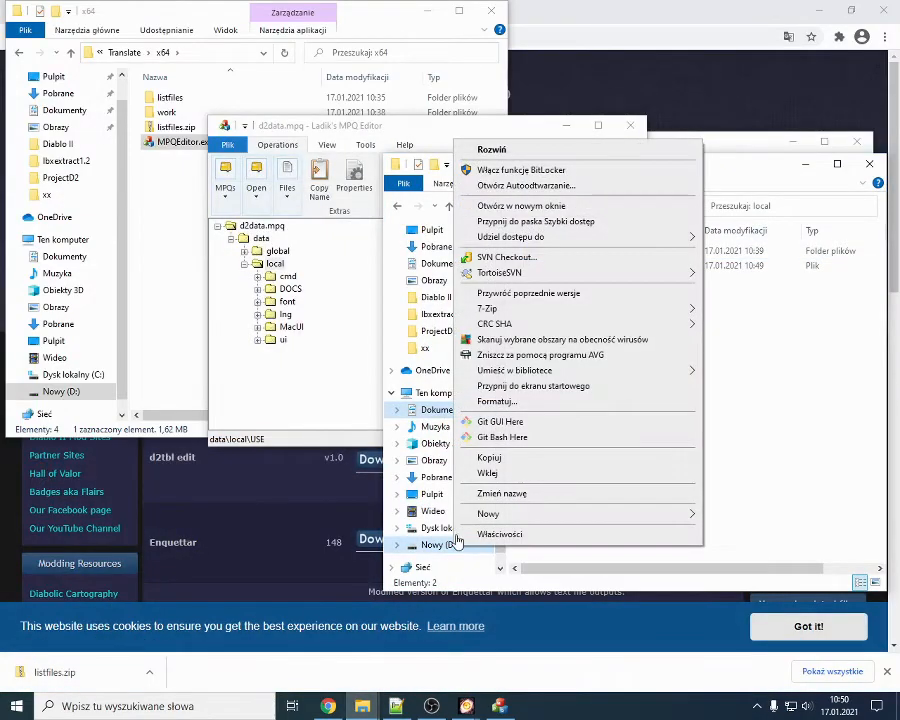
left_click(526, 205)
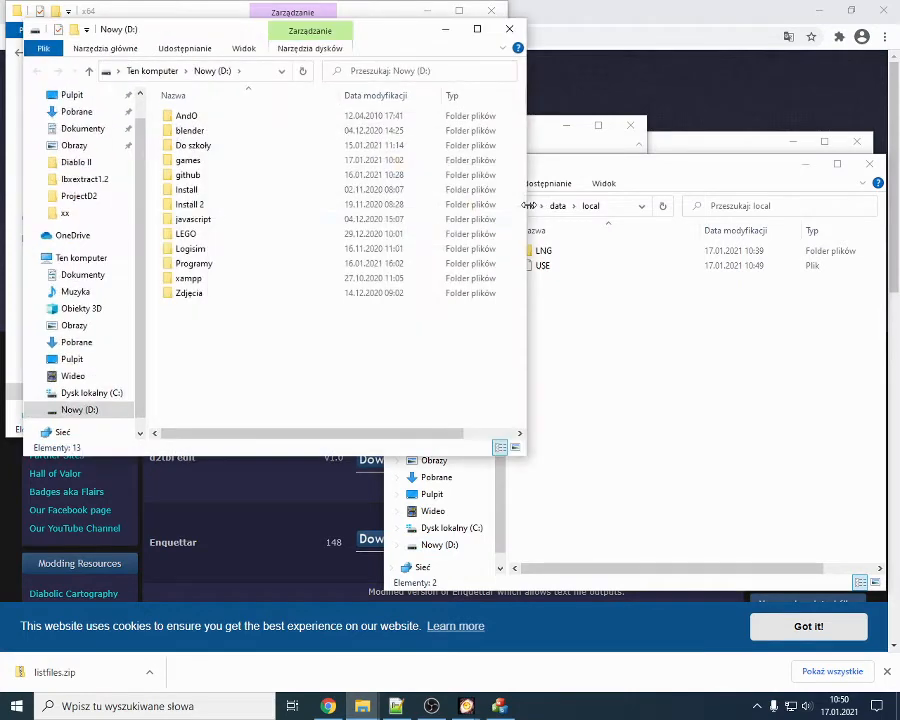
Step: Browse from the drive through games, Diablo II and ProjectD2 to the data\local folder
double_click(213, 163)
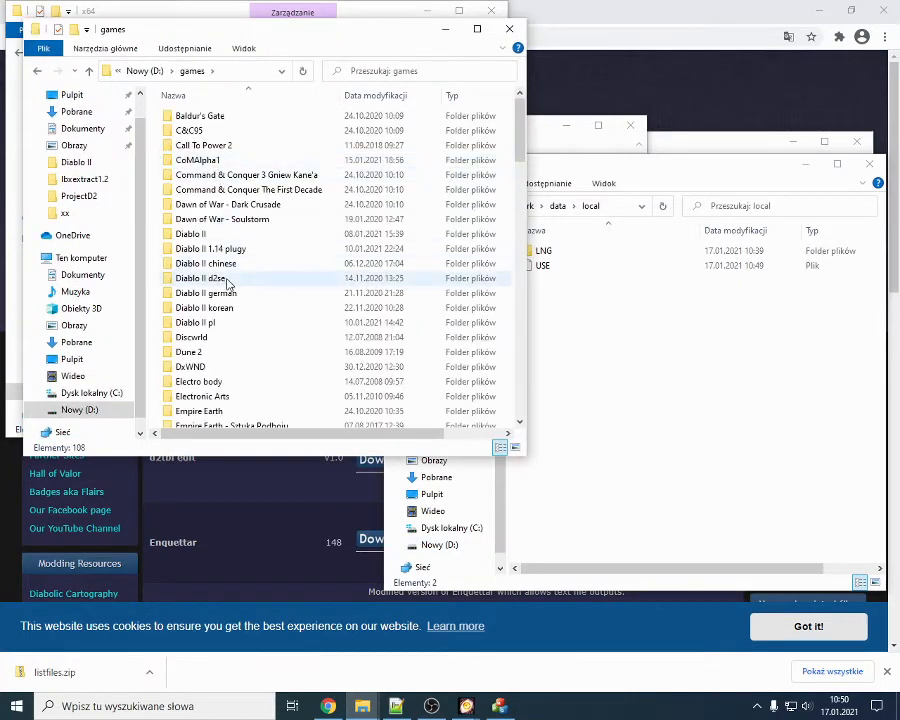
double_click(202, 234)
scroll(240, 285, "down", 2)
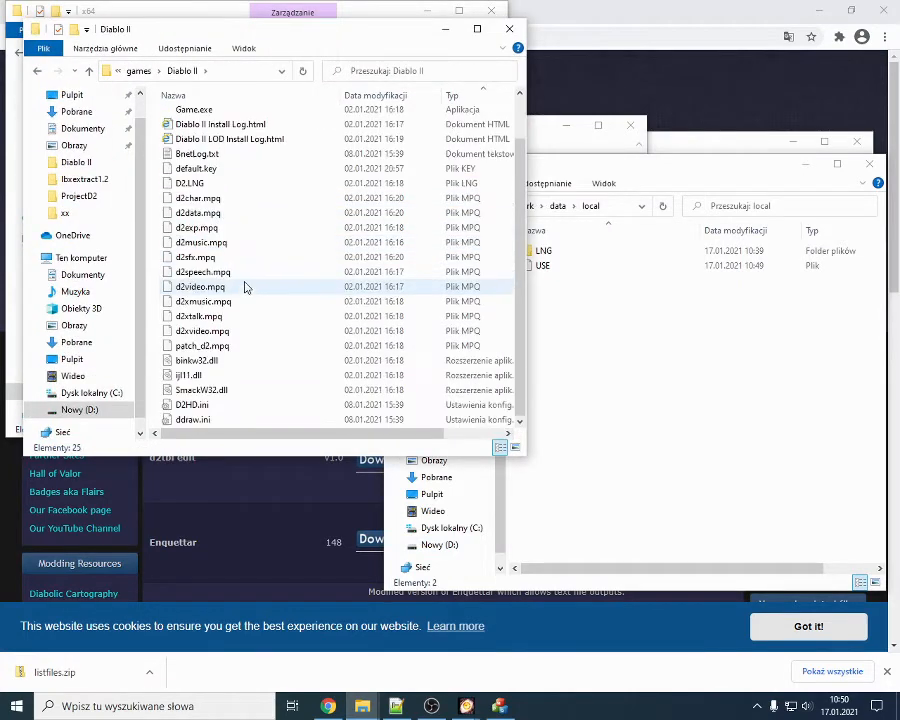
scroll(245, 290, "up", 1)
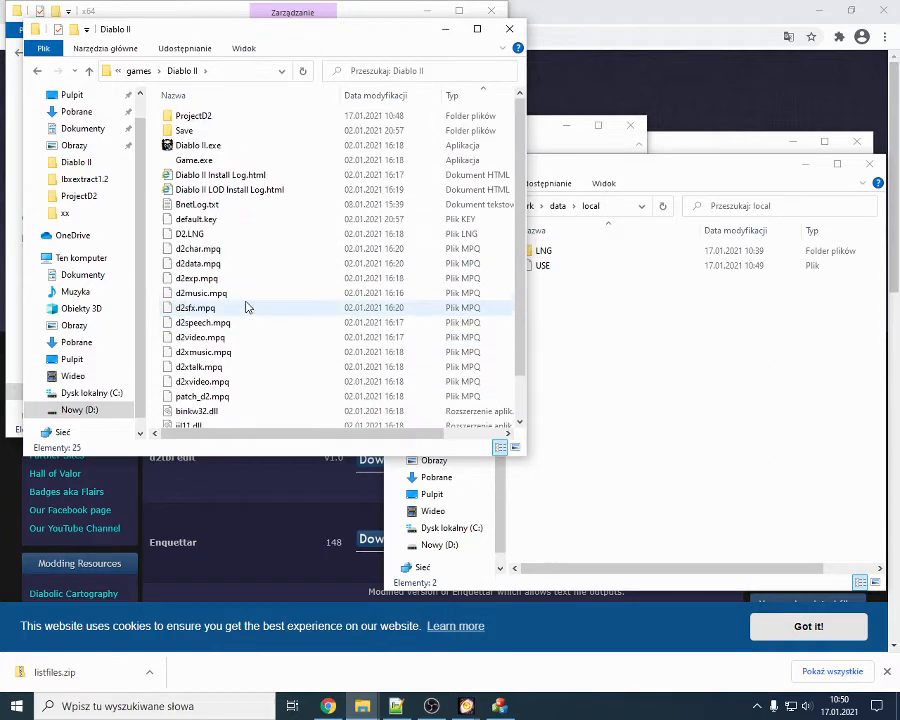
double_click(180, 117)
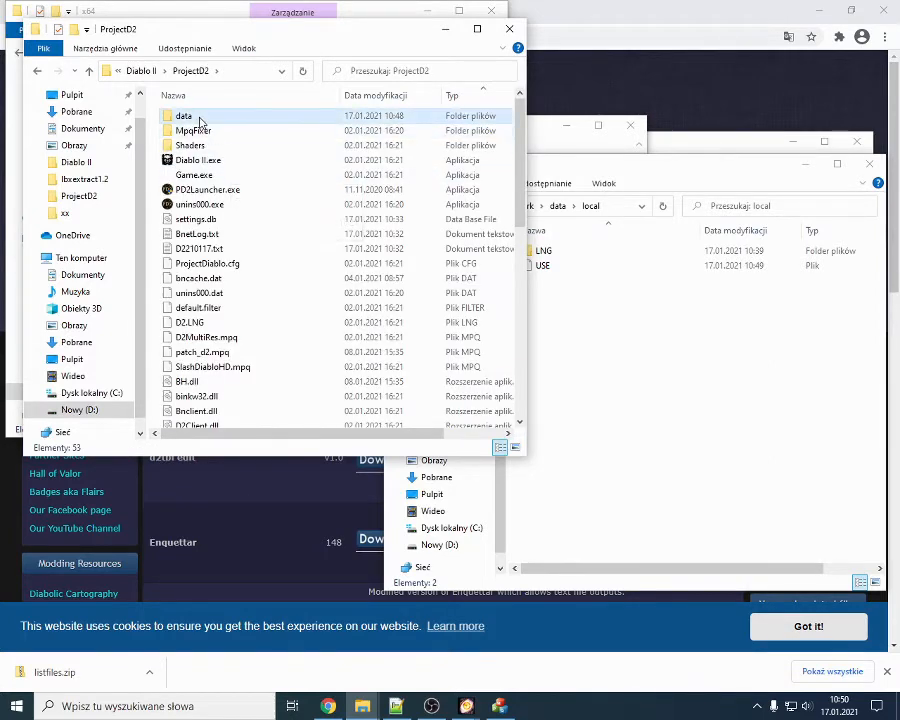
double_click(199, 118)
double_click(190, 118)
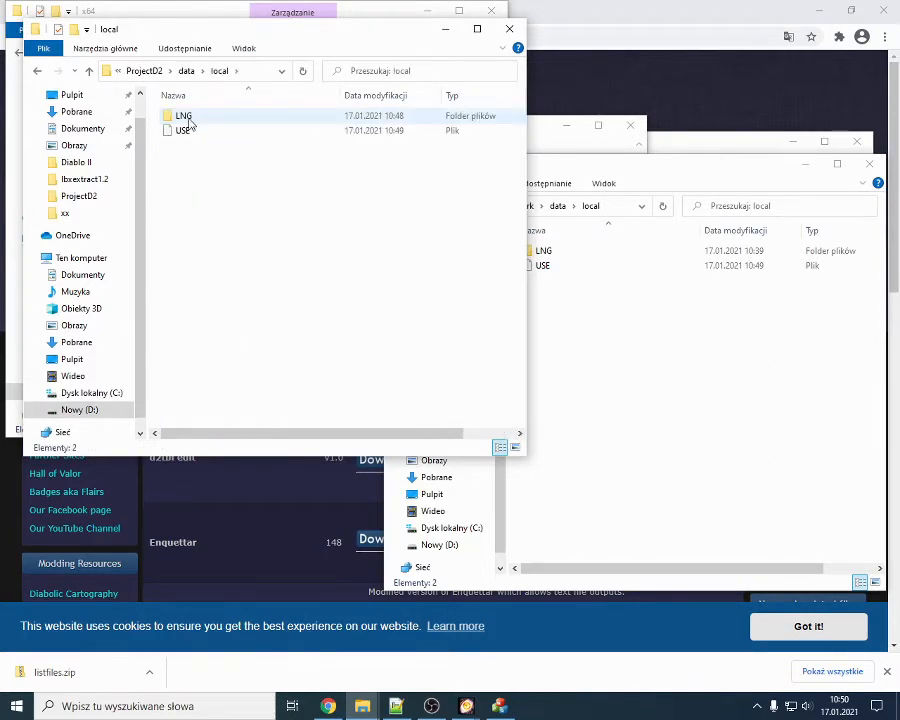
Step: Open the POL folder inside LNG and permanently delete the string added.txt file
double_click(189, 121)
left_click(188, 131)
double_click(188, 133)
left_click(190, 131)
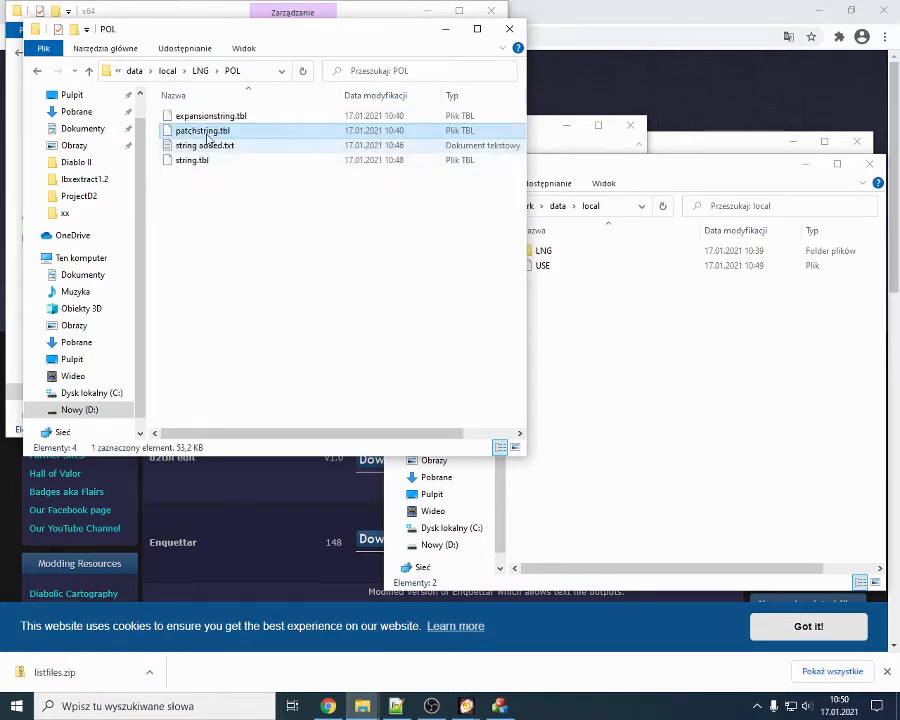
left_click(213, 147)
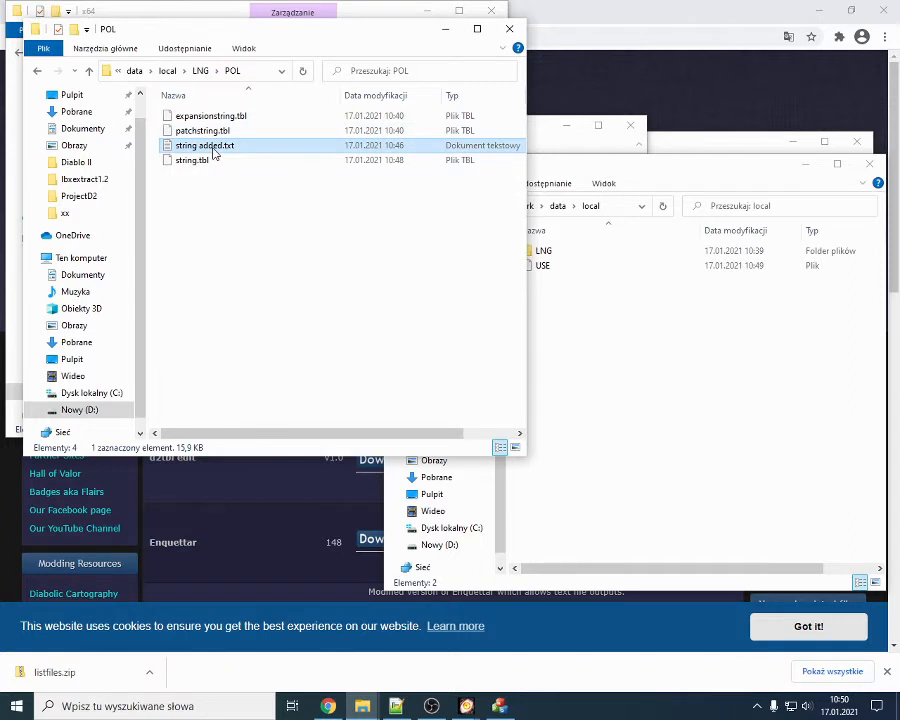
key("Delete")
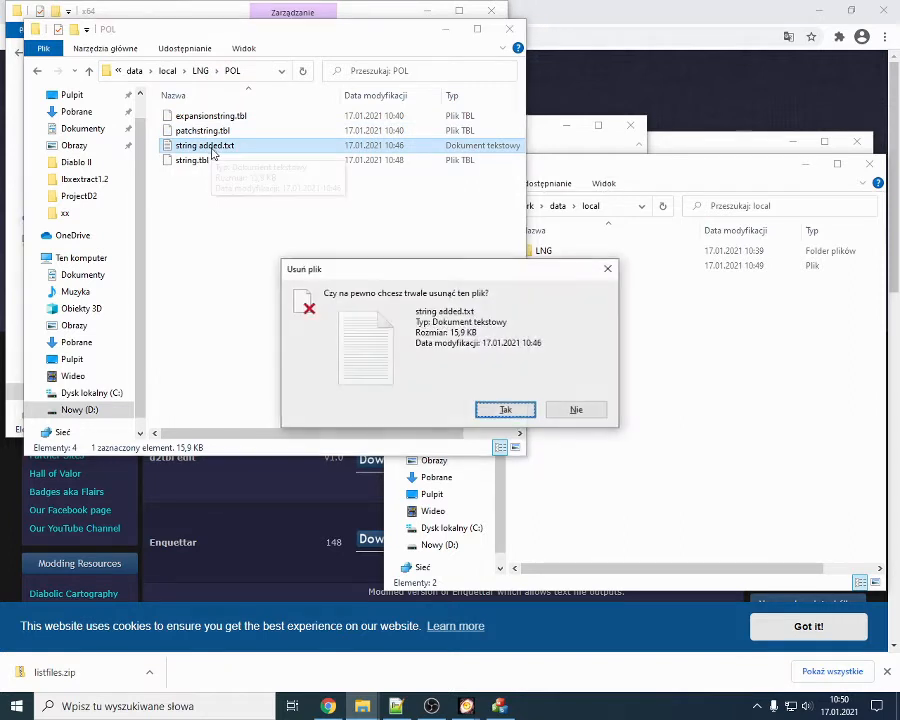
key("Return")
Step: Check the ENG folder inside LNG and permanently delete it, keeping only the POL folder
left_click(200, 71)
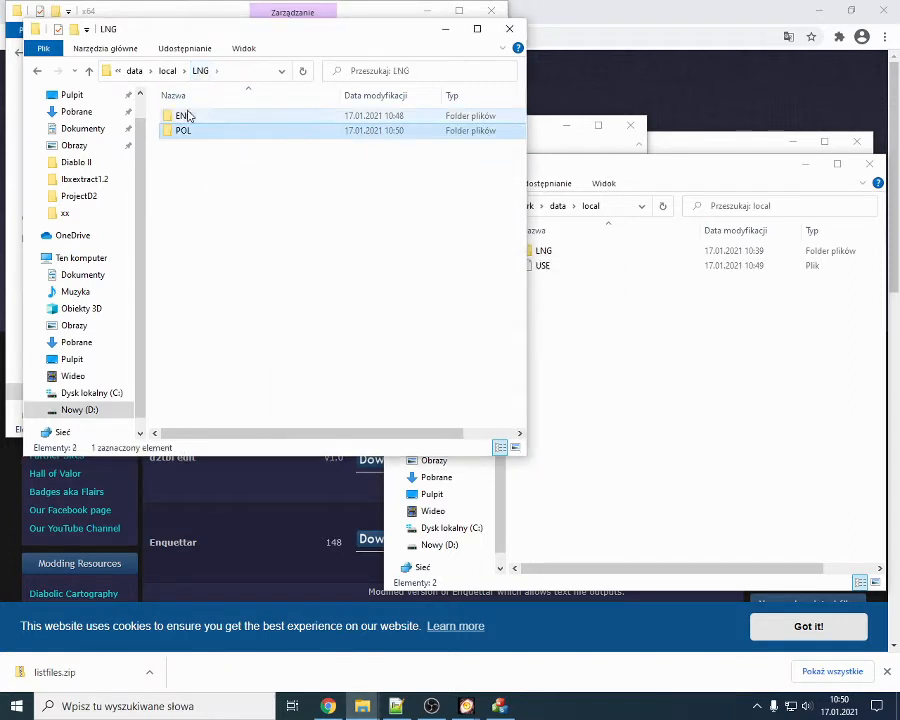
double_click(187, 116)
left_click(200, 71)
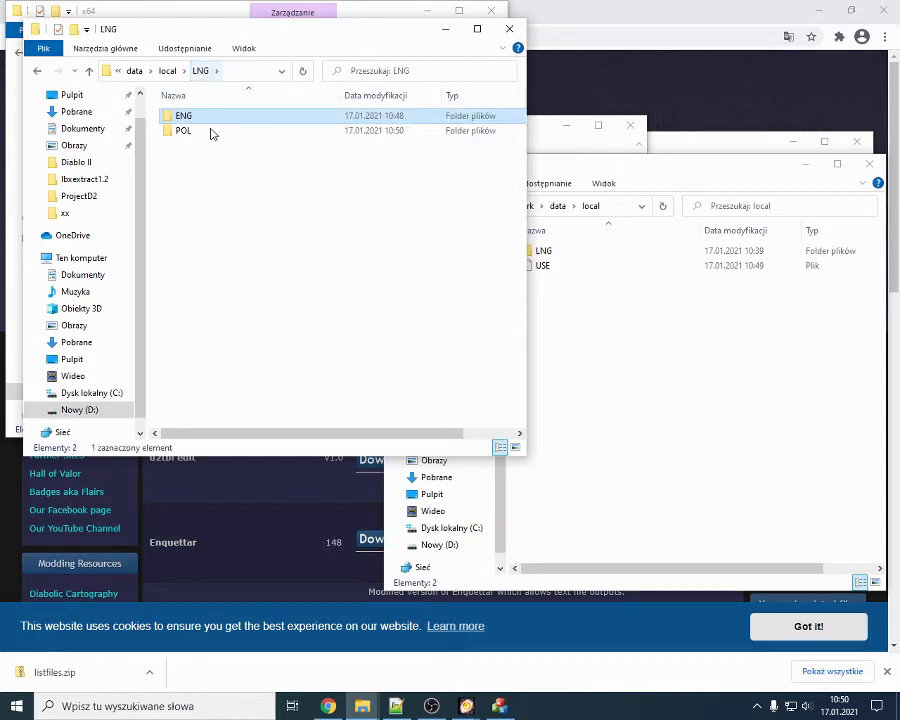
key("Delete")
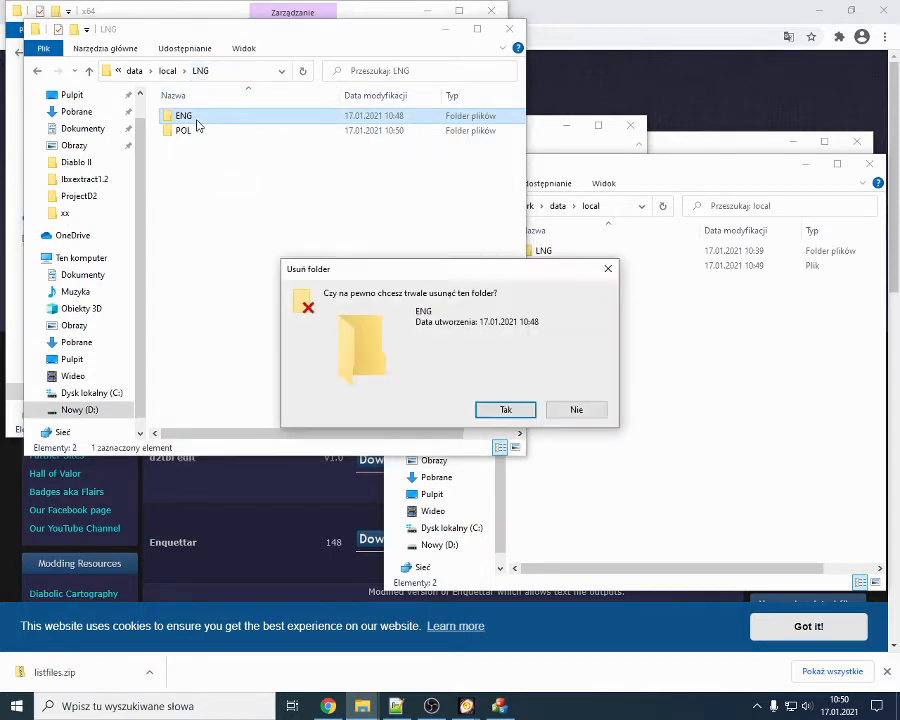
key("Return")
Step: Go up from the LNG folder to the ProjectD2 folder and look through its files
left_click(550, 256)
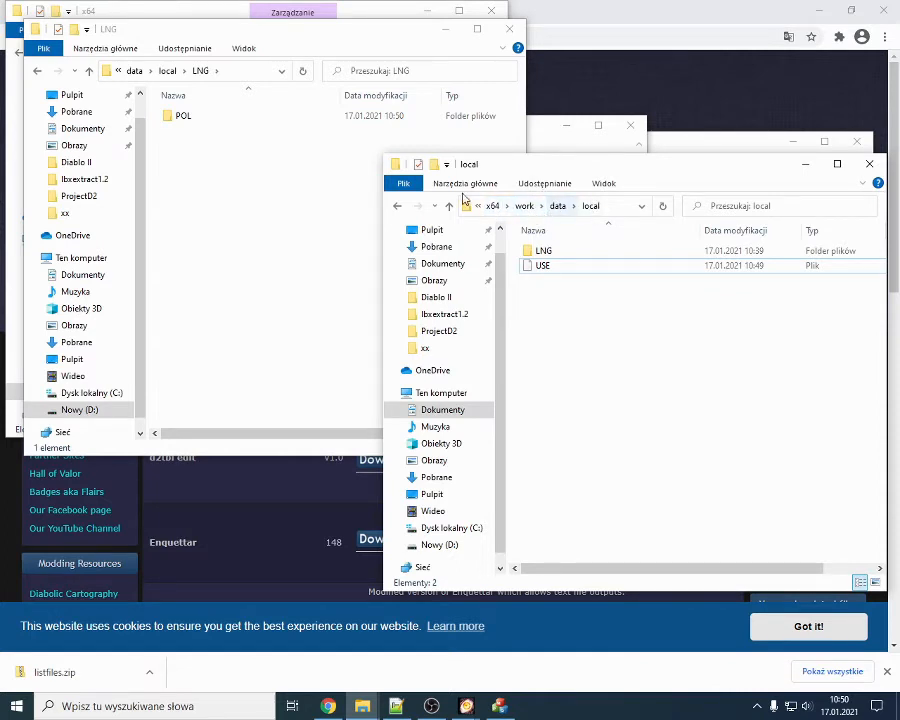
left_click(187, 140)
left_click(180, 116)
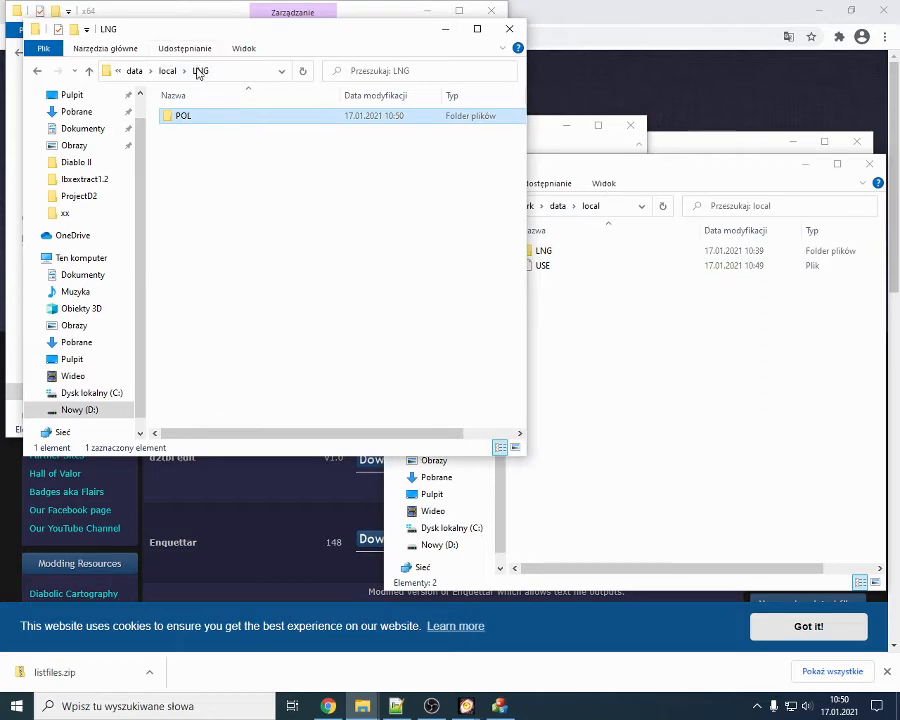
left_click(162, 74)
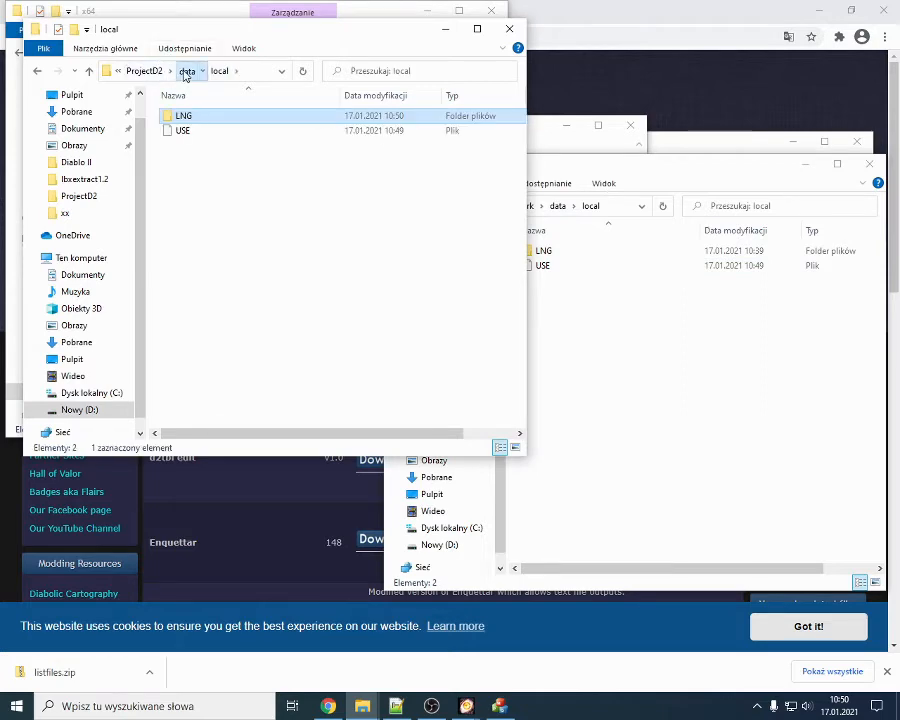
left_click(186, 72)
left_click(148, 72)
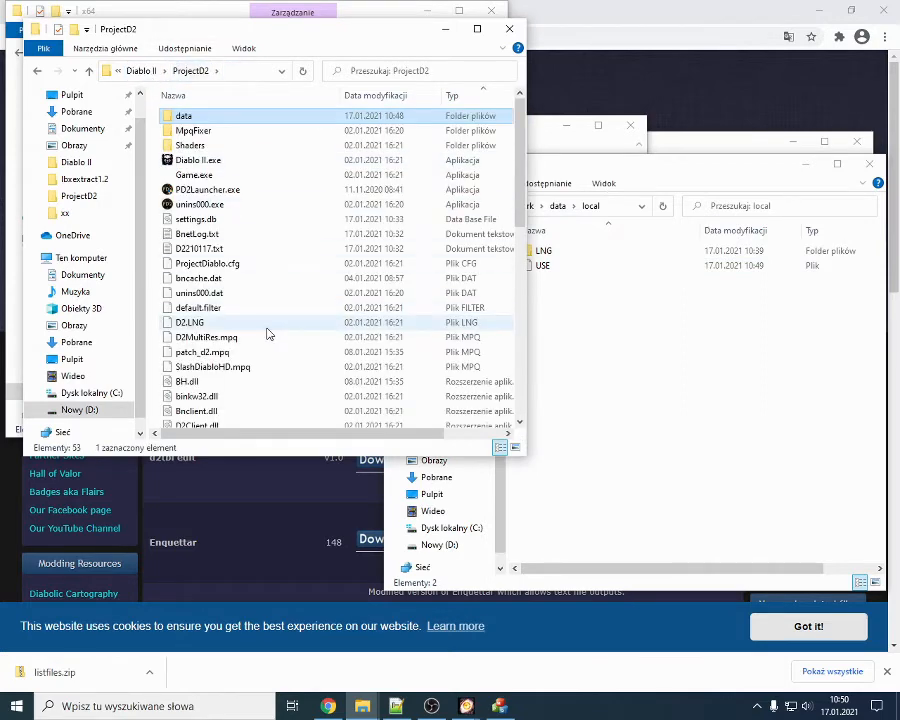
scroll(266, 333, "down", 4)
scroll(266, 333, "up", 2)
scroll(267, 333, "down", 8)
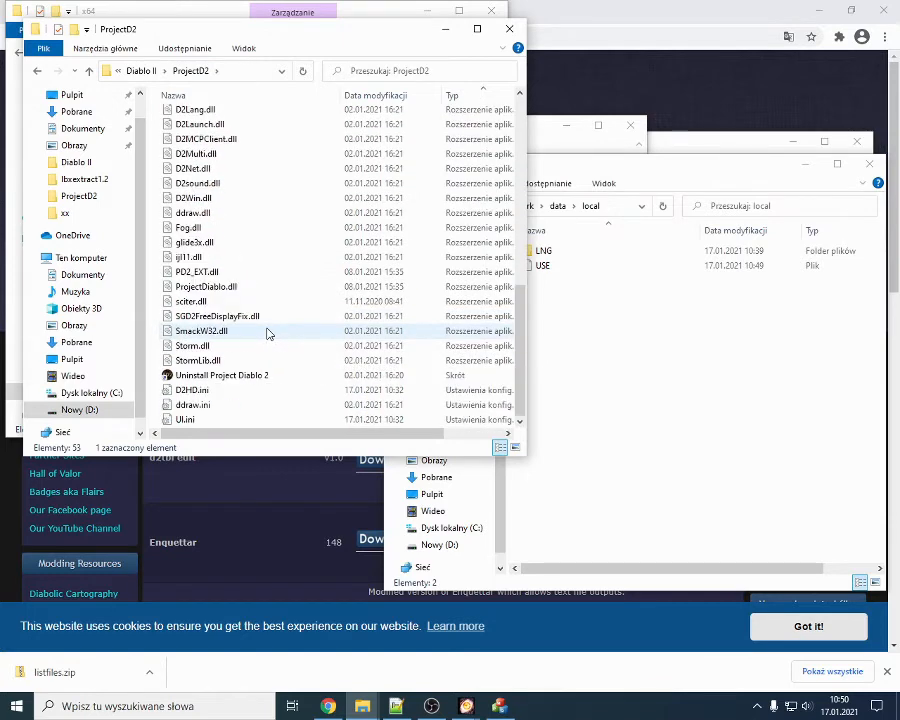
scroll(267, 333, "up", 10)
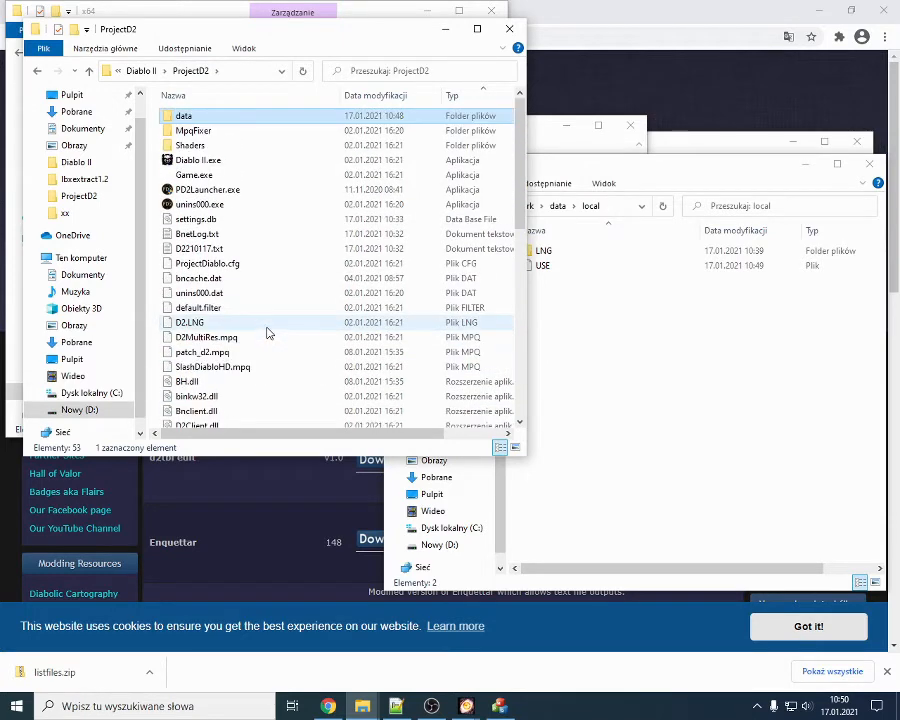
Step: Switch to Notepad++ and write the launch command ".\game -direct" in a new file
left_click(397, 704)
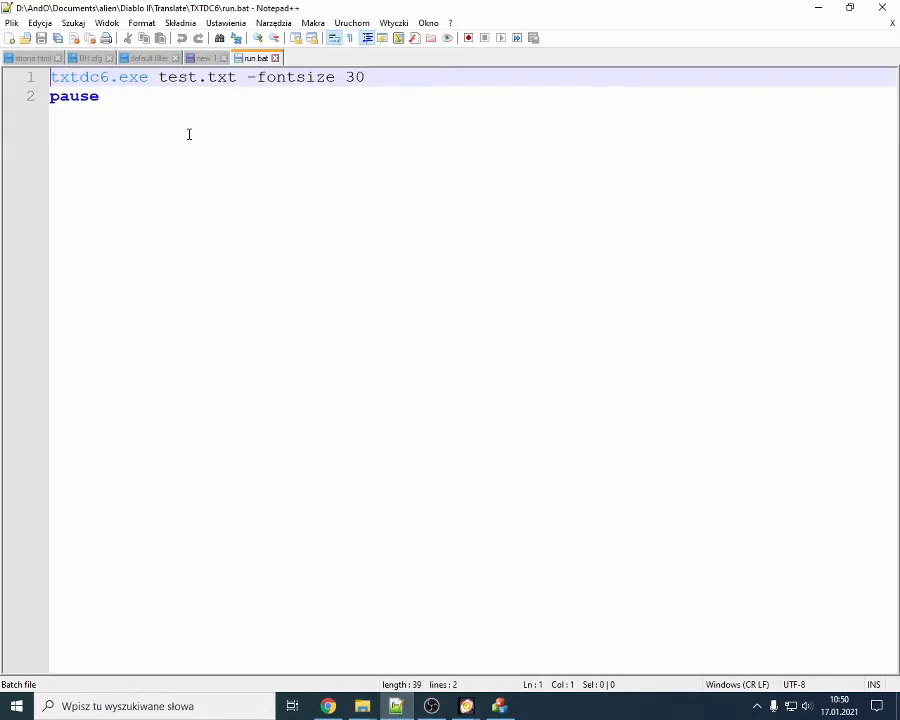
left_click(10, 38)
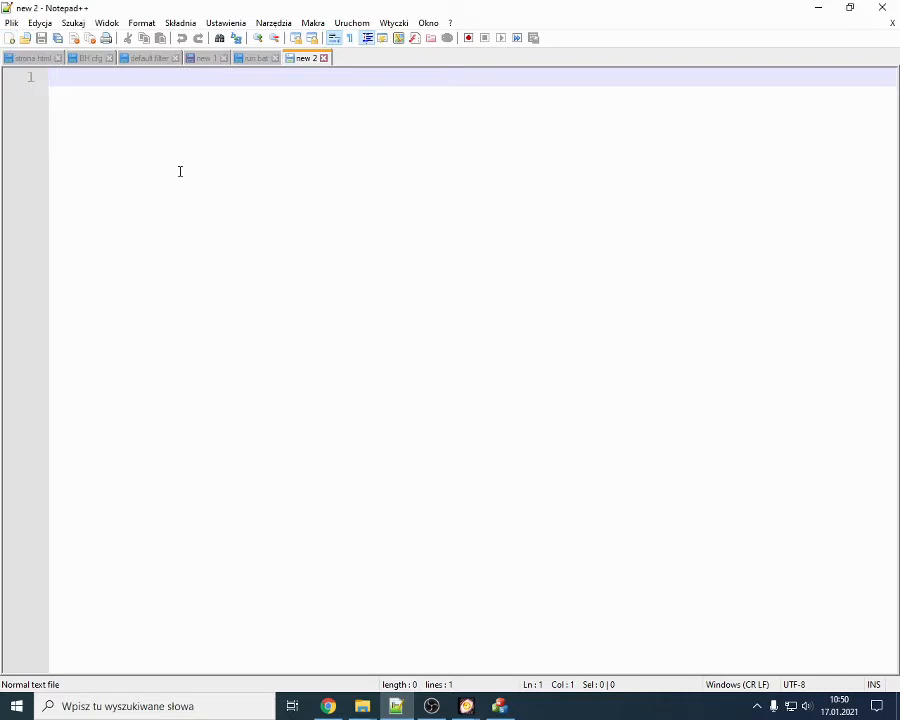
type(".\\")
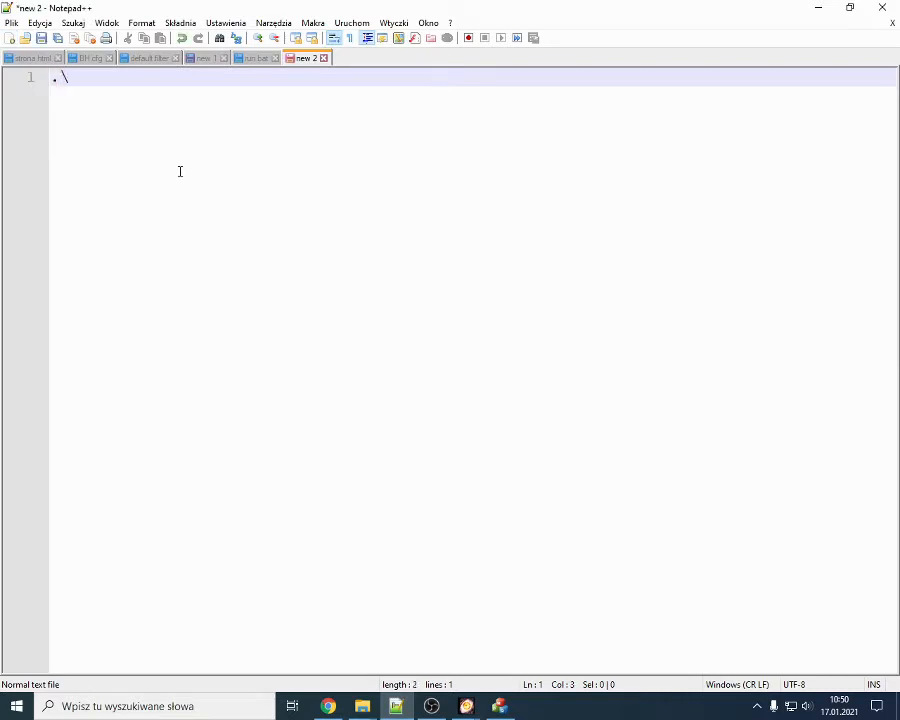
type("game -direct")
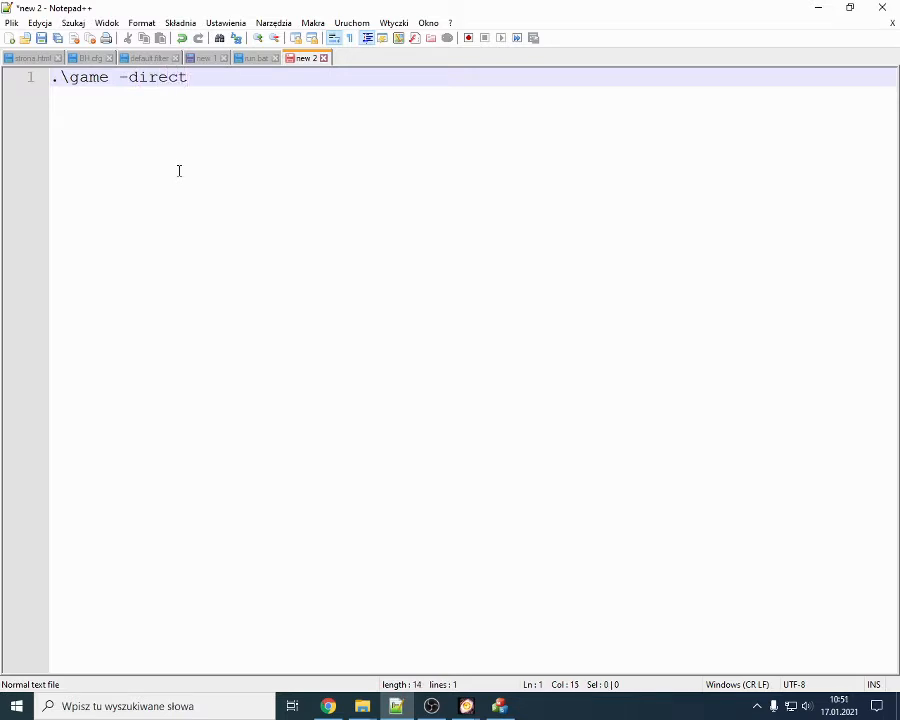
left_click_drag(119, 77, 237, 79)
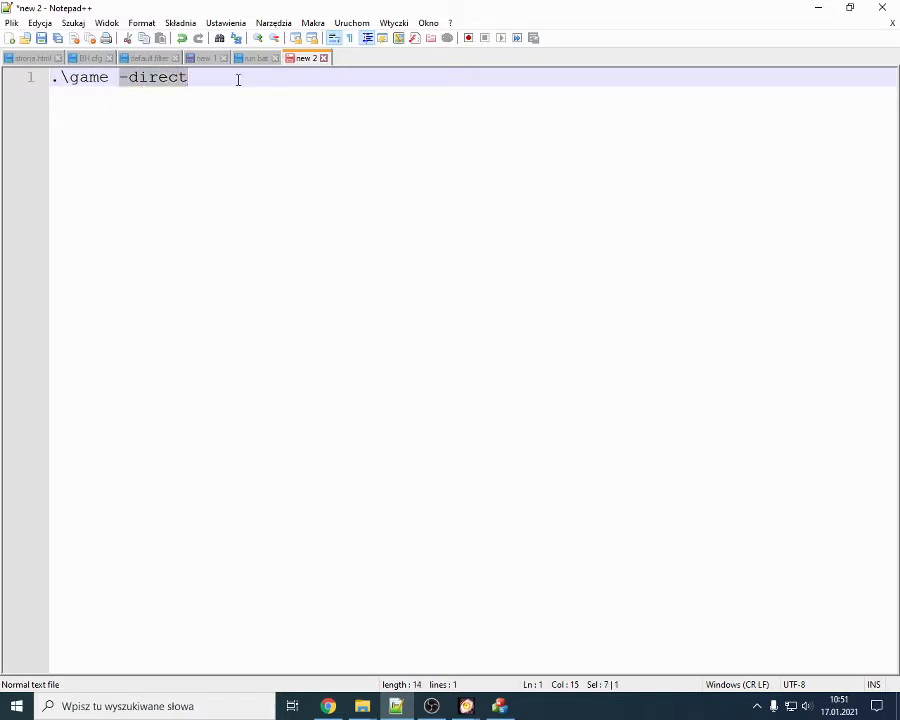
left_click(233, 79)
left_click_drag(122, 77, 404, 397)
Step: Check the data folder inside ProjectD2 in File Explorer, then return to the new file in Notepad++
mouse_move(362, 708)
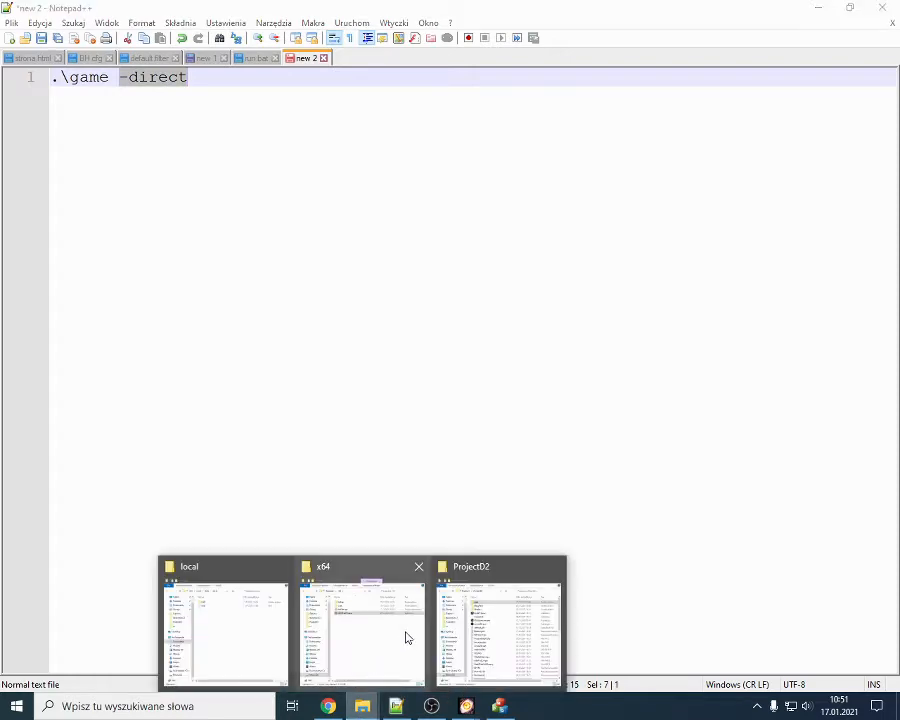
left_click(468, 616)
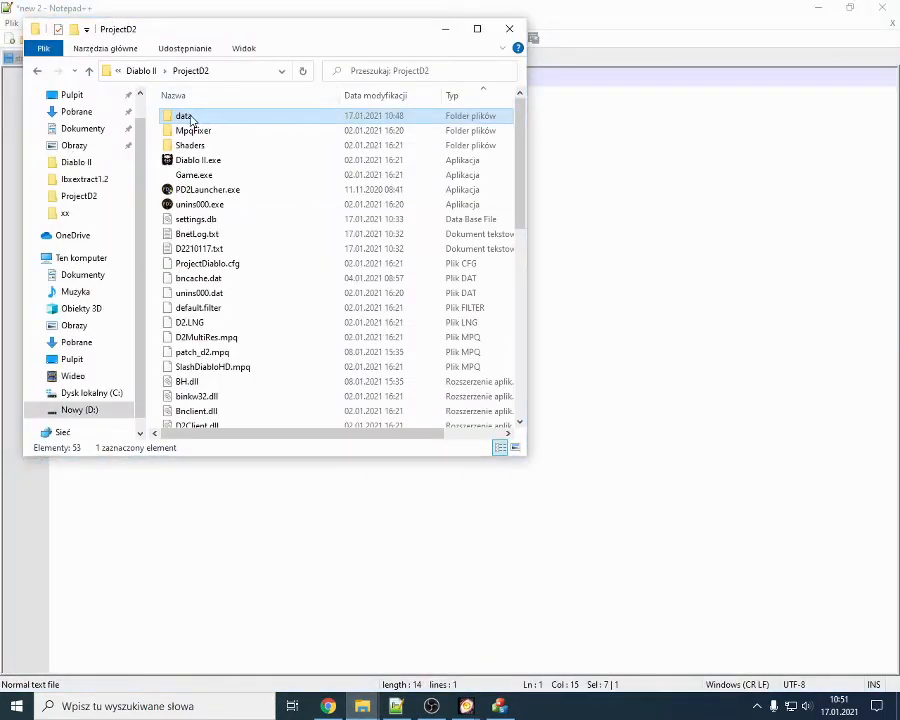
double_click(186, 117)
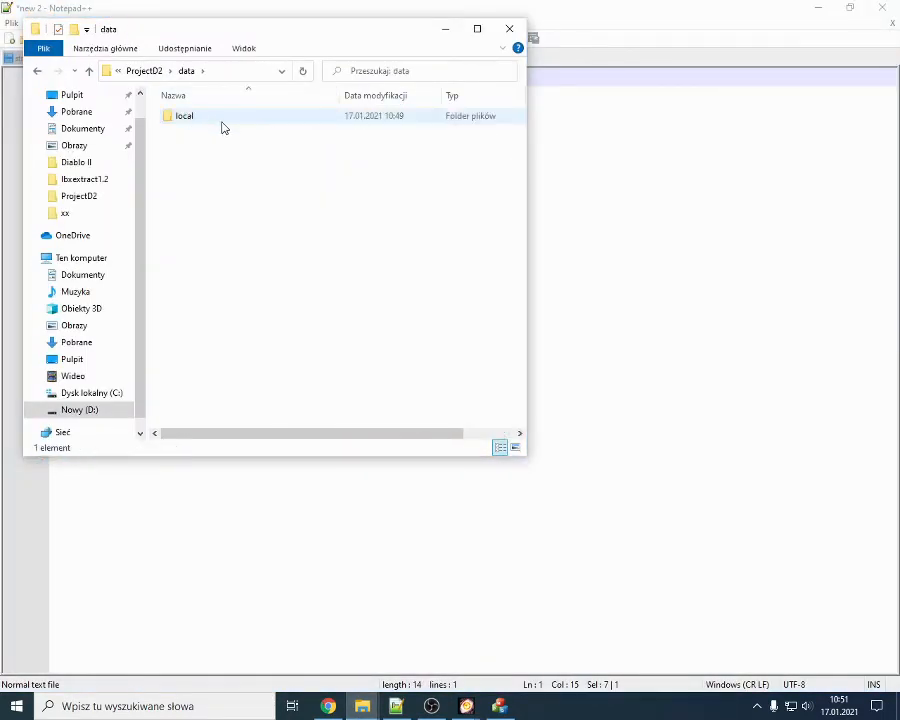
left_click(150, 72)
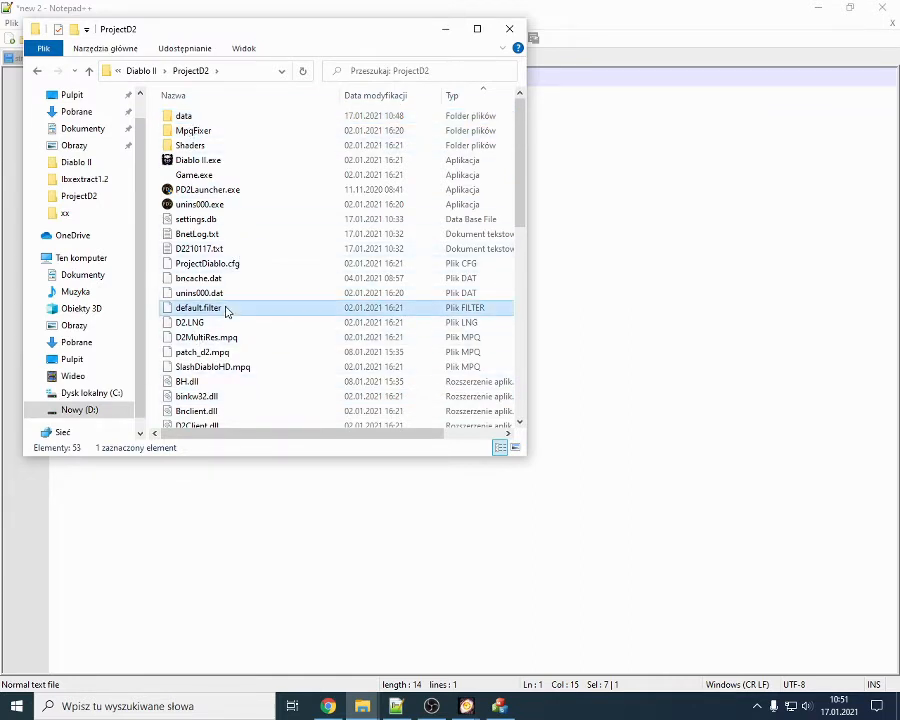
left_click(198, 504)
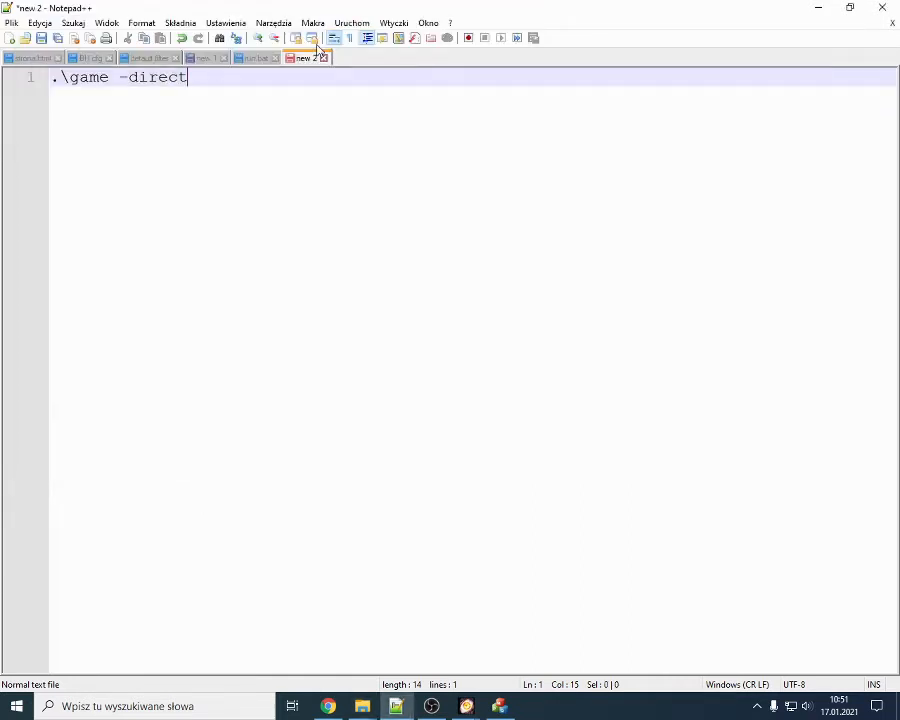
Step: Start saving the launch command under a new name and browse to D:\games\Diablo II\ProjectD2
left_click_drag(56, 79, 231, 79)
left_click(12, 23)
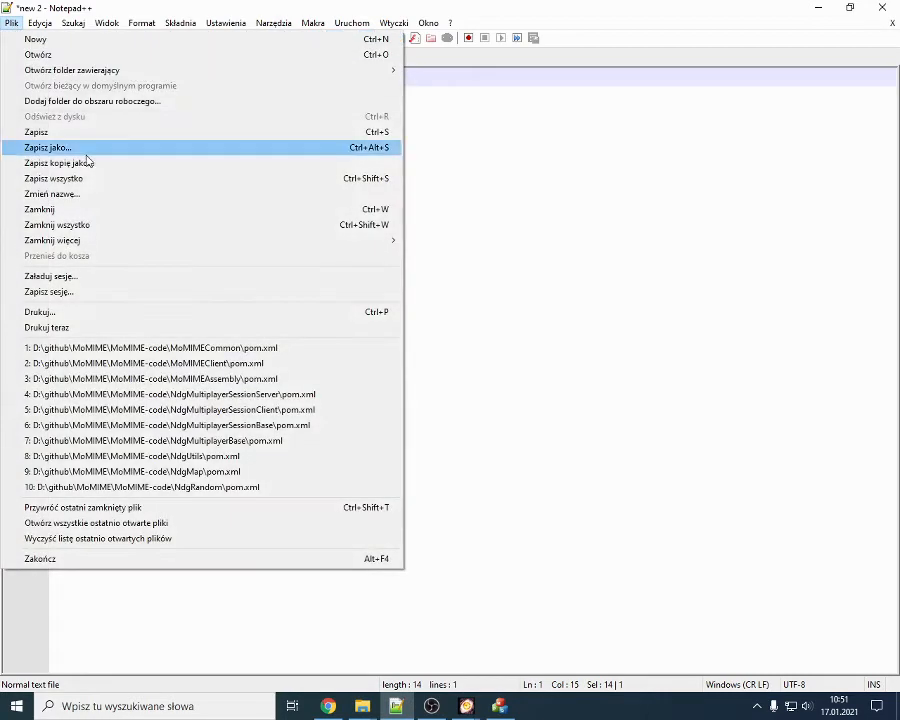
left_click(60, 148)
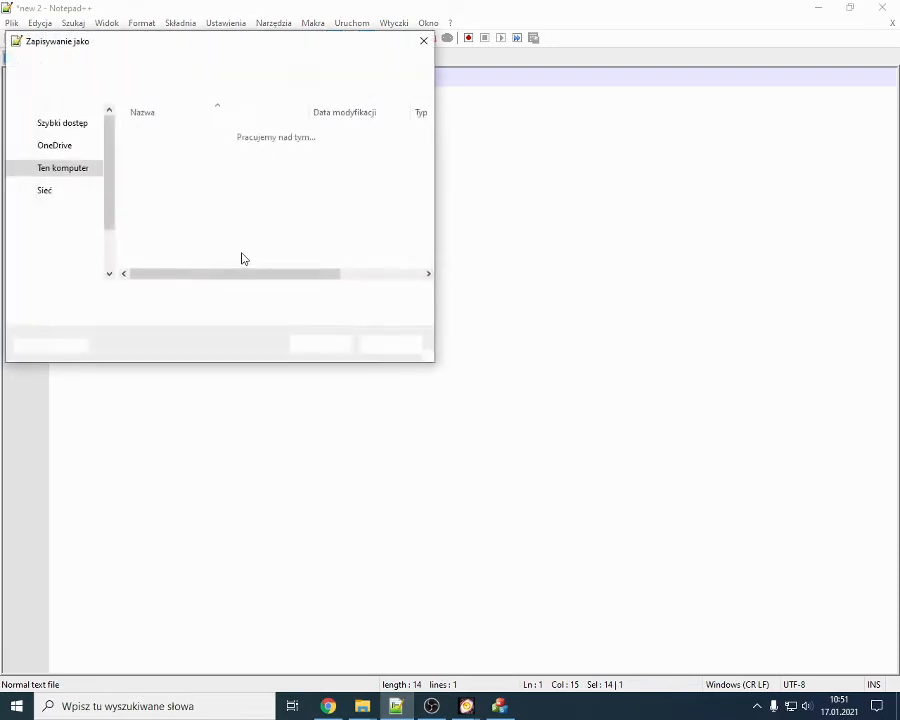
left_click(62, 269)
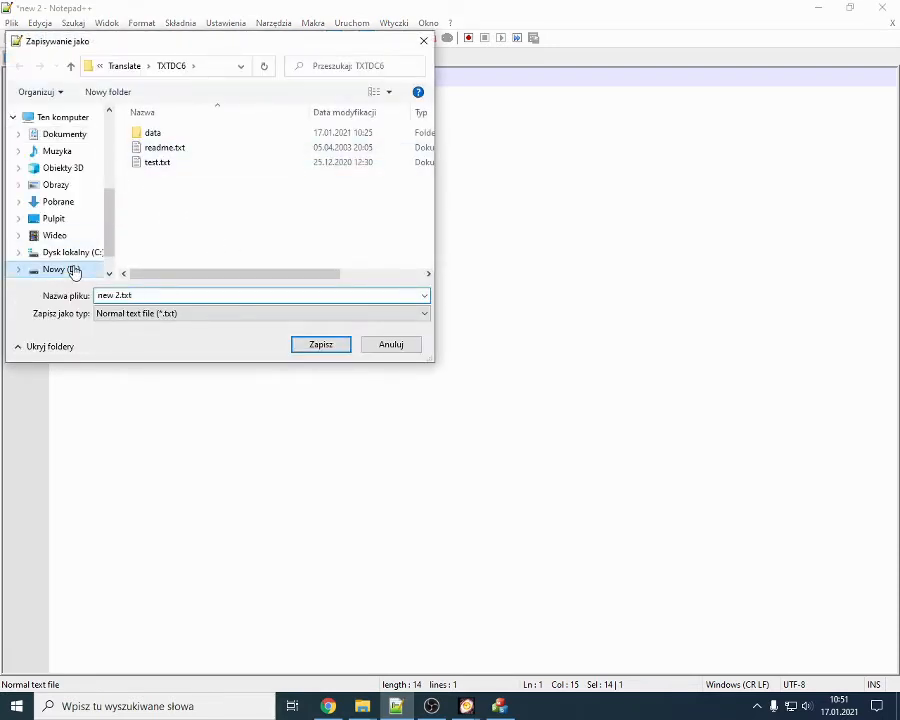
double_click(159, 180)
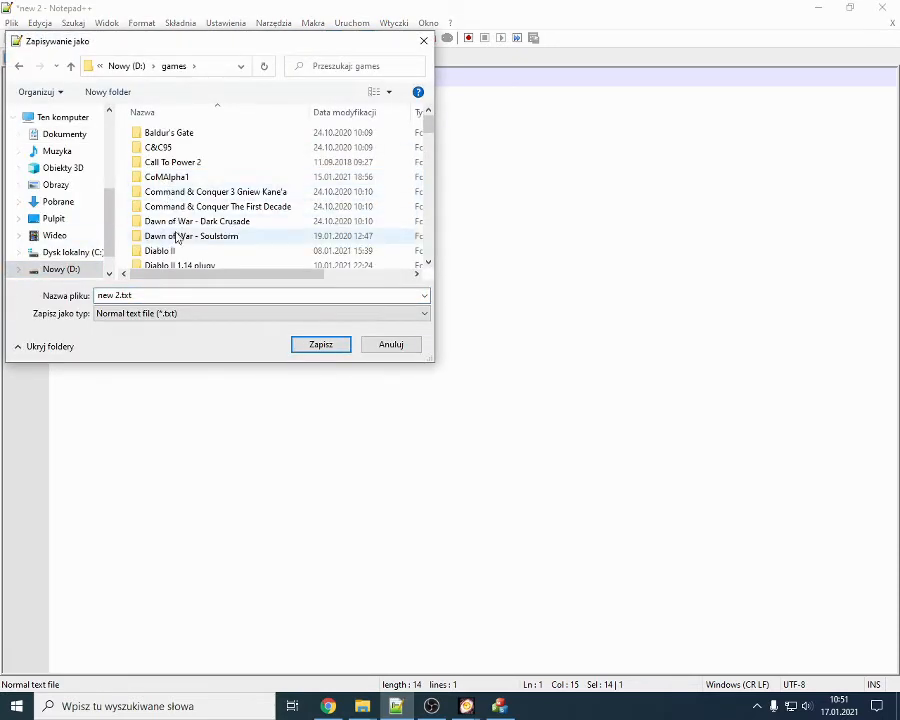
scroll(176, 236, "down", 1)
left_click(164, 218)
double_click(164, 220)
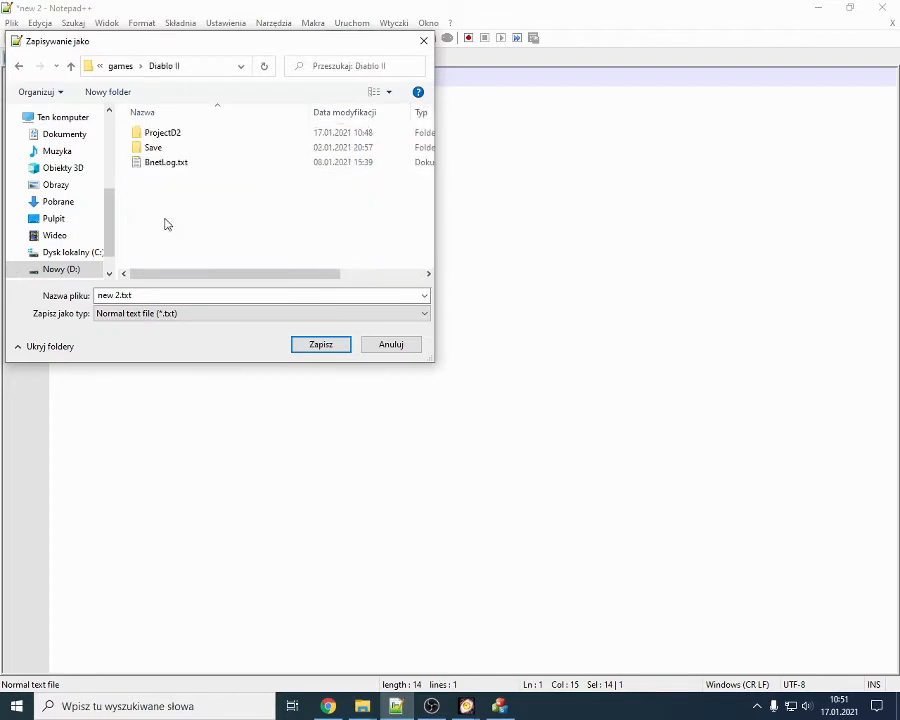
double_click(164, 134)
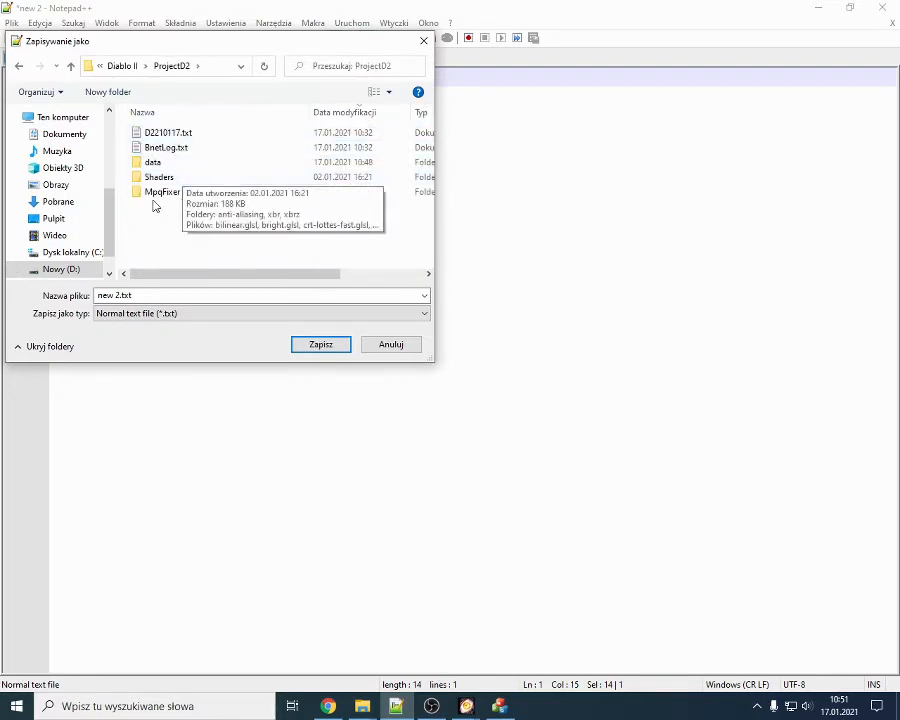
Step: Name the file diablo.bat and save it in the ProjectD2 folder
left_click(142, 294)
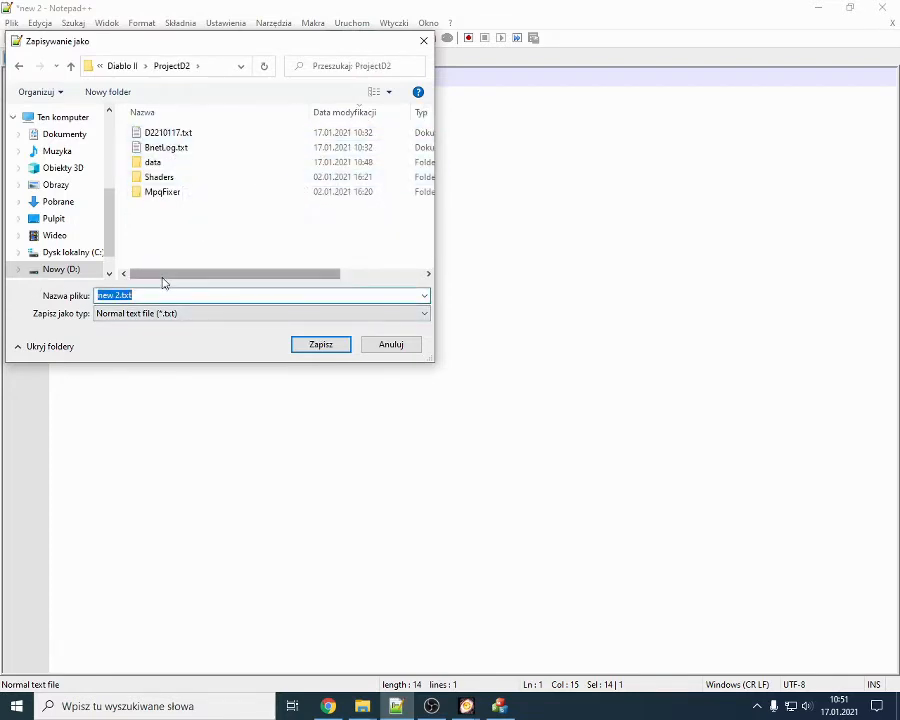
type("da")
key("BackSpace")
type("iablo.bat")
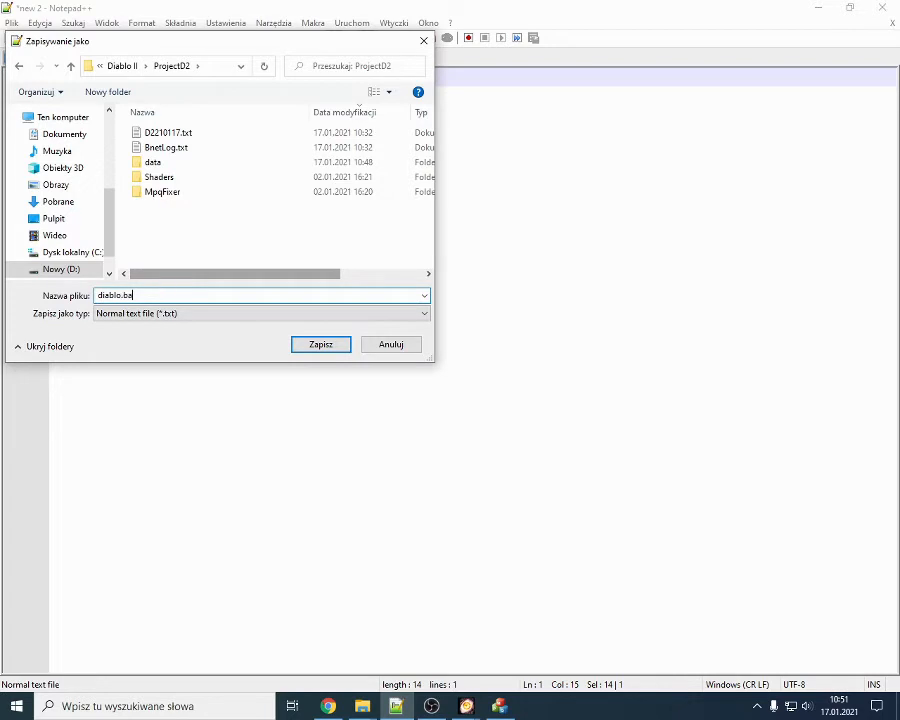
left_click(320, 345)
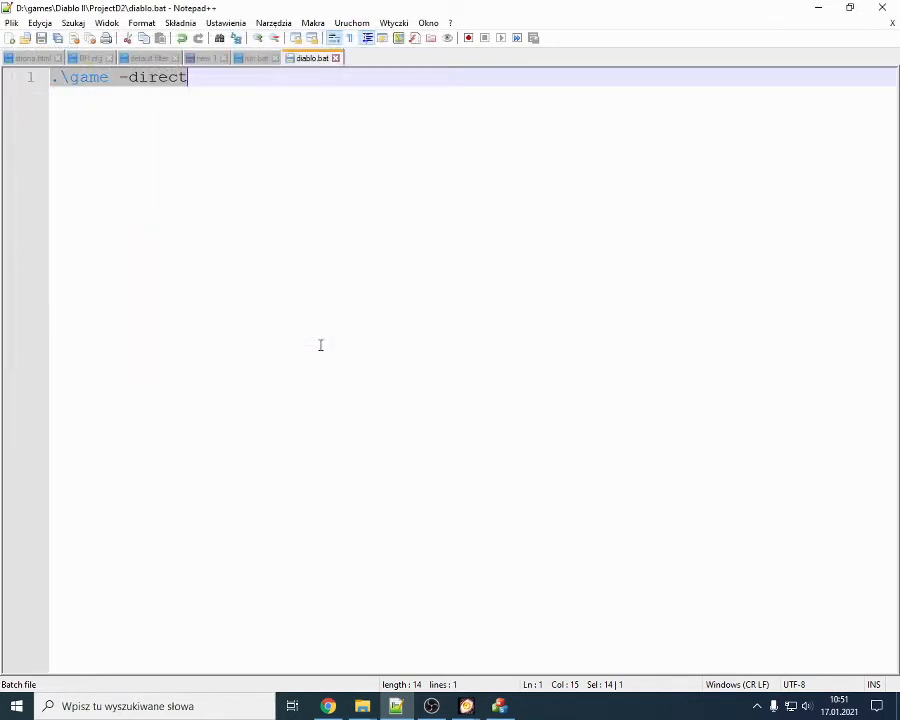
left_click(173, 138)
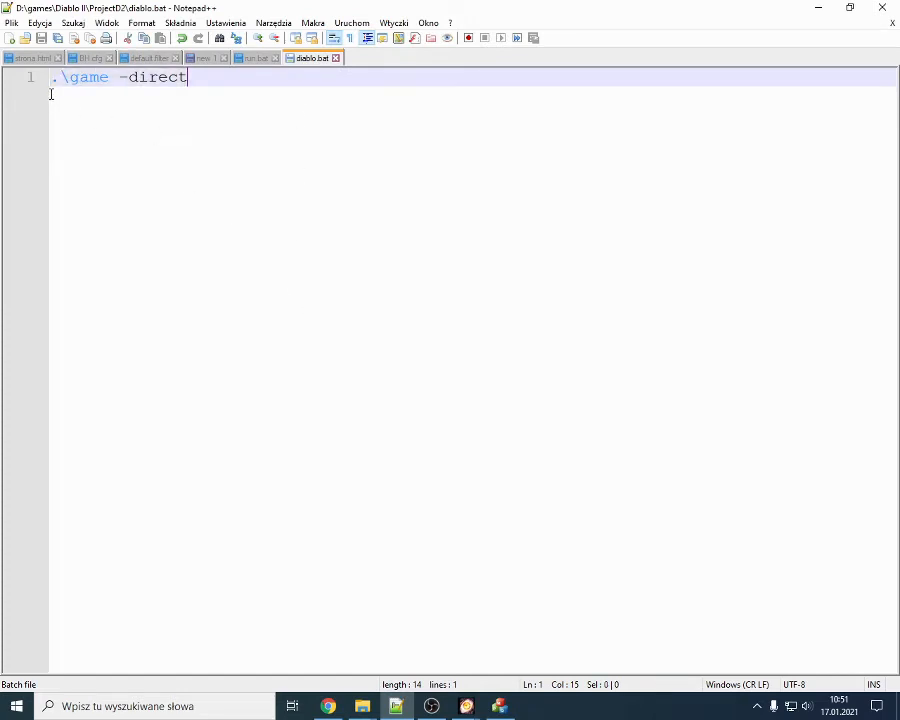
left_click_drag(53, 84, 230, 80)
left_click(232, 82)
left_click_drag(54, 80, 227, 81)
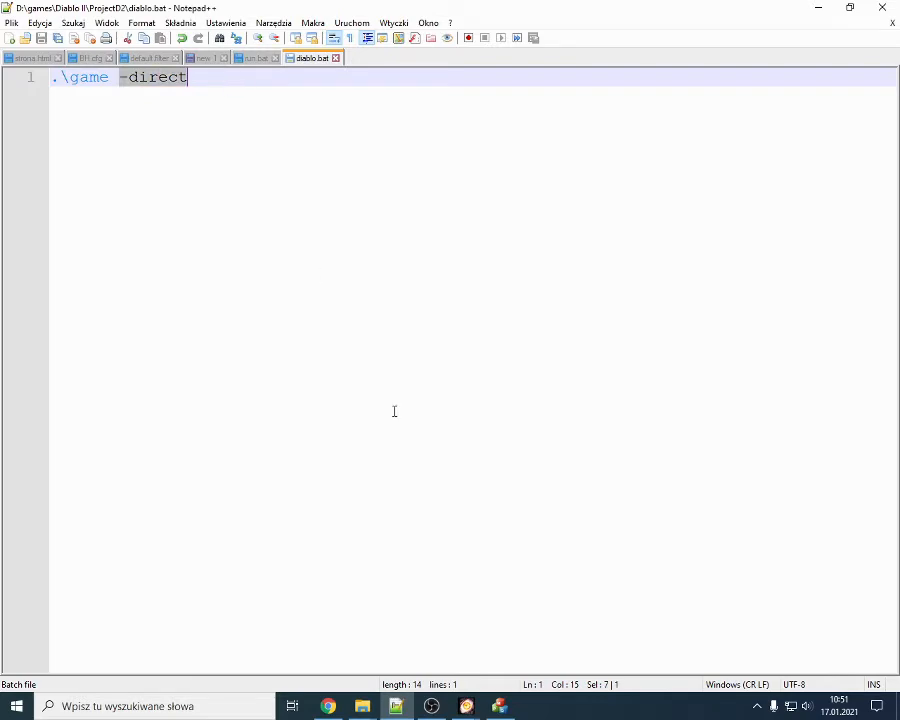
Step: Try to start the game from the ProjectD2 folder with diablo.bat and with Game.exe, dismissing the dialogs
mouse_move(368, 705)
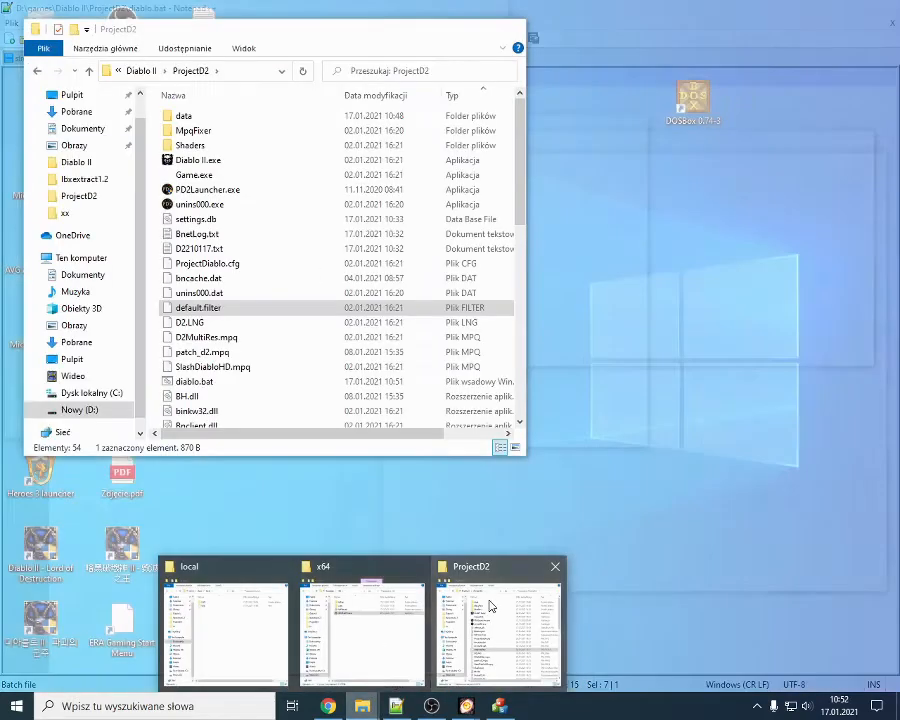
left_click(491, 605)
scroll(302, 280, "down", 3)
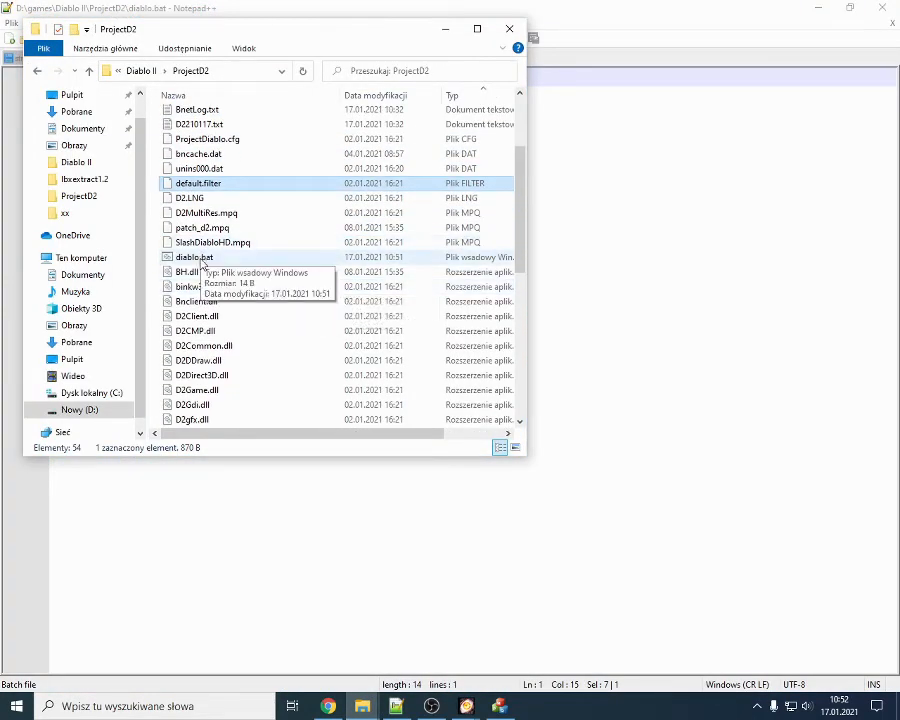
double_click(201, 261)
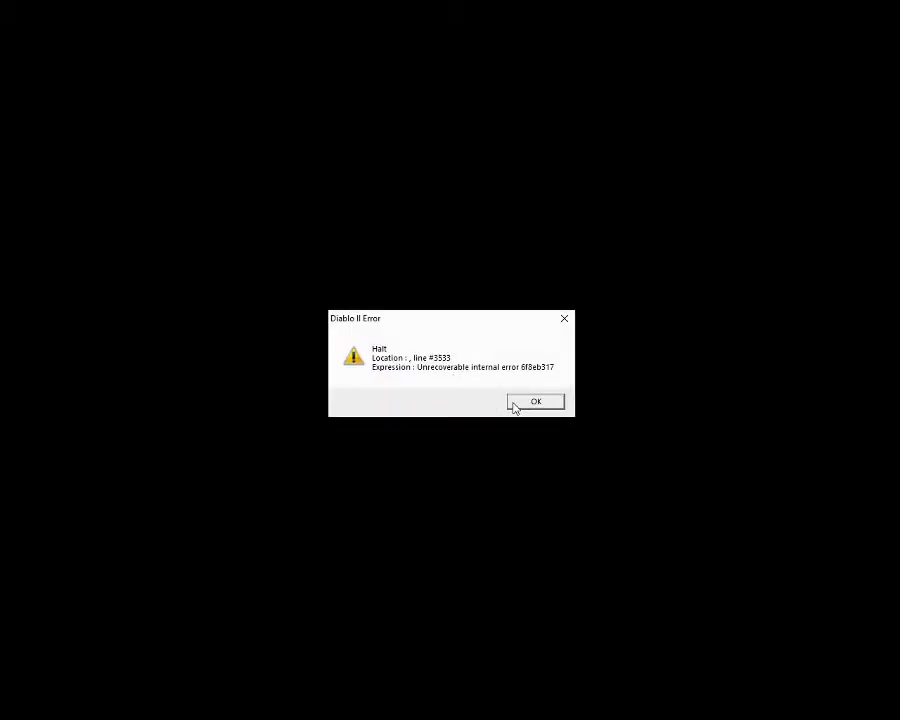
left_click(532, 404)
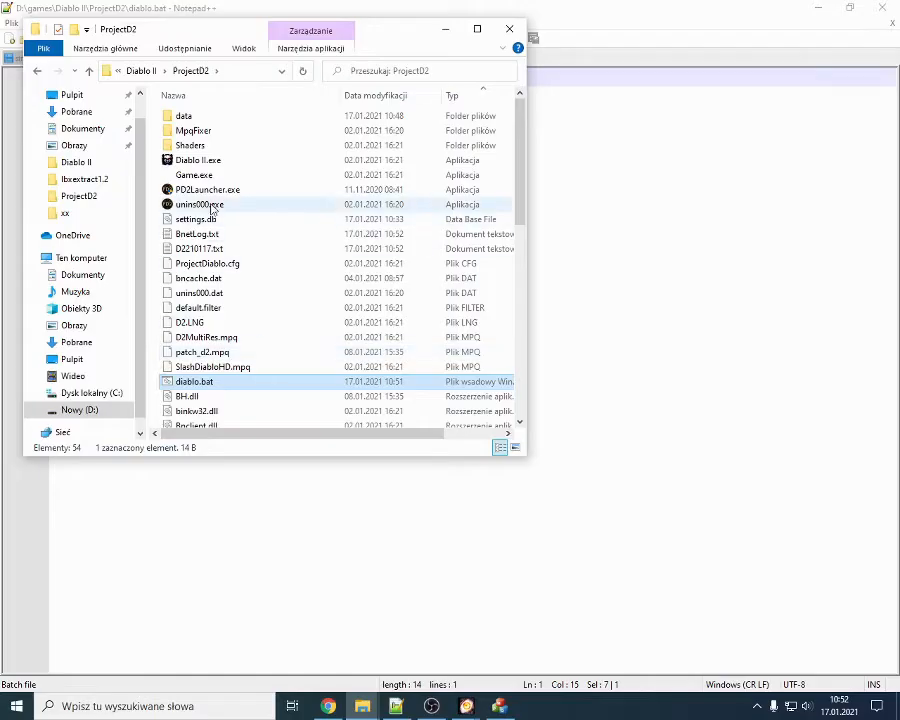
double_click(195, 175)
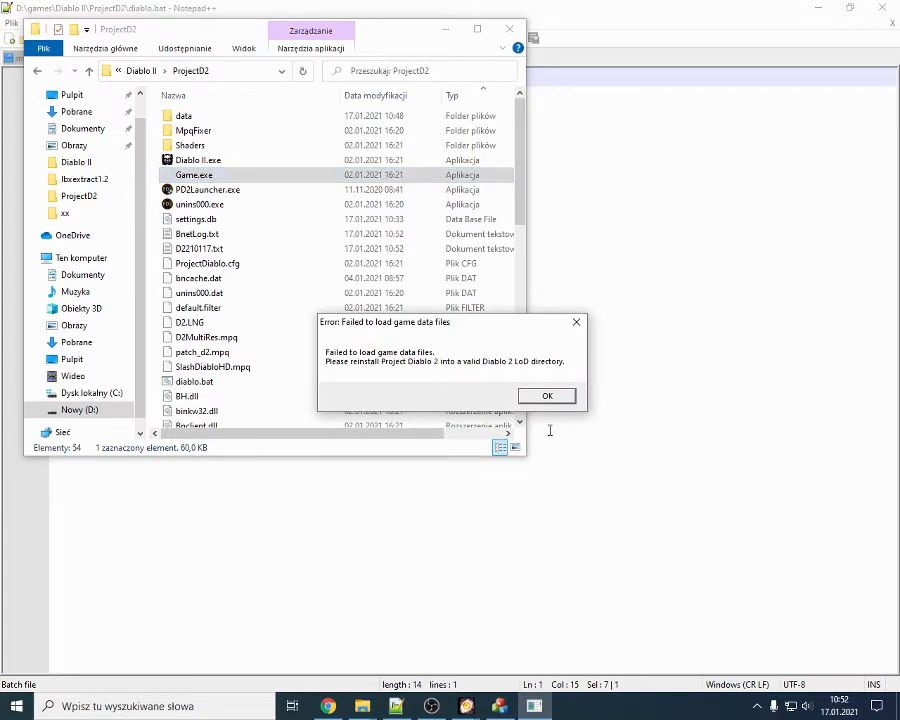
left_click(546, 400)
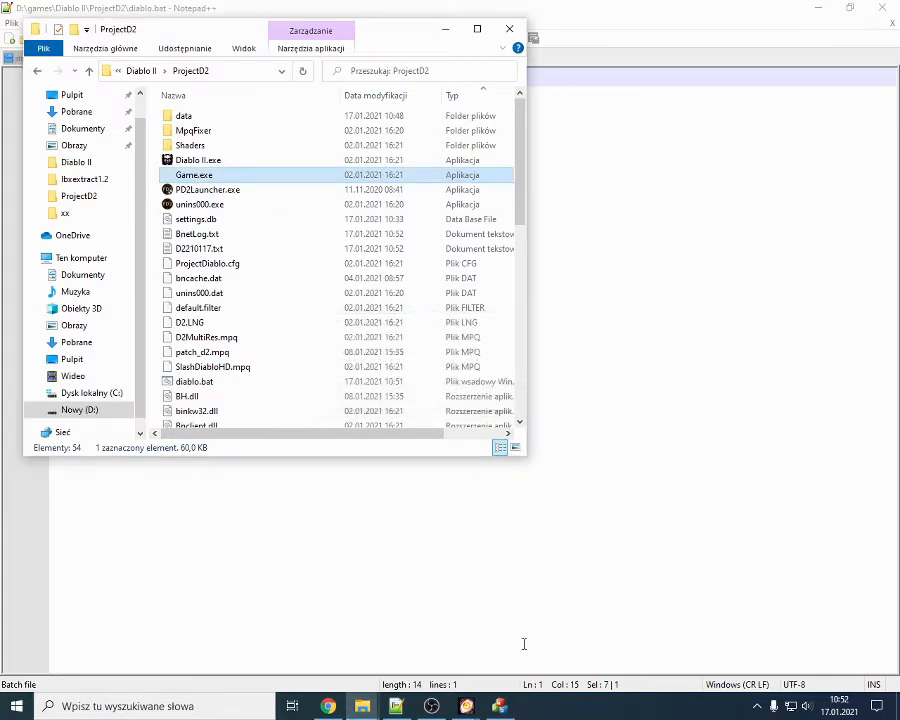
Step: Switch to Ladik's MPQ Editor with d2data.mpq open and close it
left_click(499, 706)
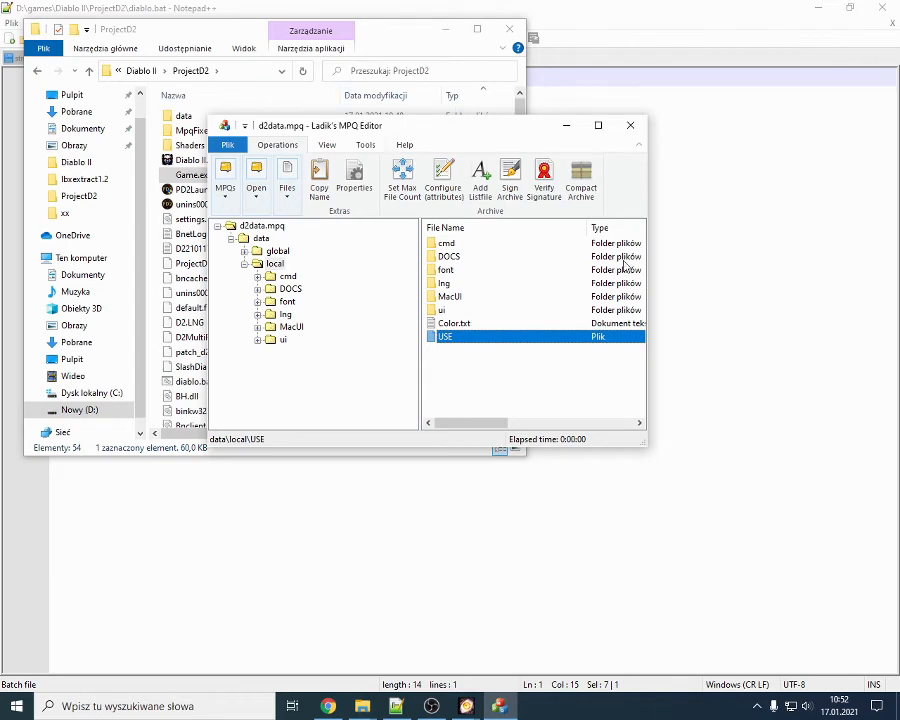
left_click(630, 128)
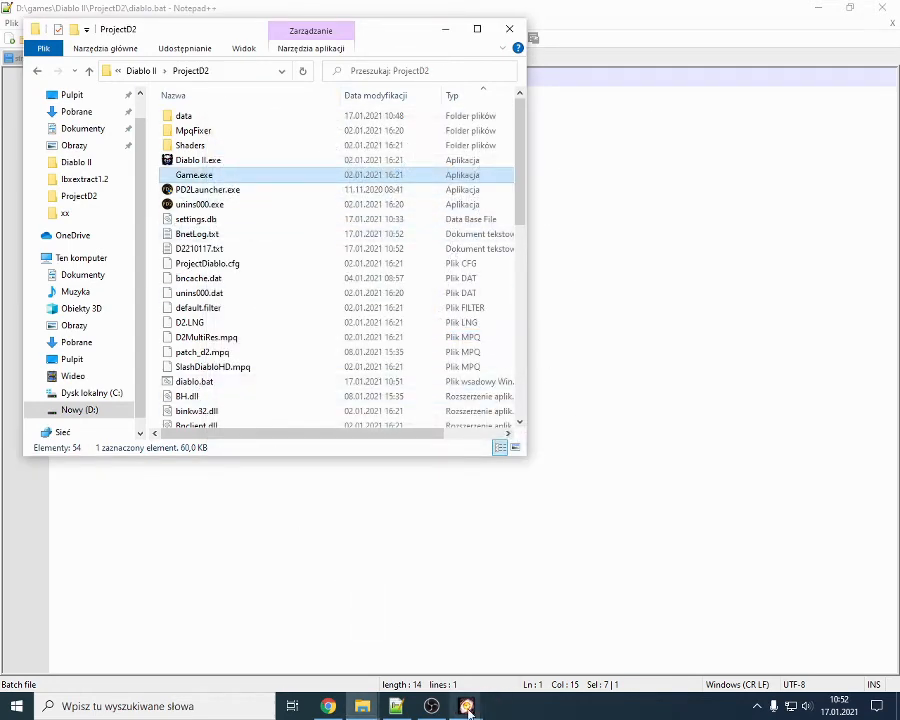
Step: Add the -windowed option to the game launch line in diablo.bat using Notepad++ and save the file
left_click(183, 382)
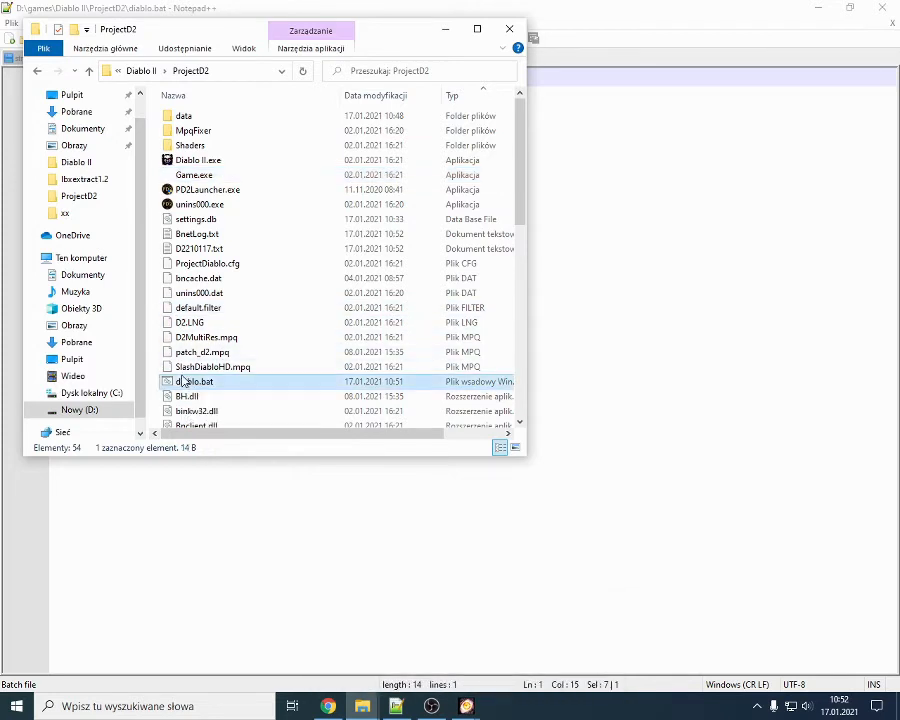
left_click(146, 523)
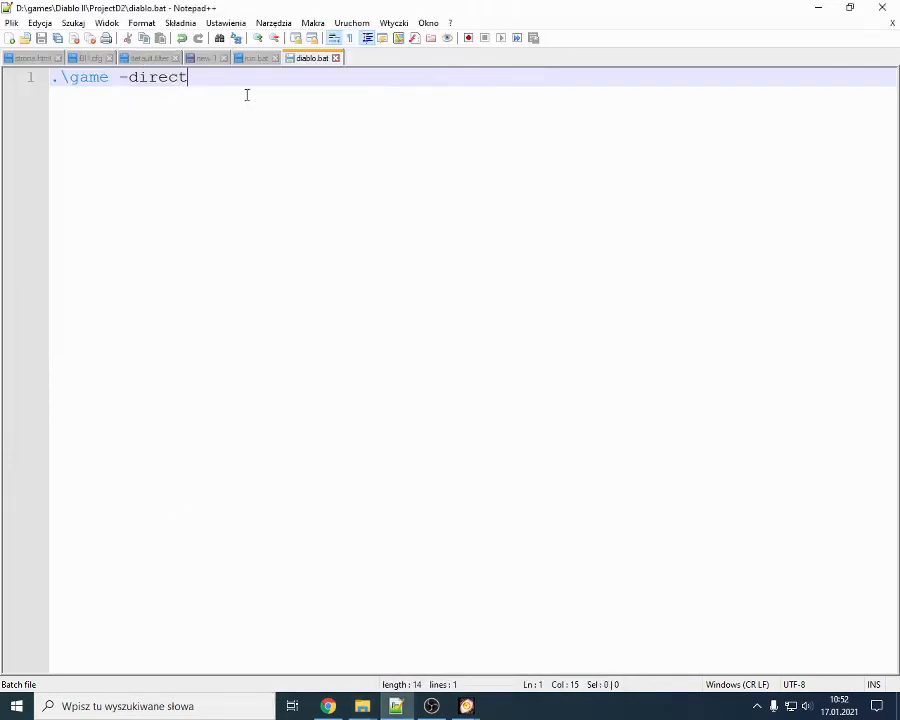
type("-windowed")
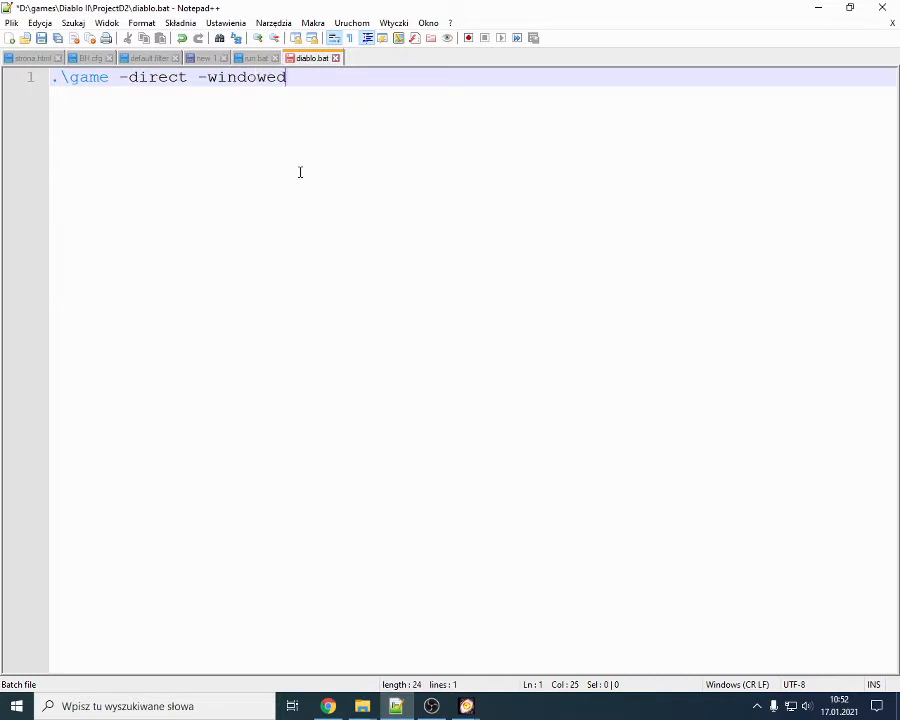
key("ctrl+s")
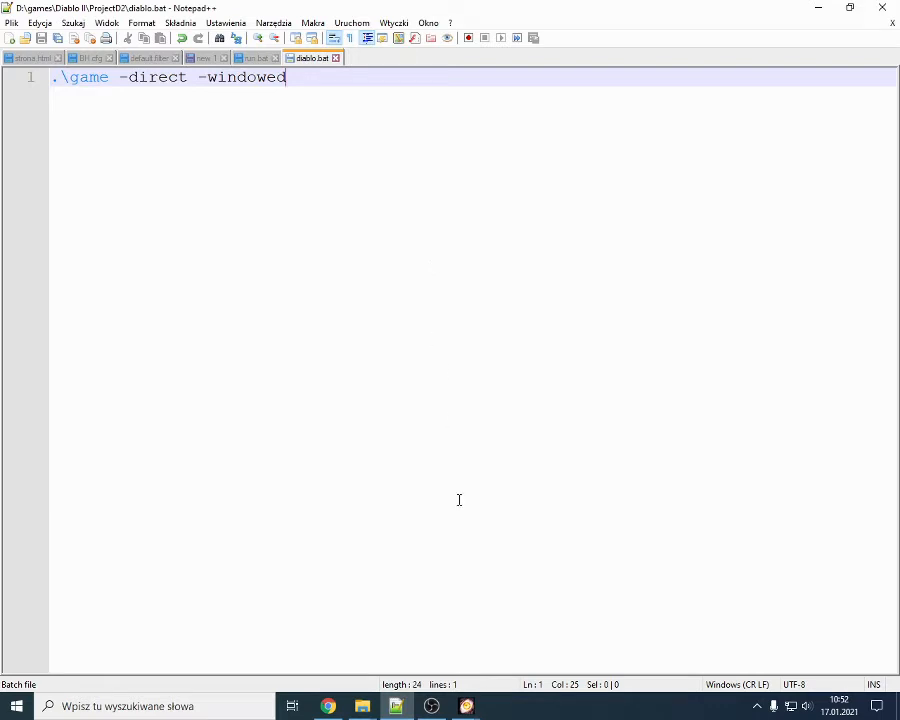
left_click_drag(289, 83, 201, 86)
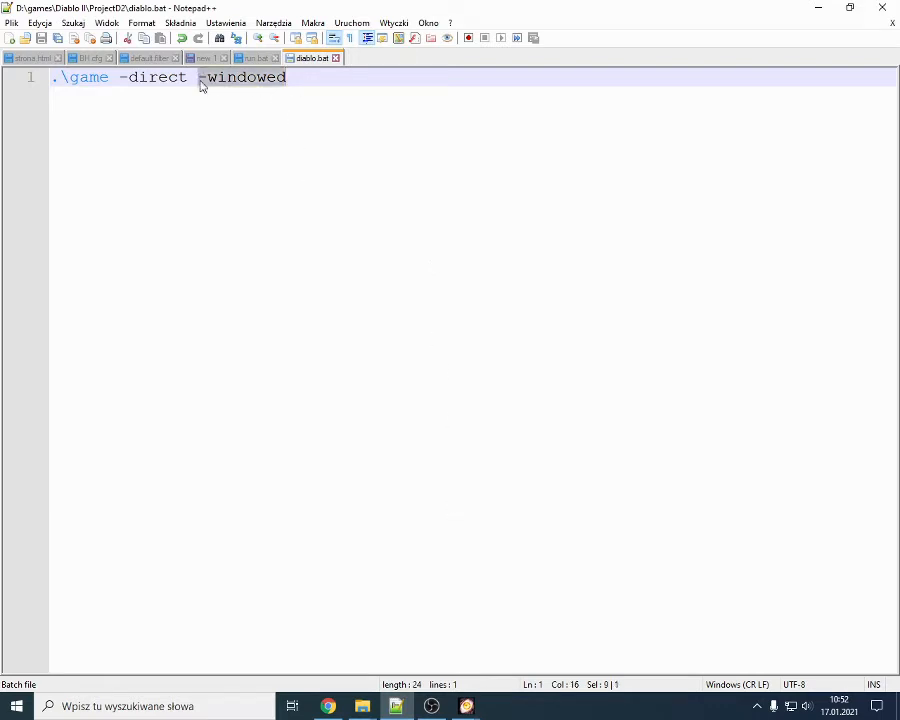
left_click(376, 156)
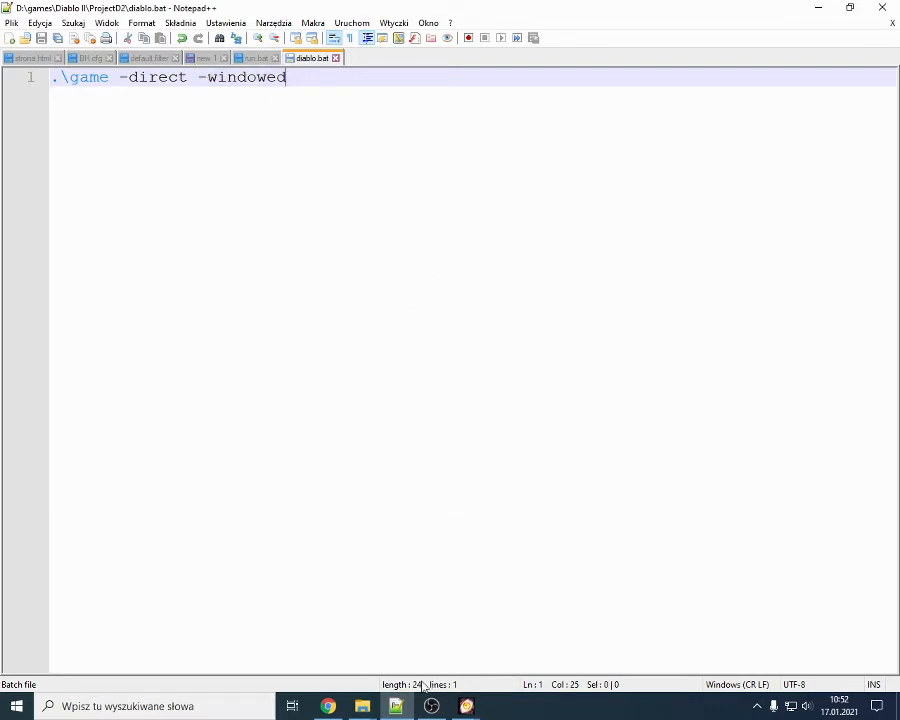
Step: Run diablo.bat from the ProjectD2 folder and enter single-player play with the sorceress character
mouse_move(362, 706)
left_click(472, 610)
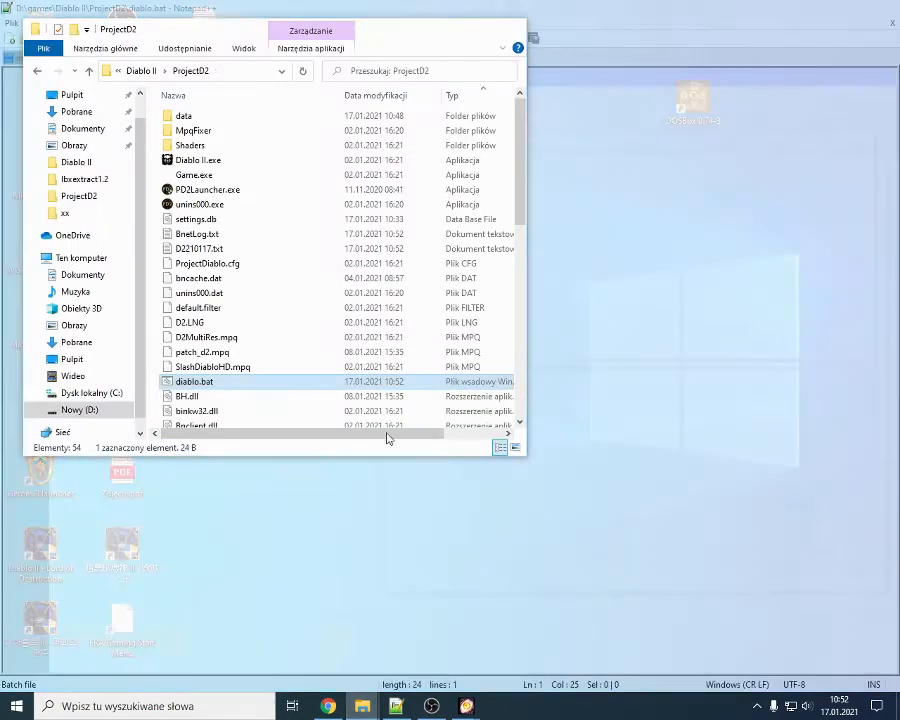
double_click(222, 386)
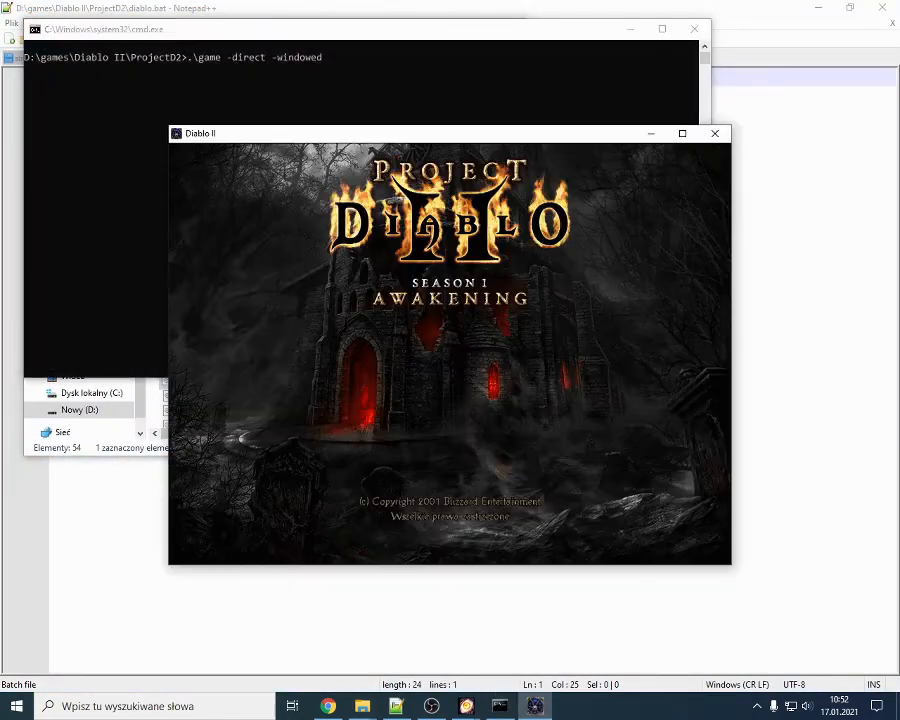
left_click_drag(487, 137, 374, 100)
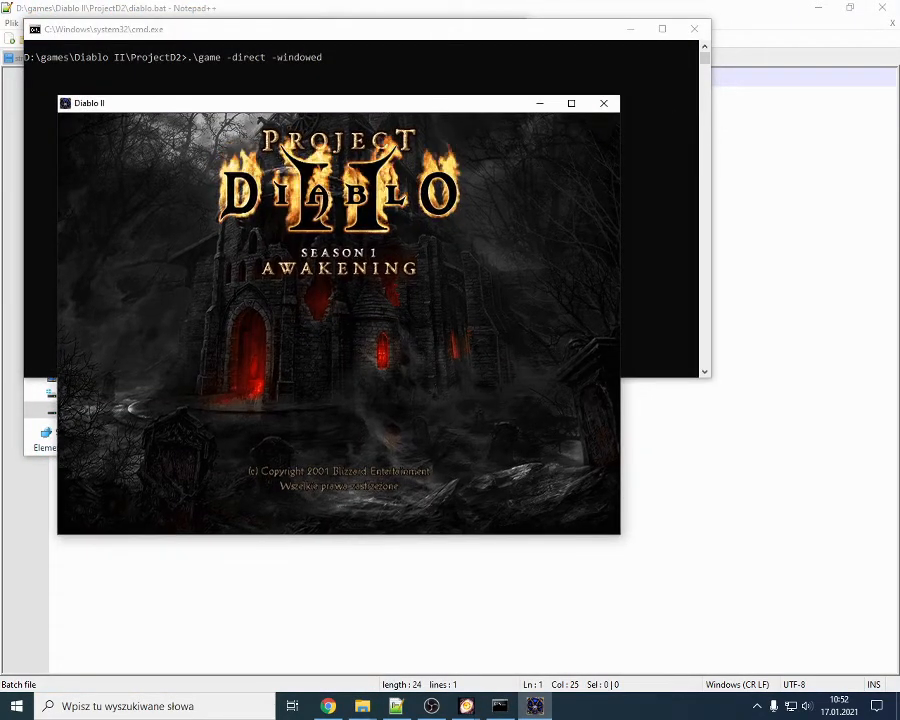
left_click(362, 328)
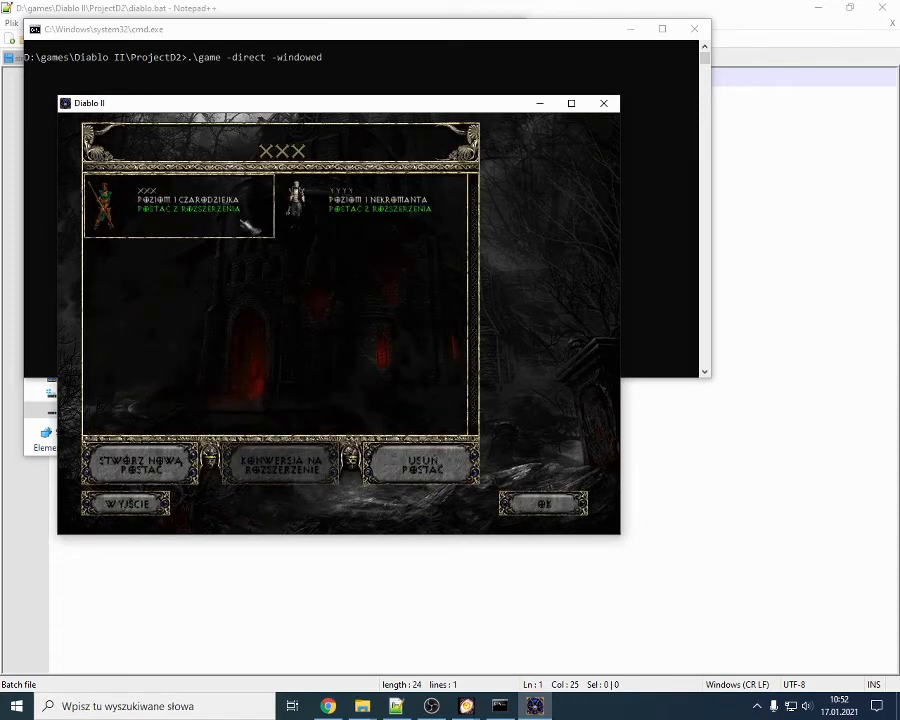
double_click(211, 210)
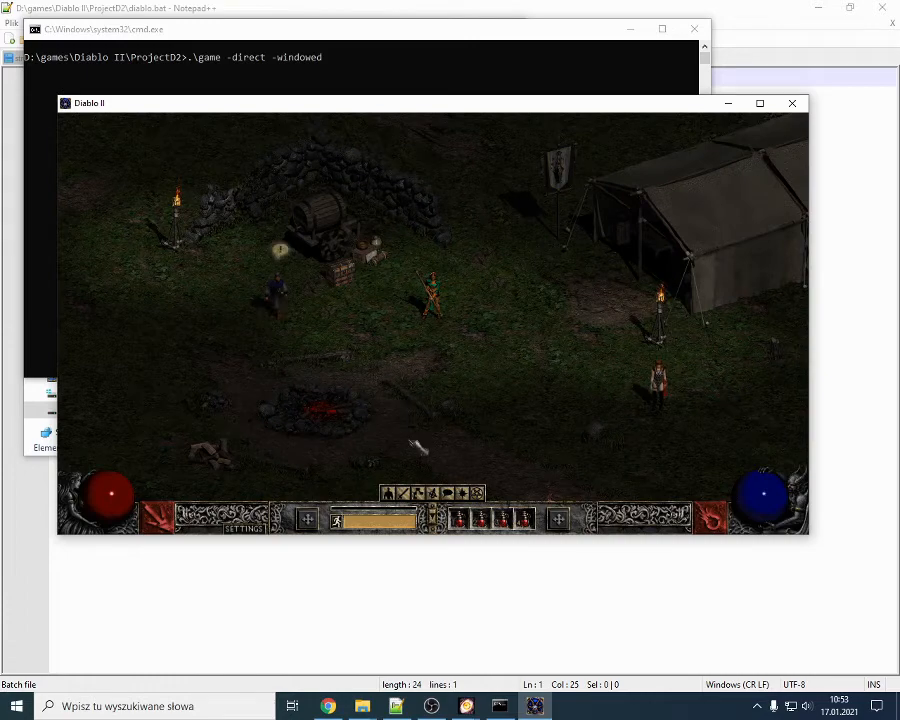
Step: Check the Ściana Ognia and Lesser Hydra descriptions in the sorceress's fire skill tree, and exit the game
left_click(414, 489)
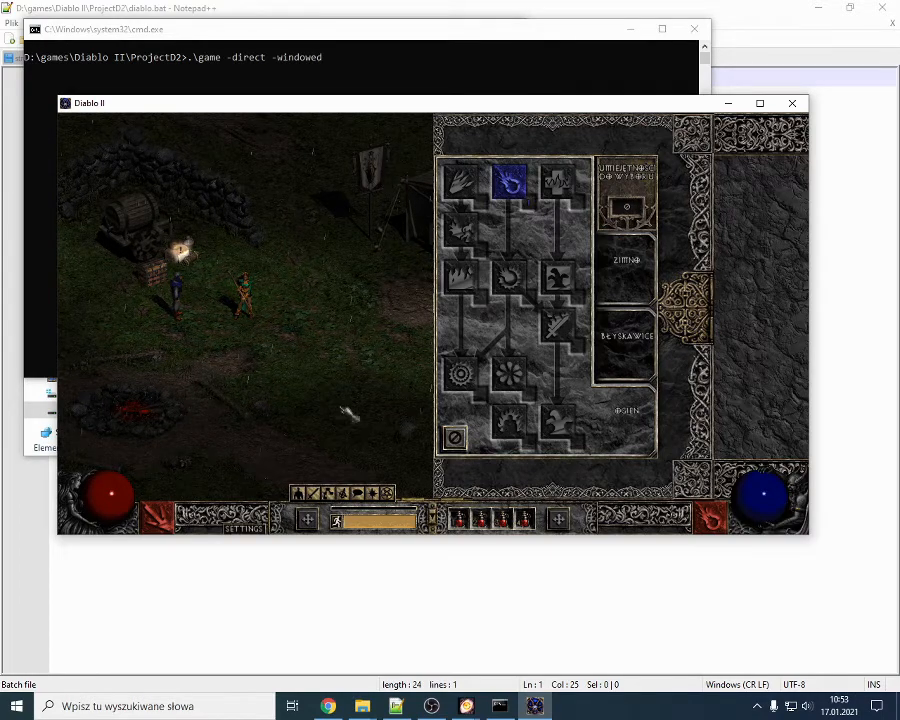
mouse_move(461, 276)
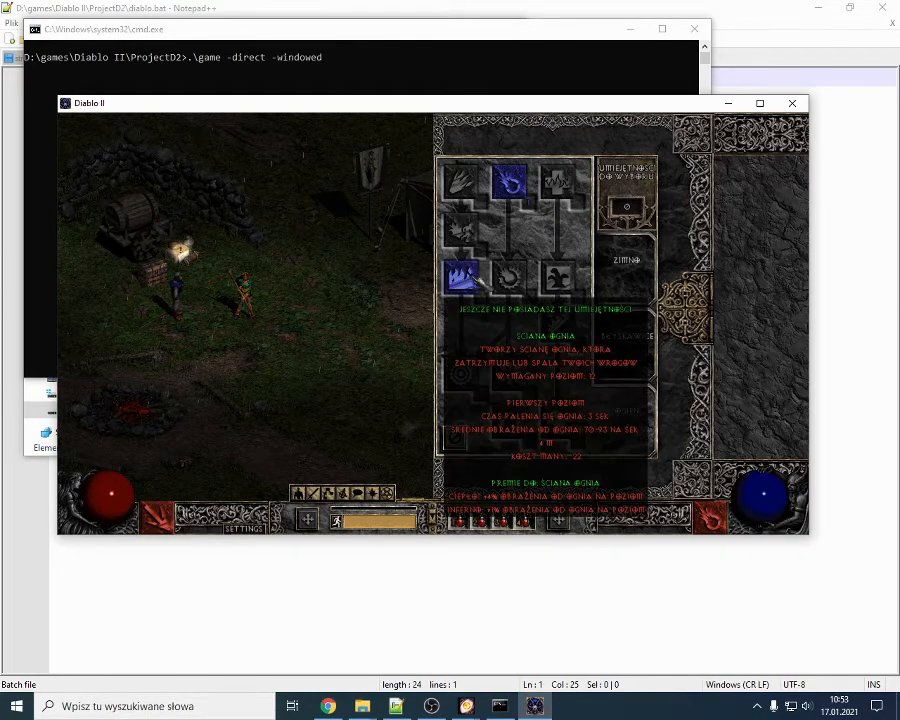
mouse_move(562, 281)
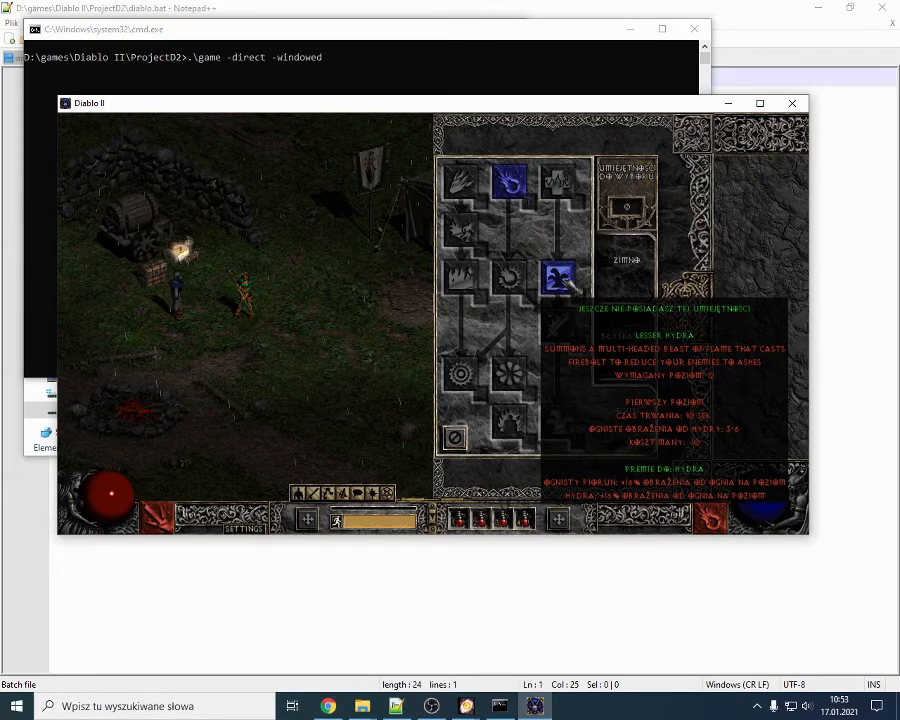
key("Escape")
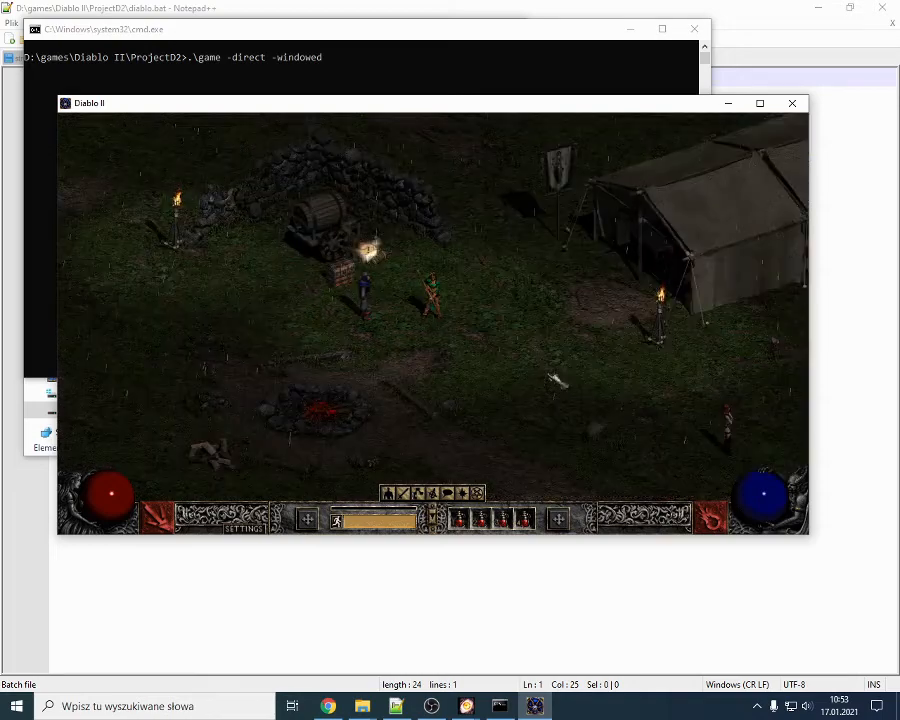
key("Escape")
left_click(486, 300)
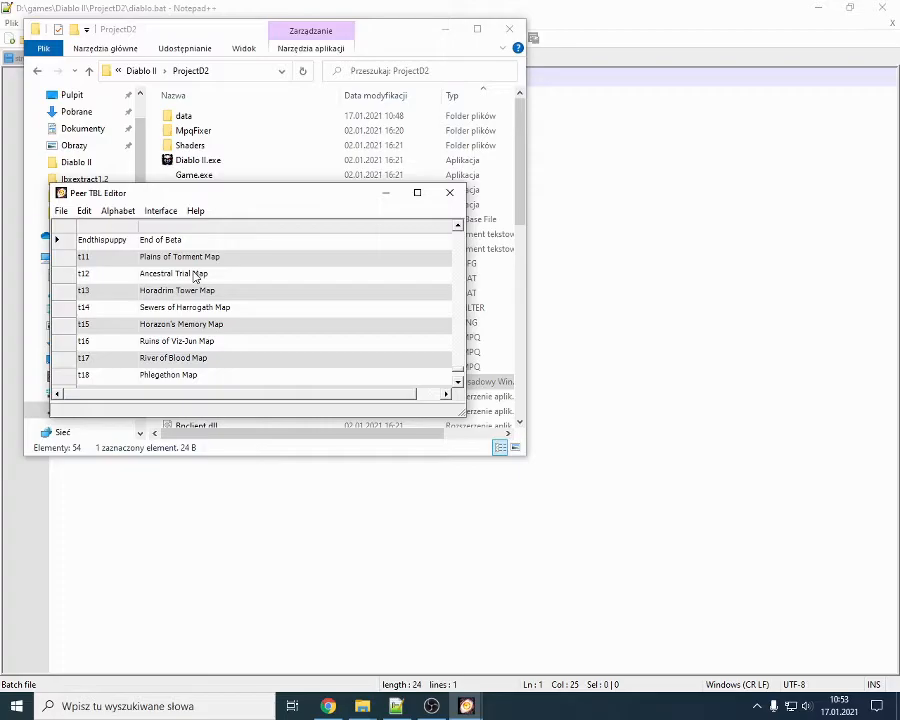
Step: Search the English string table in Peer TBL Editor for Lesser, including keys, up to the Lesser Hydra entry
scroll(200, 300, "up", 1)
left_click(195, 273)
scroll(203, 322, "down", 5)
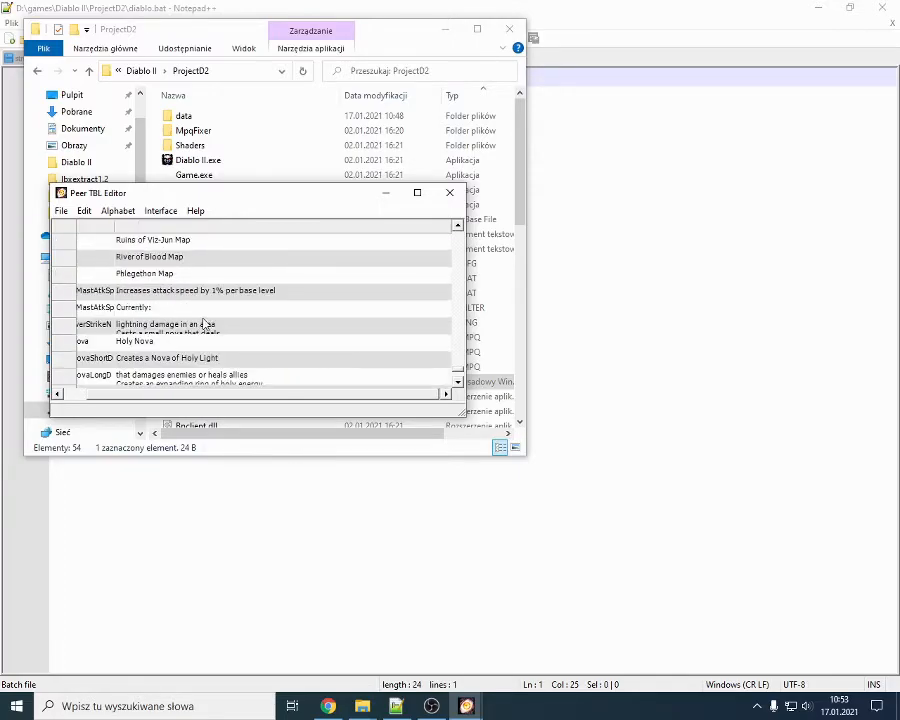
left_click_drag(174, 394, 122, 387)
scroll(216, 317, "up", 2)
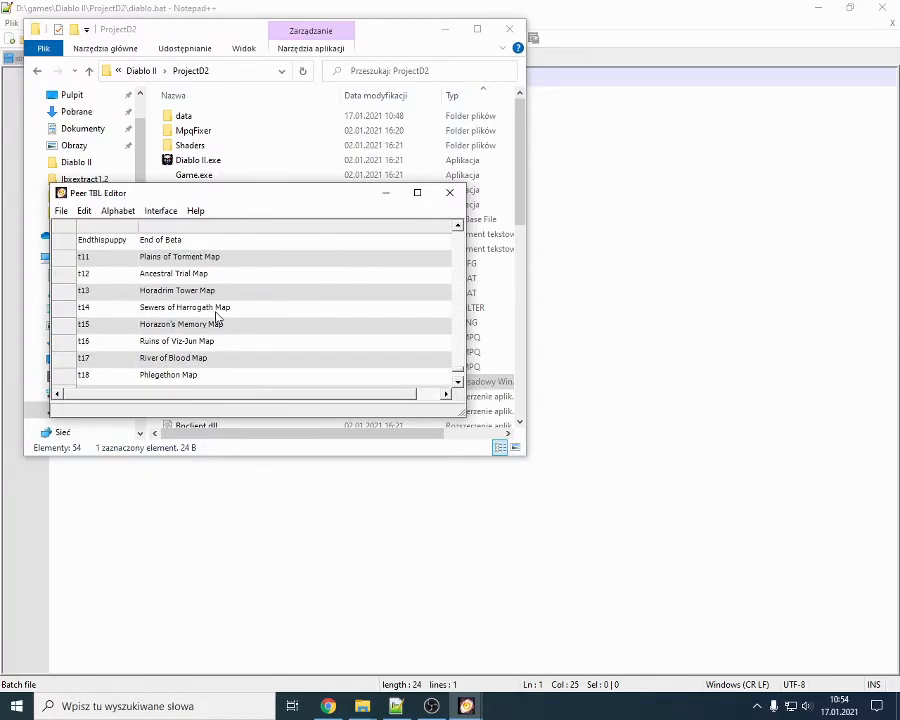
key("ctrl+f")
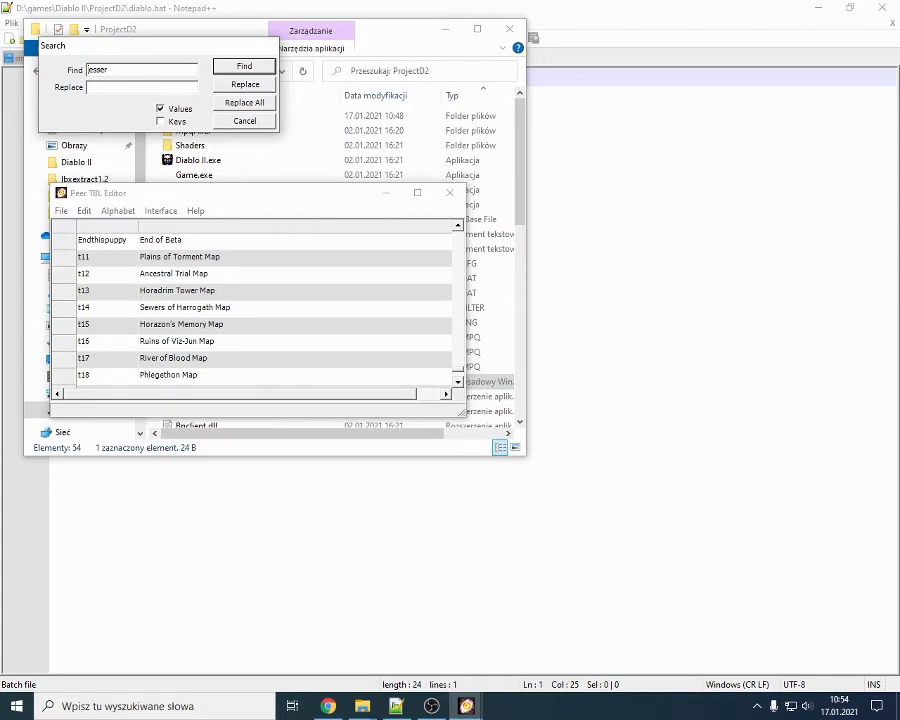
left_click(215, 66)
left_click(178, 122)
left_click(242, 67)
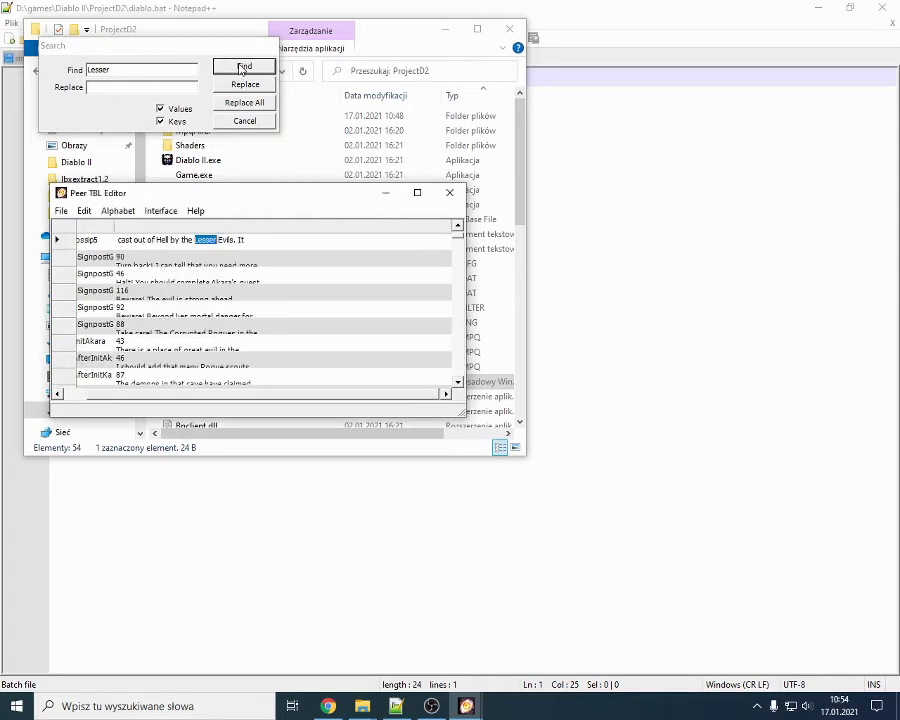
left_click(247, 67)
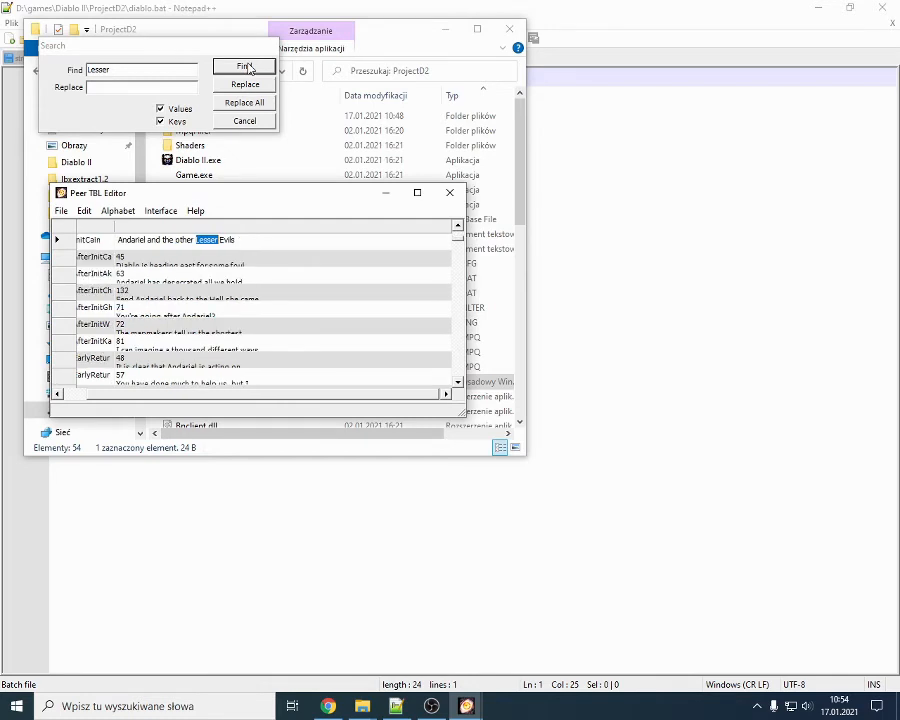
left_click(247, 67)
left_click(248, 119)
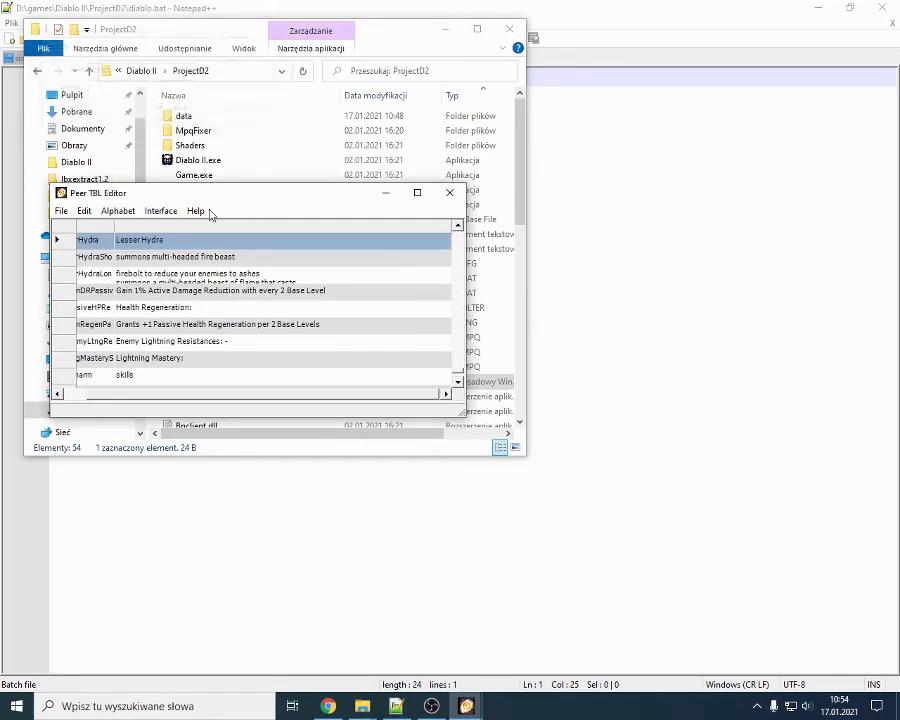
left_click_drag(173, 397, 98, 372)
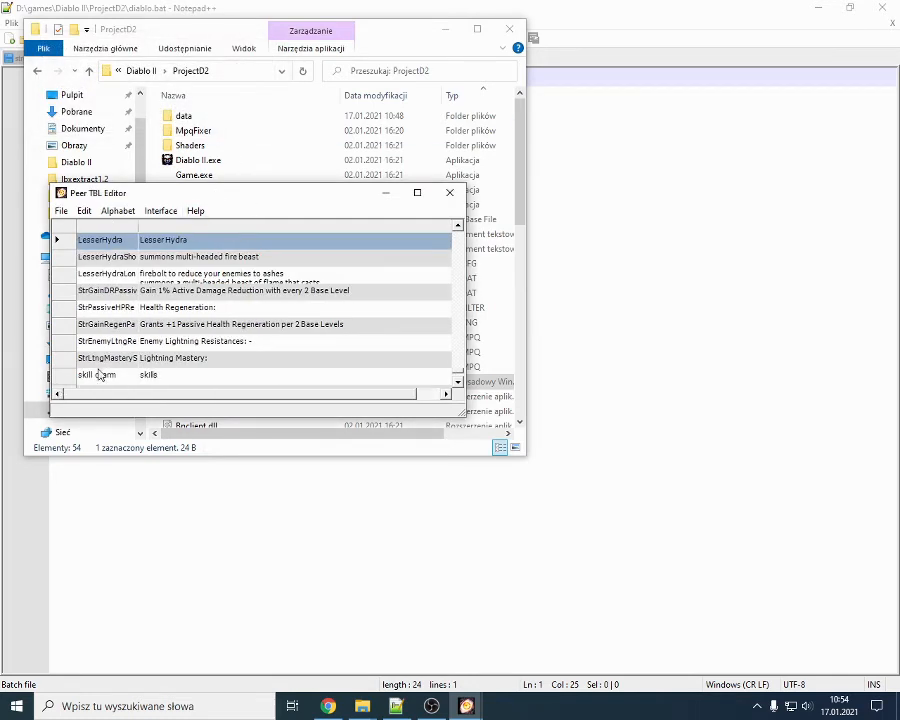
Step: Switch to the Polish string table's Peer TBL Editor window and search its values and keys for Lesser
mouse_move(466, 706)
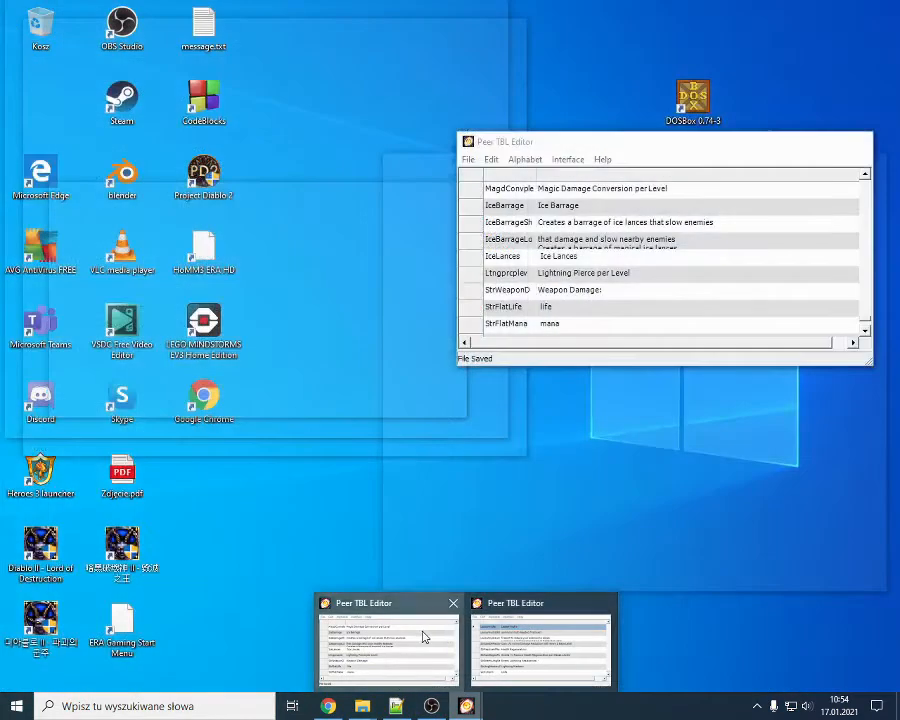
left_click(422, 635)
left_click(468, 160)
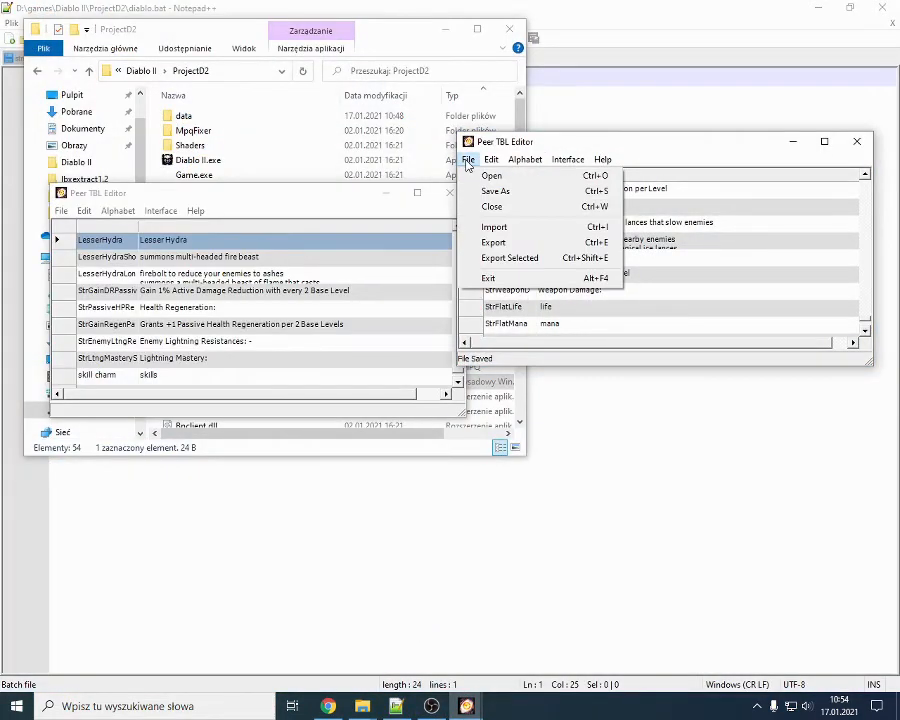
left_click(572, 142)
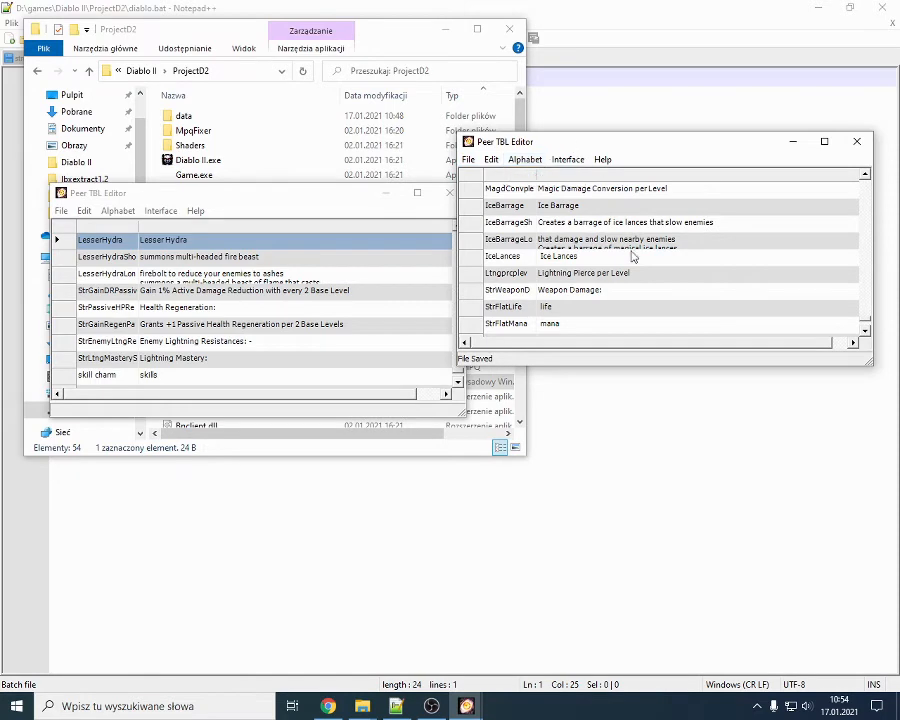
left_click(622, 210)
key("ctrl+f")
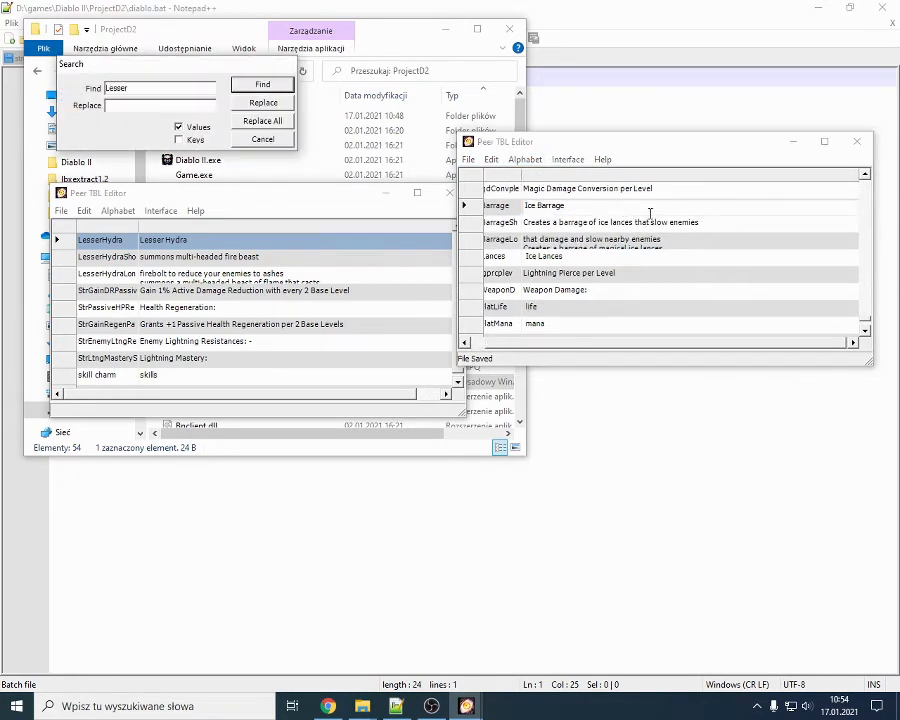
scroll(620, 250, "down", 15)
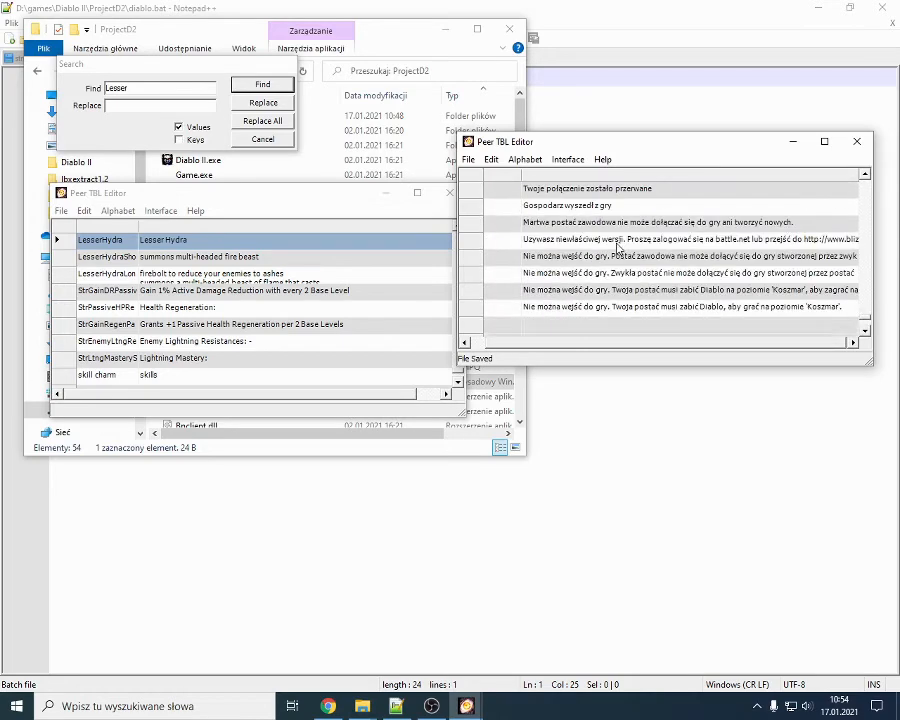
scroll(620, 250, "up", 3)
left_click(591, 204)
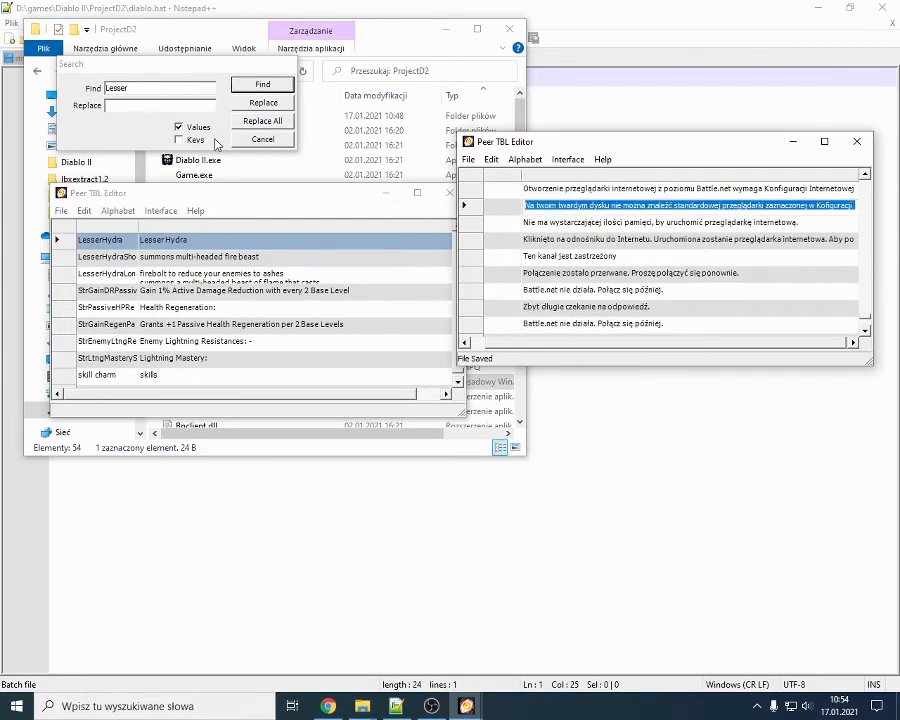
left_click(255, 87)
left_click(178, 139)
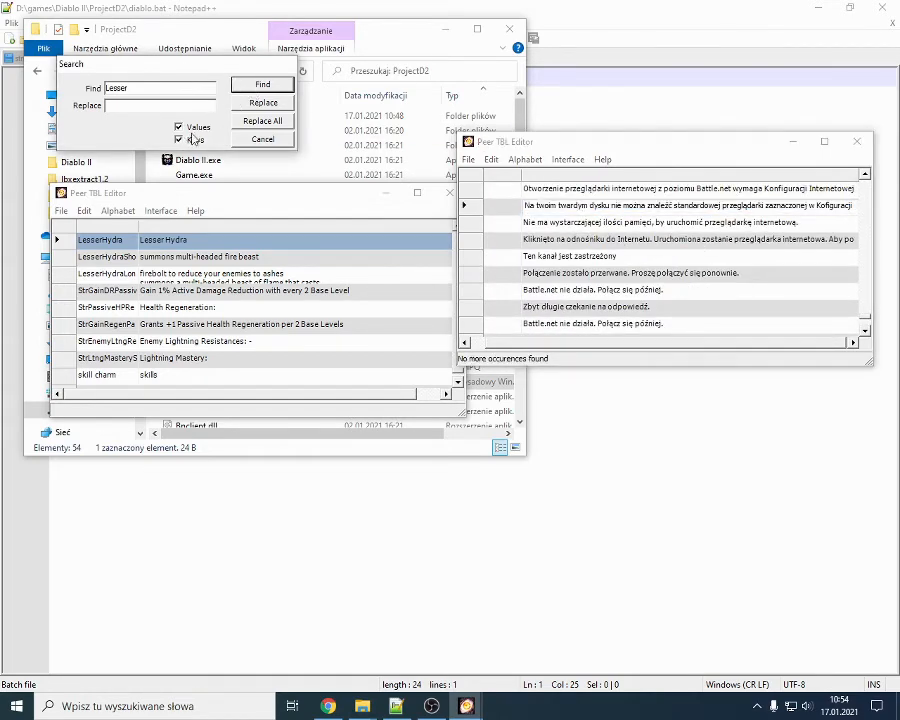
left_click(264, 90)
Step: Change the LesserHydra entry's text in the Polish string table to Pomniejsza Hydra
left_click(562, 195)
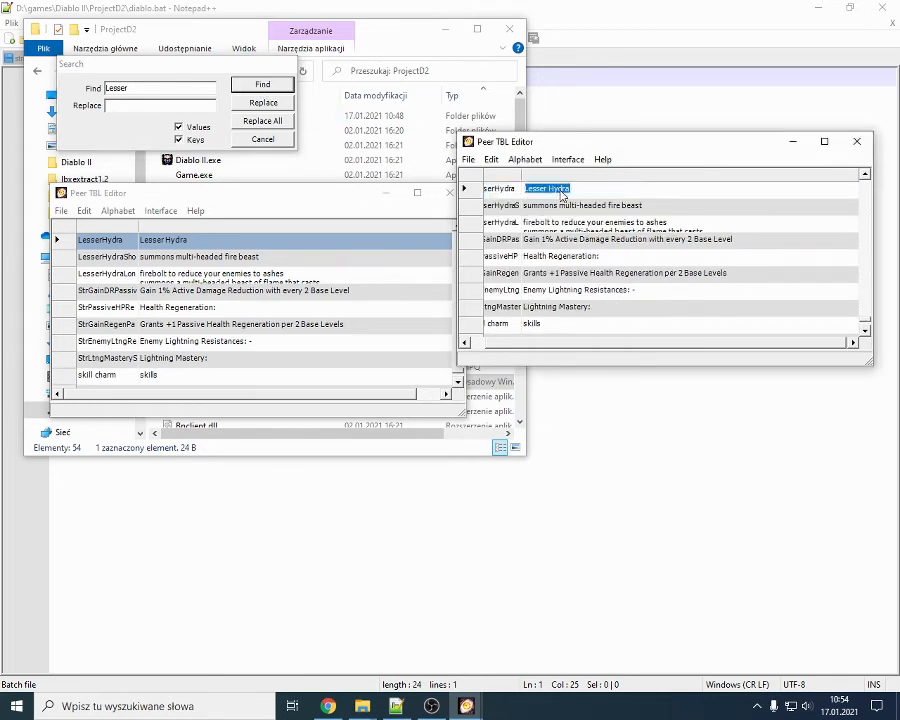
left_click(536, 188)
double_click(536, 188)
left_click(553, 188)
double_click(536, 188)
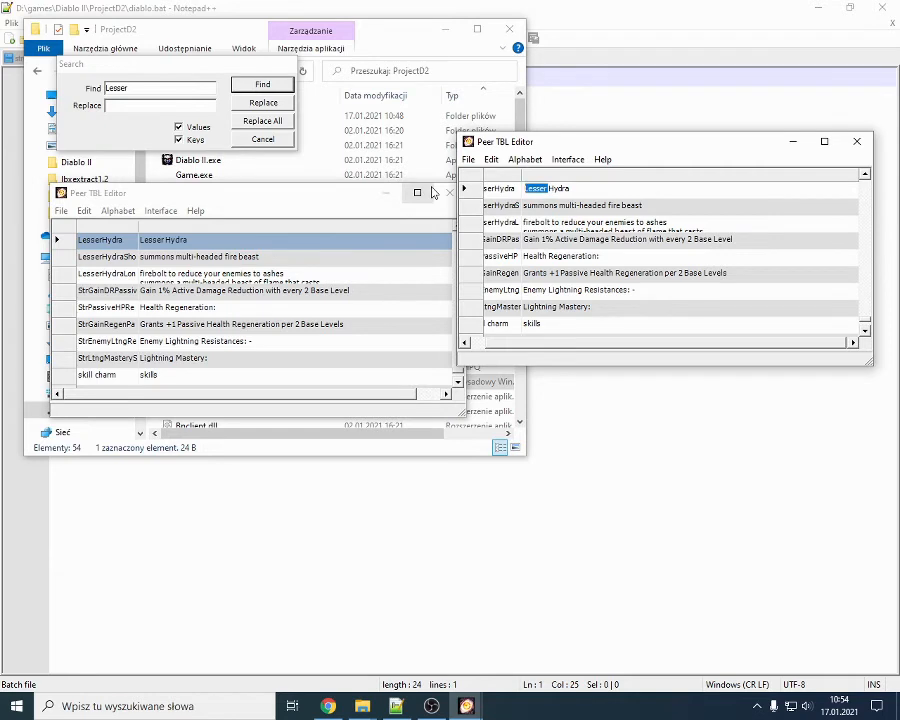
type("Po")
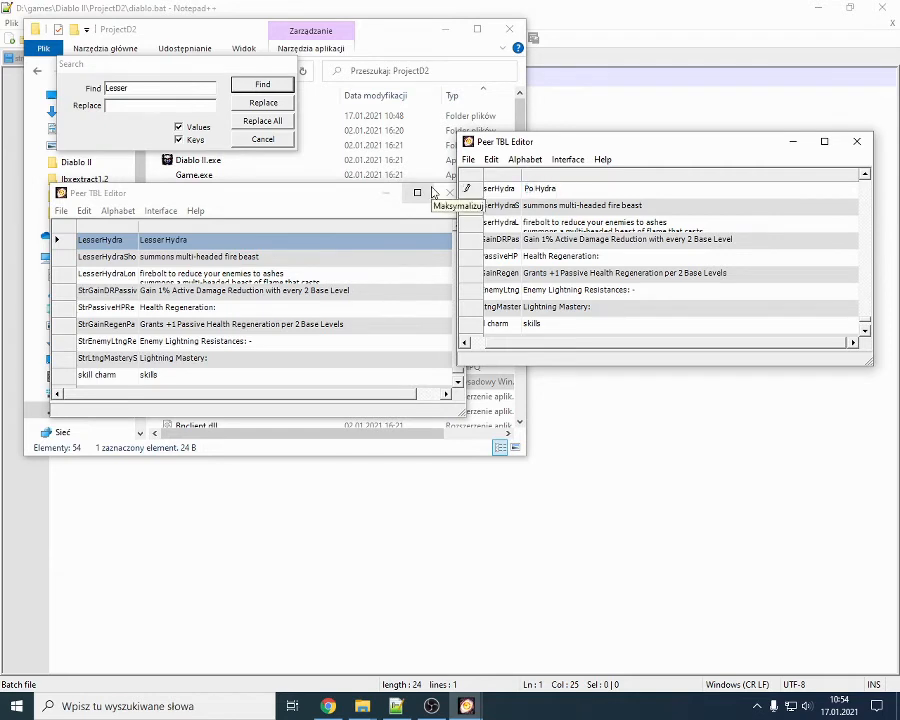
type("mniejsza")
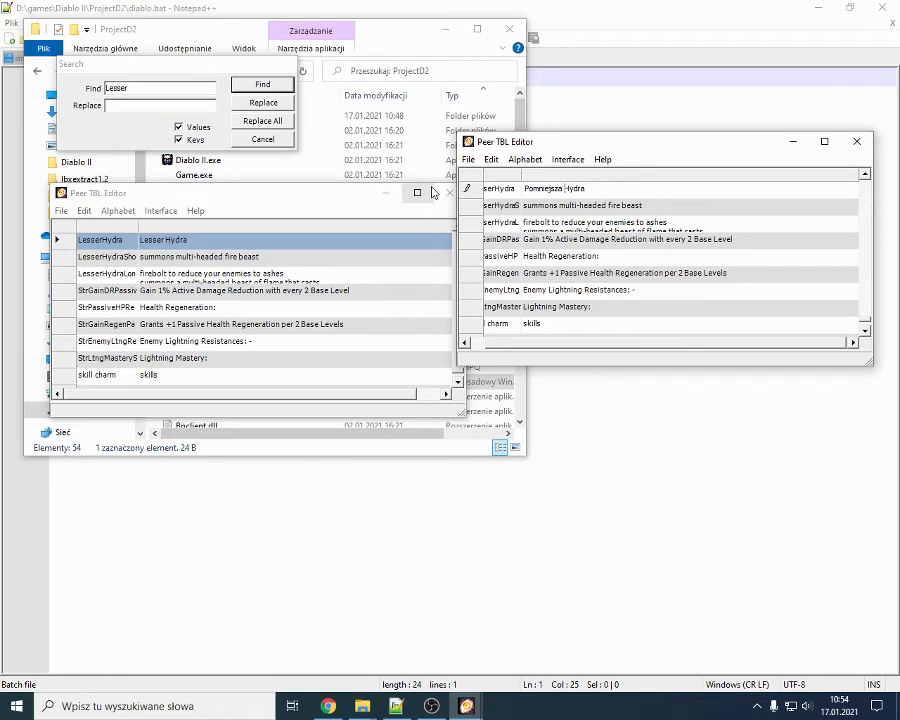
left_click_drag(548, 343, 482, 343)
scroll(563, 311, "up", 2)
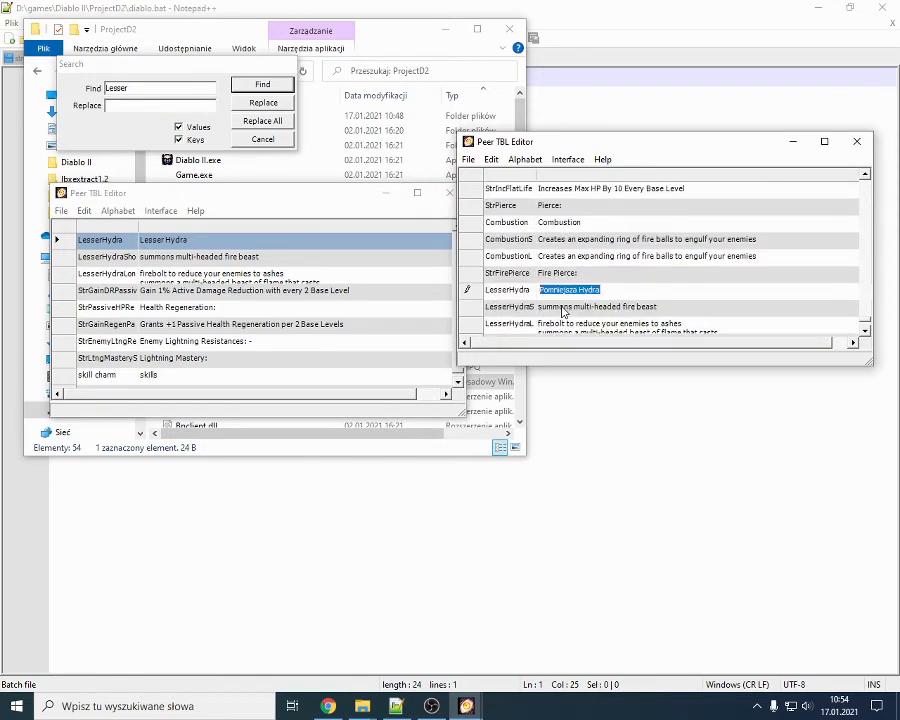
Step: Save the edited Polish string table over string.tbl in the work folder's LNG\POL directory
scroll(563, 311, "down", 1)
left_click(467, 159)
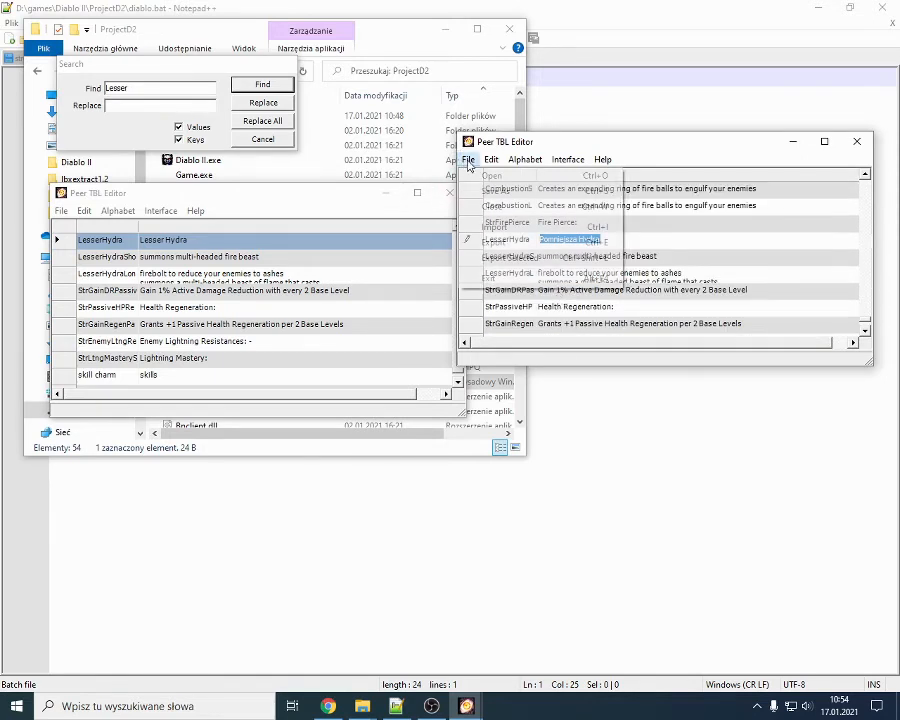
left_click(477, 191)
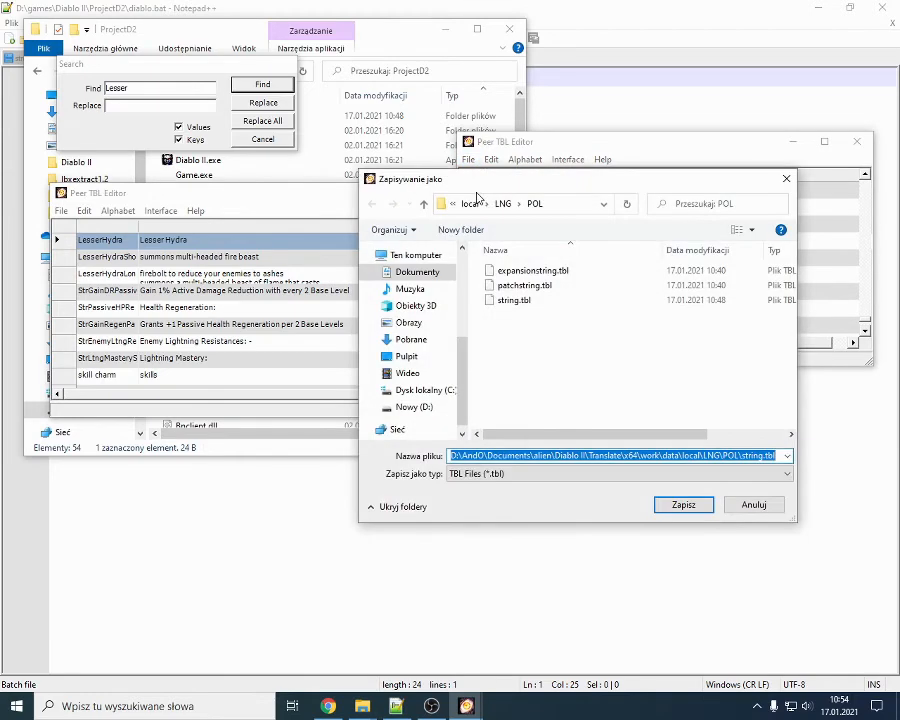
left_click(512, 300)
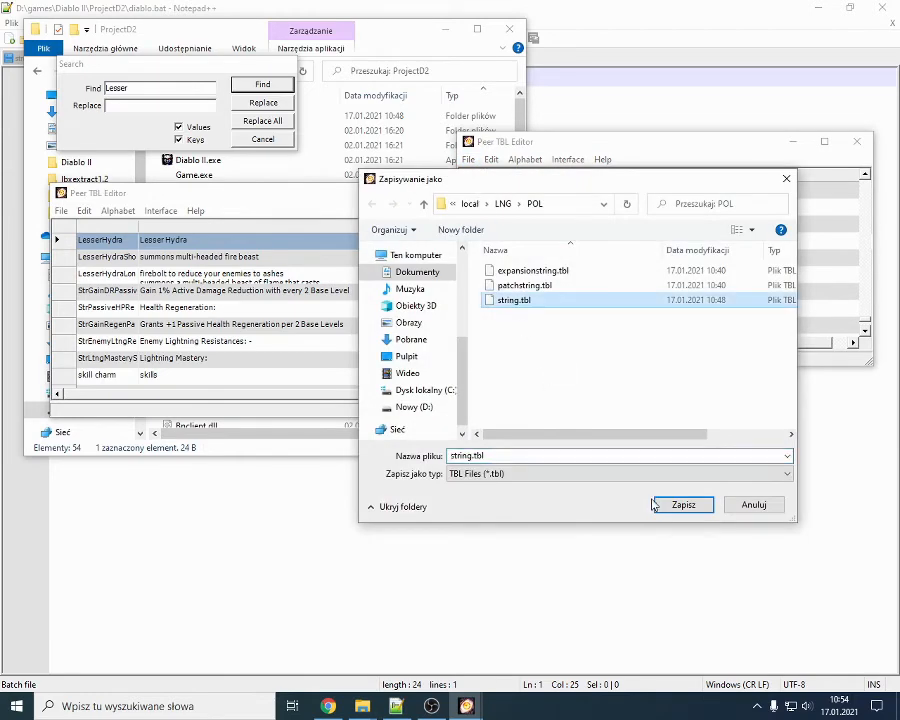
left_click(684, 506)
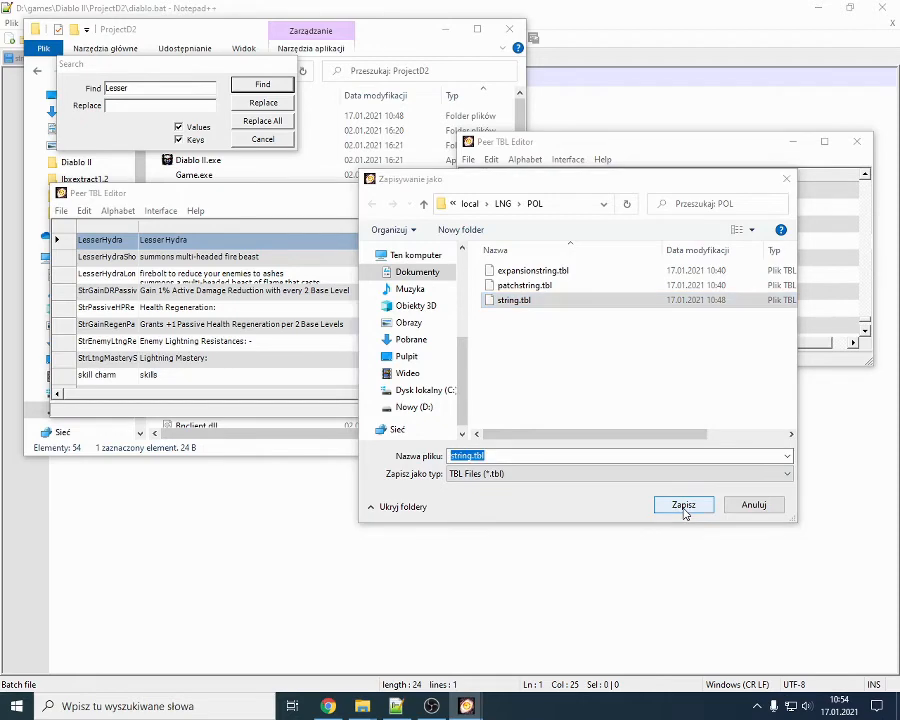
left_click(492, 356)
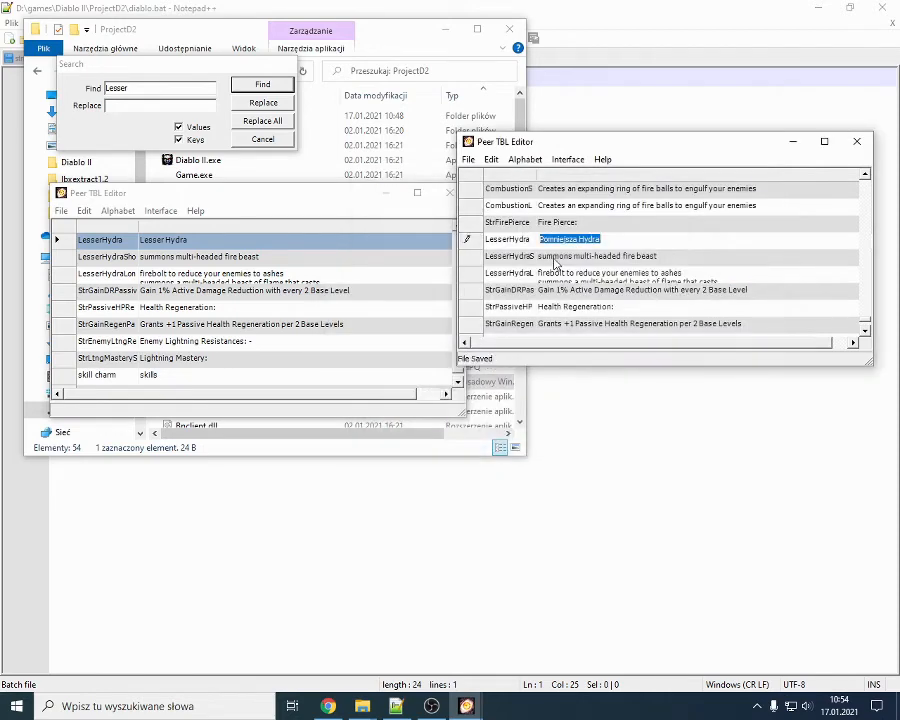
Step: Commit the LesserHydra text by moving out of its cell, and save the table over string.tbl again
left_click(510, 240)
left_click(584, 229)
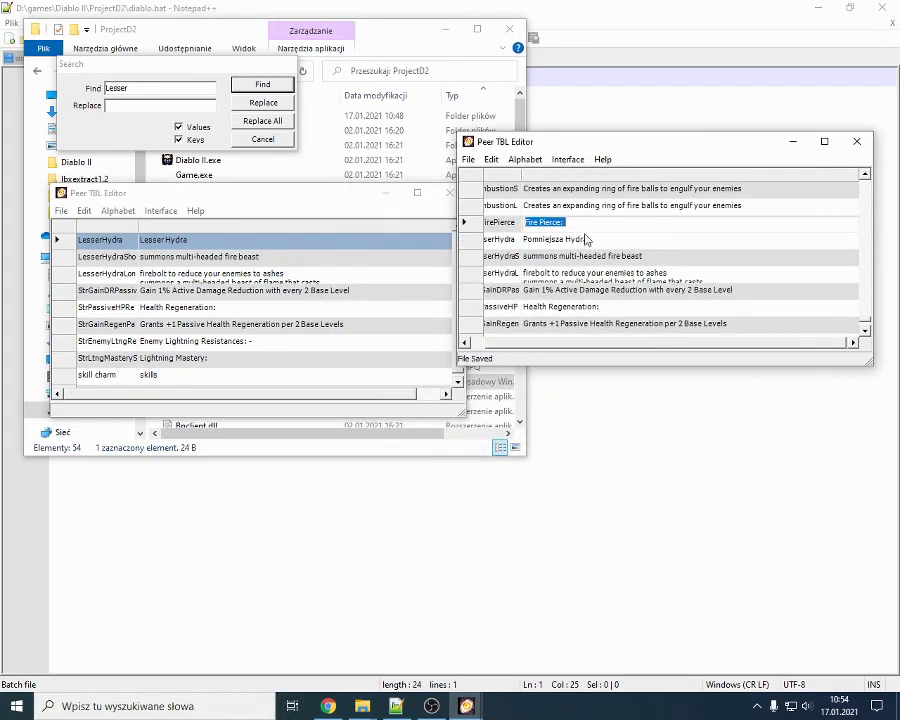
left_click(558, 239)
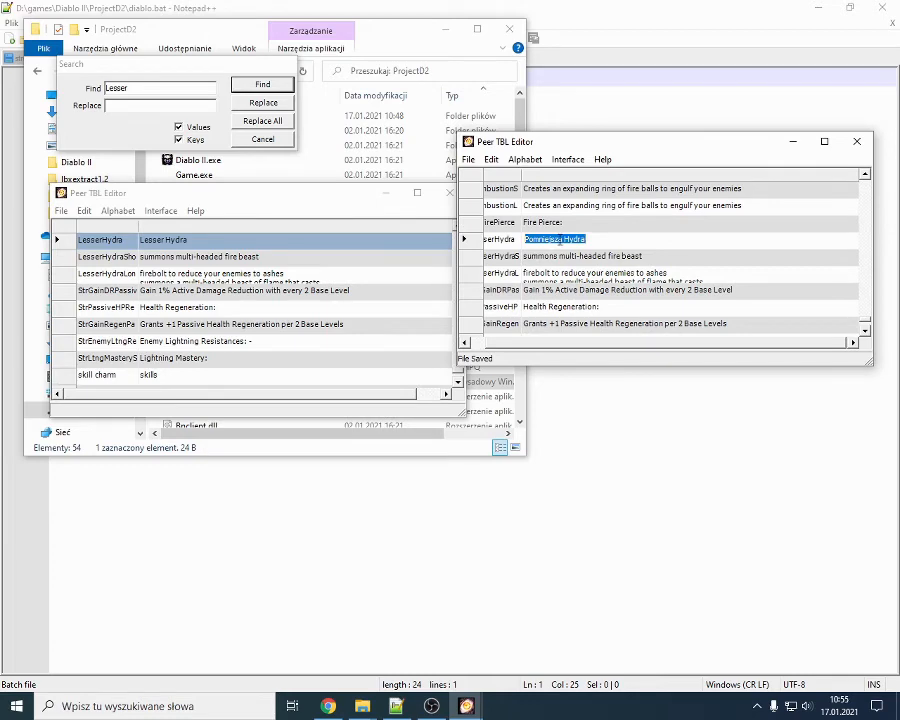
key("ctrl+s")
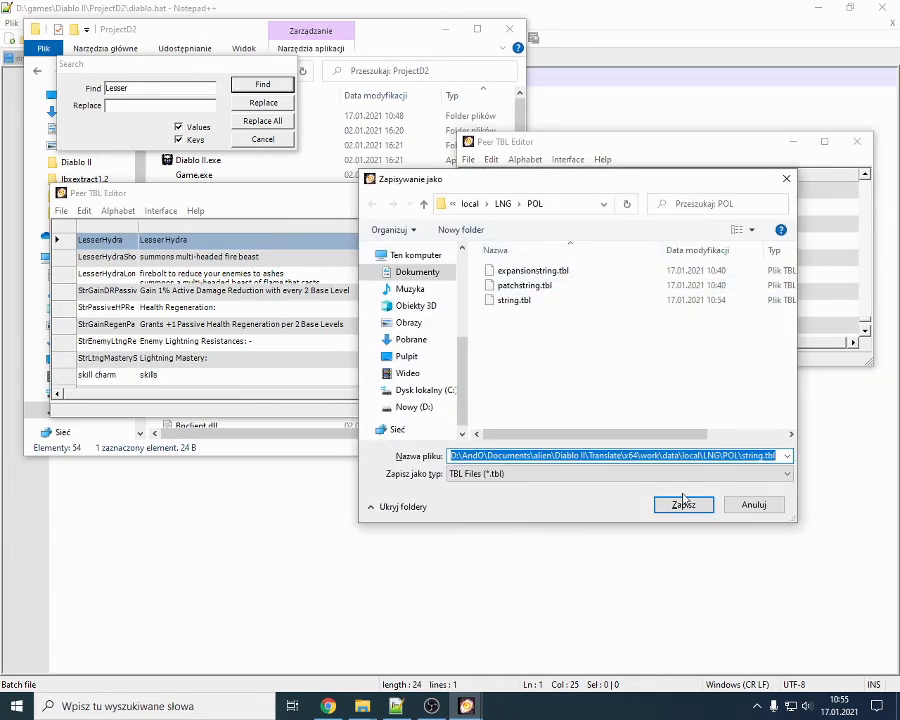
left_click(684, 503)
left_click(494, 357)
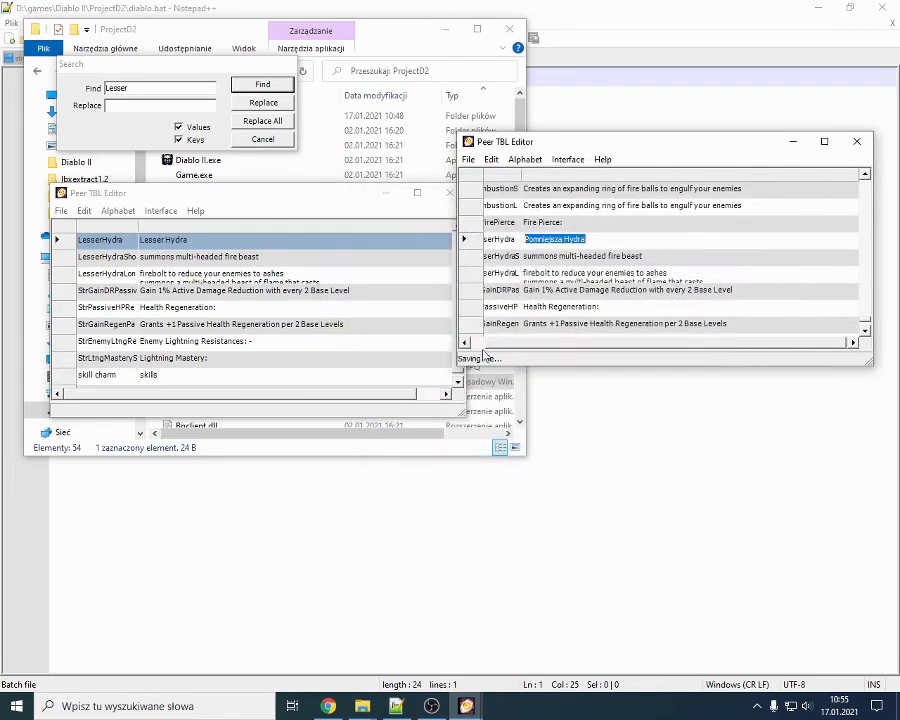
Step: Switch to File Explorer and find string.tbl in the work folder's data\local\LNG\POL directory
mouse_move(362, 704)
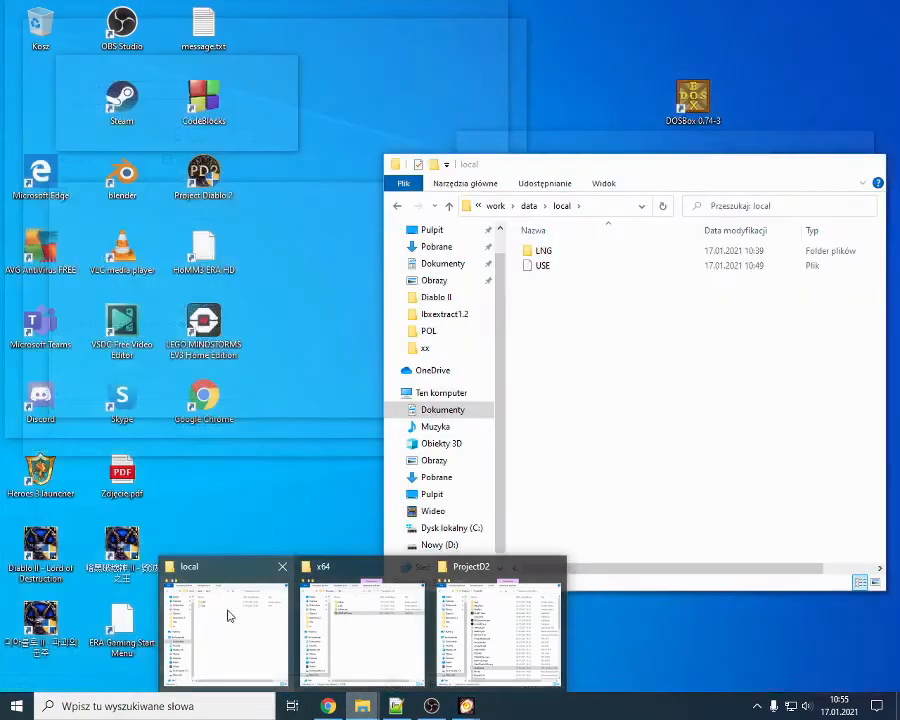
left_click(230, 610)
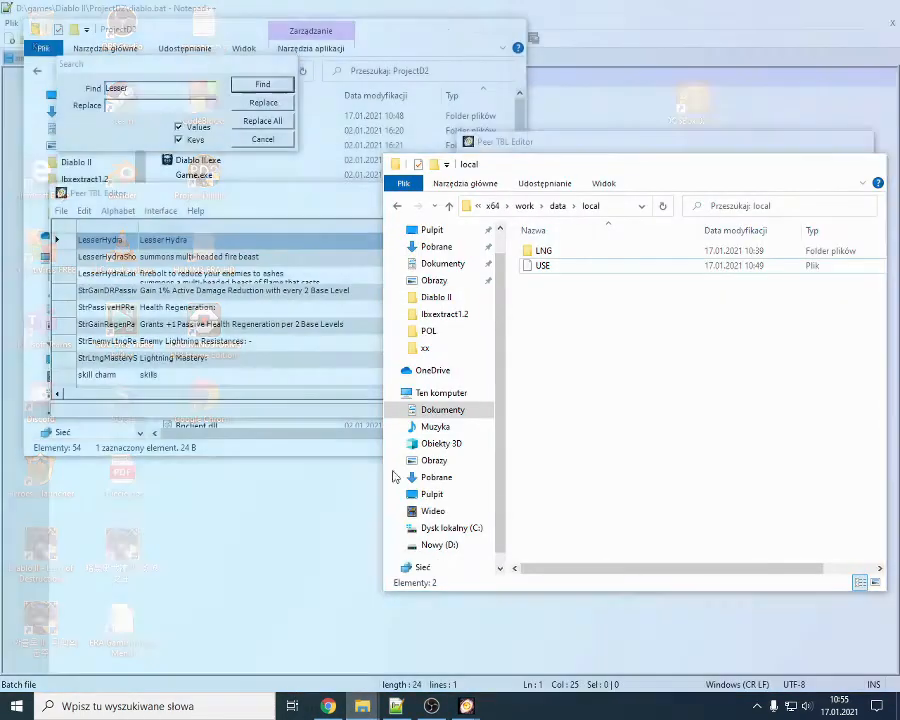
double_click(556, 252)
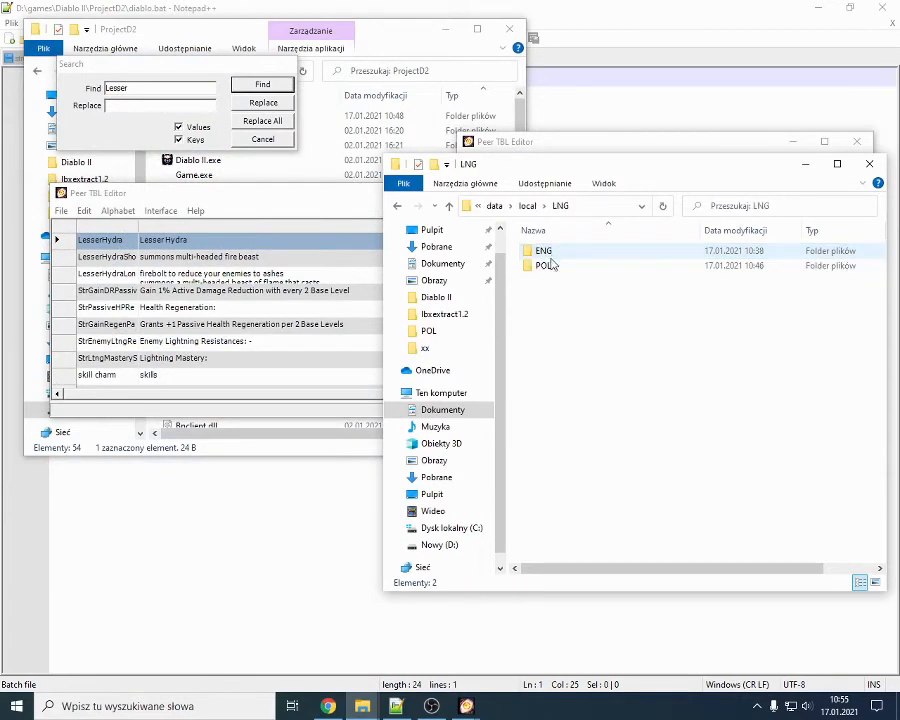
double_click(548, 265)
left_click(547, 297)
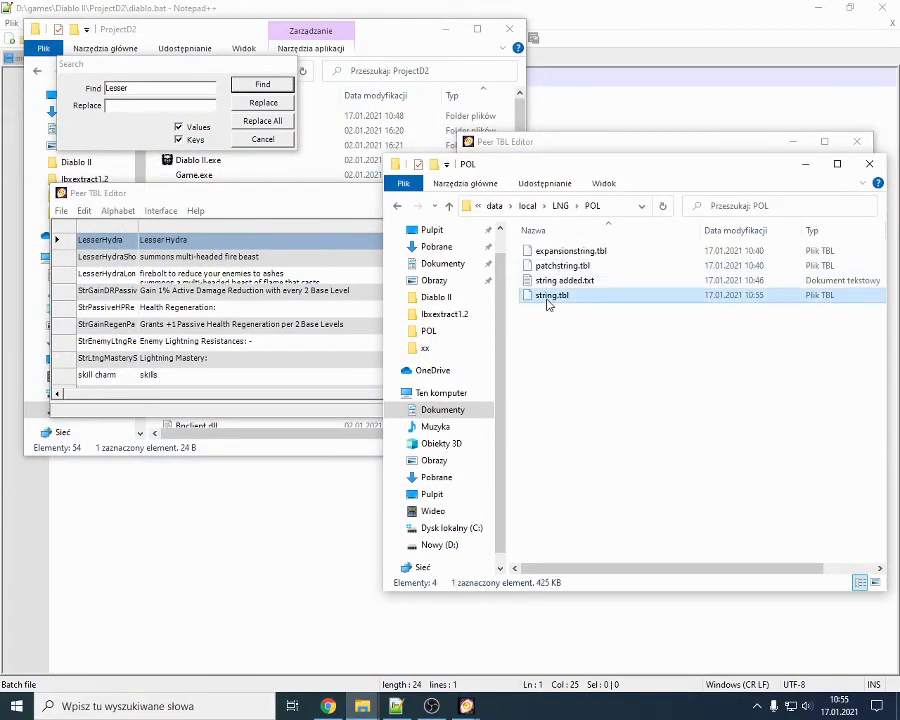
Step: Check the folder path that Peer TBL Editor saves the Polish table to, without saving again
left_click(540, 142)
left_click(468, 159)
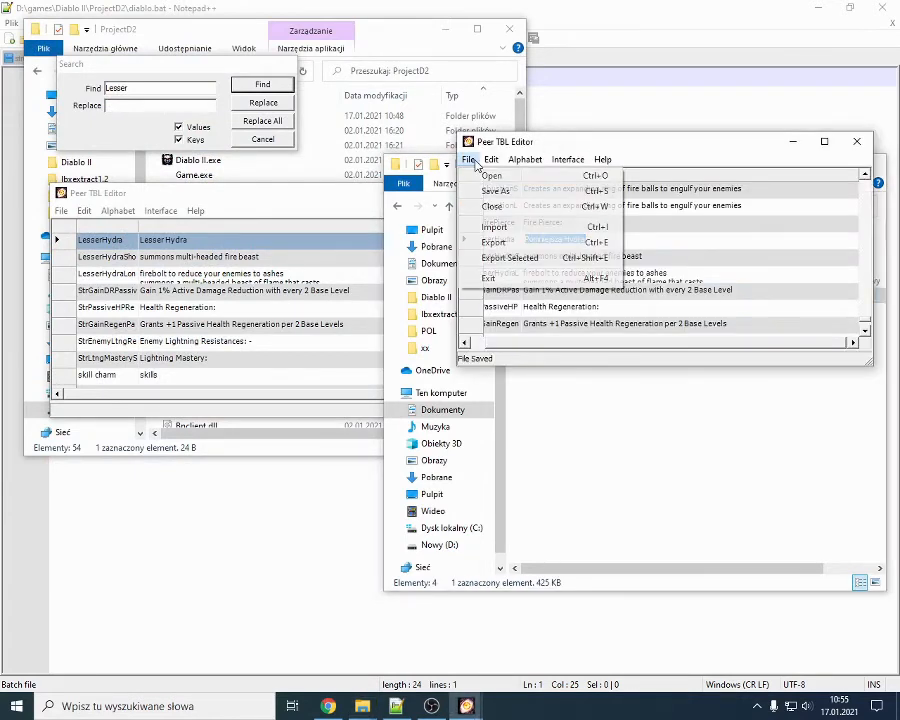
left_click(484, 192)
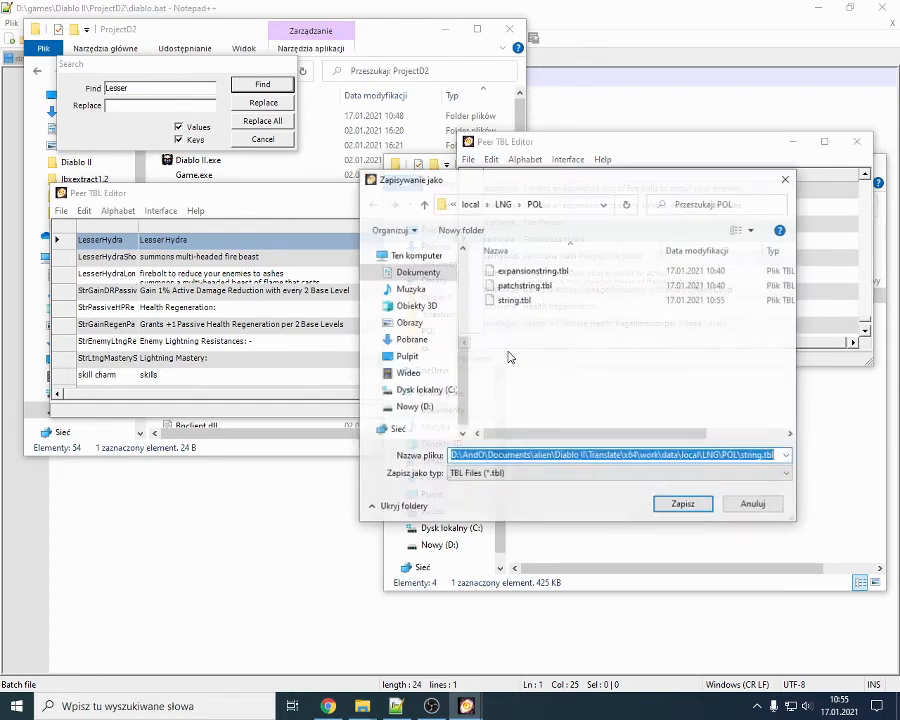
left_click(560, 203)
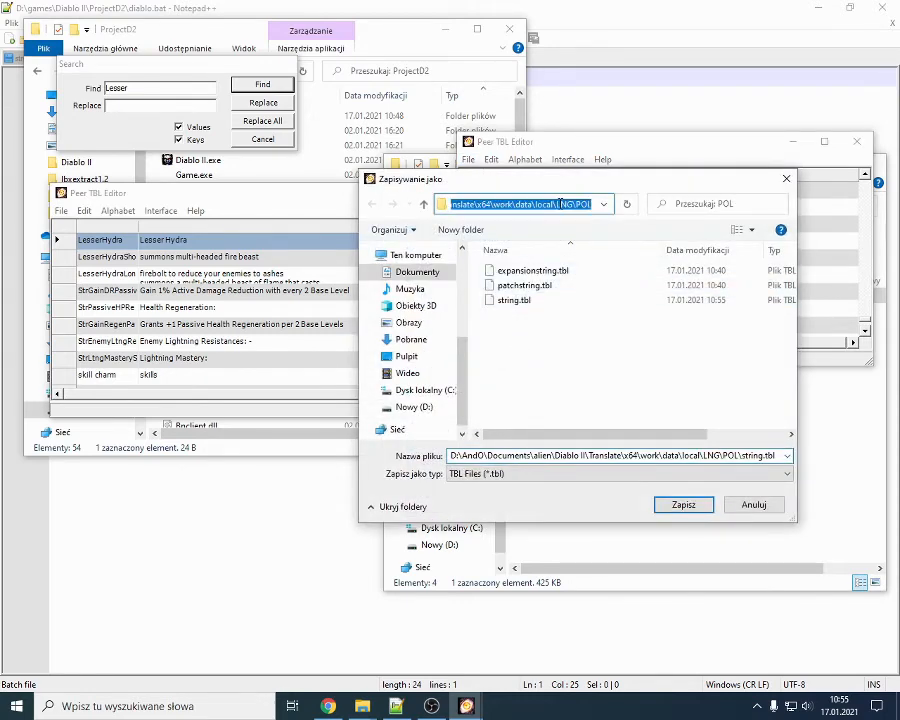
left_click(785, 180)
Step: Copy string.tbl from the work folder's POL directory in File Explorer, and check the directory's full path
left_click(570, 494)
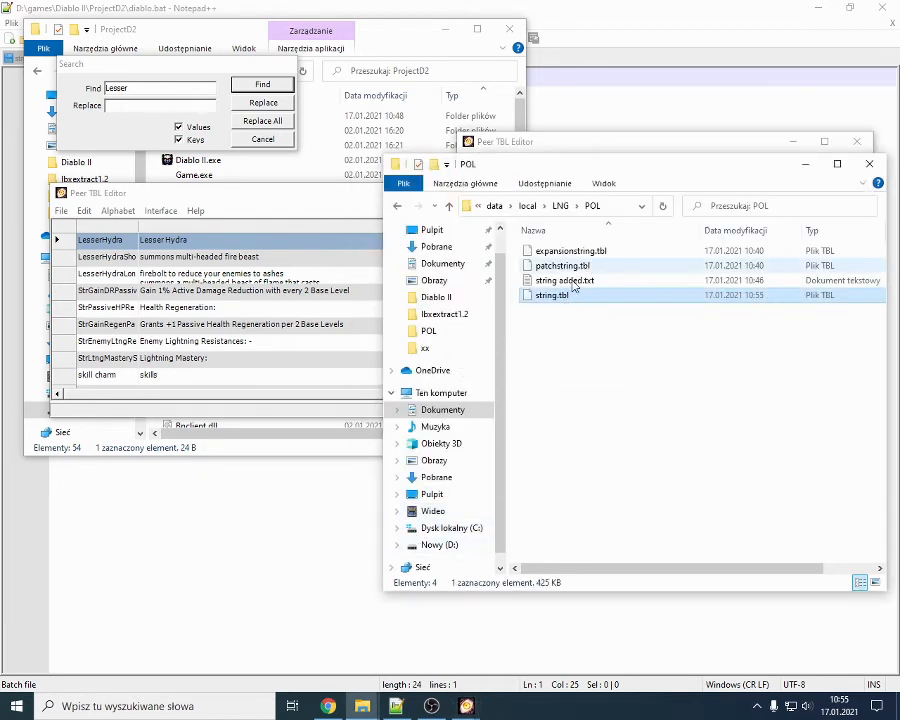
right_click(562, 300)
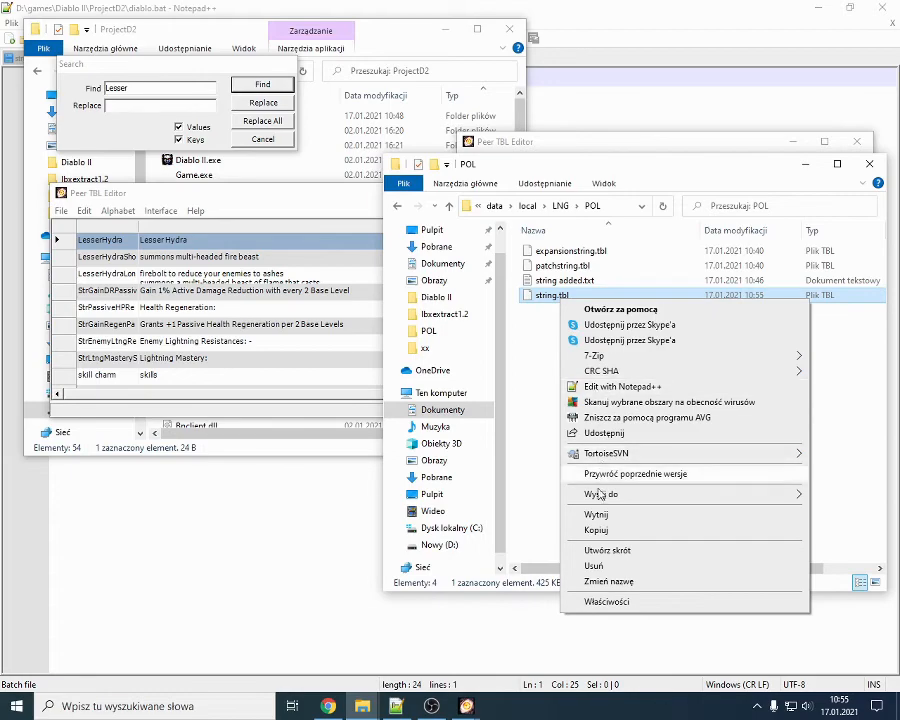
left_click(596, 530)
mouse_move(362, 706)
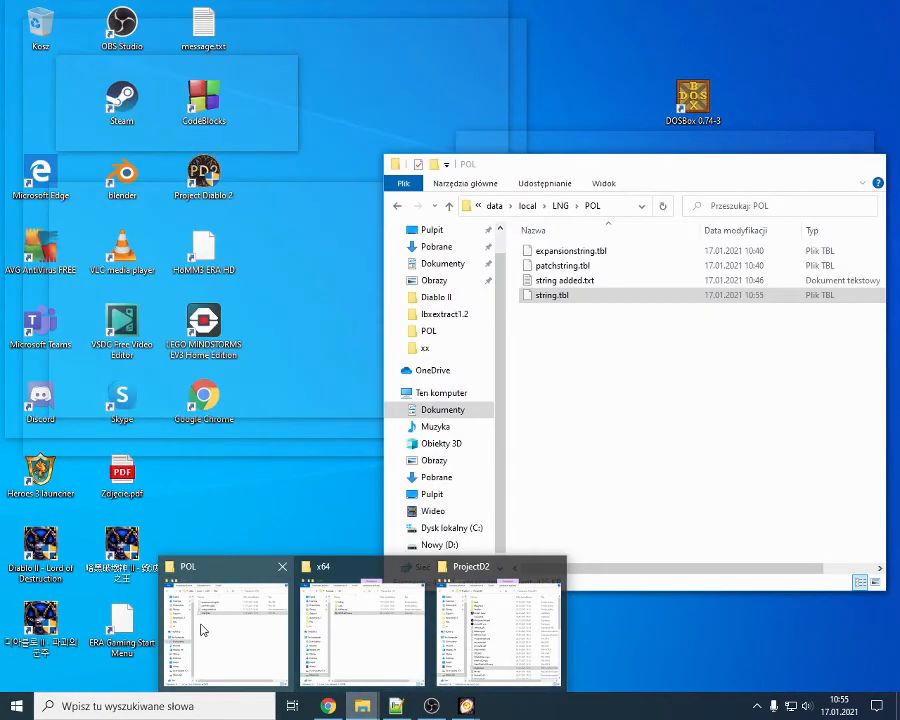
left_click(205, 628)
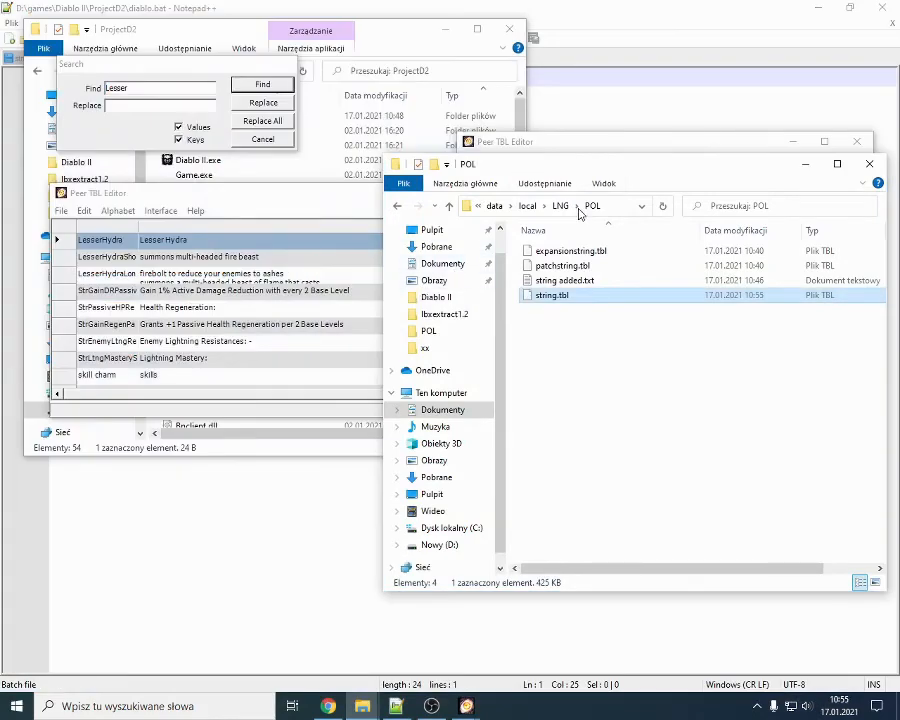
left_click(638, 207)
left_click(637, 207)
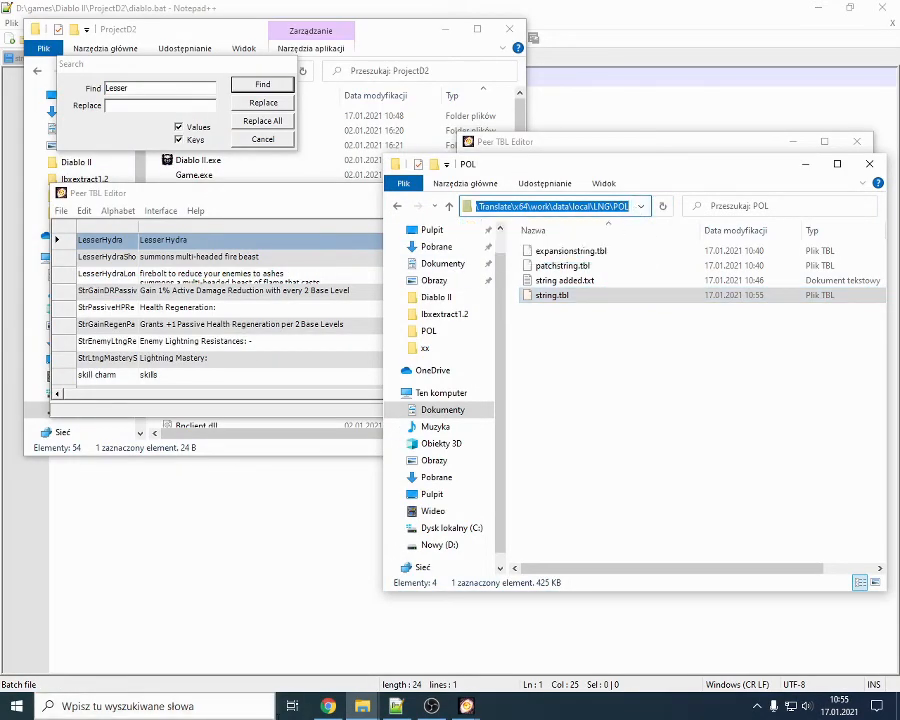
Step: Replace string.tbl in ProjectD2\data\local\LNG\POL with the copied file
left_click(362, 706)
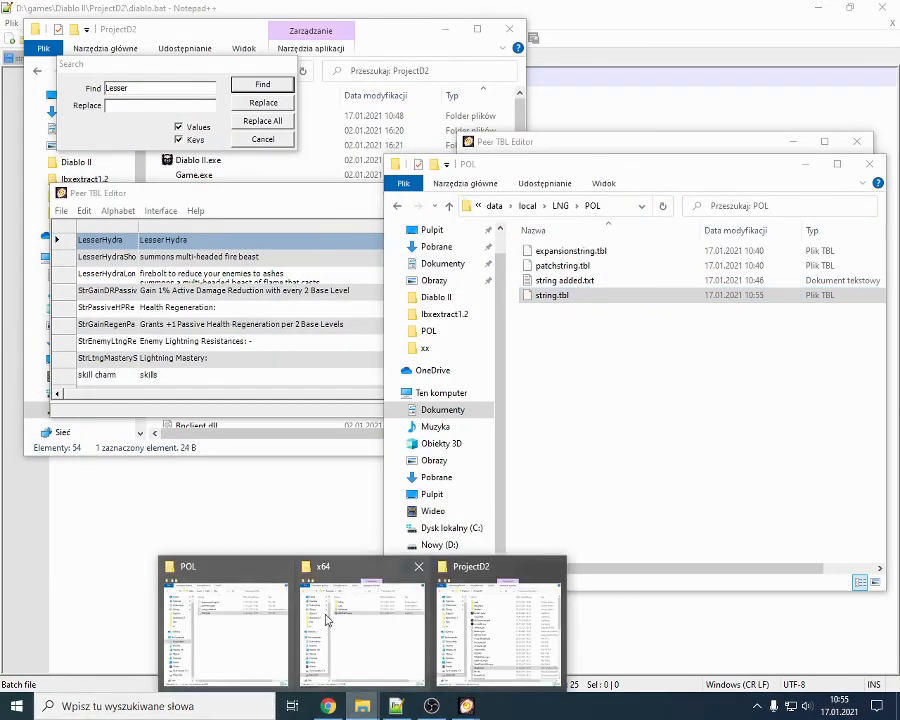
left_click(488, 605)
left_click(257, 140)
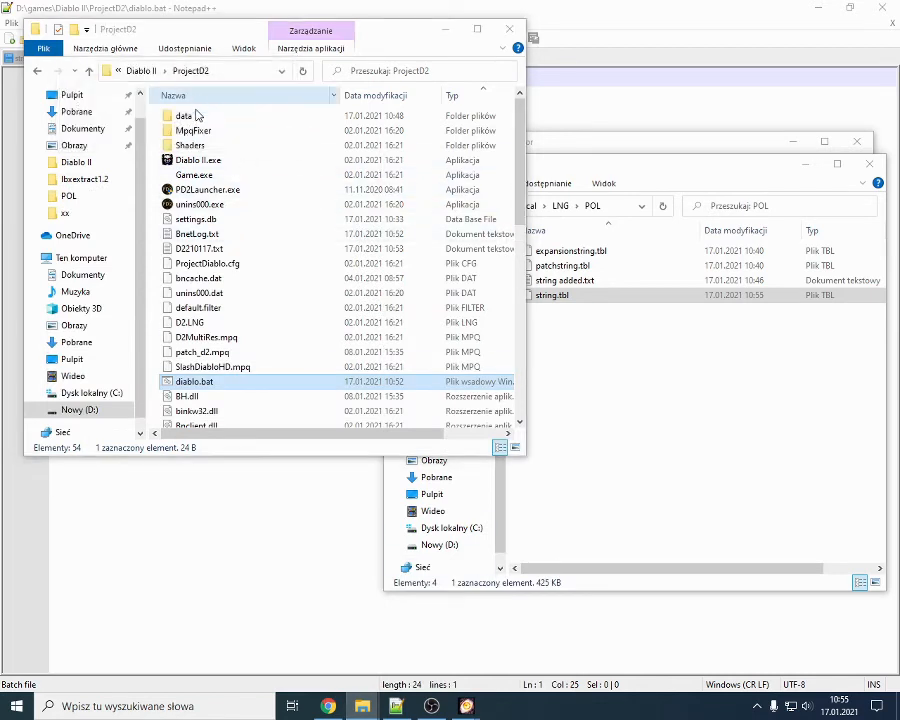
double_click(194, 116)
left_click(188, 120)
double_click(186, 118)
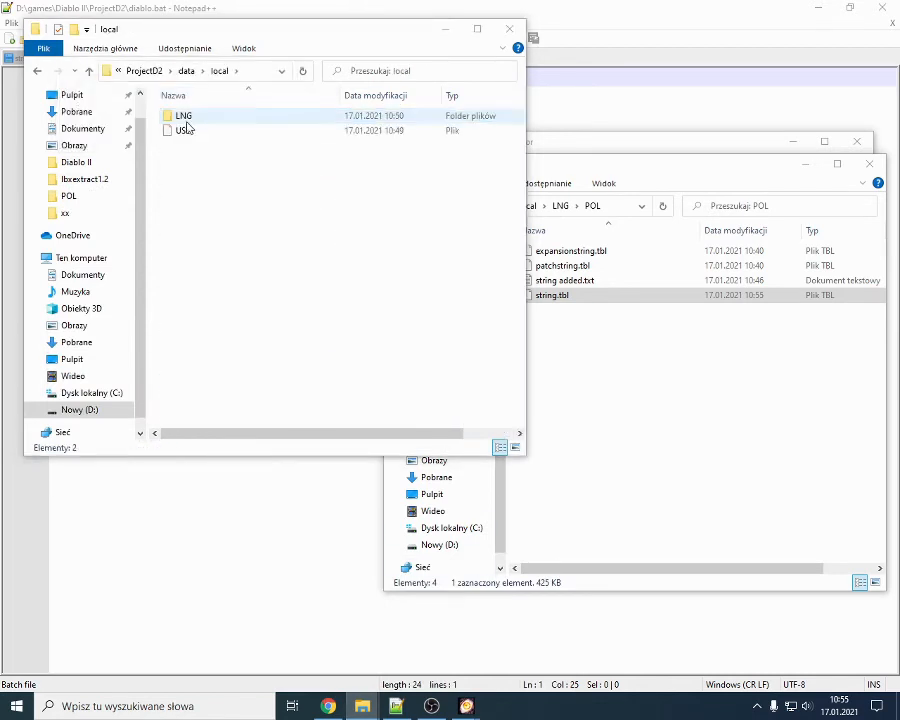
left_click(186, 120)
double_click(186, 120)
double_click(185, 118)
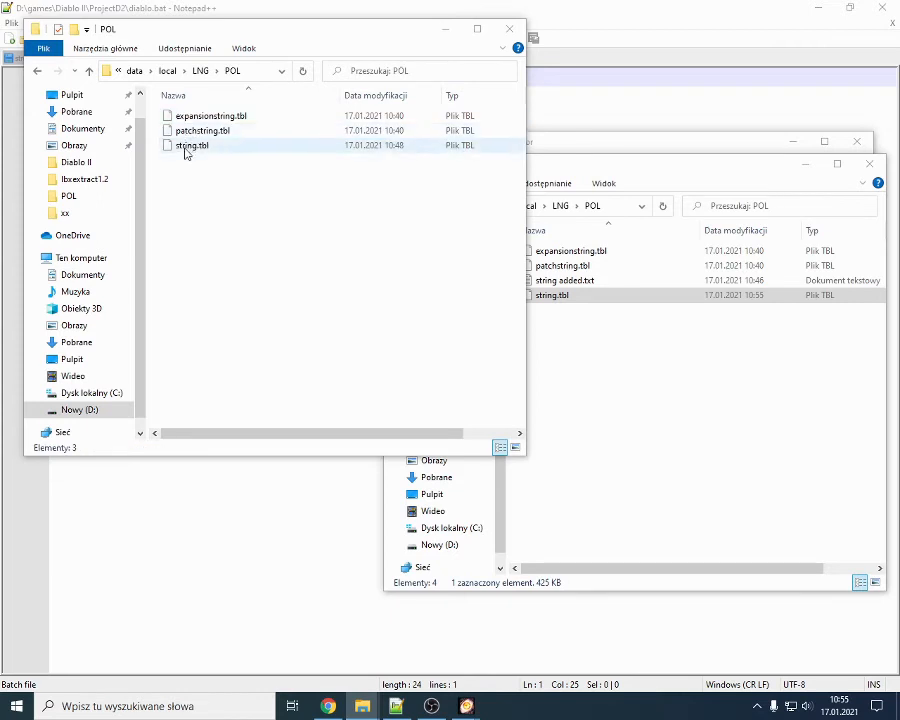
key("ctrl+v")
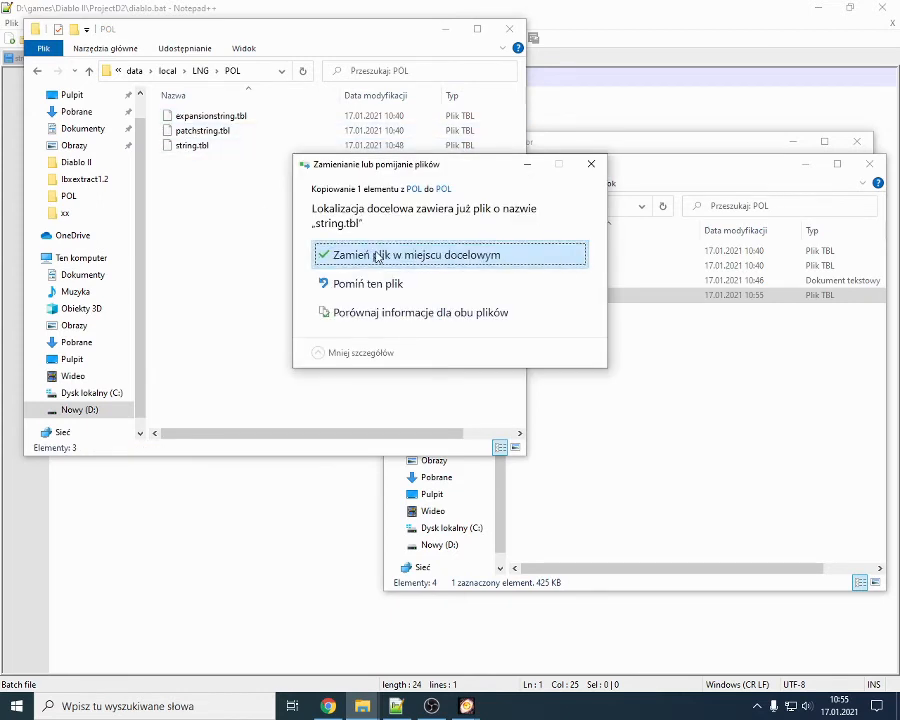
left_click(377, 256)
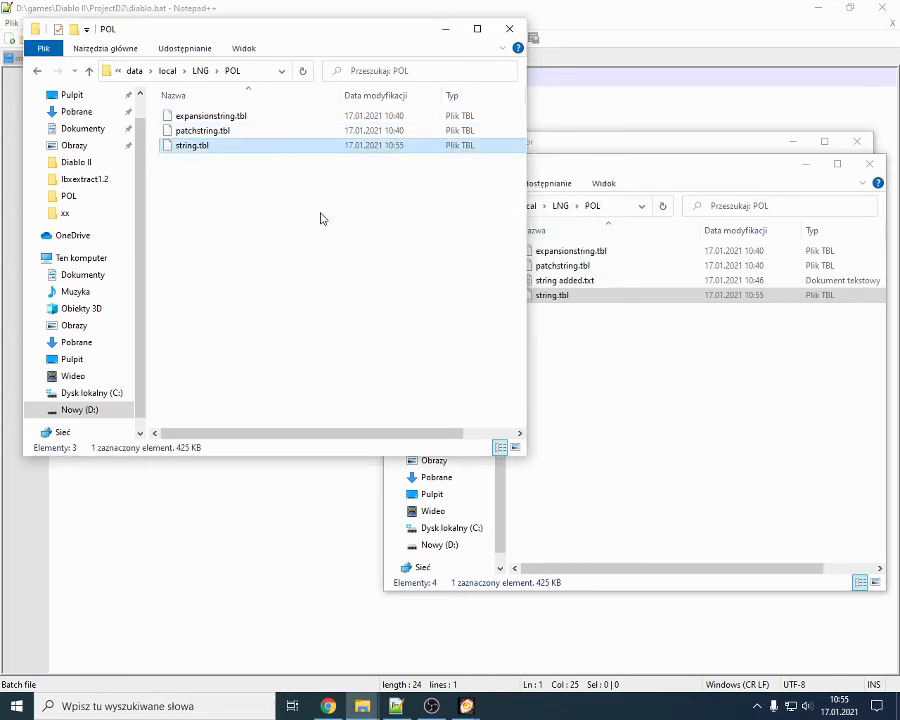
Step: Return to the ProjectD2 folder and launch the game with diablo.bat
left_click(134, 70)
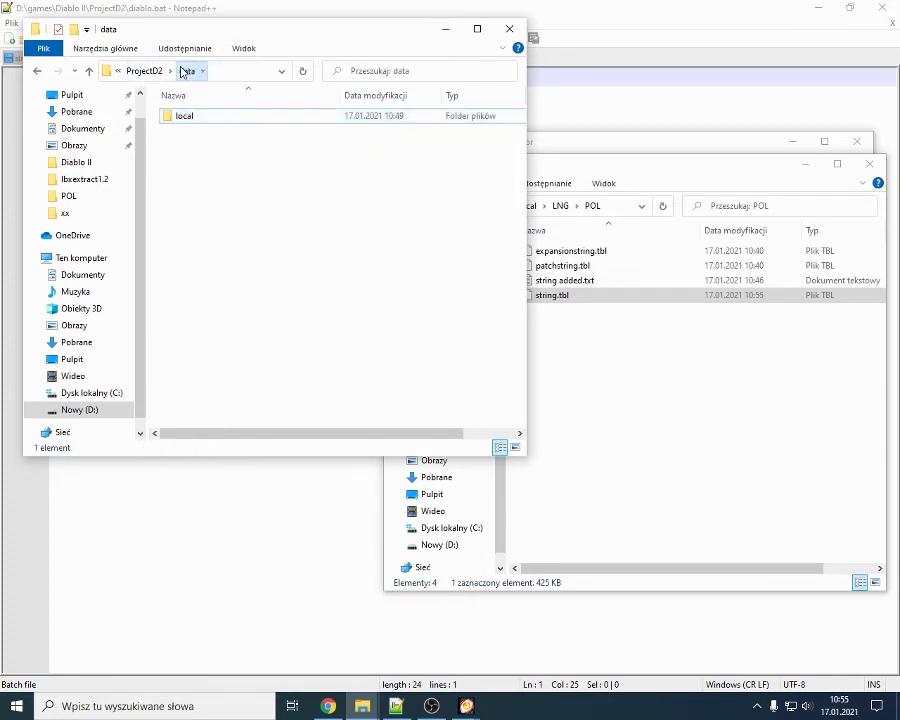
left_click(158, 72)
scroll(230, 275, "down", 2)
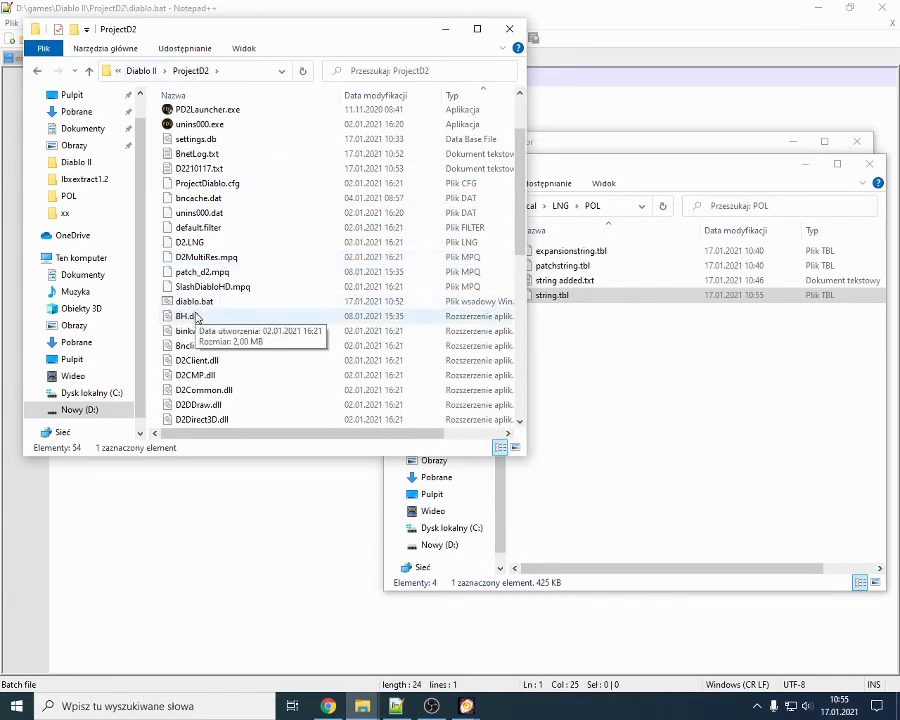
left_click(196, 302)
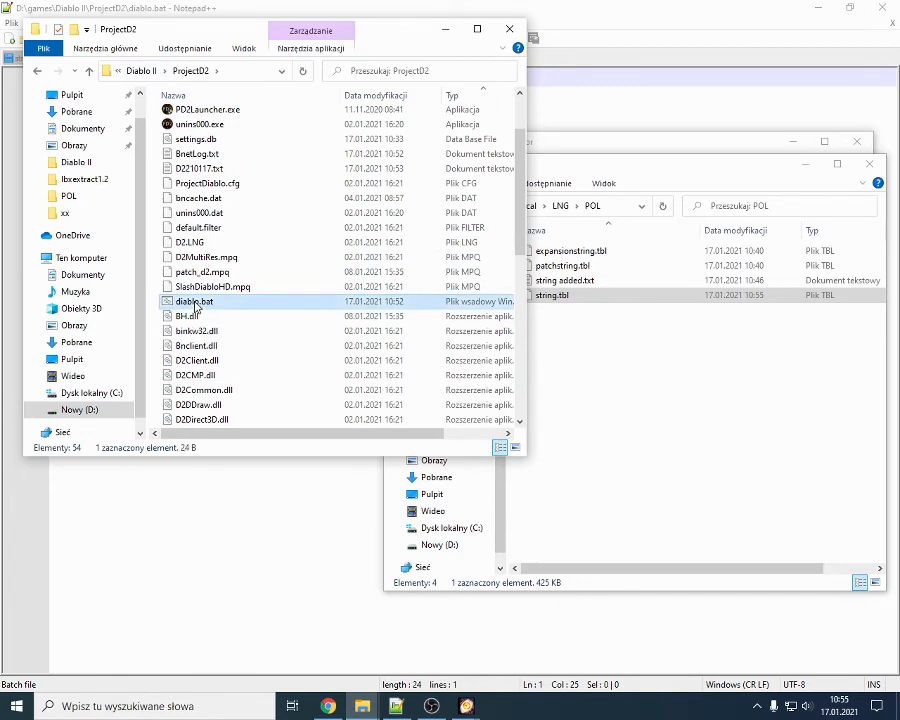
double_click(196, 304)
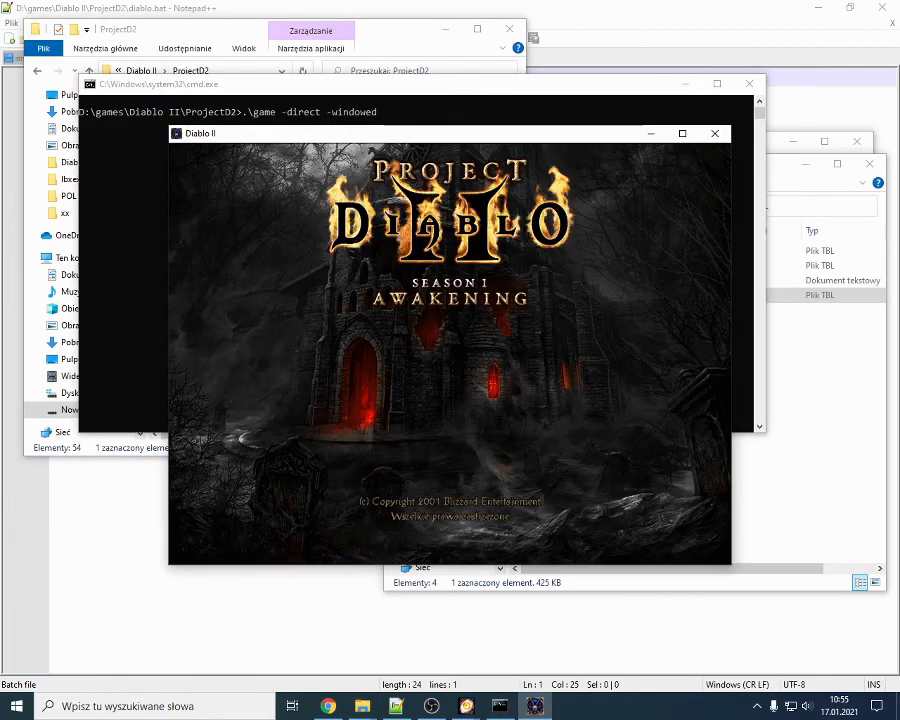
Step: Load the level 1 sorceress and open her fire skill tree to check the Lesser Hydra translation
left_click(410, 362)
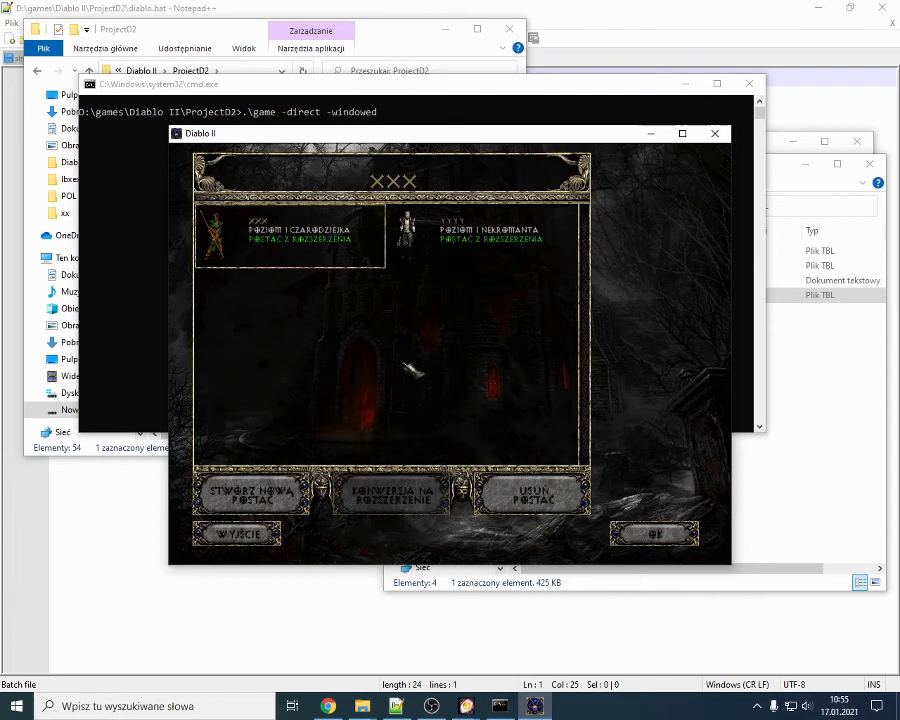
double_click(333, 253)
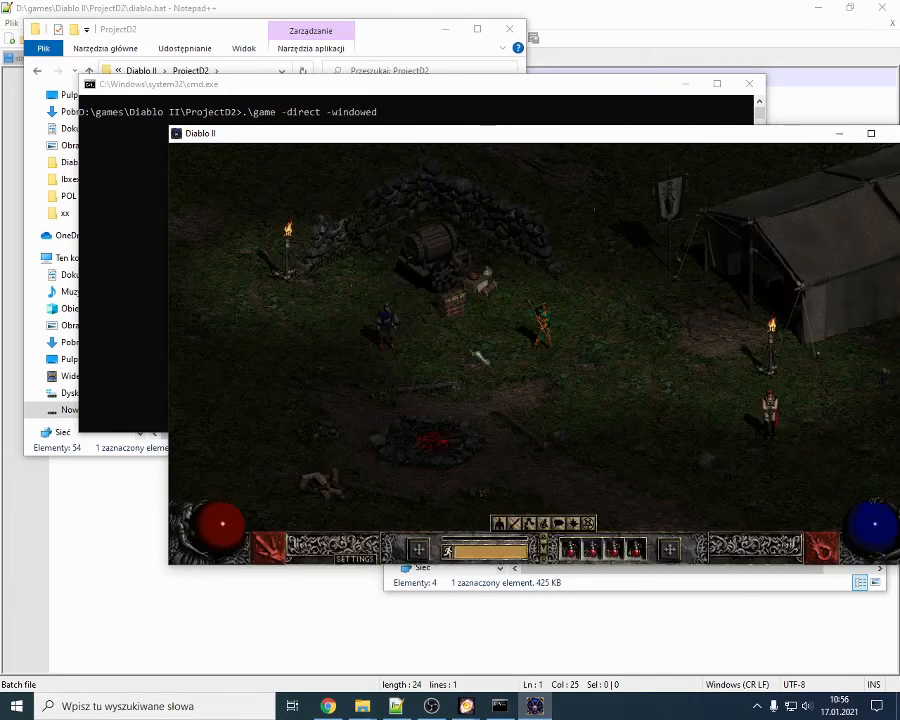
left_click(534, 503)
left_click(530, 522)
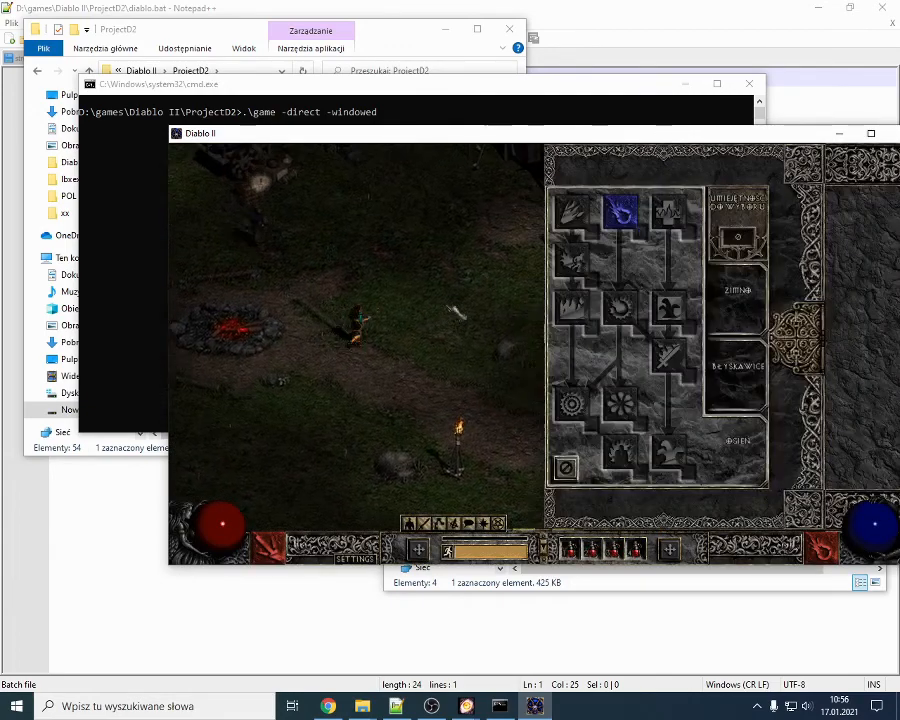
left_click(455, 313)
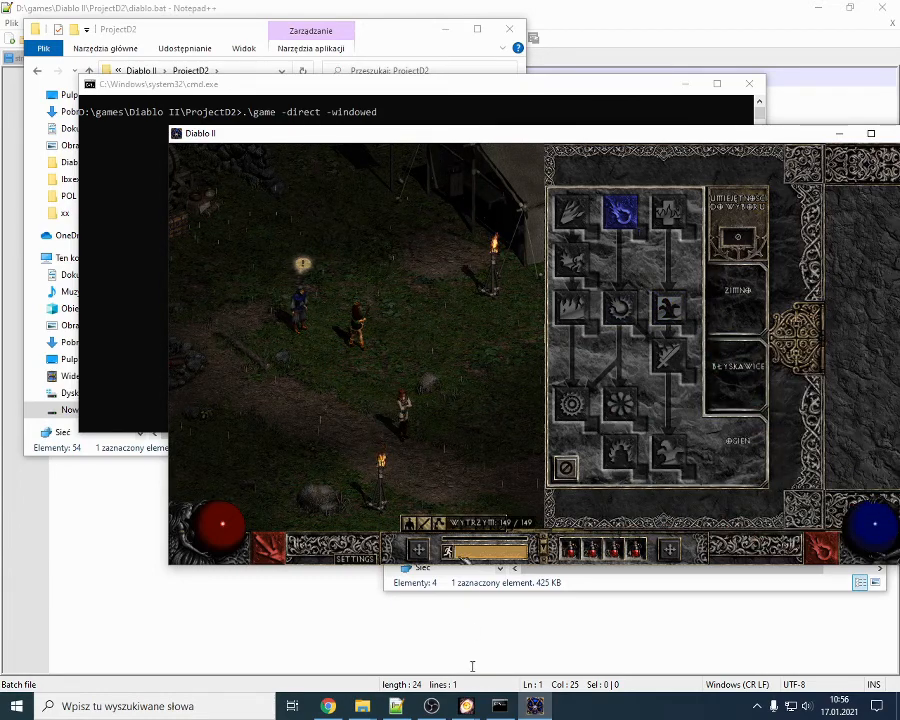
Step: Switch to both Peer TBL Editor windows and examine the remaining English skill strings in the Polish string table
left_click(466, 706)
left_click(528, 636)
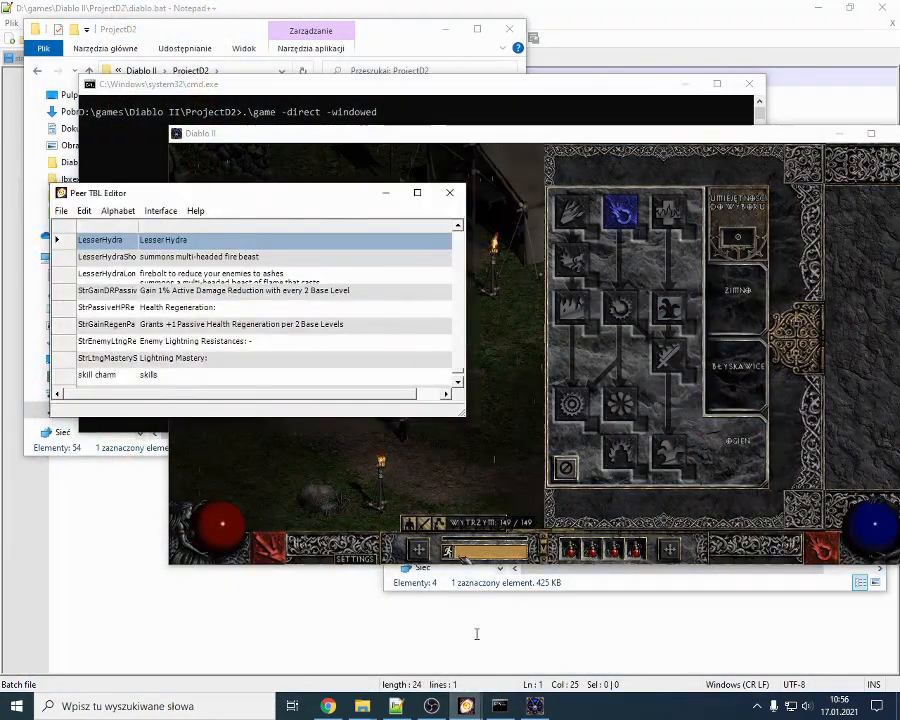
left_click(464, 708)
left_click(390, 635)
key("Return")
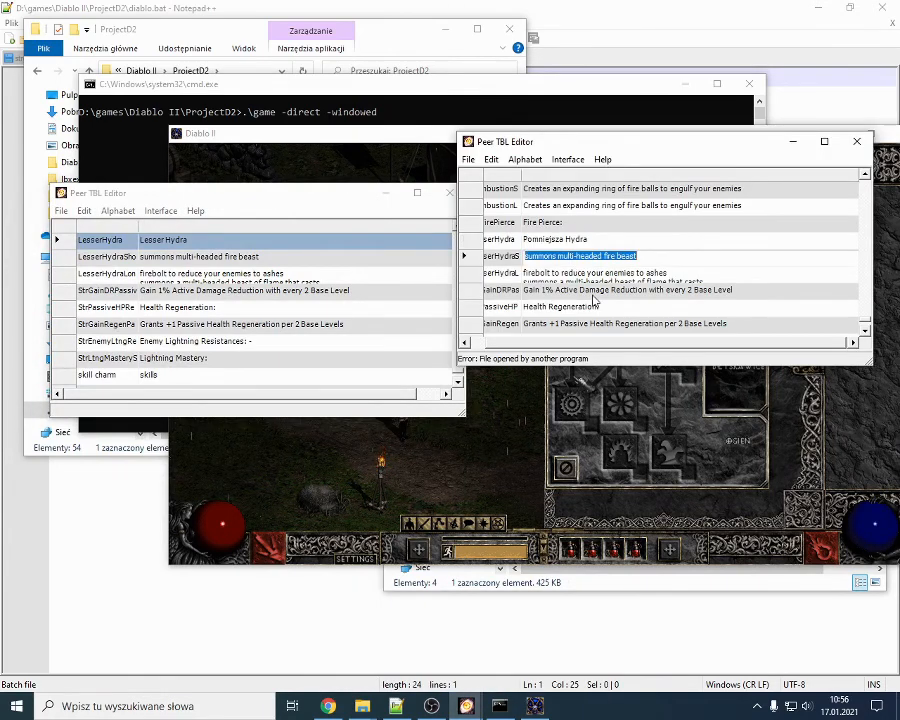
scroll(590, 290, "up", 2)
scroll(580, 250, "up", 6)
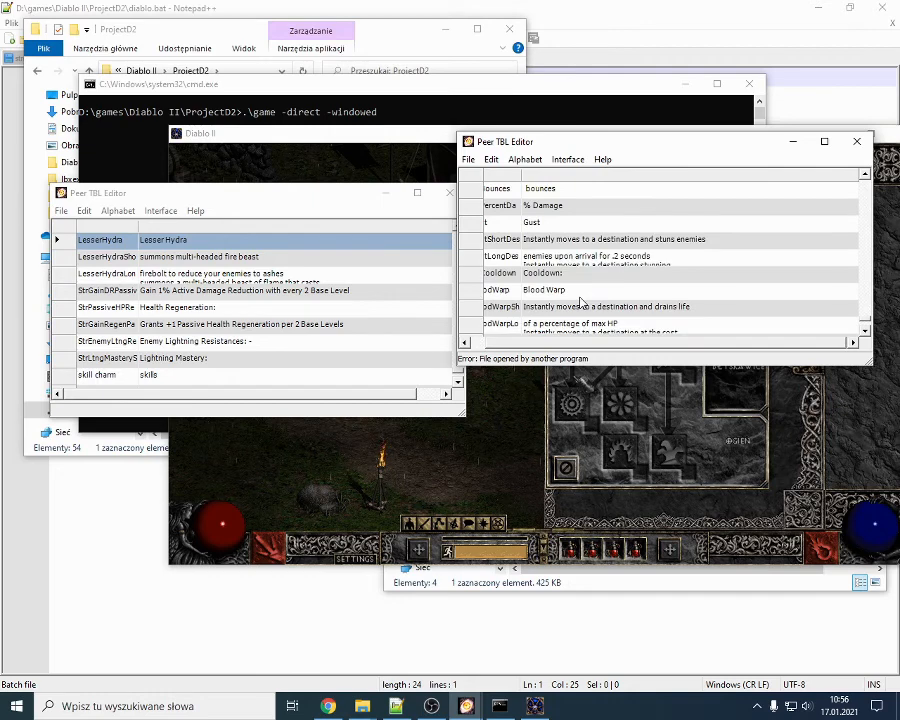
scroll(580, 300, "up", 10)
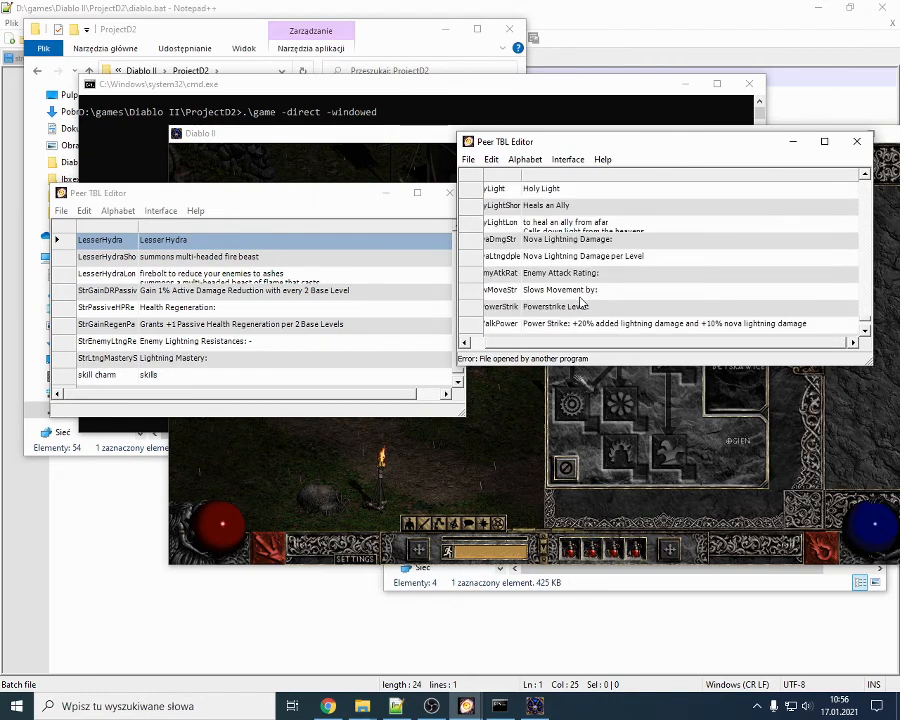
scroll(580, 300, "up", 10)
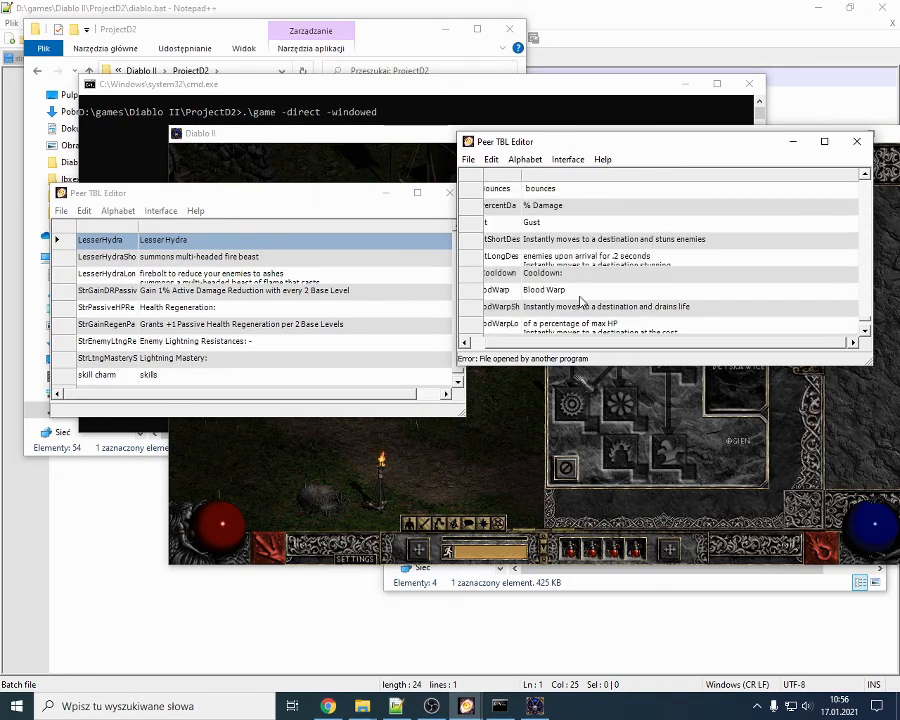
scroll(578, 298, "down", 10)
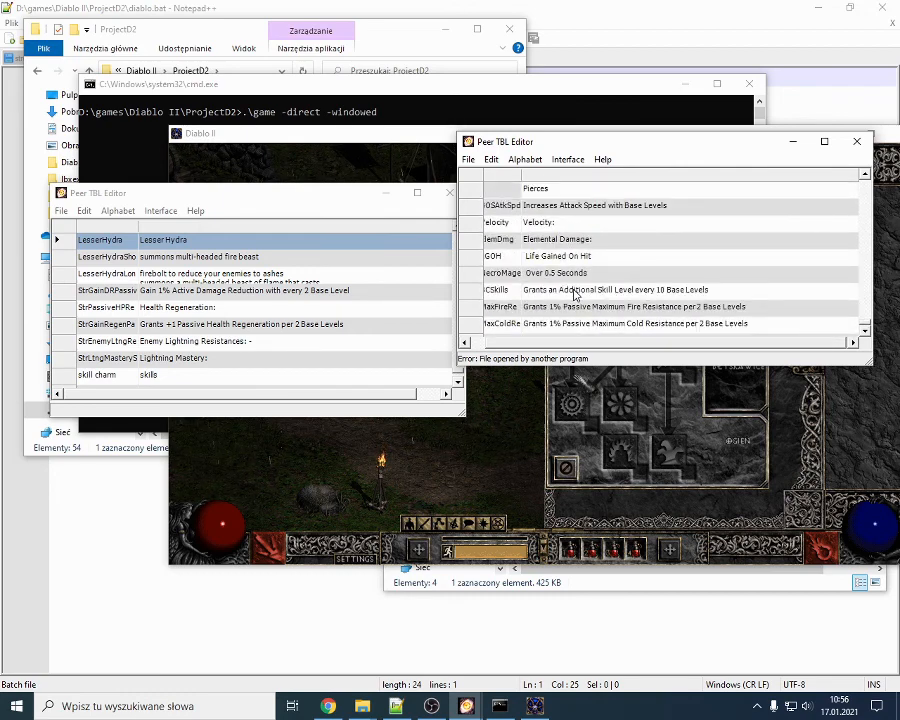
scroll(575, 298, "up", 10)
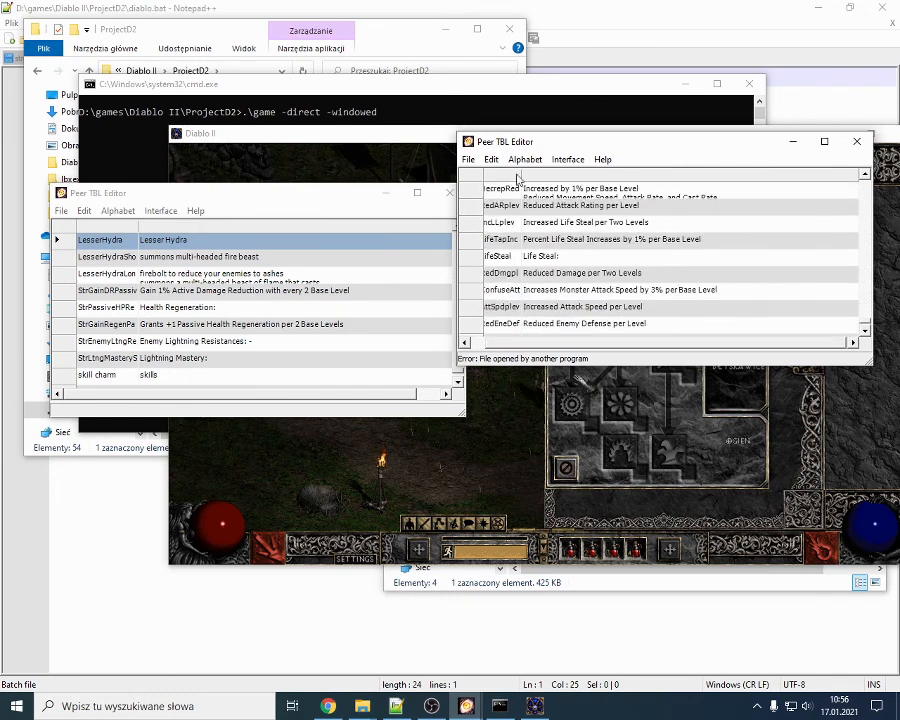
Step: Open expansionstring.tbl from the POL folder in the Polish editor window, discarding unsaved changes, and view its last entries
left_click(469, 160)
left_click(480, 176)
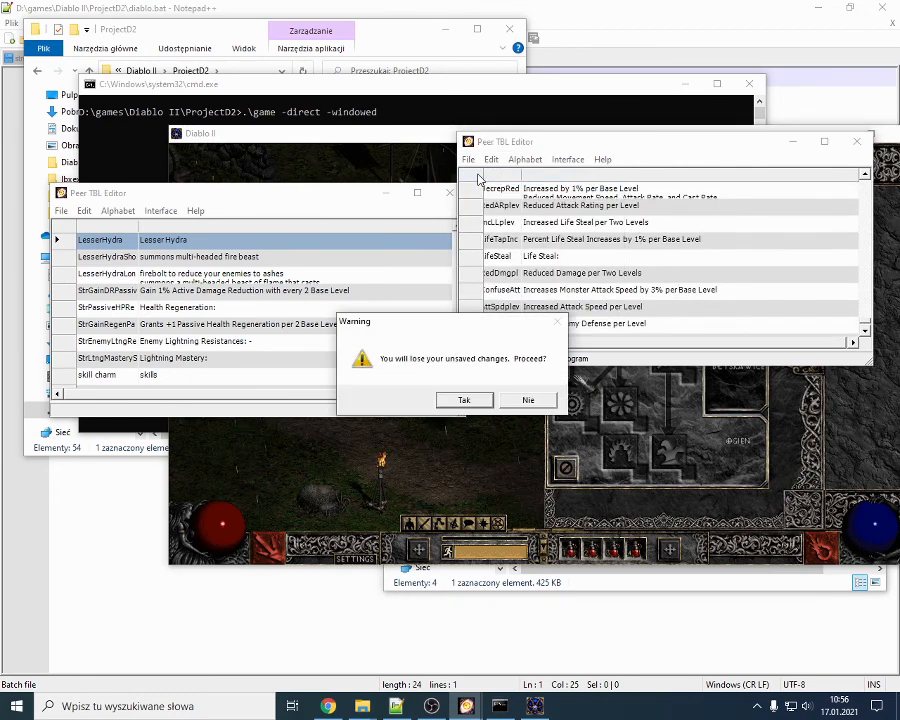
left_click(465, 402)
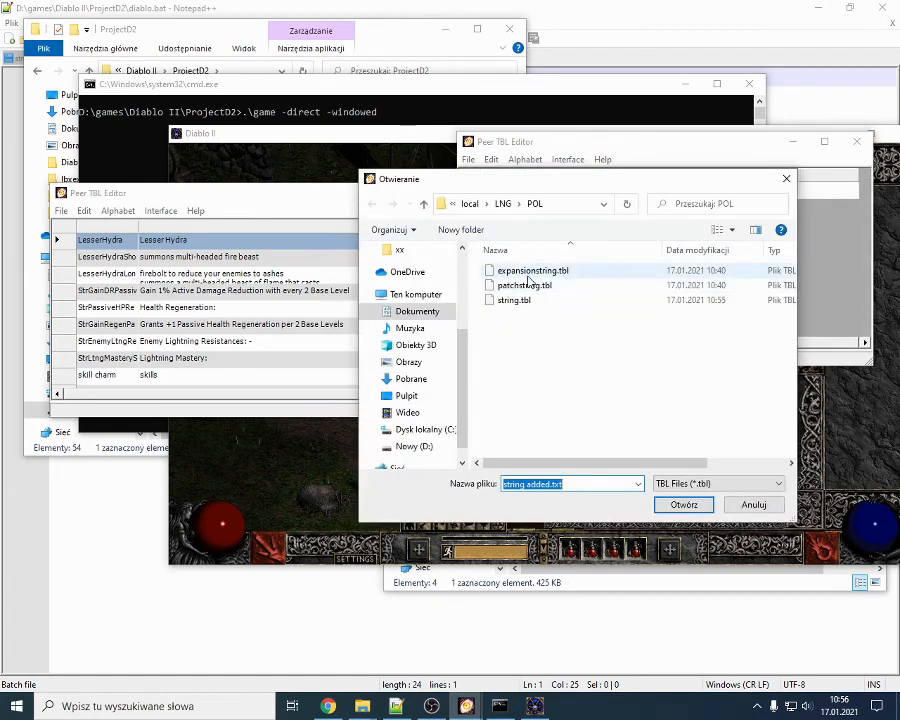
left_click(528, 274)
left_click(526, 286)
left_click(521, 274)
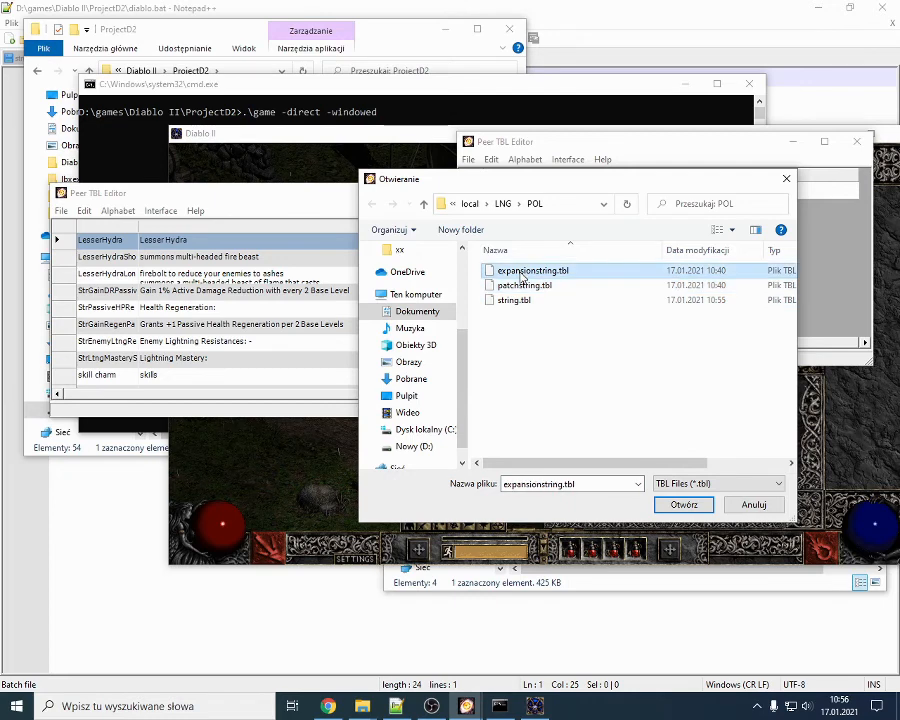
double_click(521, 277)
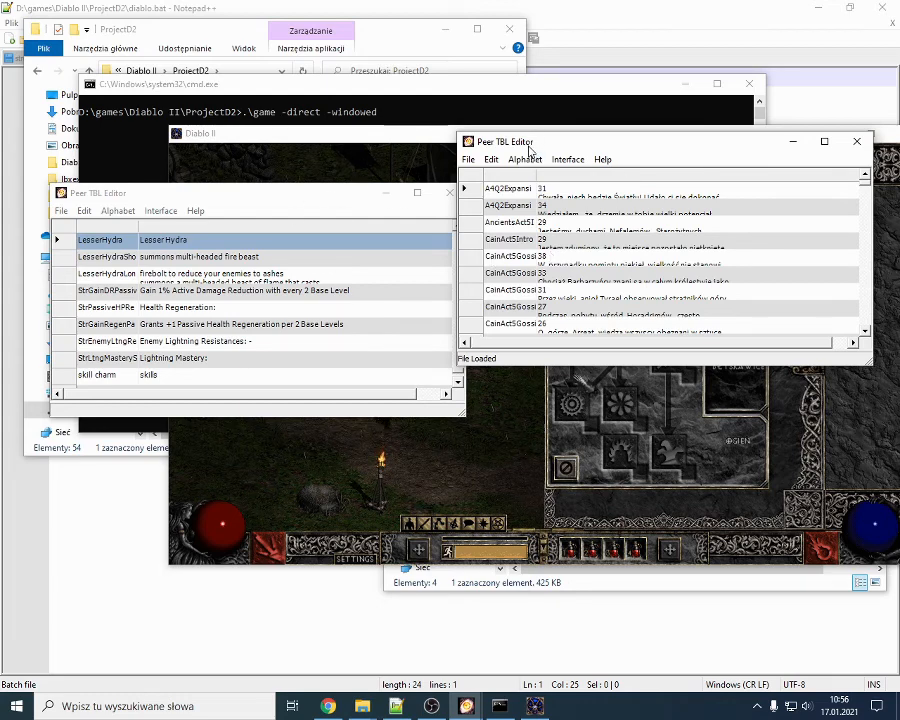
scroll(865, 188, "down", 5)
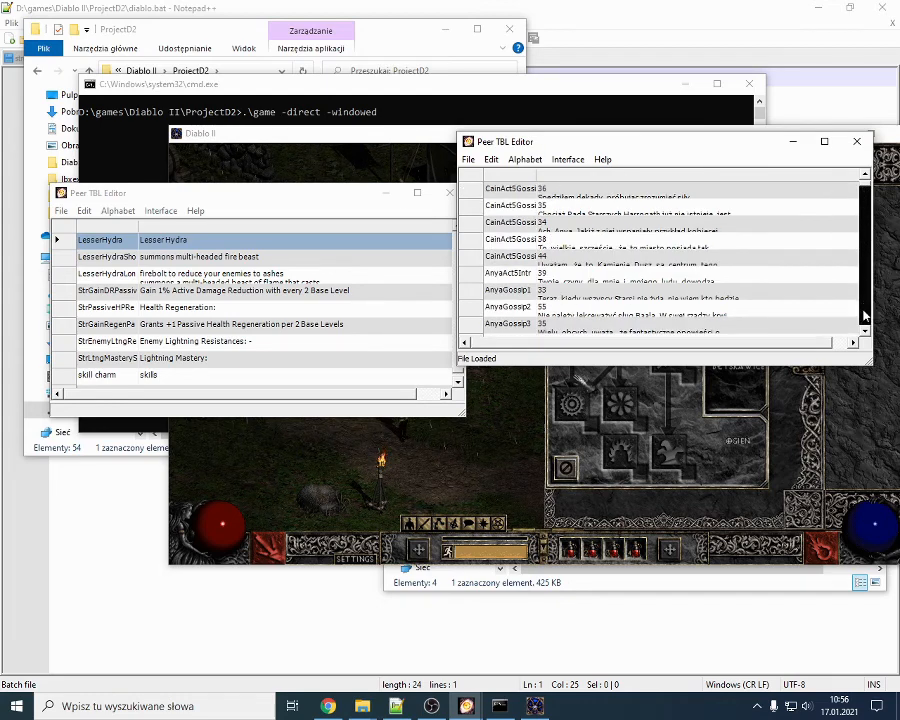
mouse_move(866, 186)
left_mouse_down()
mouse_move(864, 262)
mouse_move(840, 333)
left_mouse_up()
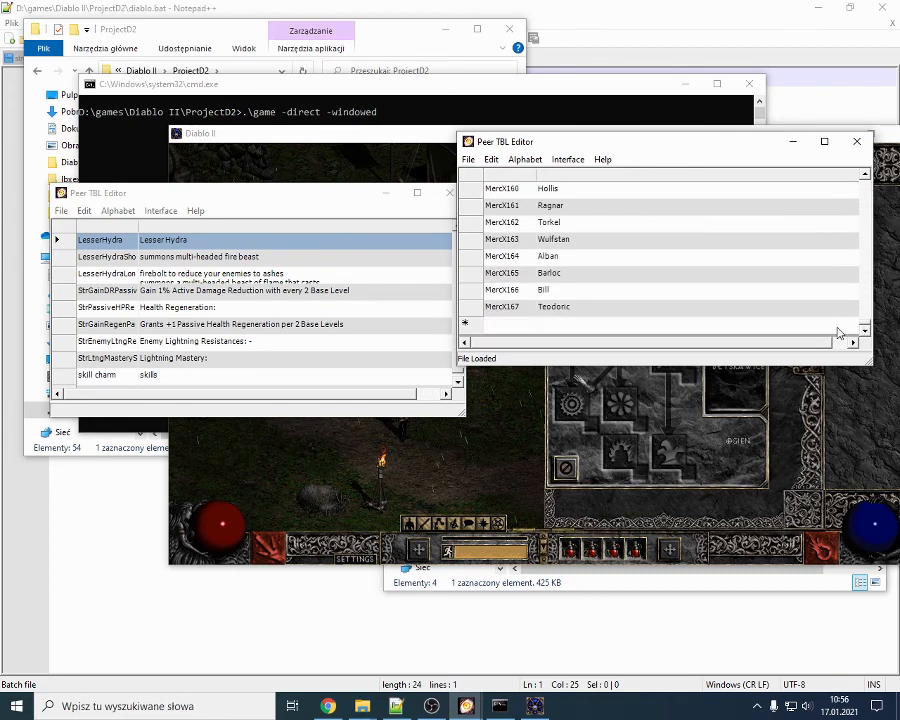
Step: Open the POL folder's expansionstring.tbl in the other editor window and view its last entries
left_click(62, 211)
left_click(82, 225)
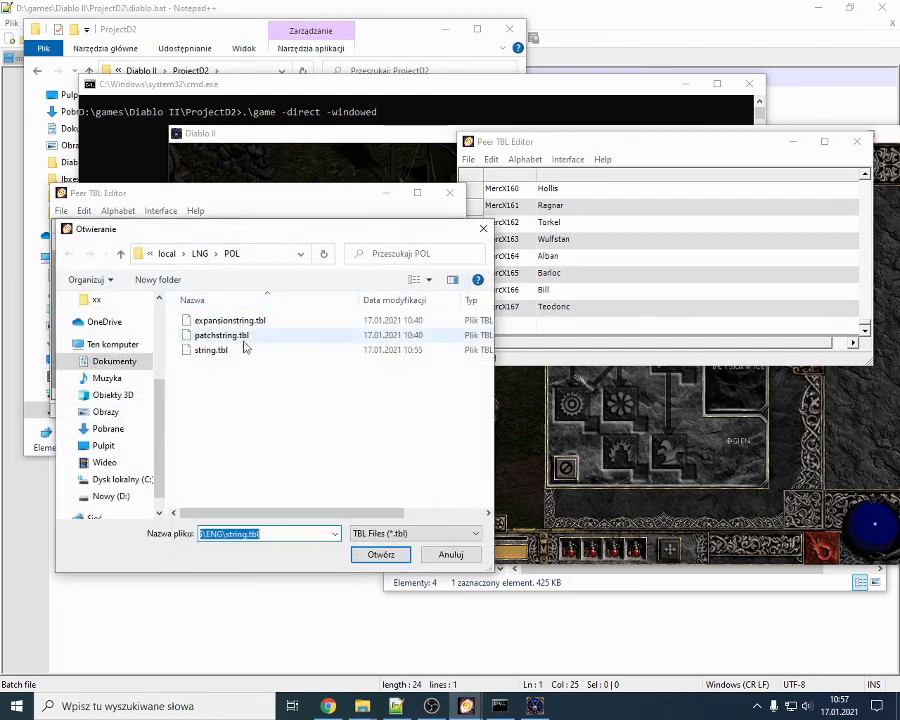
left_click(239, 318)
double_click(239, 318)
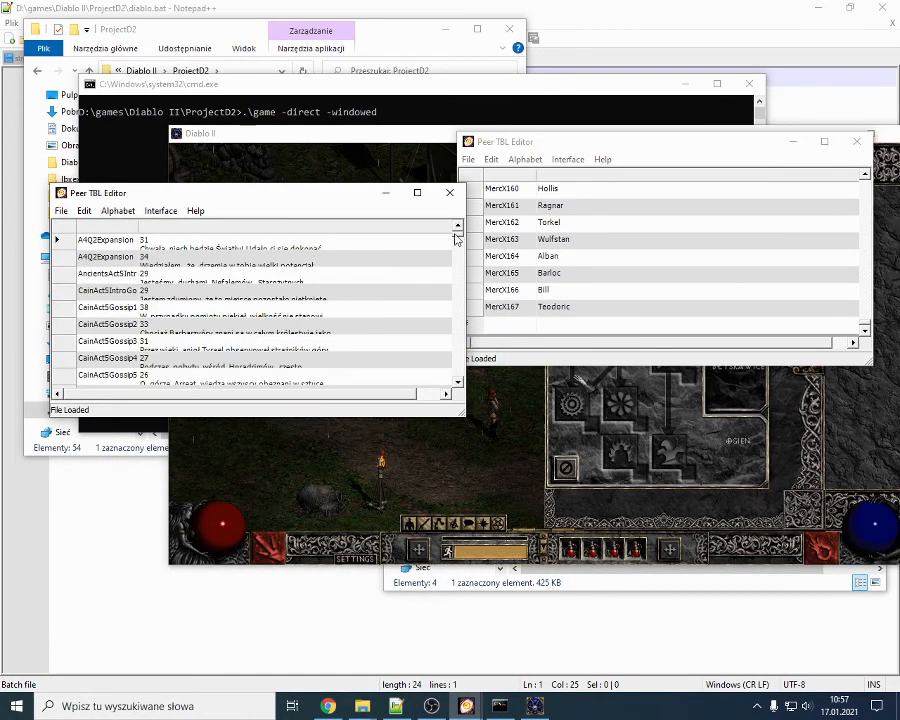
left_click_drag(455, 237, 463, 393)
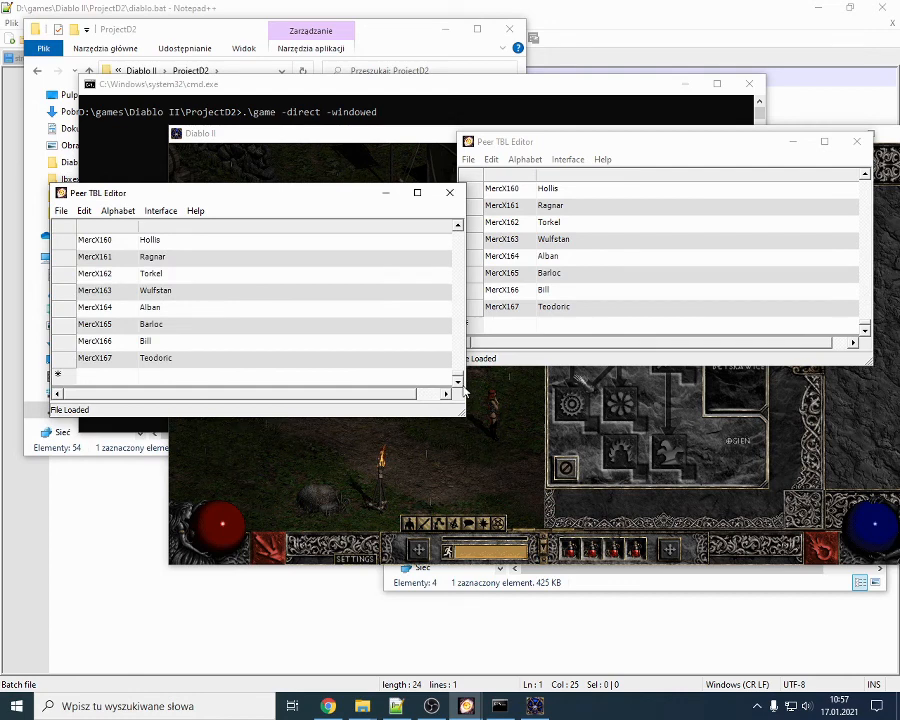
double_click(236, 360)
left_click_drag(157, 395, 108, 401)
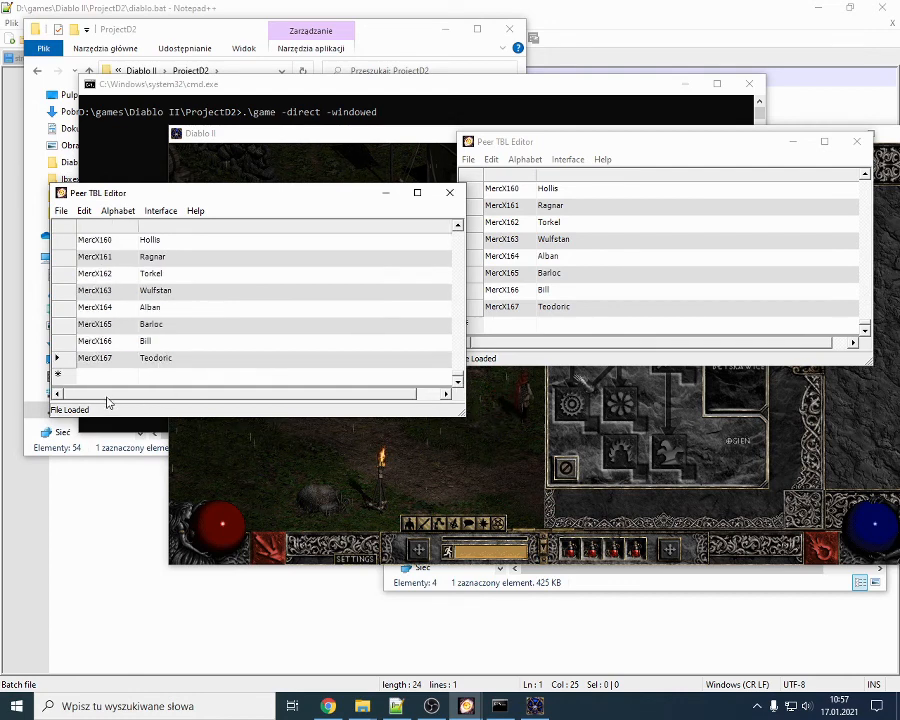
Step: Open expansionstring.tbl from the ENG folder in the English editor window and view its last entries
left_click(61, 210)
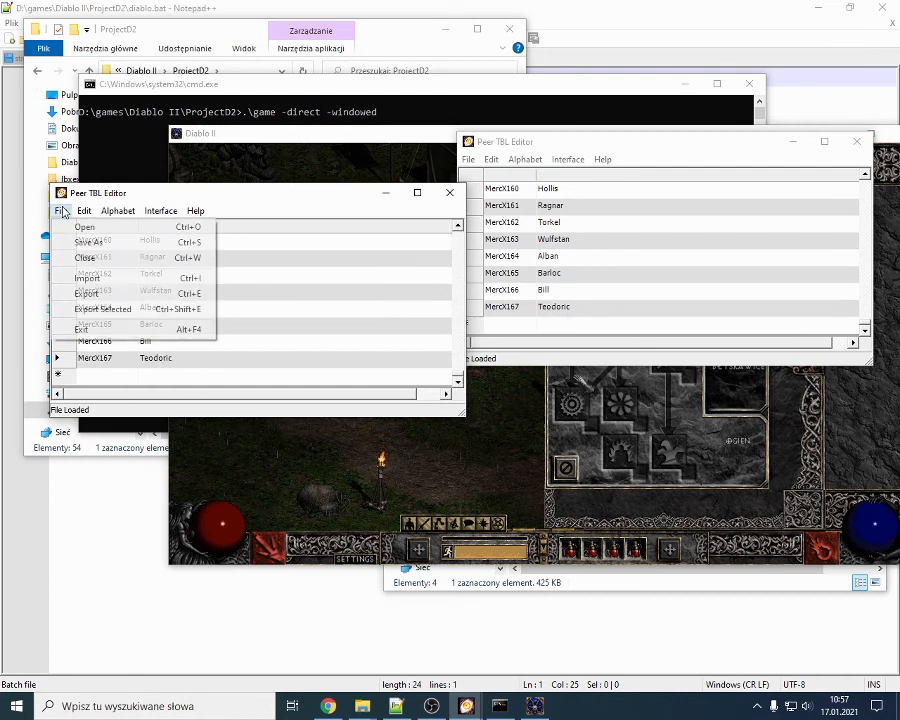
left_click(74, 226)
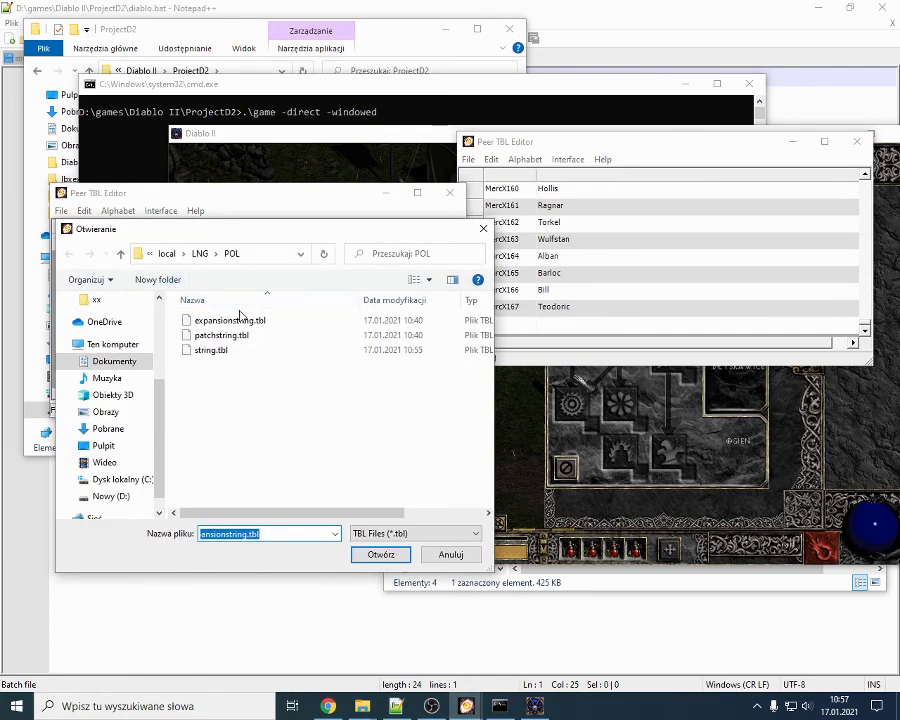
left_click(264, 258)
left_click(233, 386)
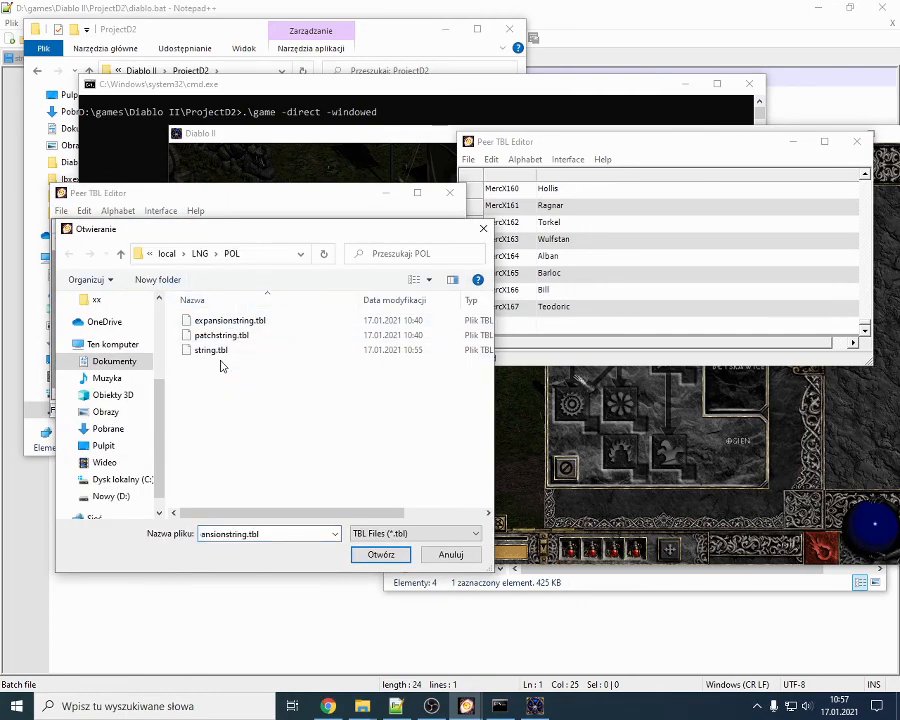
left_click(204, 258)
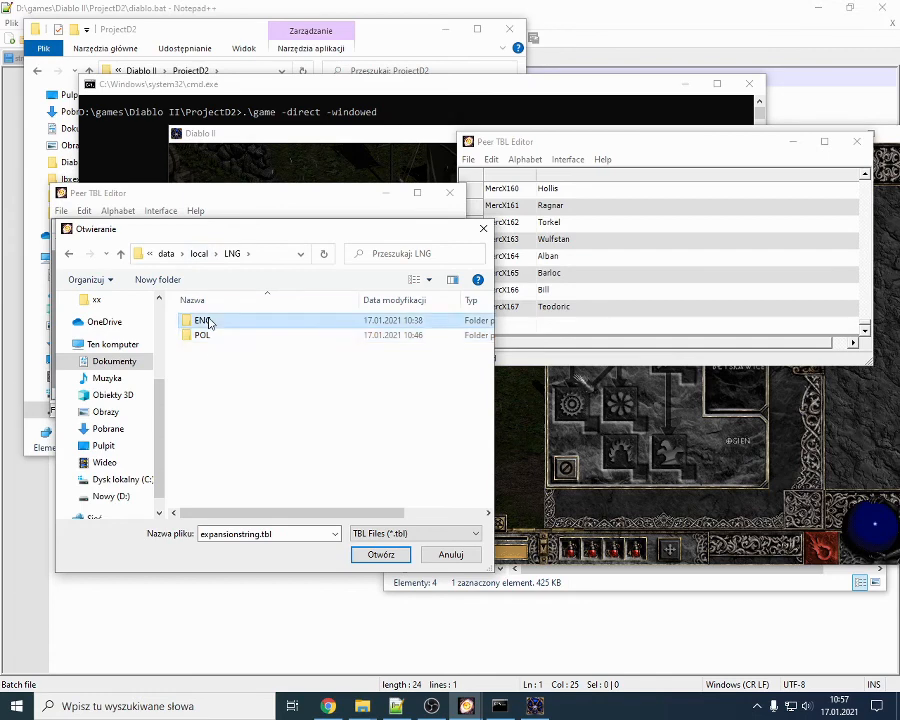
double_click(209, 321)
double_click(222, 321)
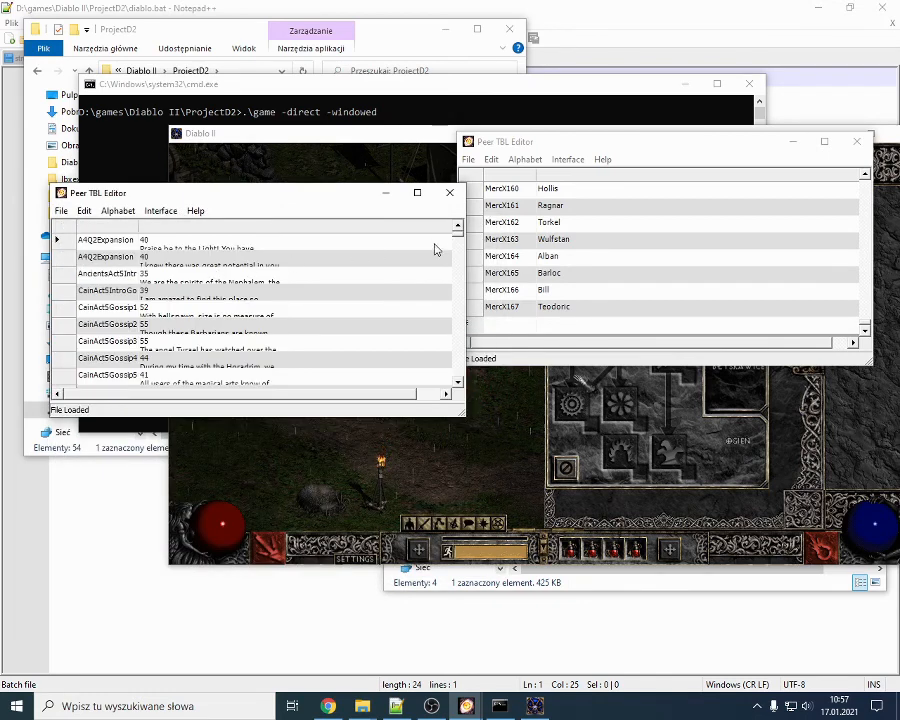
left_click_drag(458, 242, 458, 383)
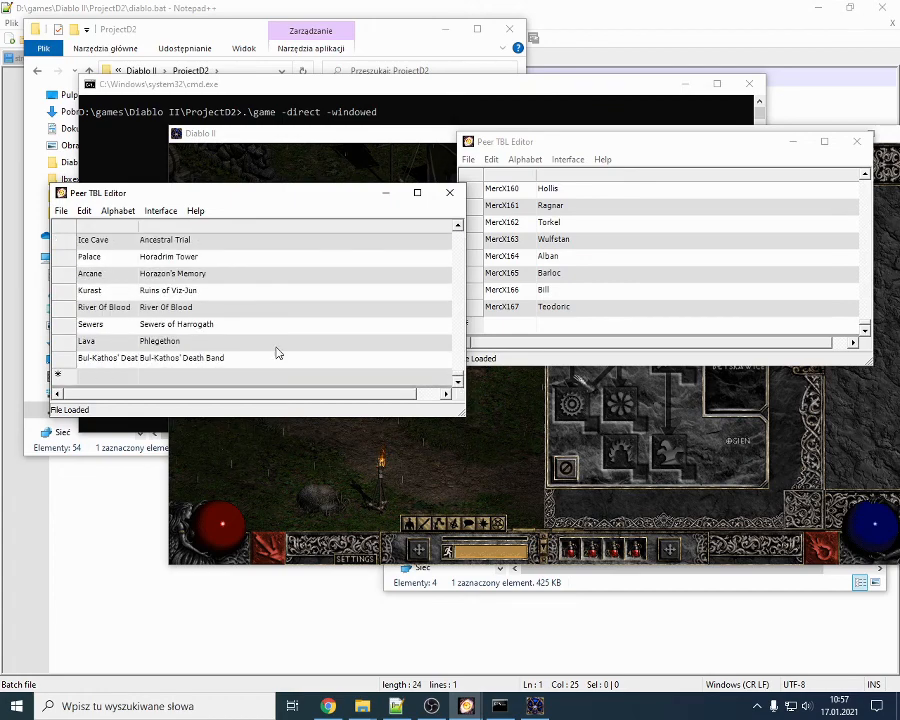
Step: Compare the end of the English expansion table with the Polish one, examining the entries that follow MercX167
scroll(215, 350, "up", 10)
scroll(200, 326, "down", 3)
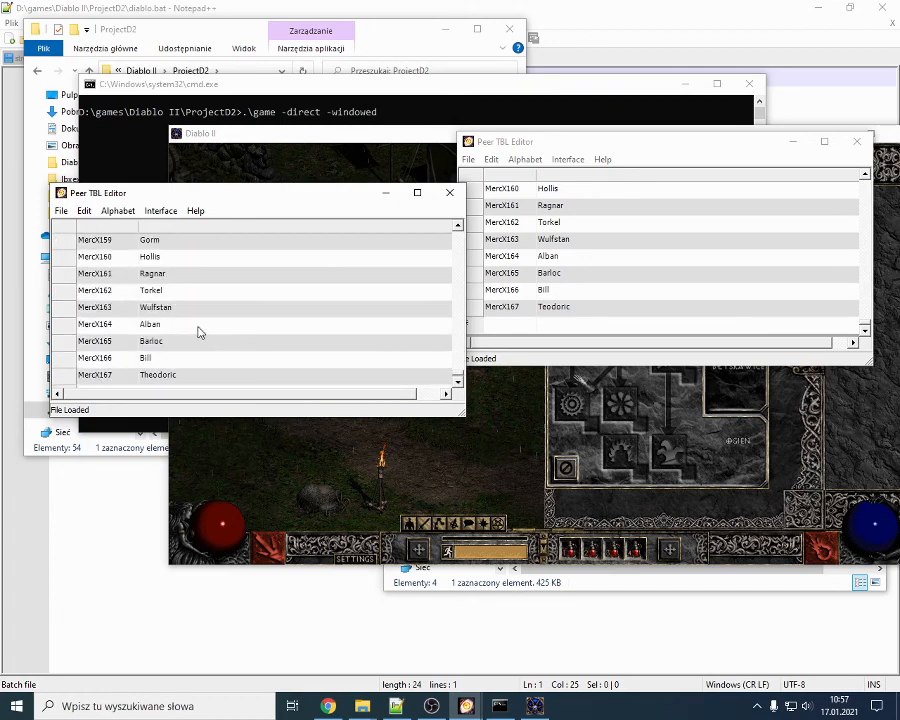
double_click(170, 326)
scroll(183, 337, "down", 1)
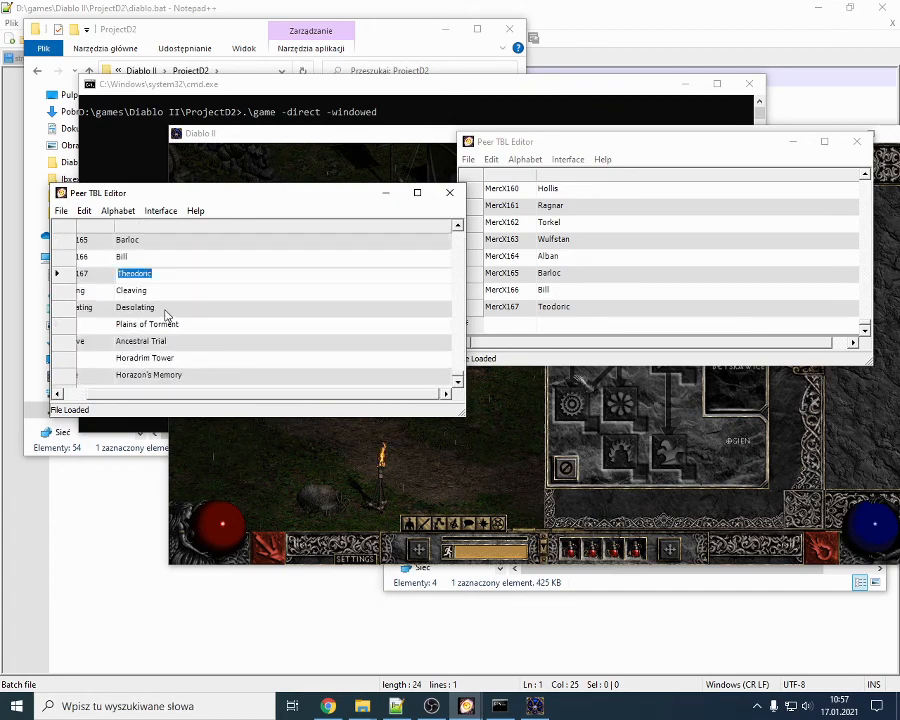
scroll(166, 316, "down", 1)
scroll(166, 316, "up", 1)
scroll(158, 305, "down", 2)
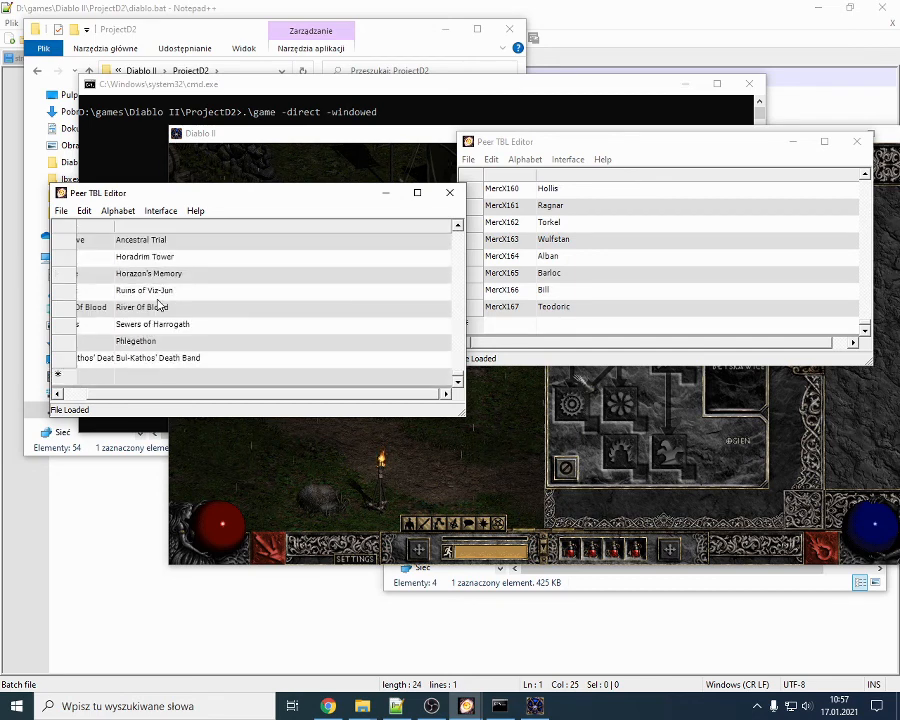
scroll(157, 306, "up", 2)
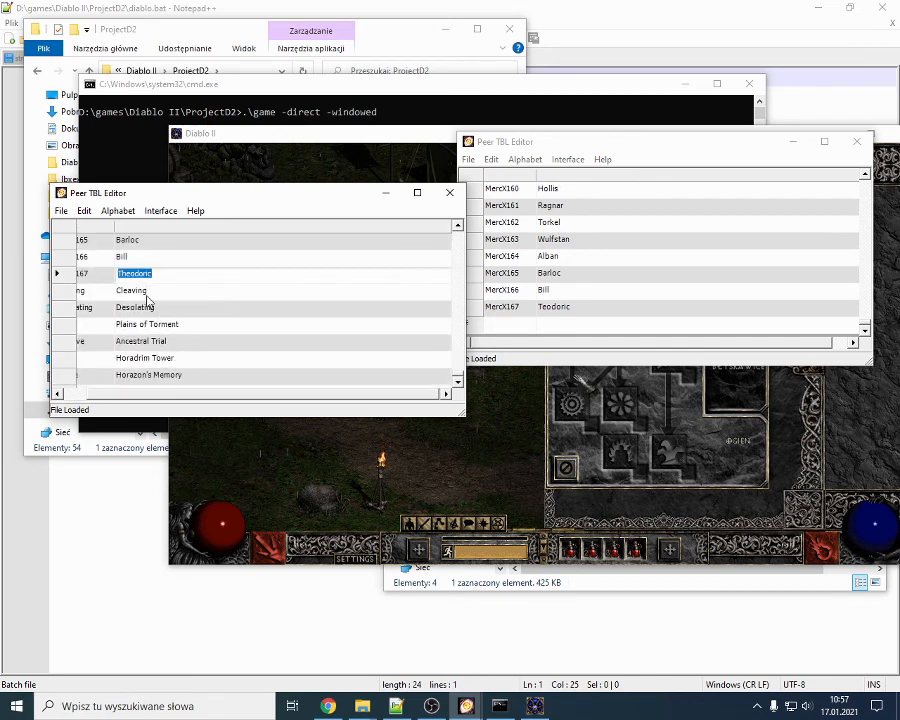
left_click_drag(172, 394, 111, 403)
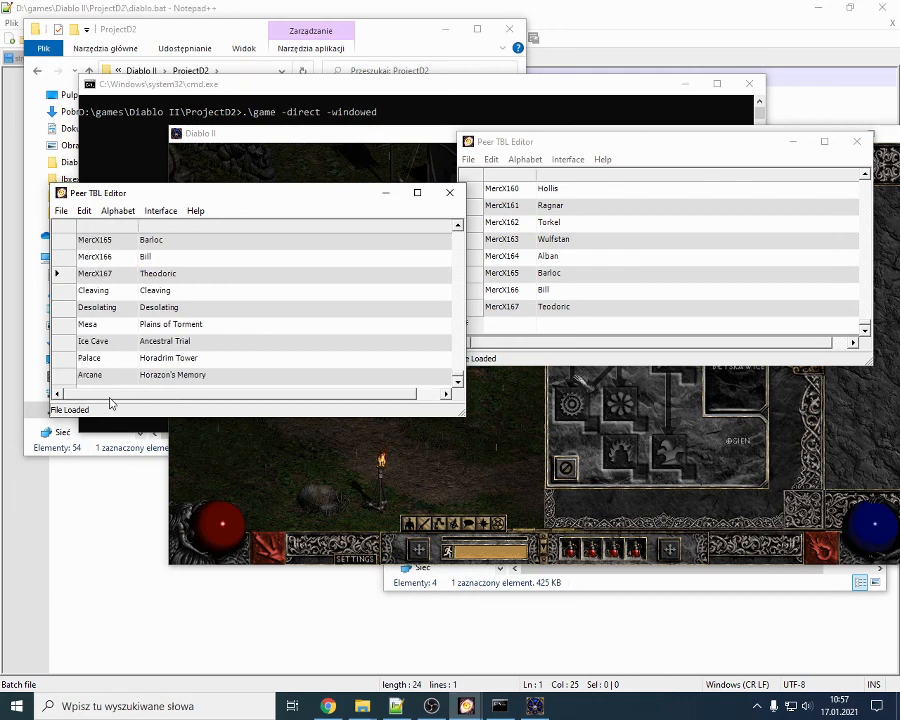
Step: Open patchstring.tbl from the ENG folder in the English editor window
left_click(62, 212)
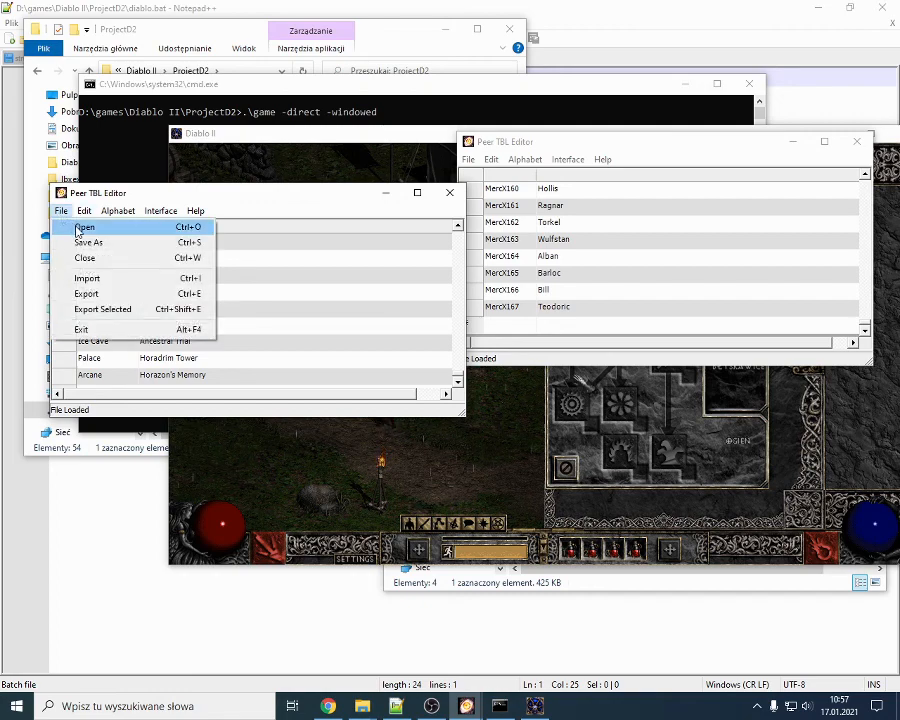
left_click(88, 226)
left_click(212, 338)
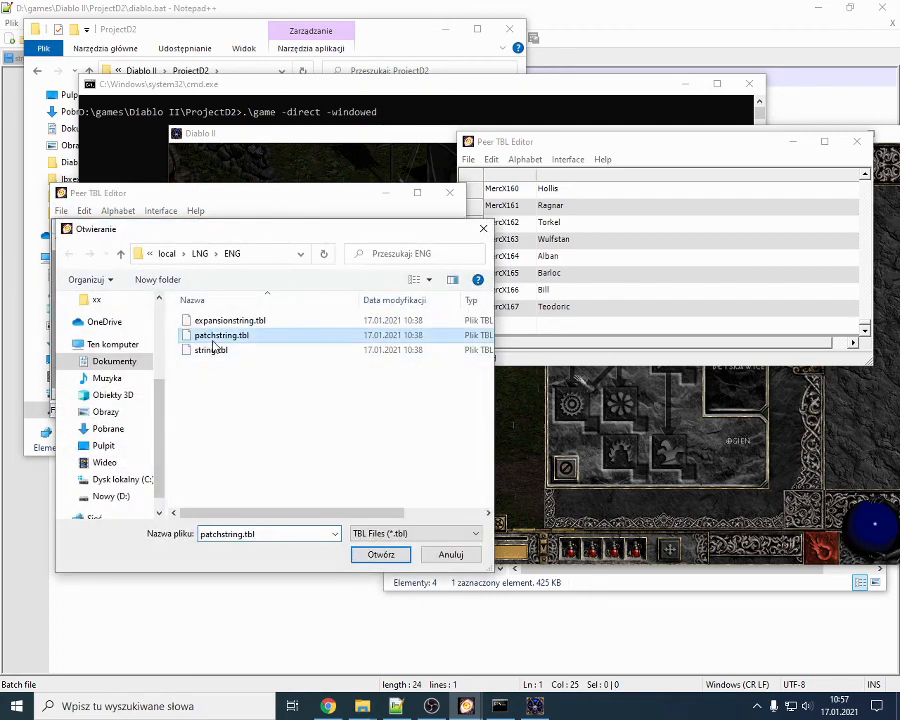
double_click(213, 340)
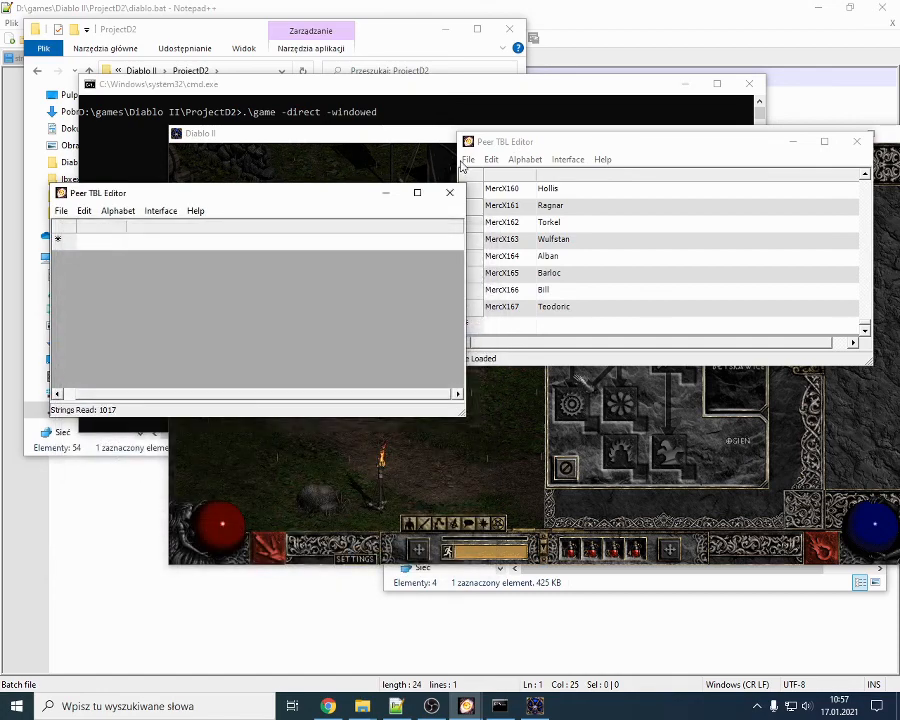
Step: Open patchstring.tbl from the POL folder in the Polish editor window and look through its entries
left_click(467, 160)
left_click(476, 175)
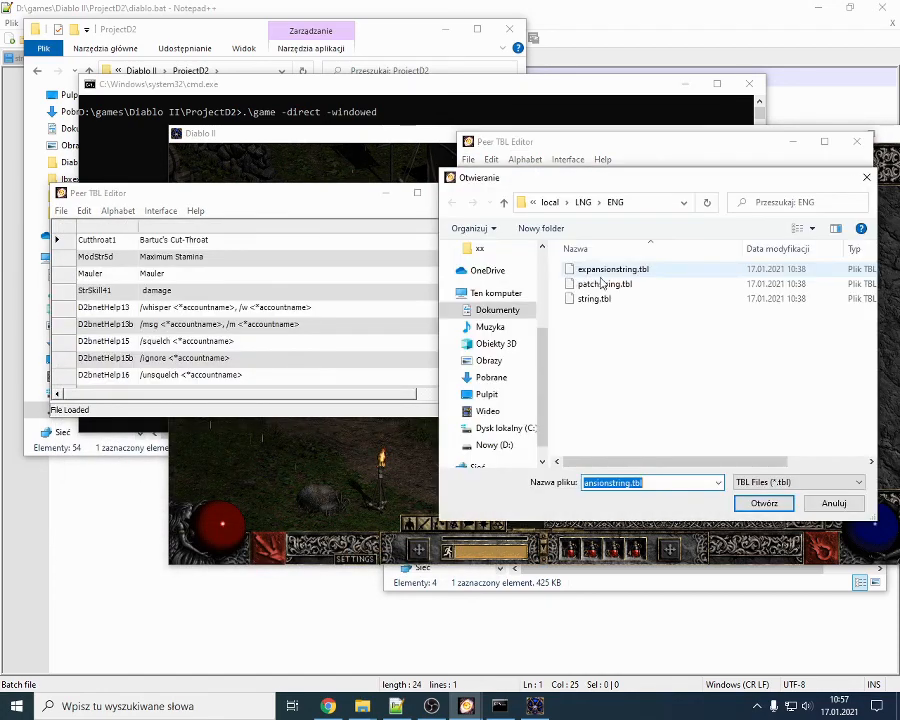
left_click(584, 202)
double_click(592, 285)
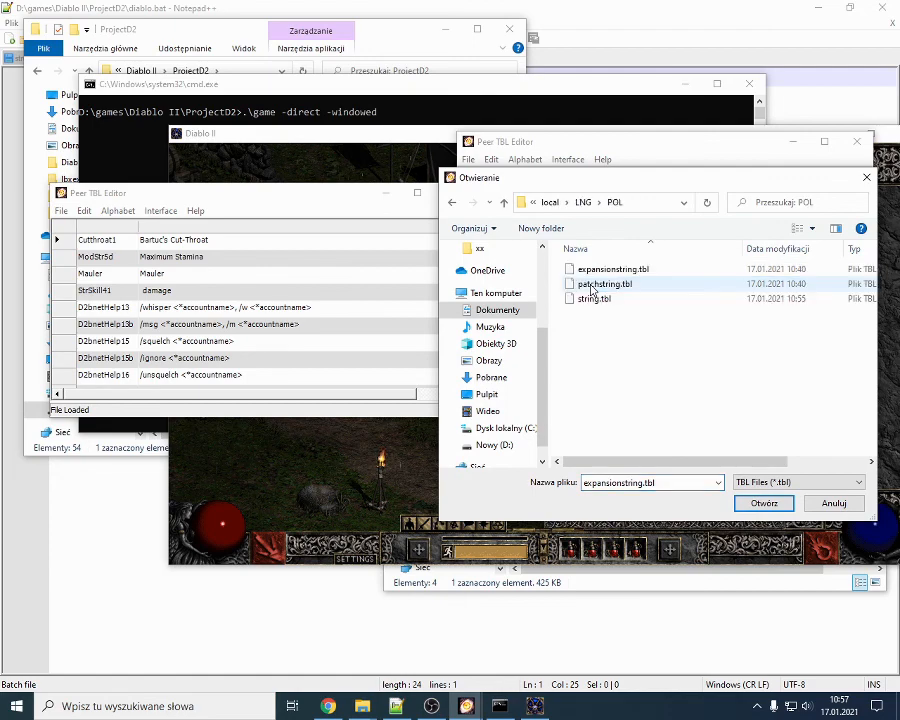
double_click(590, 285)
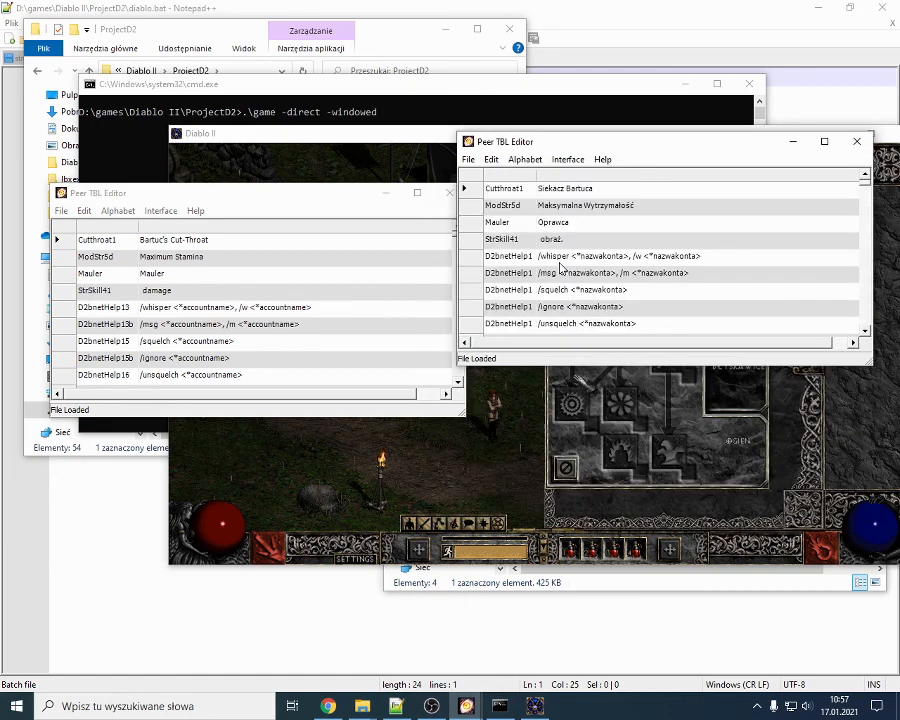
scroll(567, 272, "down", 5)
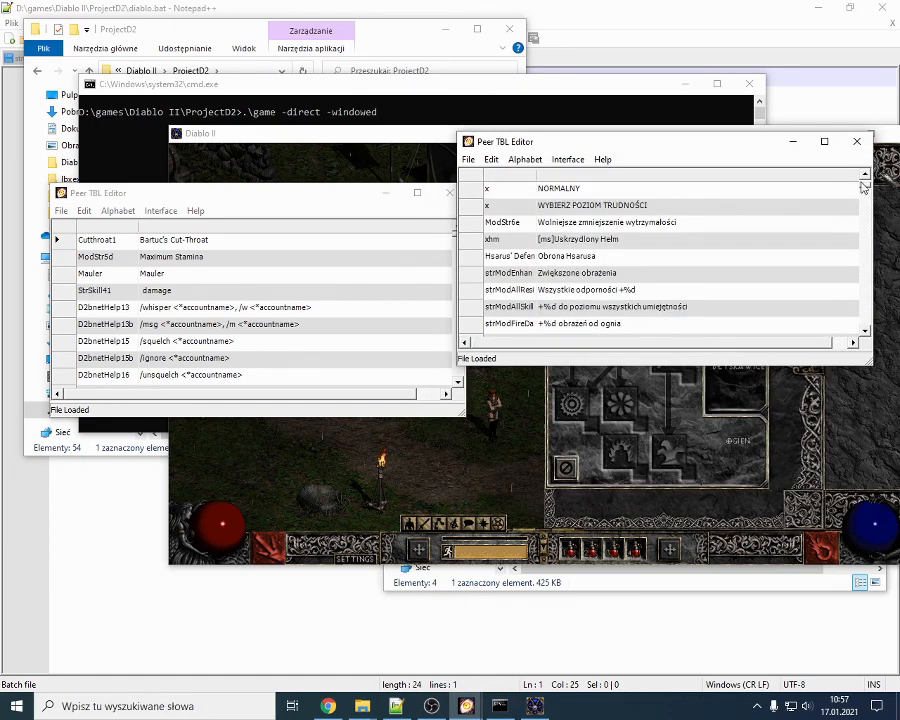
Step: Compare the end of the Polish patchstring table with the English one, examining the English entries from the last row back to Enhanced Physical Damage
left_click_drag(864, 187, 864, 337)
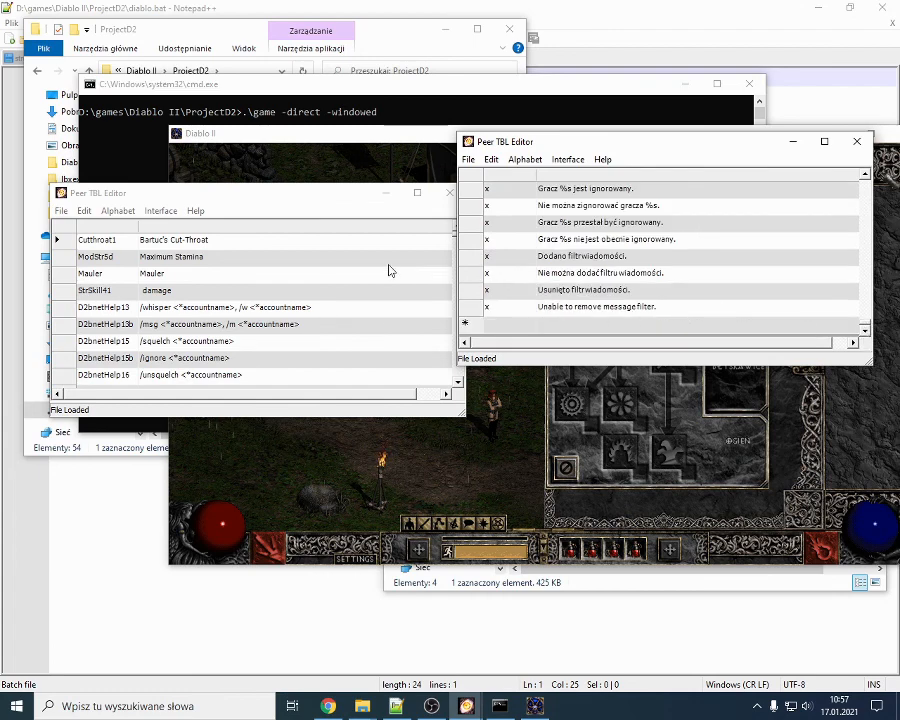
left_click(417, 256)
left_click_drag(459, 241, 463, 403)
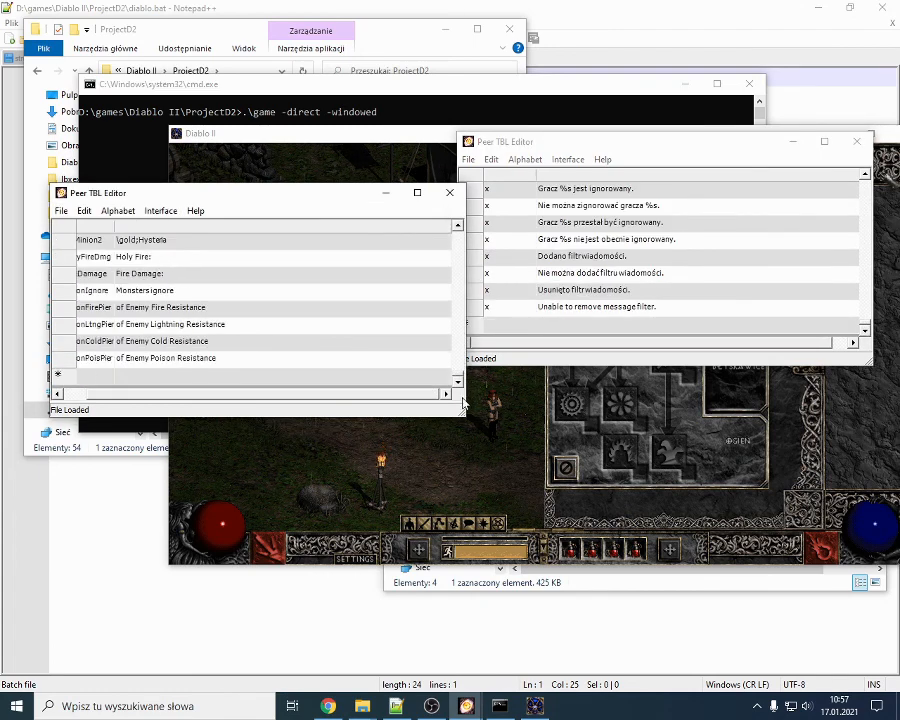
left_click_drag(217, 397, 137, 403)
scroll(158, 335, "up", 15)
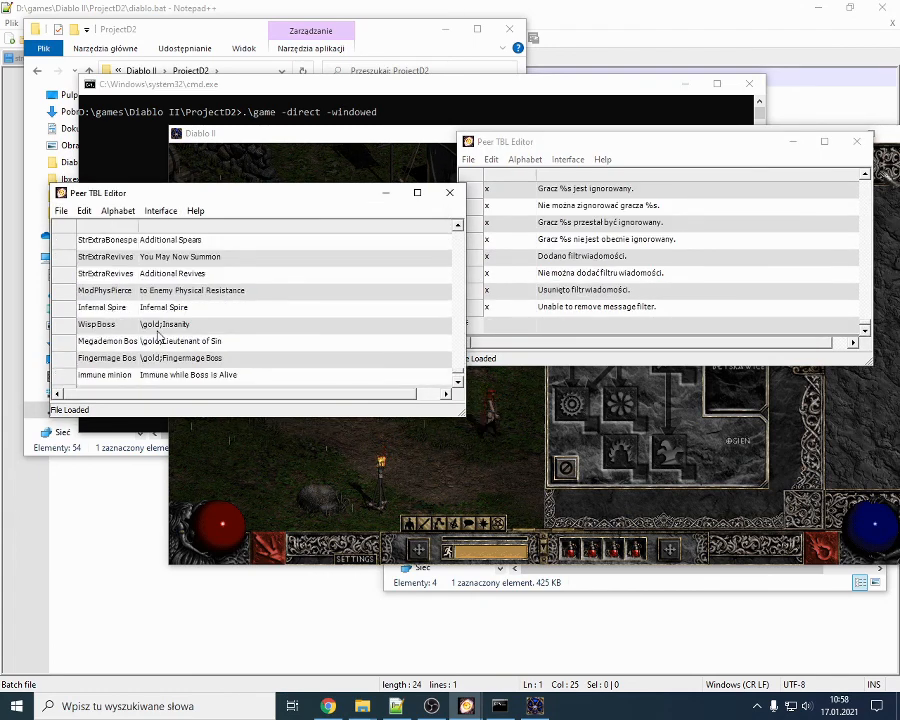
scroll(175, 293, "up", 10)
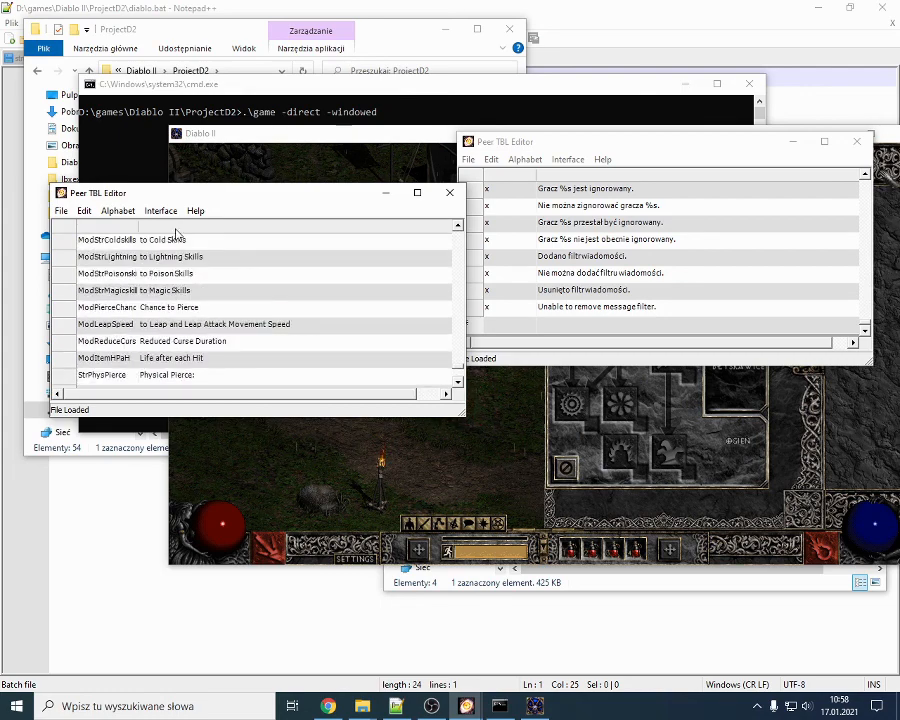
scroll(176, 233, "up", 5)
left_click(105, 273)
double_click(162, 272)
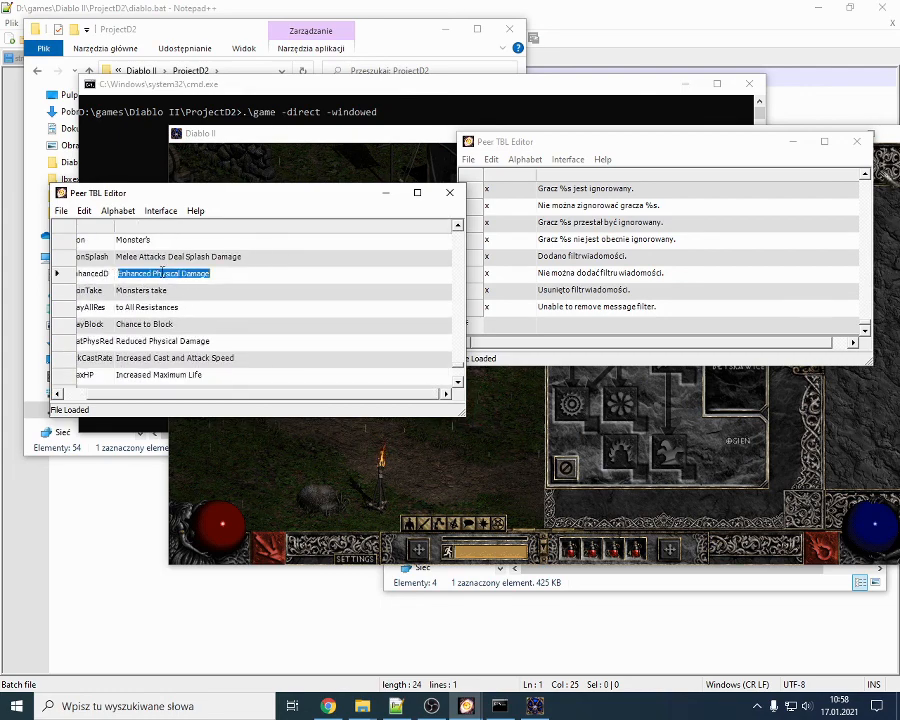
scroll(176, 307, "down", 2)
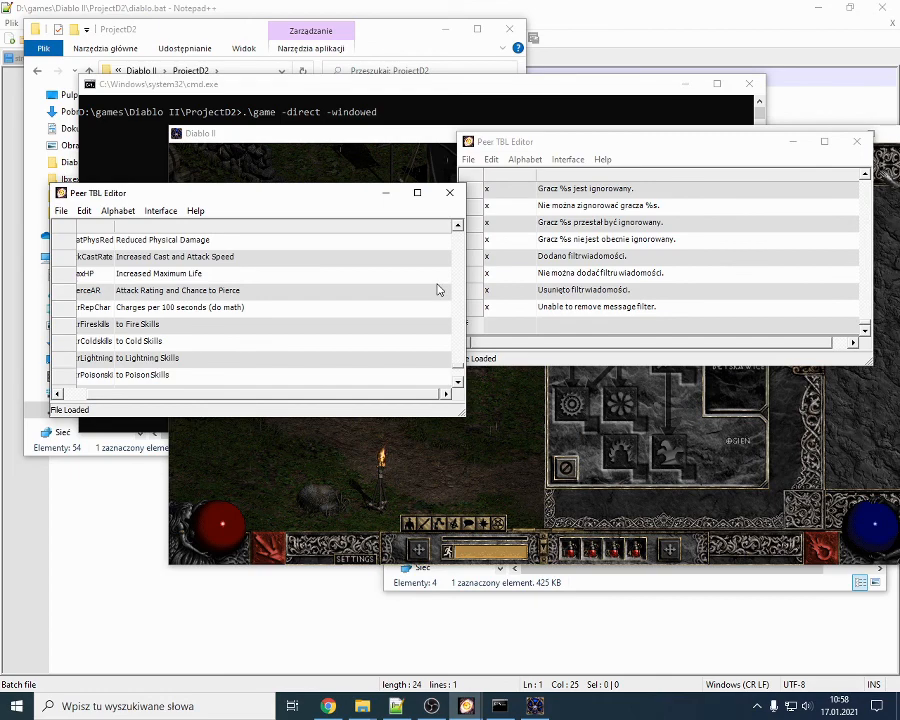
Step: Close both TBL editor windows, then save and exit the running game in Diablo II
left_click(450, 193)
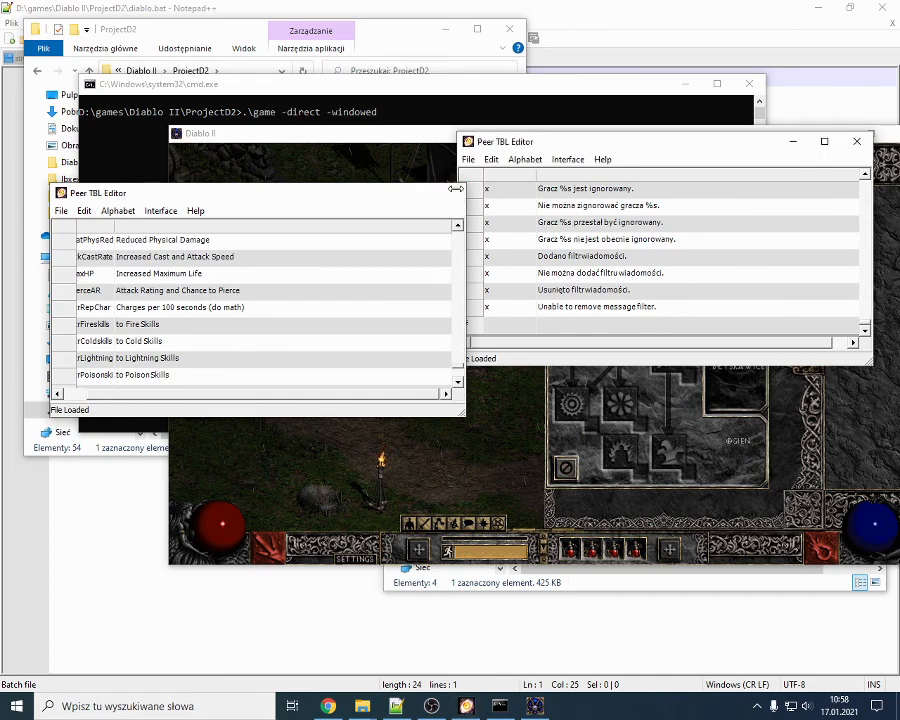
left_click(857, 141)
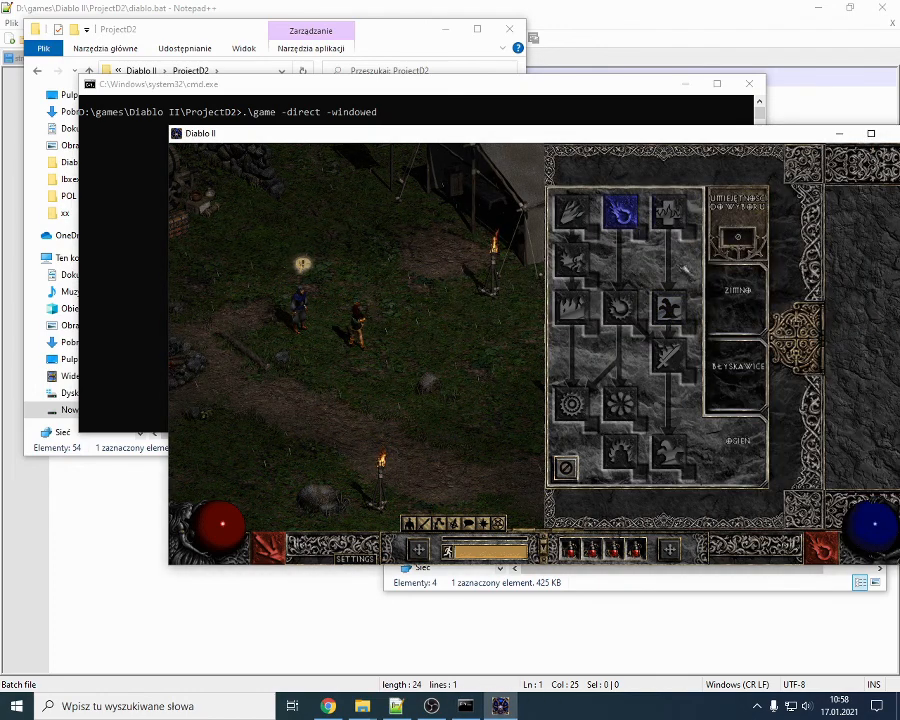
key("Escape")
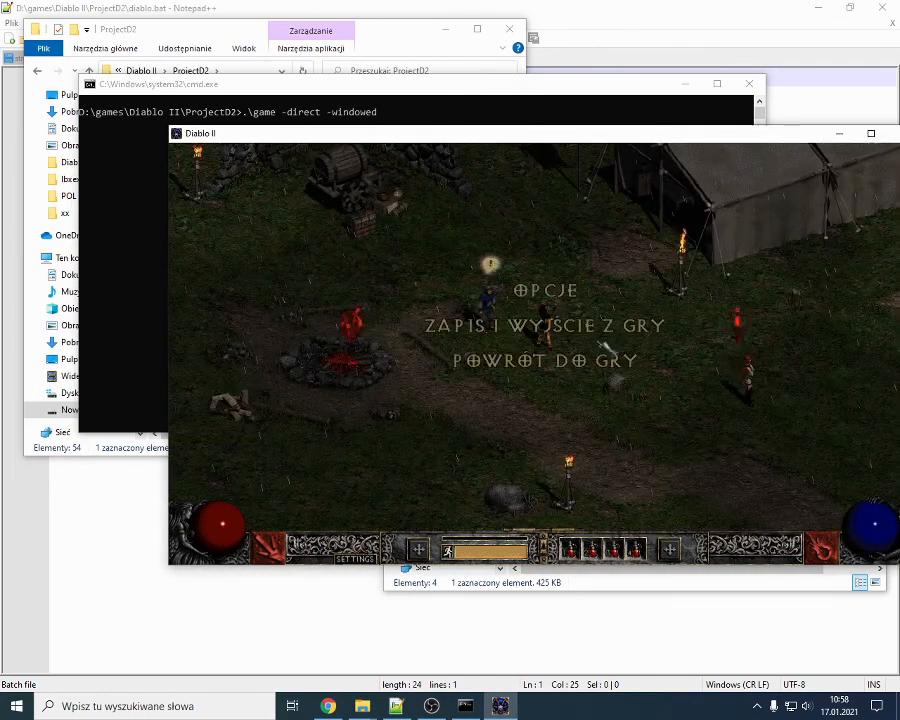
left_click(596, 334)
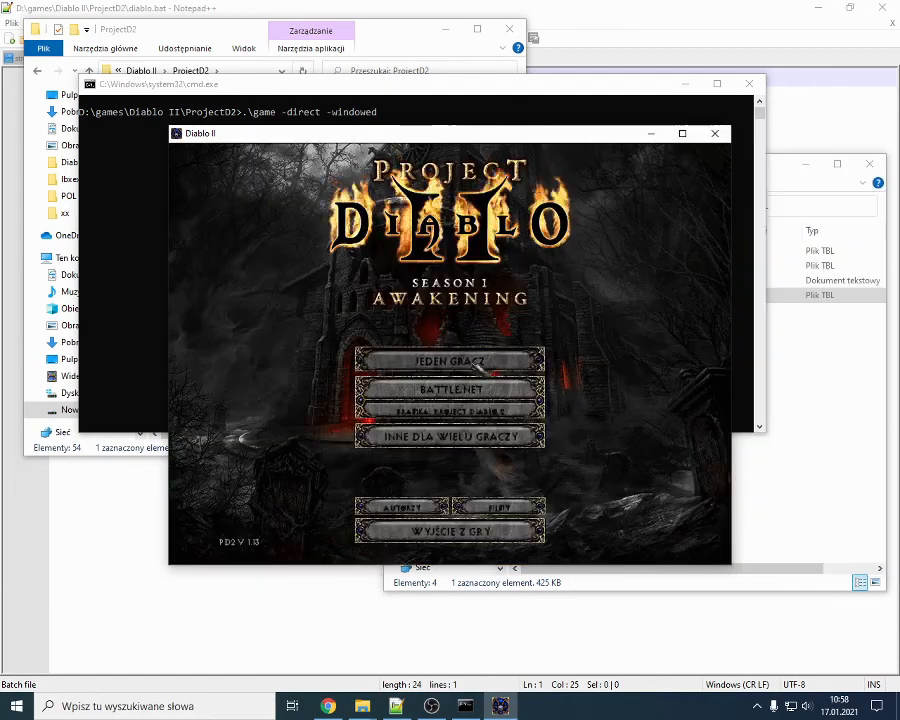
Step: Start a single-player game with the Necromancer and examine the curse descriptions in the skill tree for untranslated text
left_click(448, 360)
double_click(455, 229)
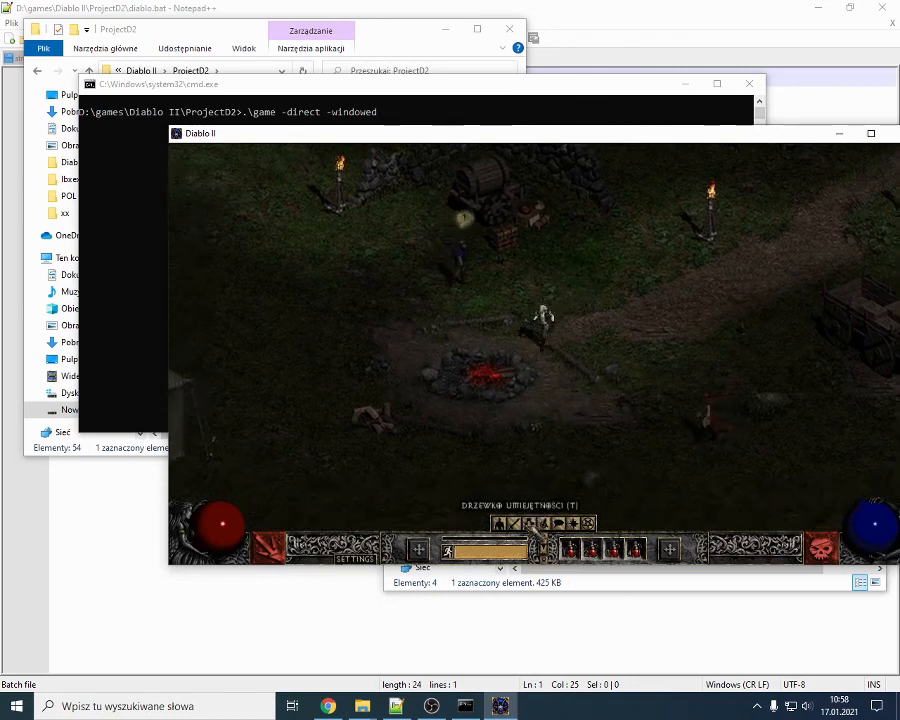
left_click(524, 522)
mouse_move(576, 408)
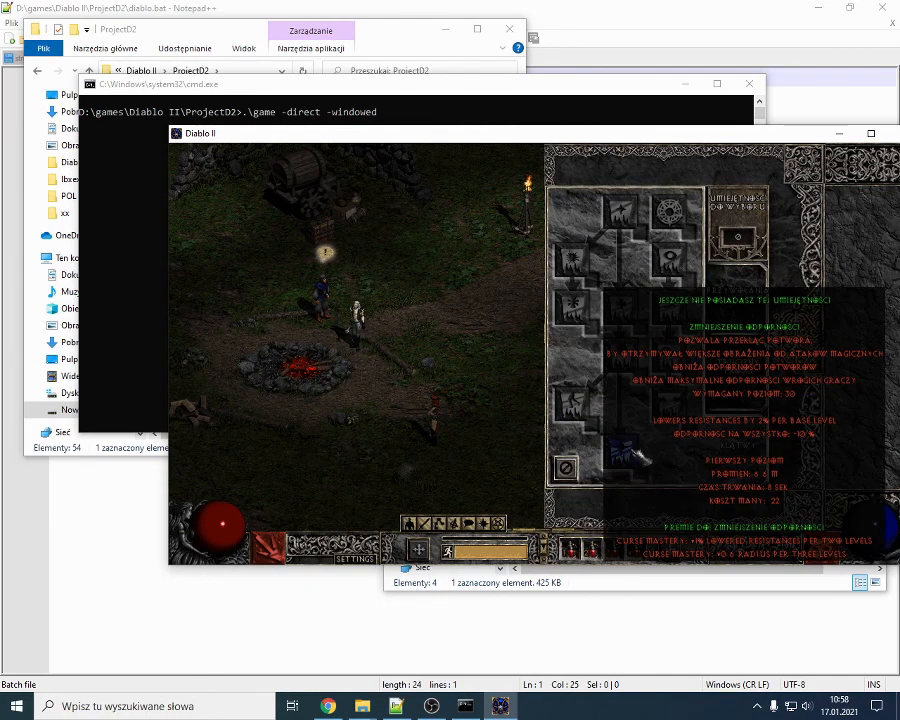
mouse_move(680, 360)
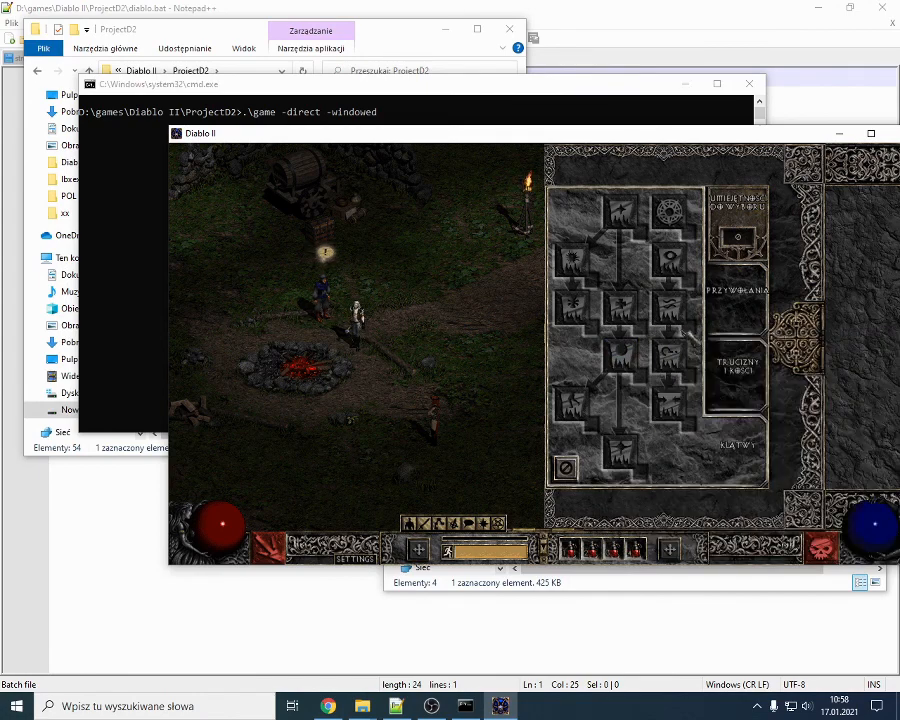
mouse_move(676, 262)
mouse_move(677, 214)
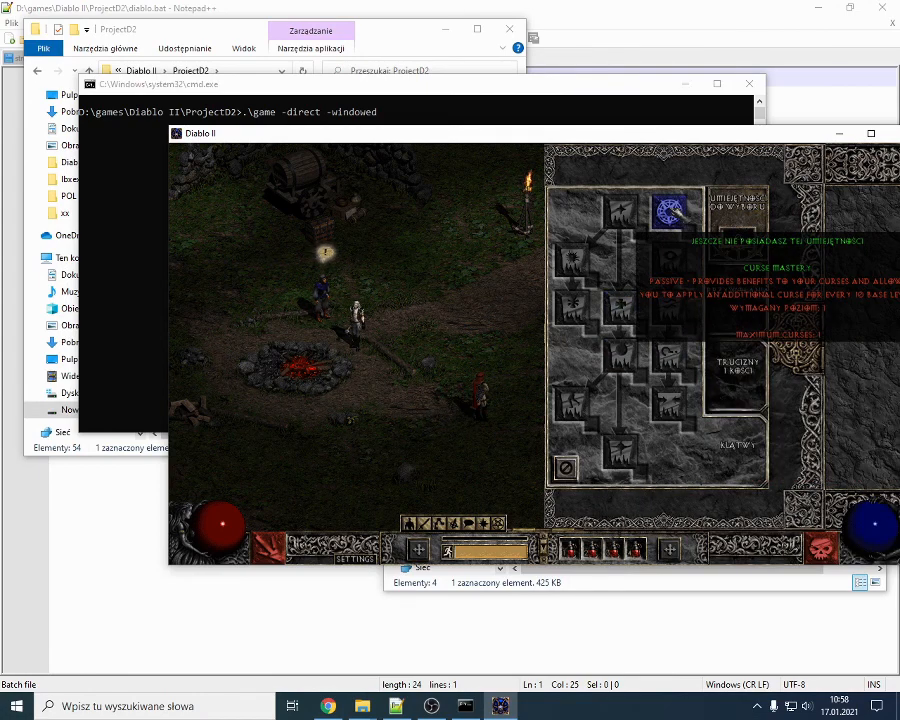
mouse_move(576, 310)
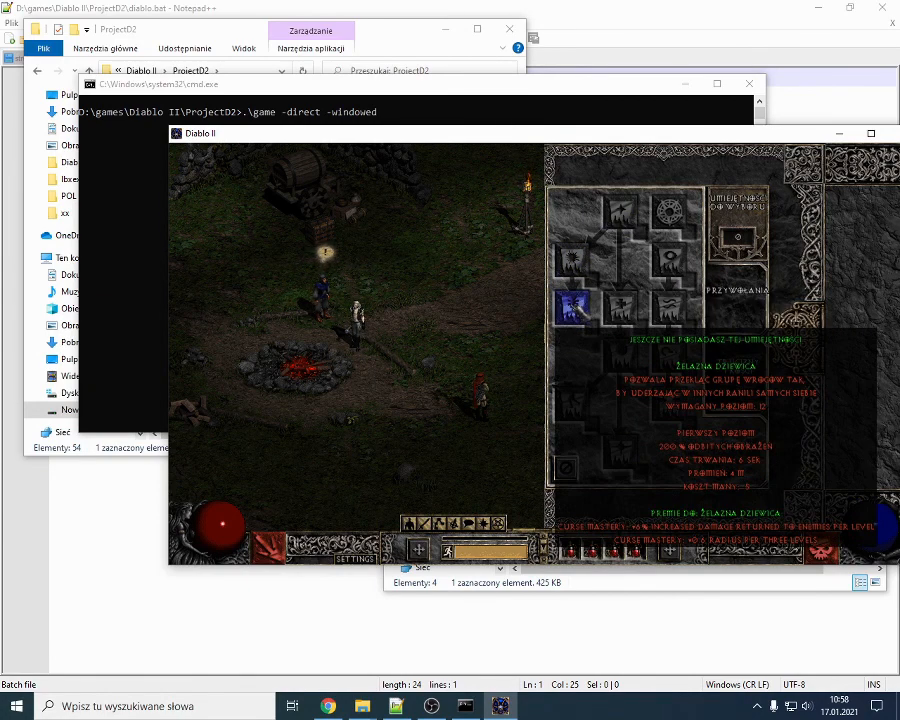
Step: Close the Necromancer's skill tree and save and exit the game to the main menu
key("t")
key("Escape")
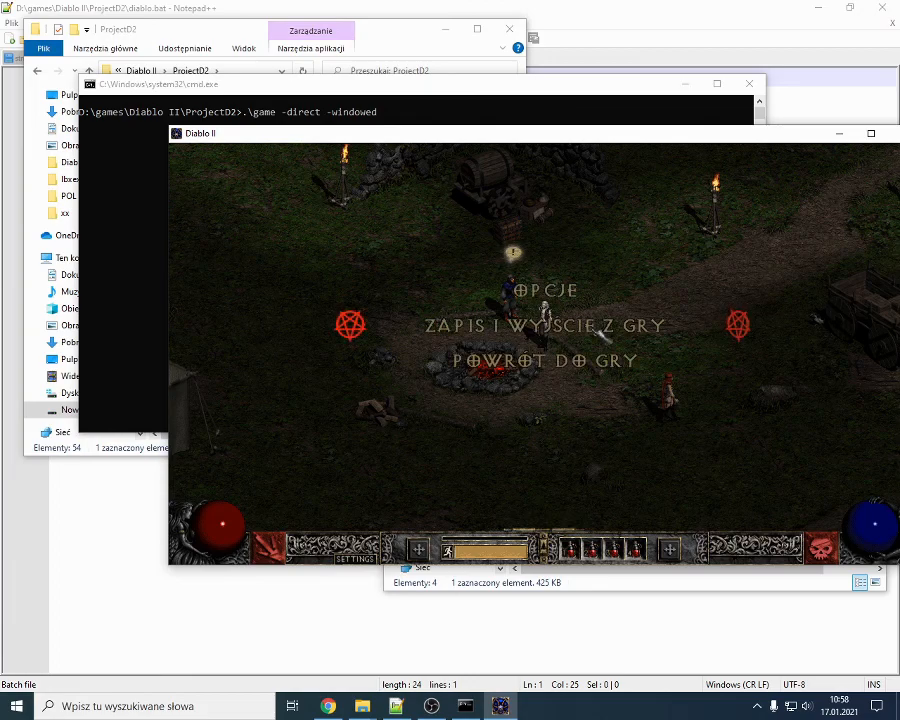
left_click(599, 334)
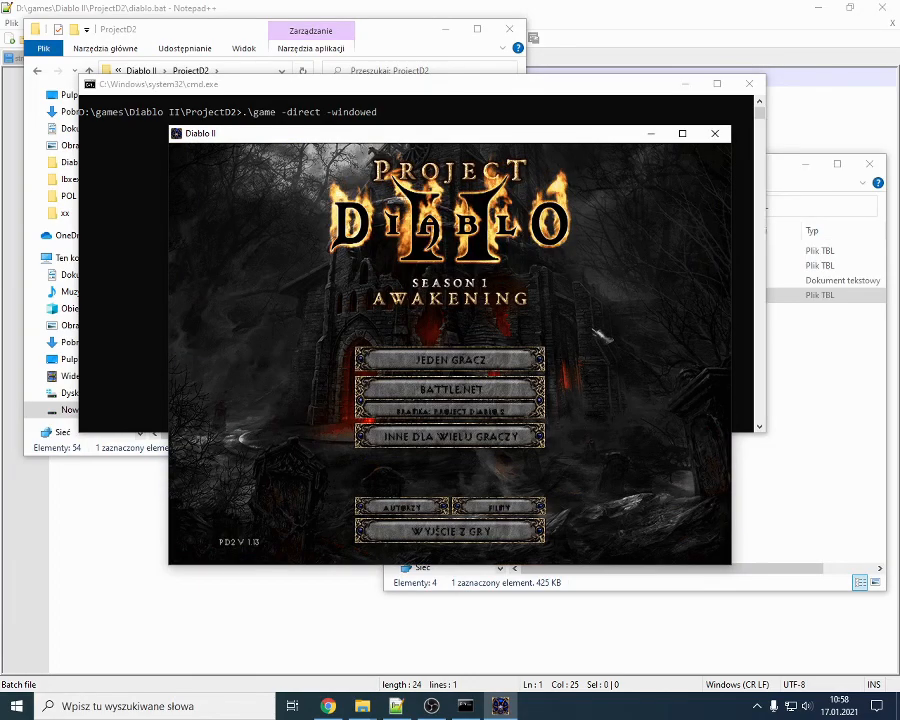